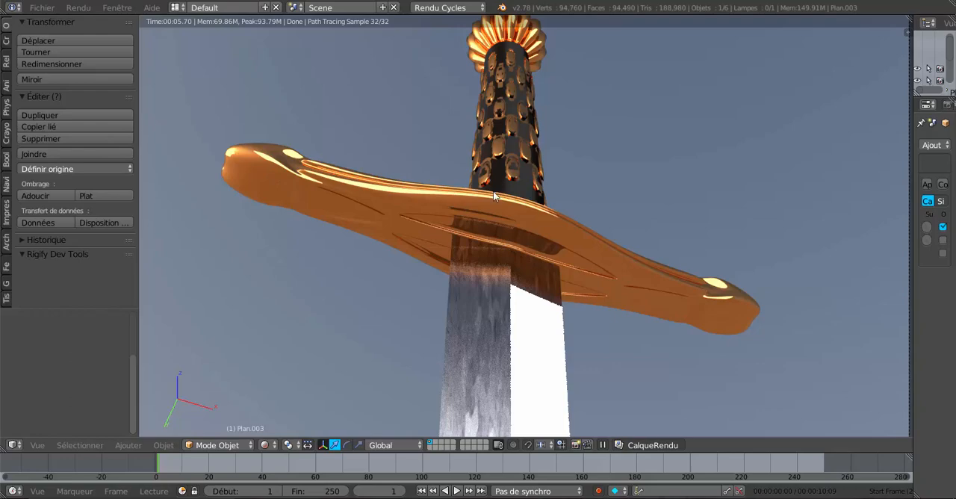
Step: Examine the rendered sword's guard, handle and blade from several angles and distances
scroll(649, 314, down, 4)
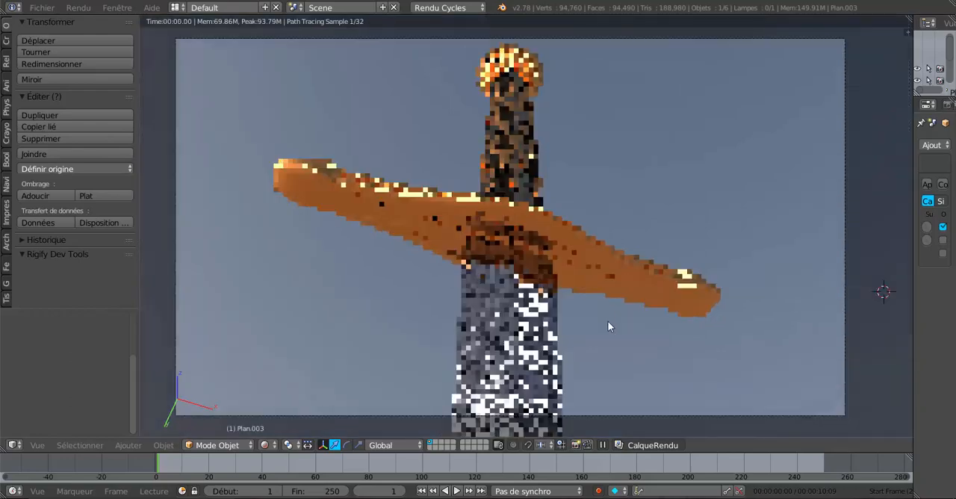
mouse_move(611, 272)
middle_down()
mouse_move(625, 301)
mouse_move(617, 258)
middle_up()
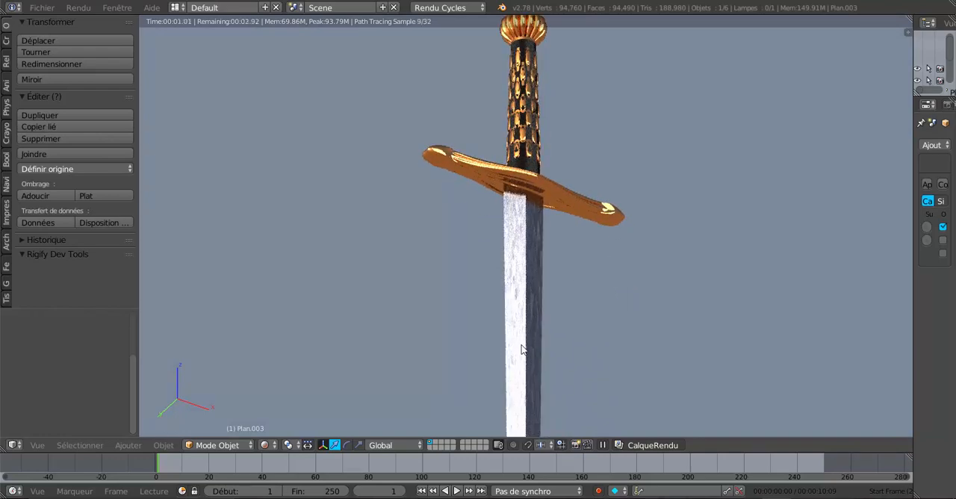
middle_drag(588, 320, 755, 383)
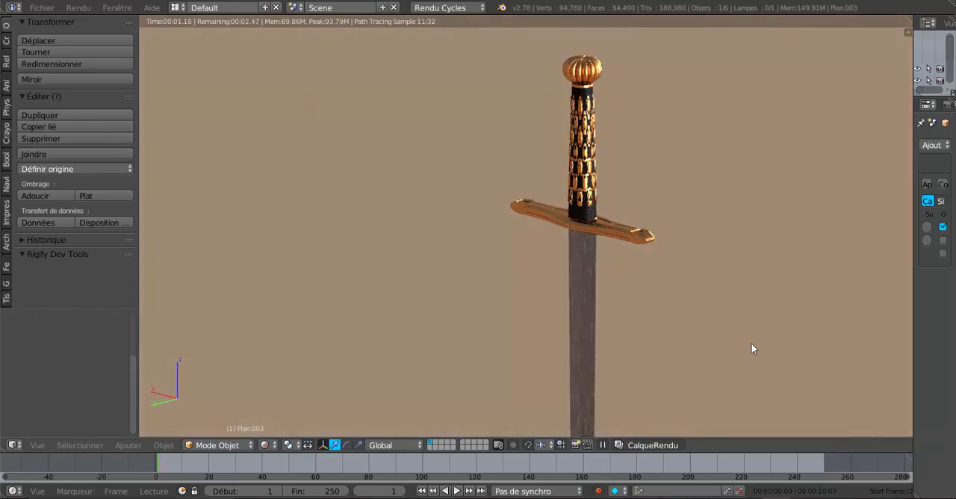
middle_drag(712, 336, 481, 274)
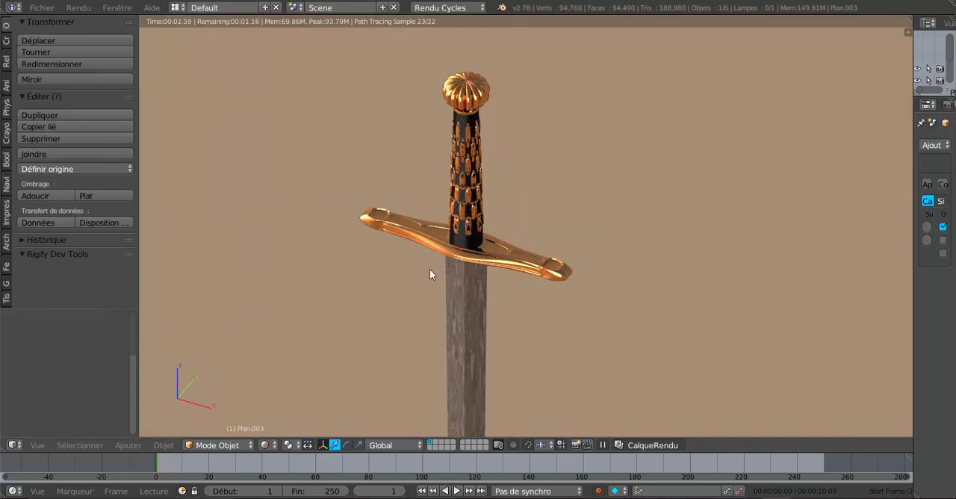
scroll(542, 277, up, 2)
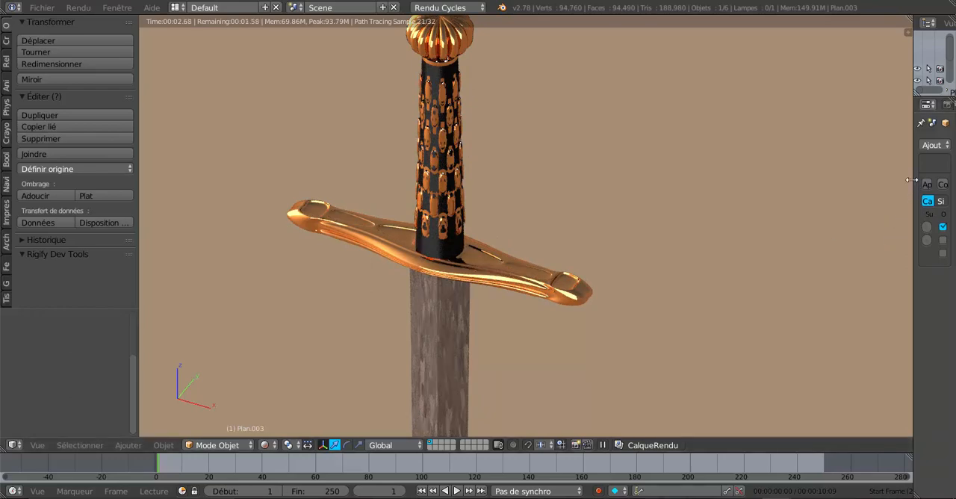
Step: Set the guard's Subdivision Surface levels to 0 for the view and 2 for the render
drag(913, 174, 791, 177)
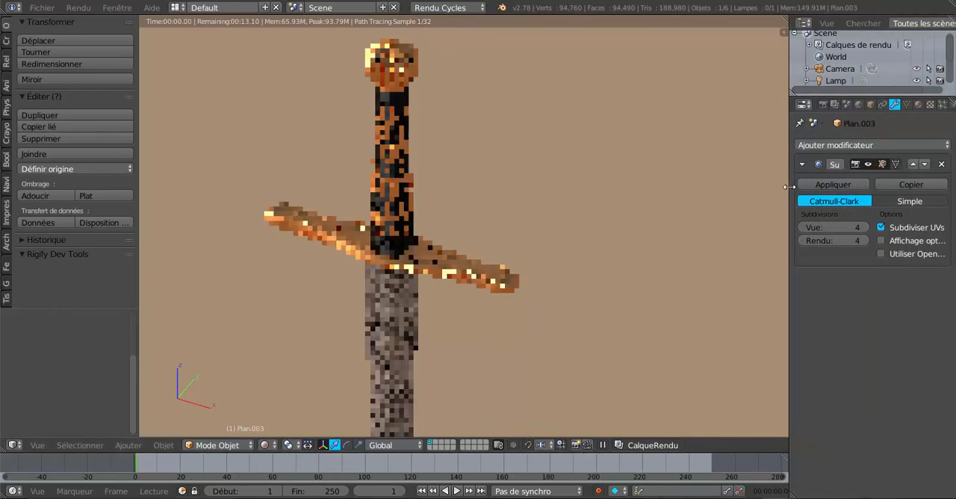
click(800, 228)
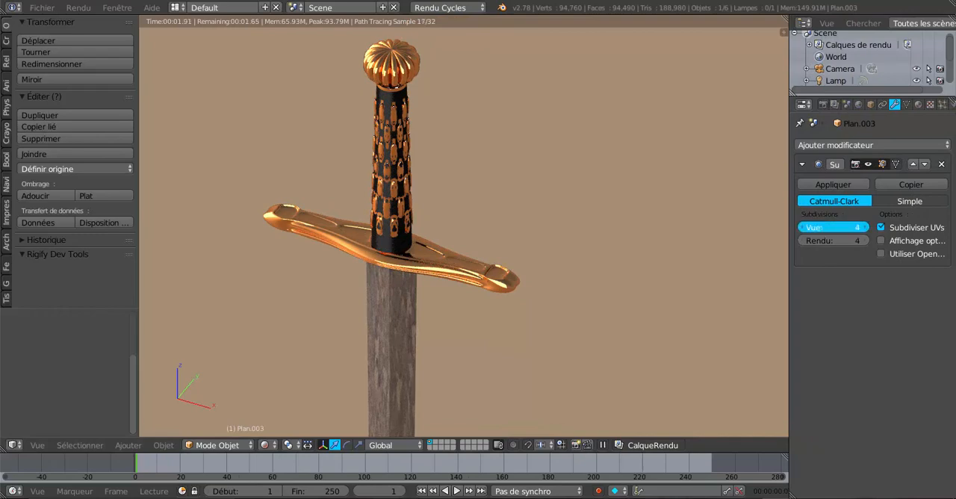
click(800, 228)
click(802, 228)
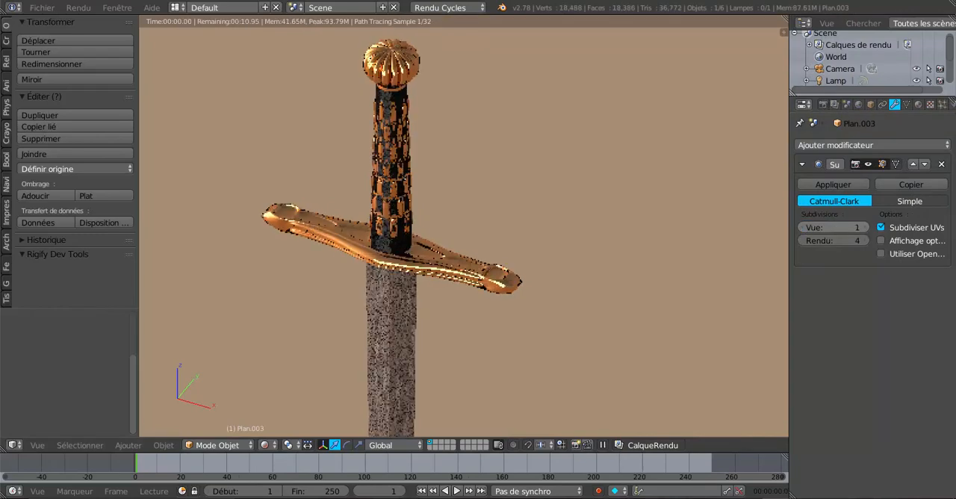
click(802, 228)
click(803, 241)
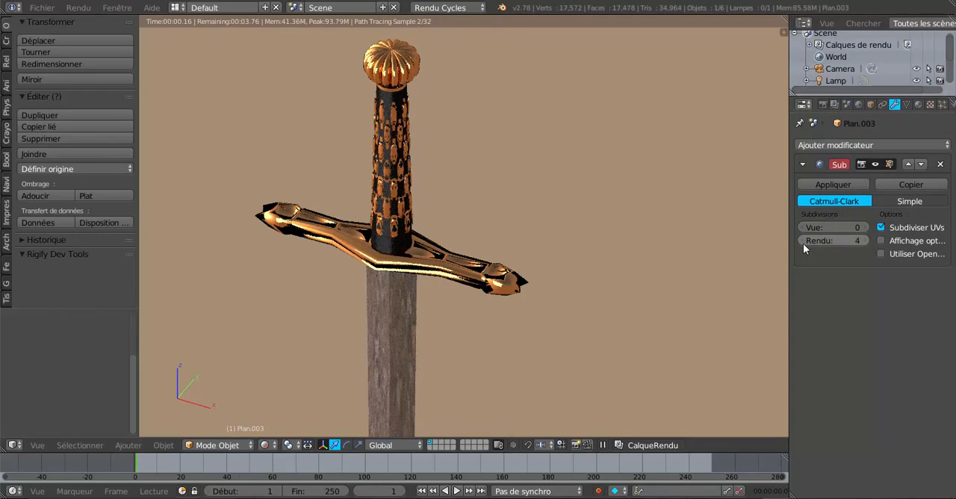
click(803, 241)
click(803, 241)
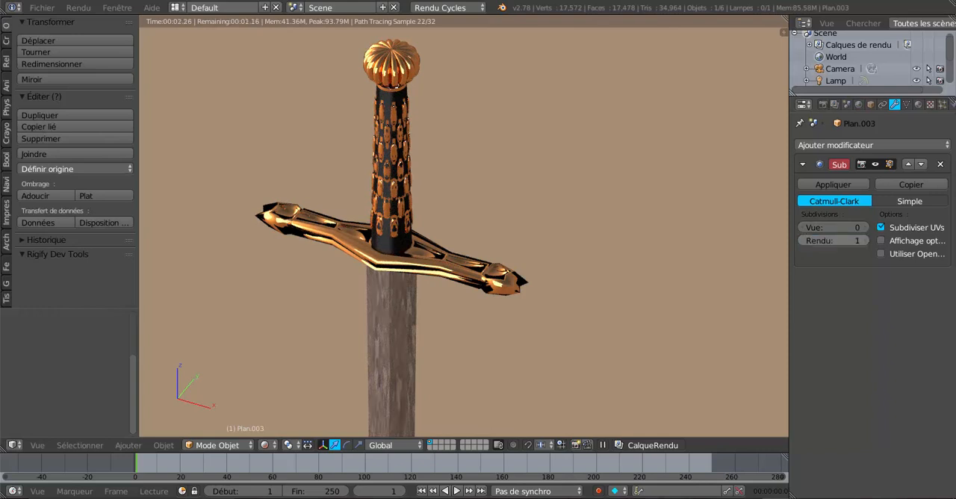
click(865, 240)
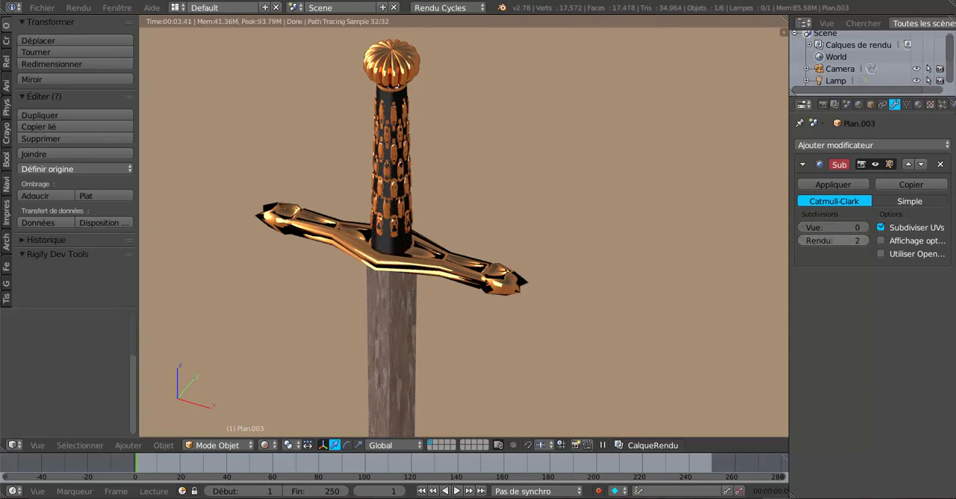
Step: Apply flat shading to the sword's guard and inspect its faceted look from both sides
key(KP_1)
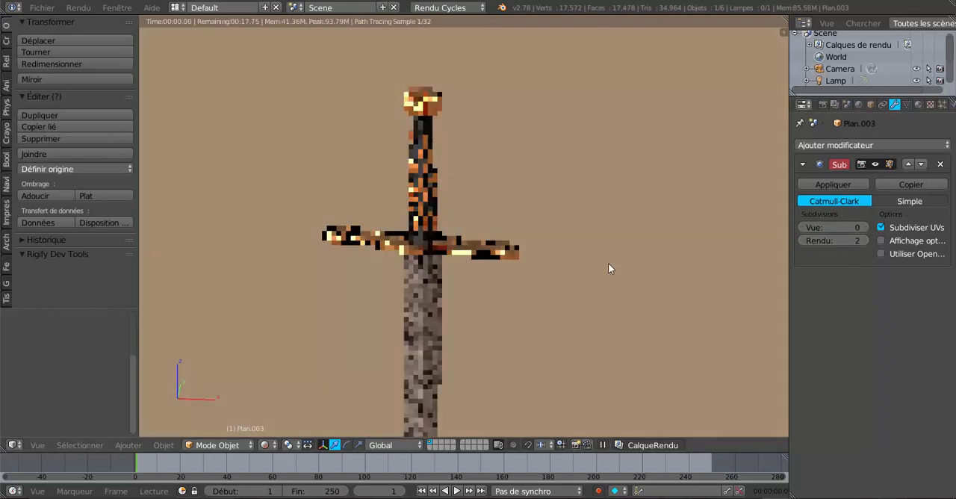
middle_drag(612, 265, 395, 316)
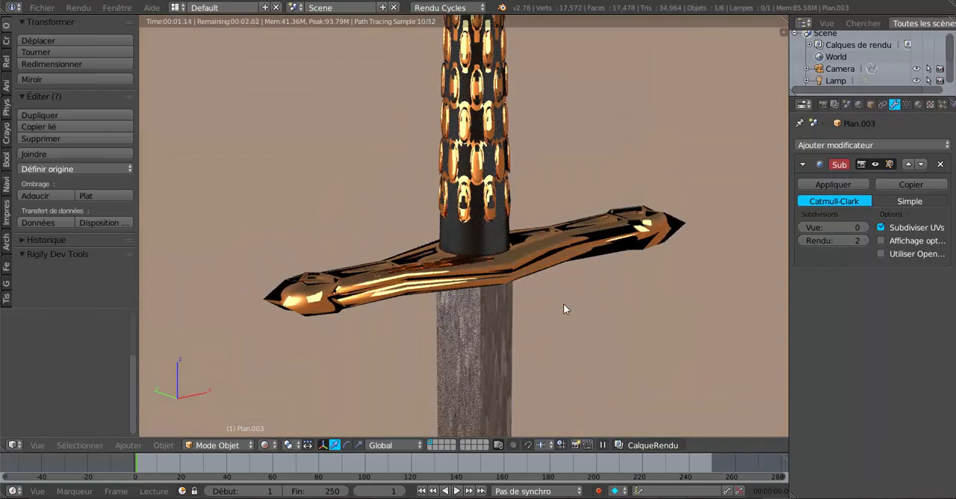
mouse_move(563, 303)
middle_down()
mouse_move(484, 318)
mouse_move(574, 306)
middle_up()
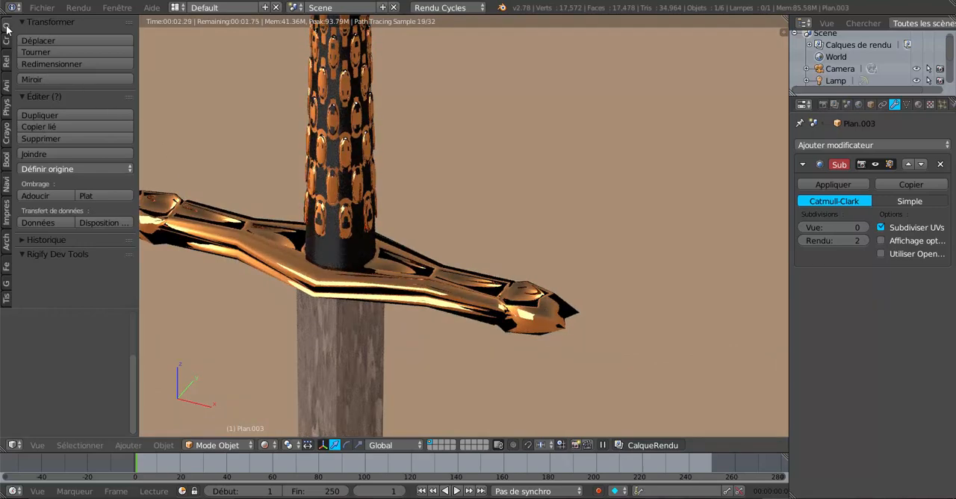
click(77, 195)
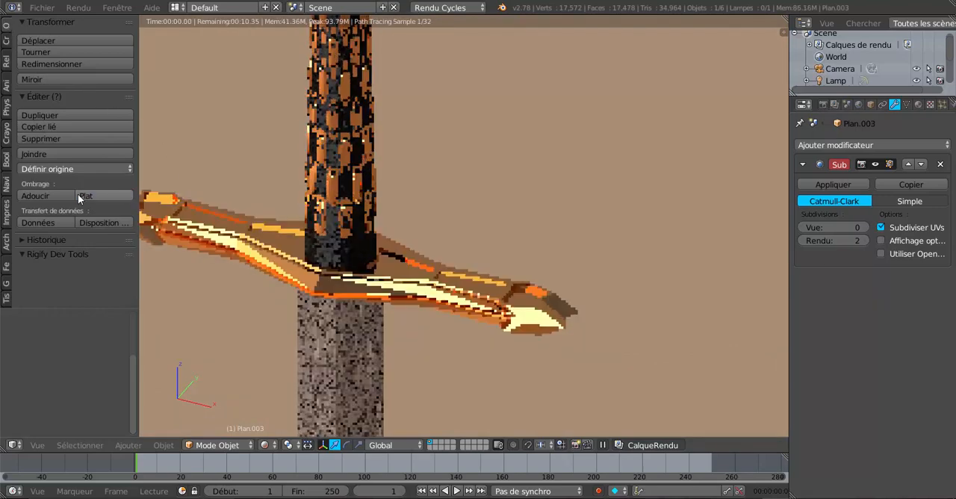
middle_drag(190, 236, 458, 329)
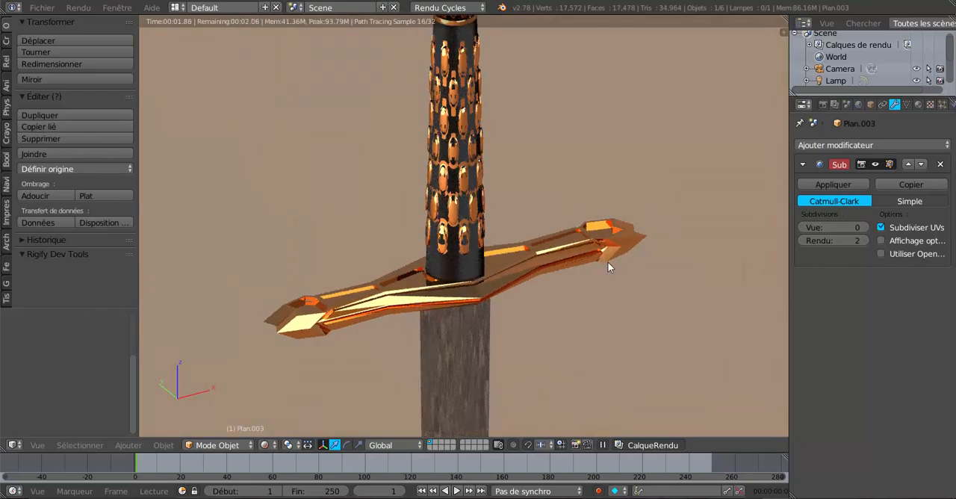
middle_drag(607, 265, 671, 375)
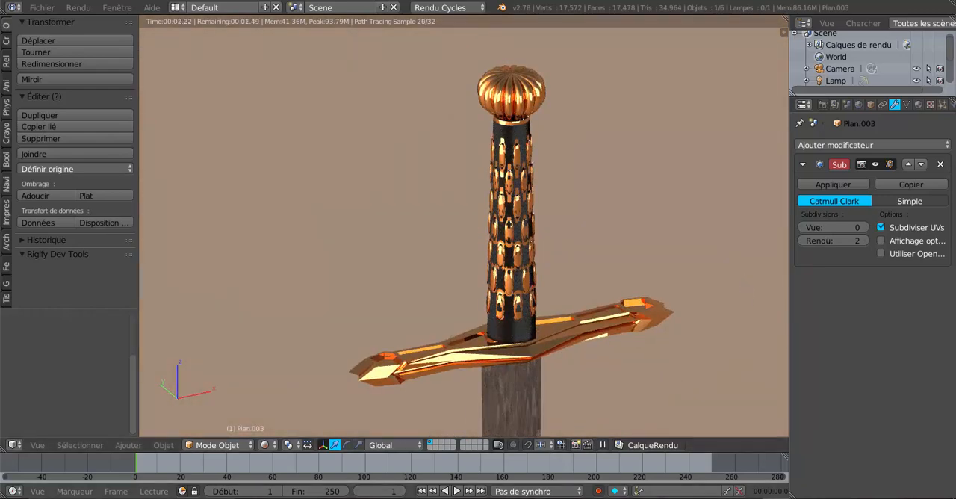
Step: Look over the rusted helmet scene and the untextured sword model in the other open Blender windows
mouse_move(763, 497)
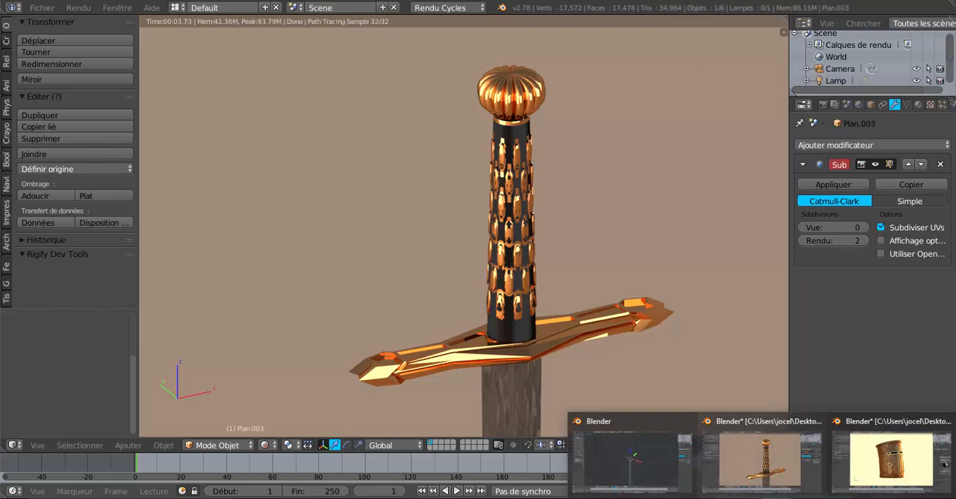
click(897, 470)
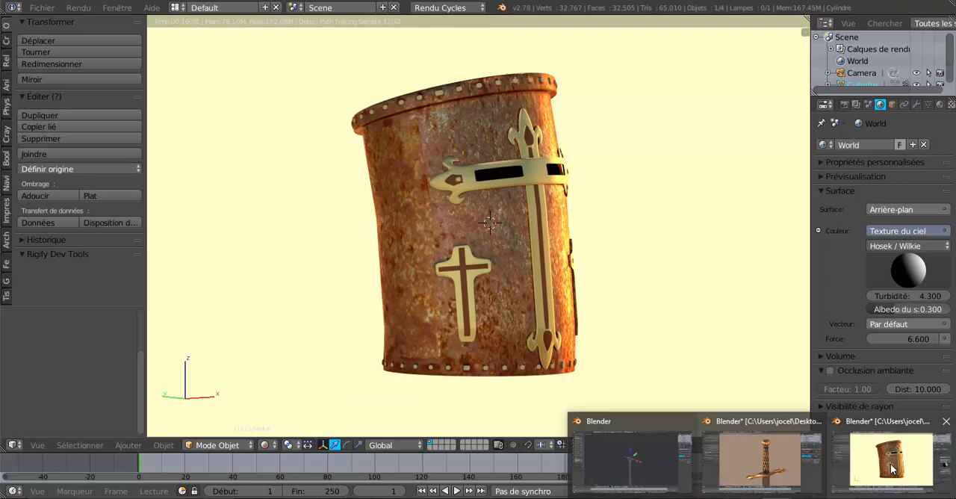
click(891, 468)
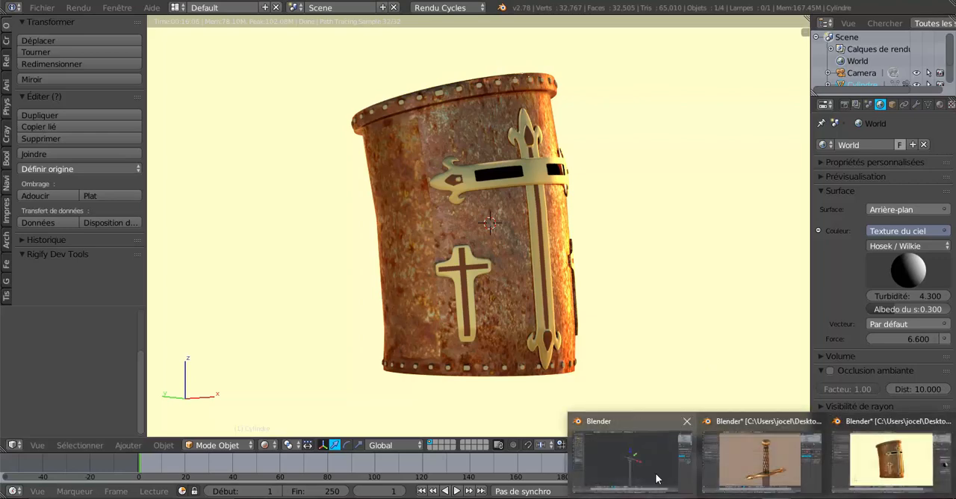
click(655, 466)
middle_drag(541, 327, 482, 350)
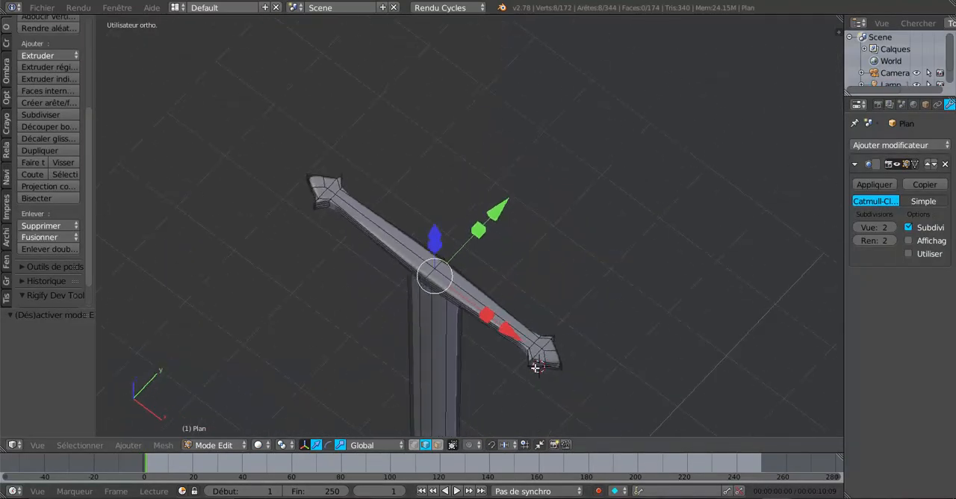
shift+middle_drag(502, 392, 552, 326)
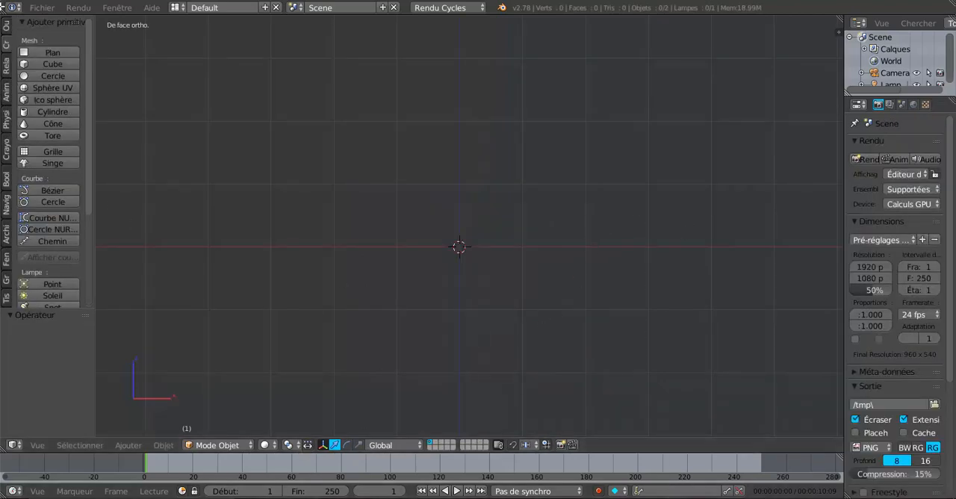
Step: Add a plane at the origin and rotate its mesh 45° in top view in Edit Mode
click(41, 51)
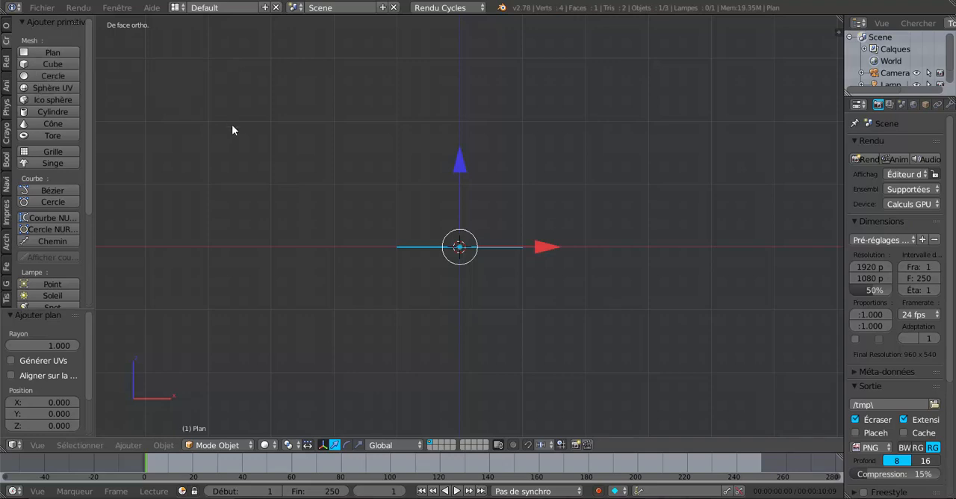
key(KP_7)
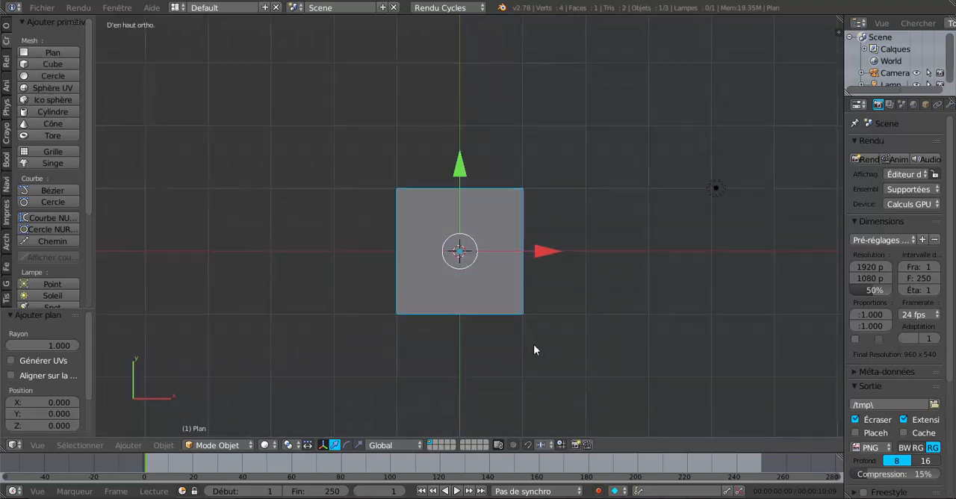
key(Tab)
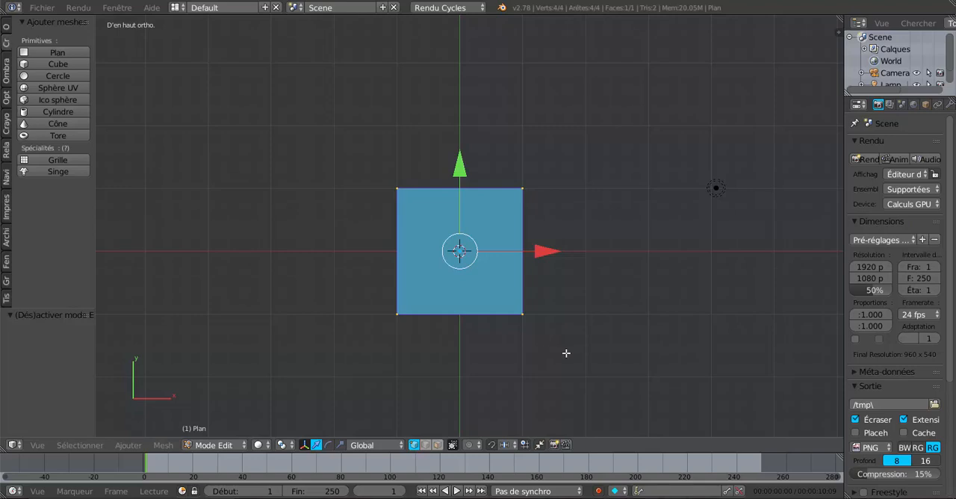
text(r45)
key(Return)
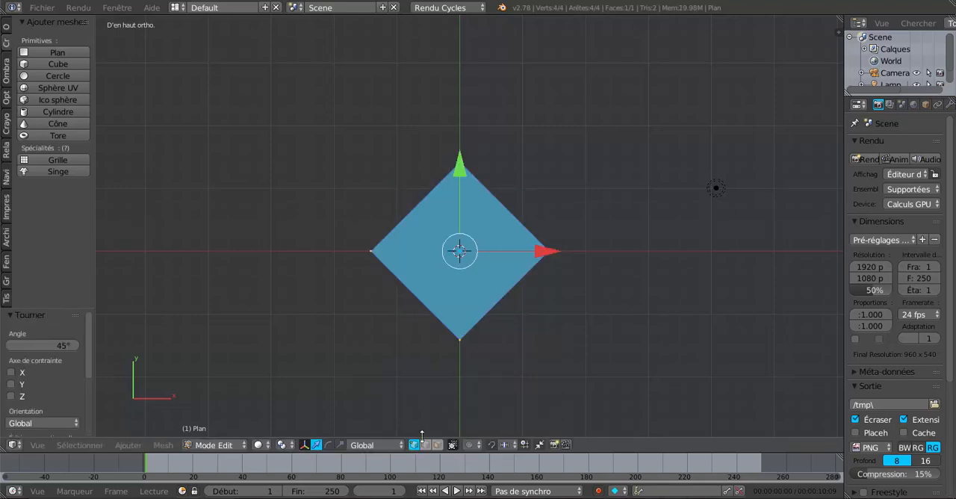
Step: Scale the rotated plane along Y by about 0.195 and enable the move manipulator alongside the scale one
click(340, 446)
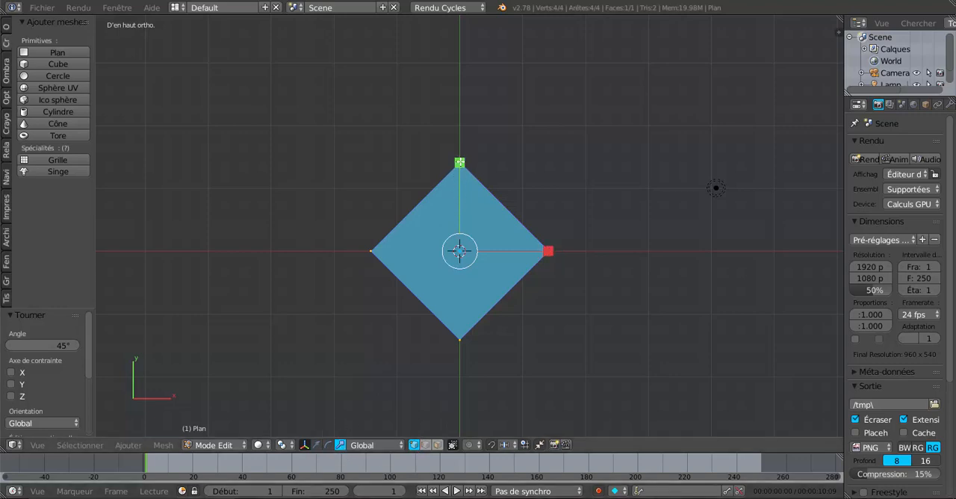
drag(459, 162, 461, 236)
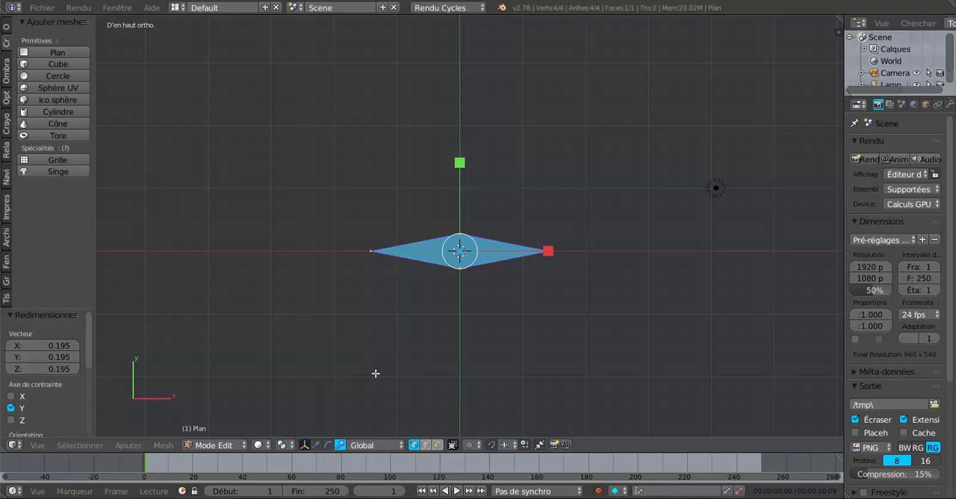
click(317, 446)
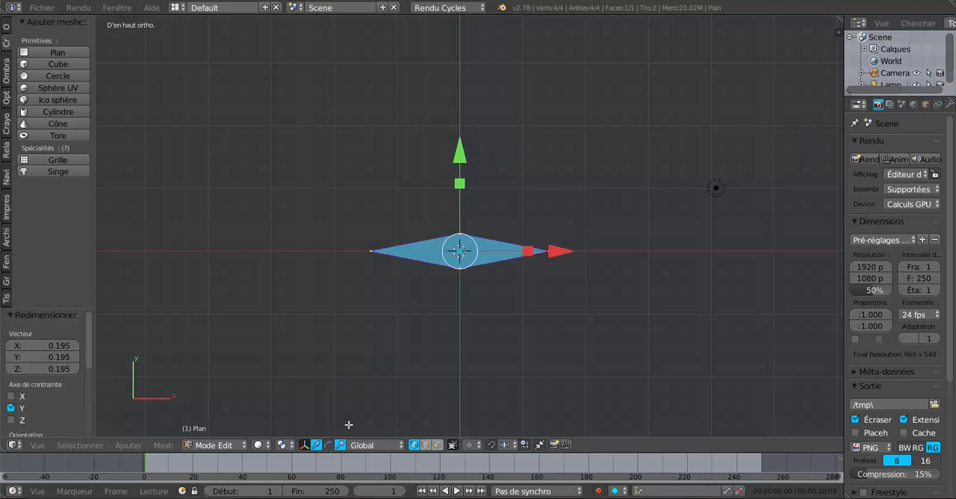
scroll(489, 217, up, 2)
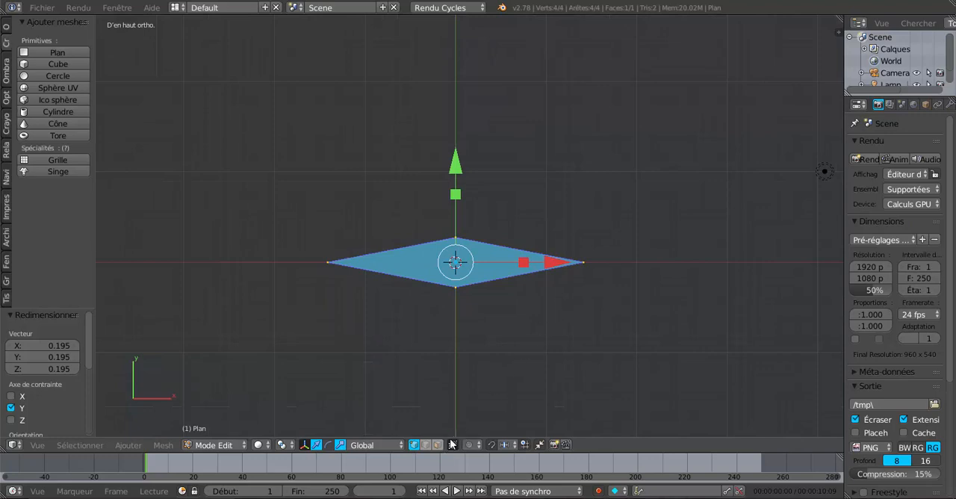
Step: Delete only the face of the flattened diamond, keeping its edges
click(428, 445)
right_click(448, 278)
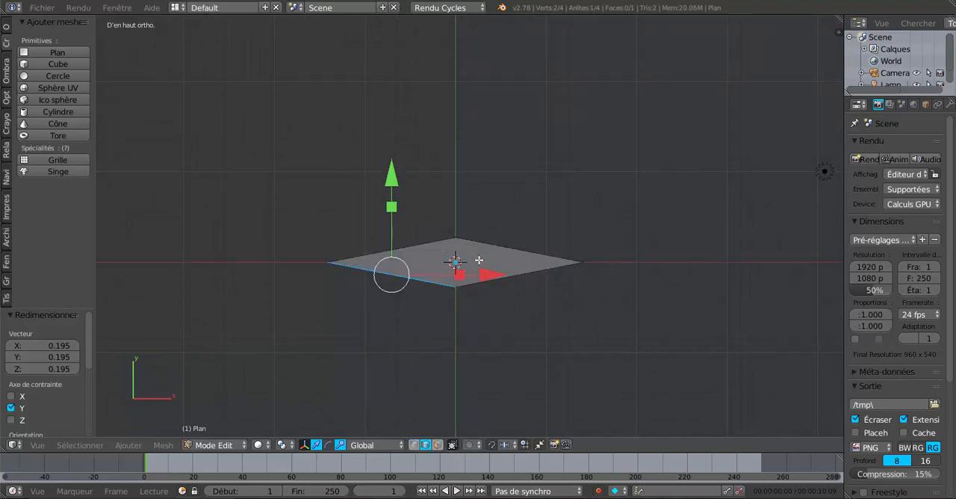
click(438, 445)
right_click(461, 261)
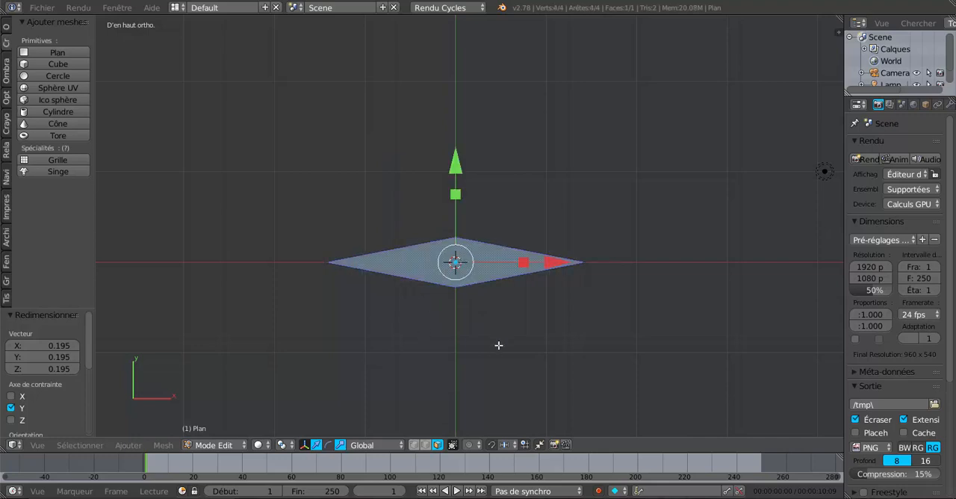
key(x)
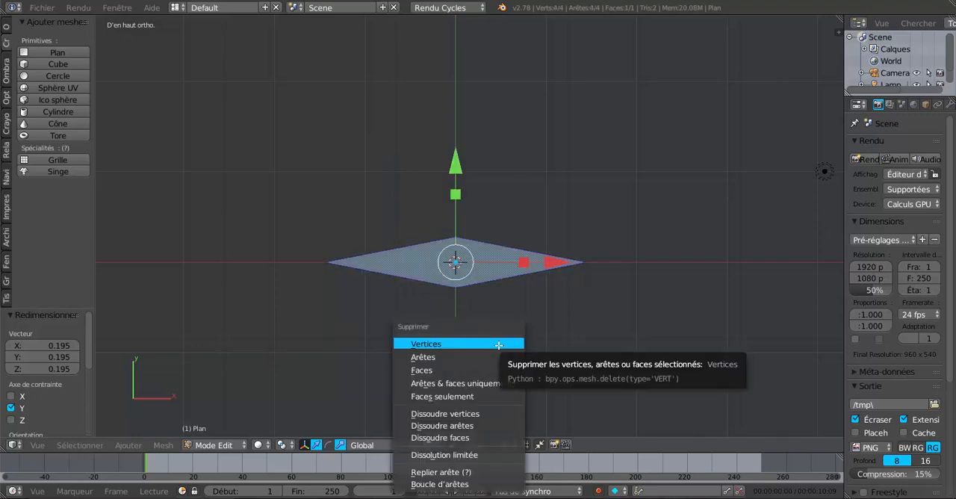
click(470, 397)
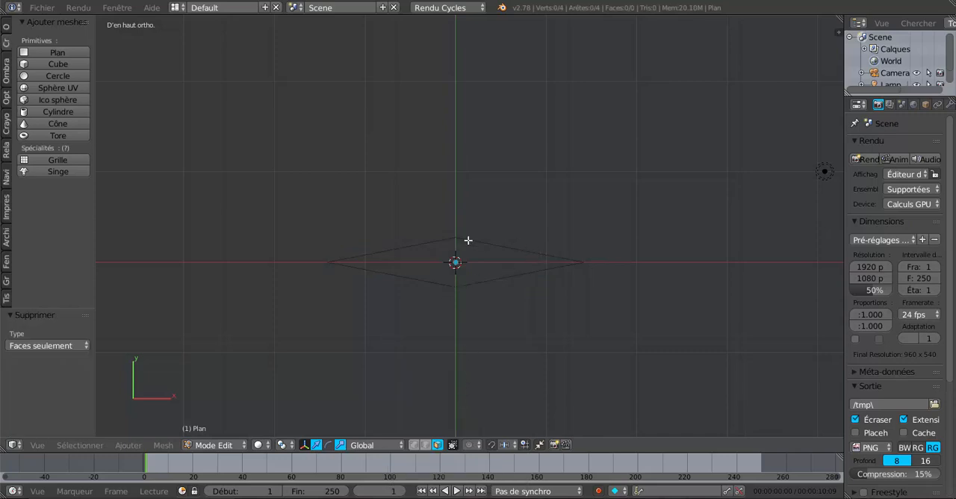
Step: Select all four diamond edges and extrude them straight down along Z by about 1.92
click(426, 446)
key(a)
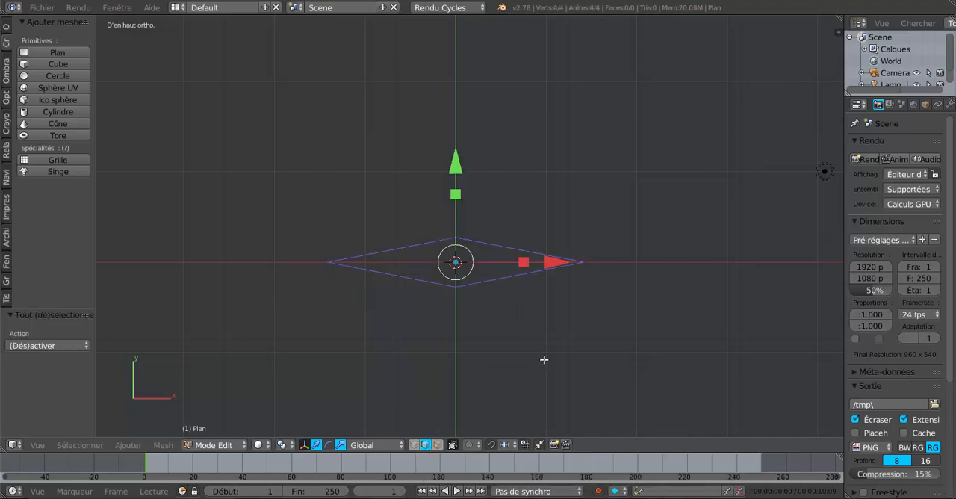
key(KP_1)
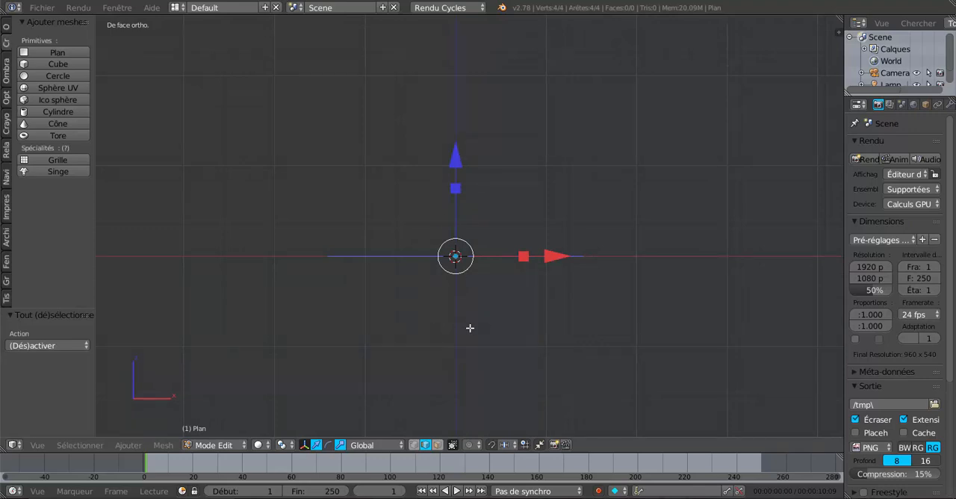
shift+middle_drag(484, 367, 504, 307)
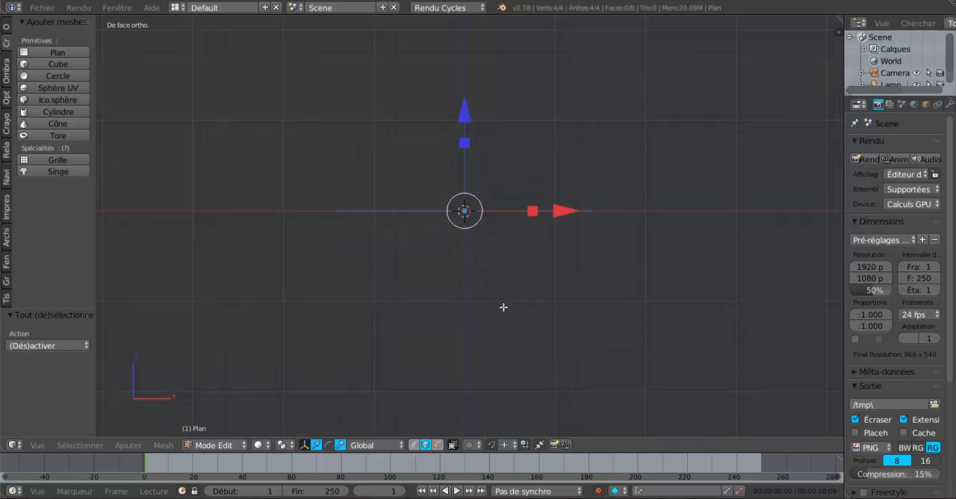
key(e)
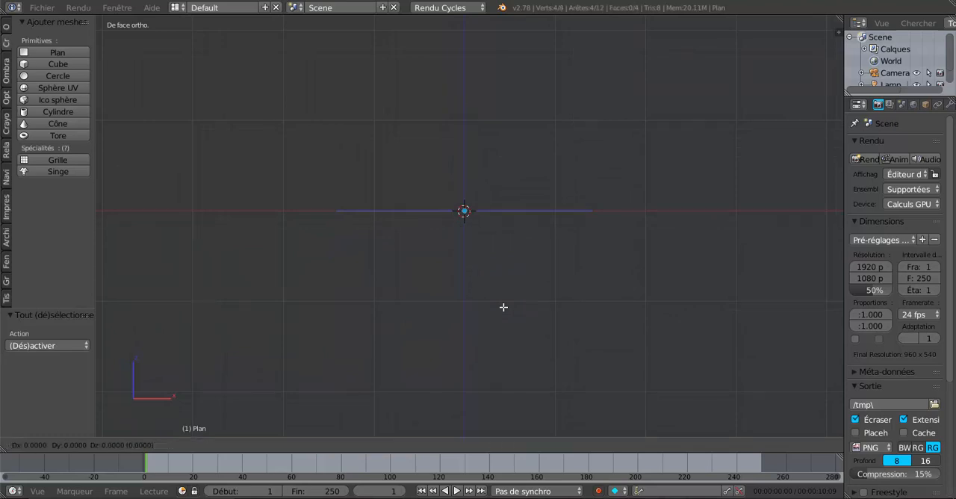
right_click(503, 307)
drag(463, 110, 476, 293)
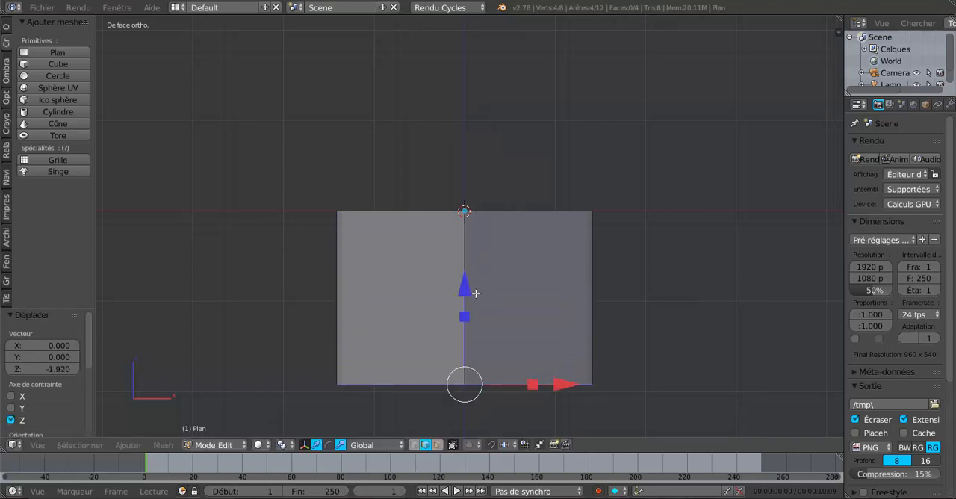
Step: Scale the lower edge loop uniformly by about 0.063 and again by about 0.371 to taper it to a near point
shift+middle_drag(495, 316, 500, 246)
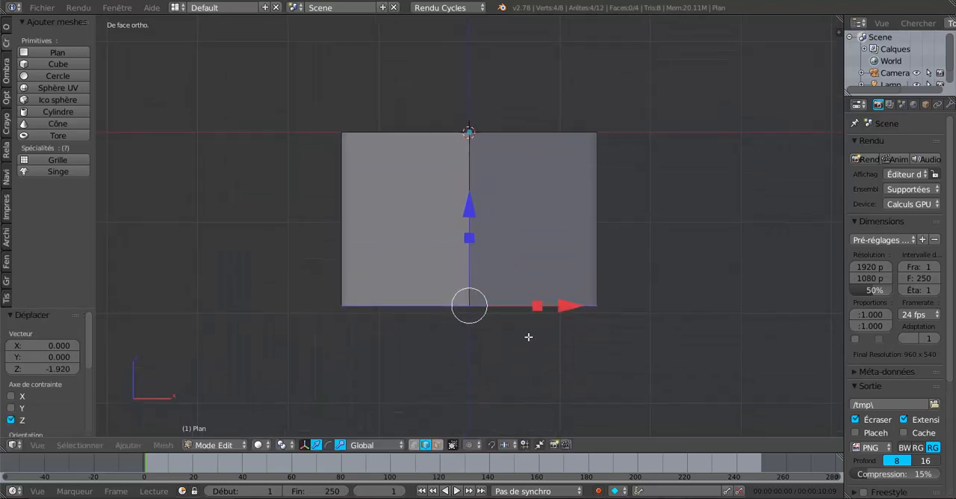
key(s)
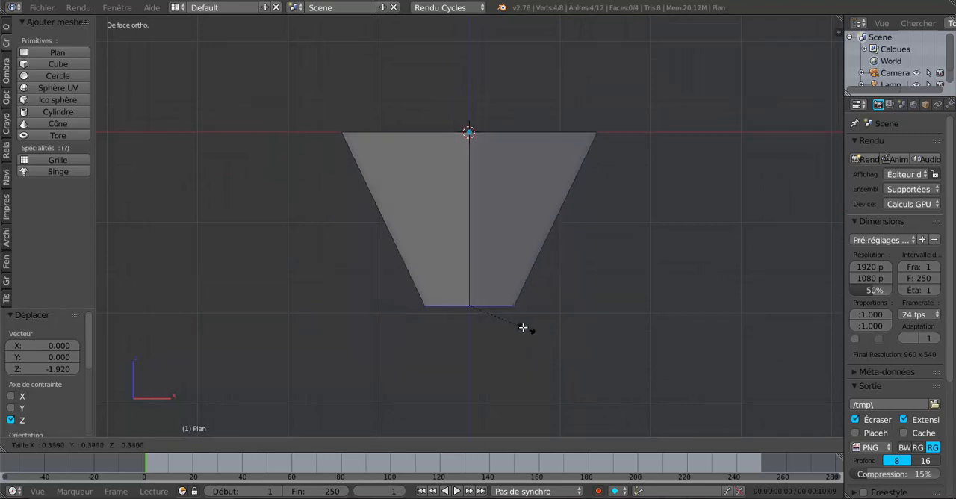
click(483, 310)
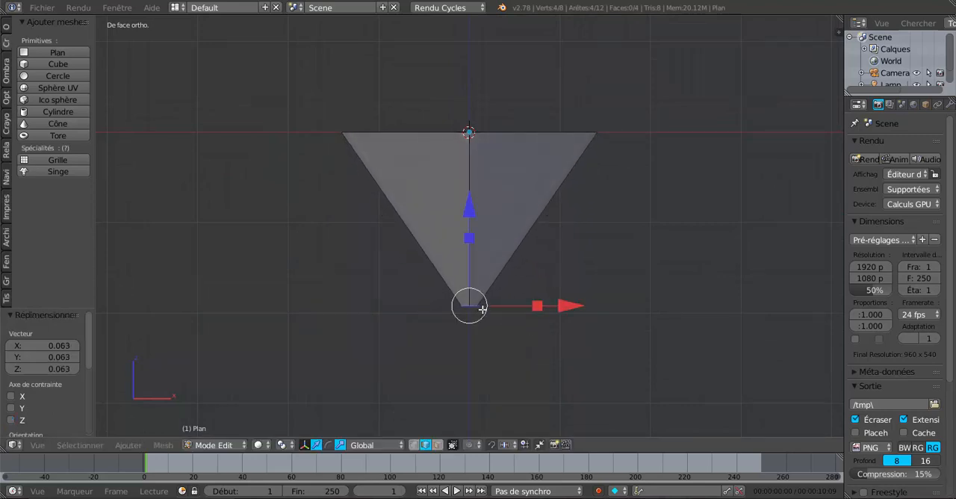
key(s)
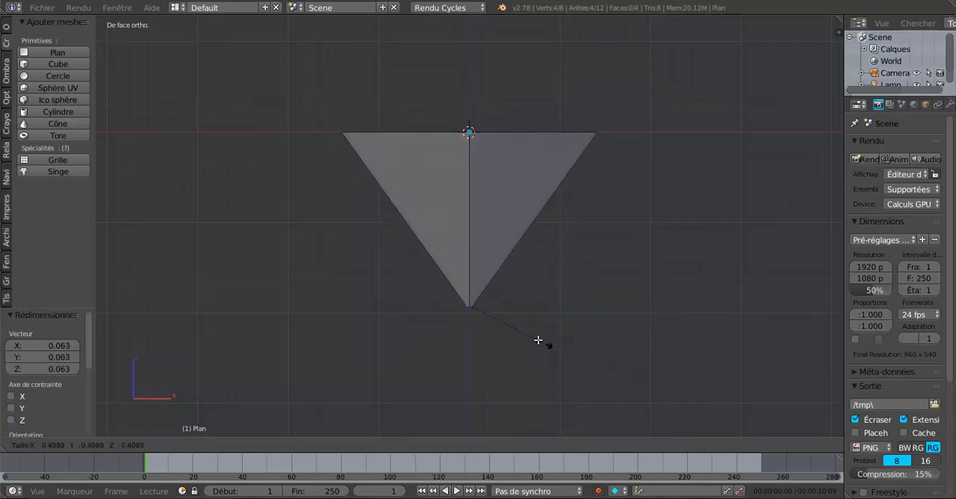
click(541, 341)
Step: Fill the small opening at the blade tip with a face and shrink it uniformly to about 0.48
middle_drag(538, 341, 523, 239)
scroll(508, 252, up, 5)
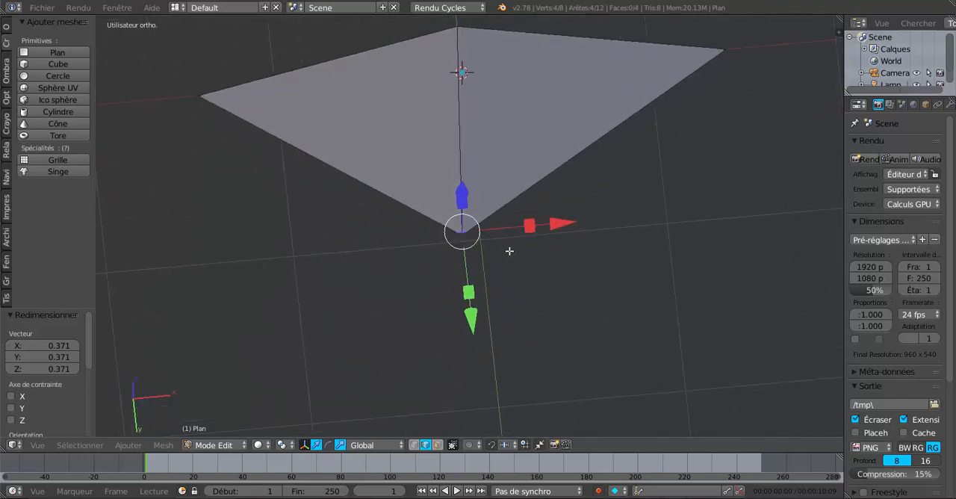
scroll(508, 251, up, 4)
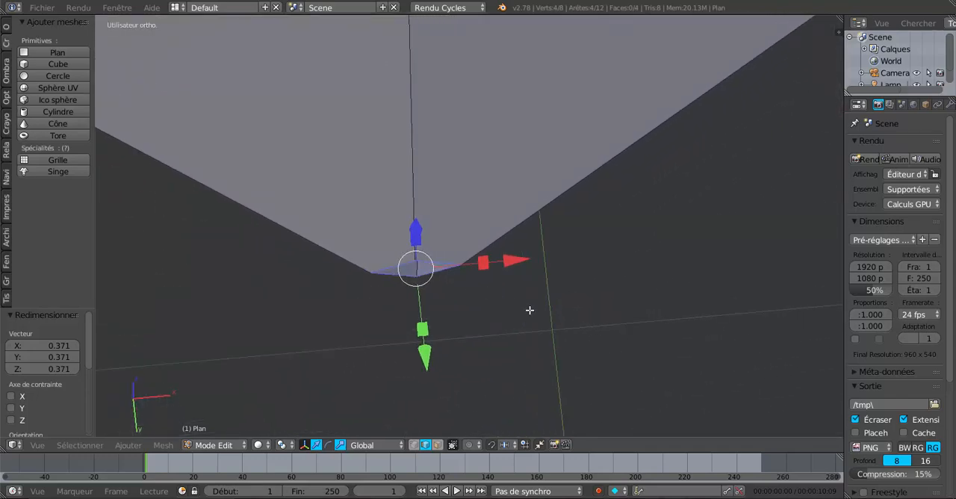
key(f)
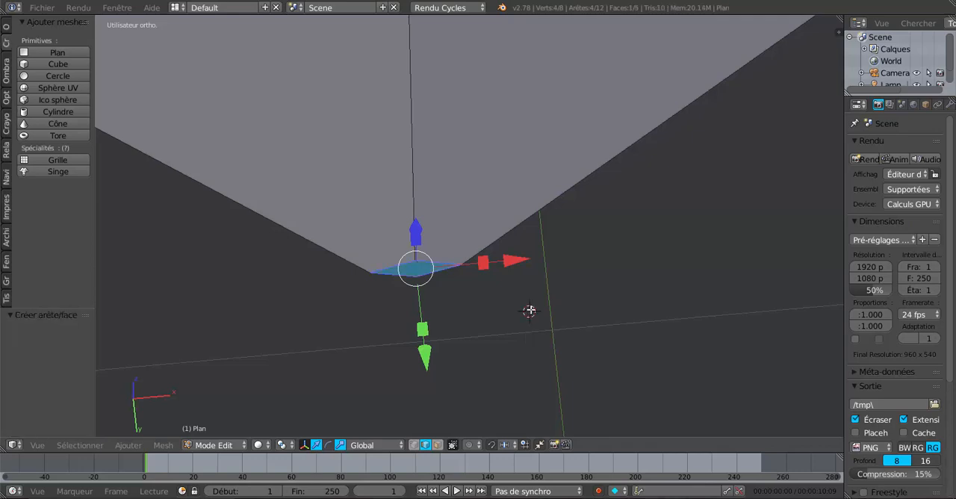
scroll(571, 270, down, 4)
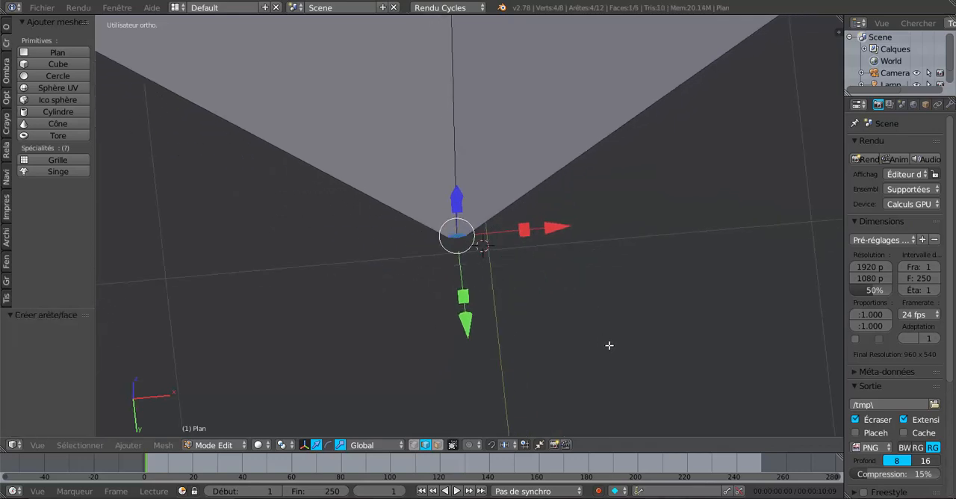
key(s)
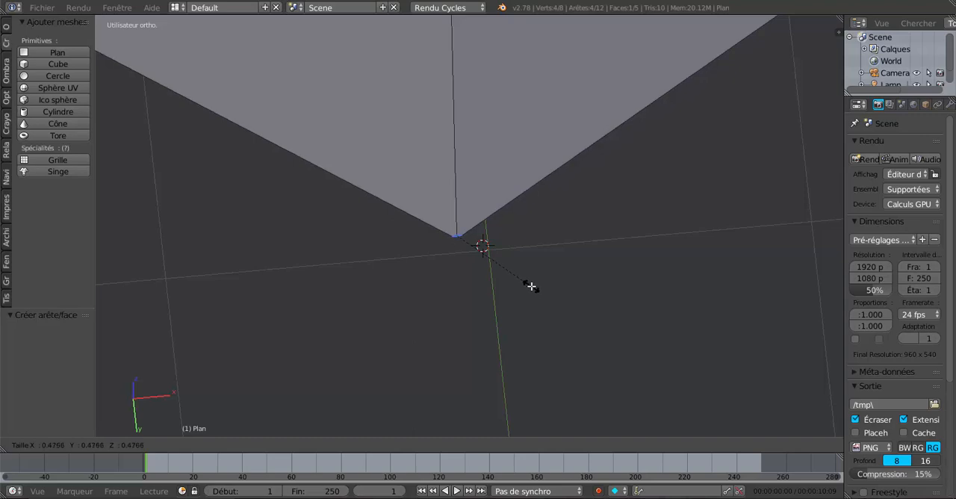
click(531, 286)
Step: In front view, cut four evenly spaced horizontal edge loops through the tapered mesh without sliding them
key(Tab)
scroll(531, 285, down, 4)
middle_drag(531, 286, 587, 312)
key(KP_1)
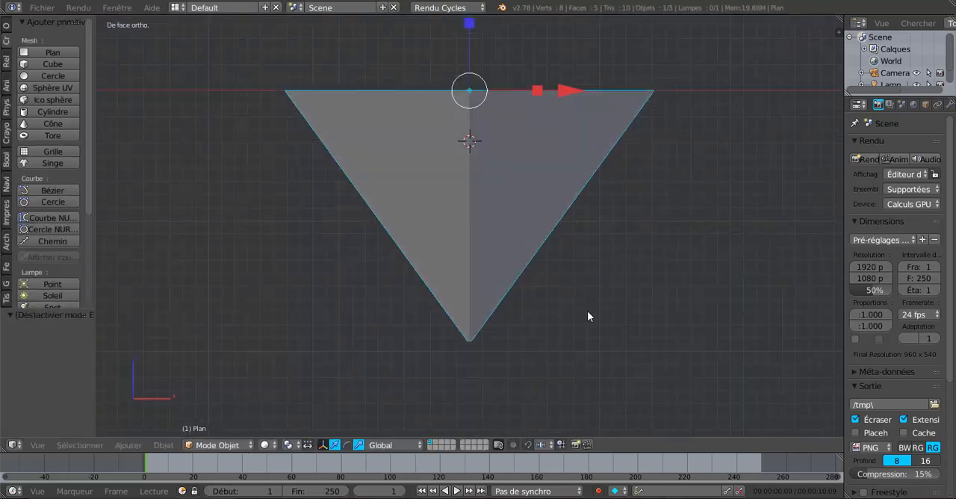
key(Tab)
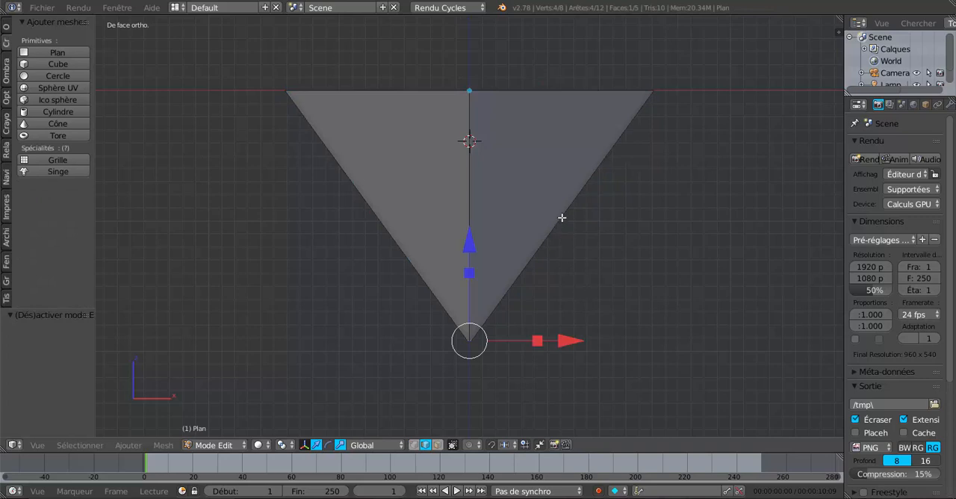
key(ctrl+r)
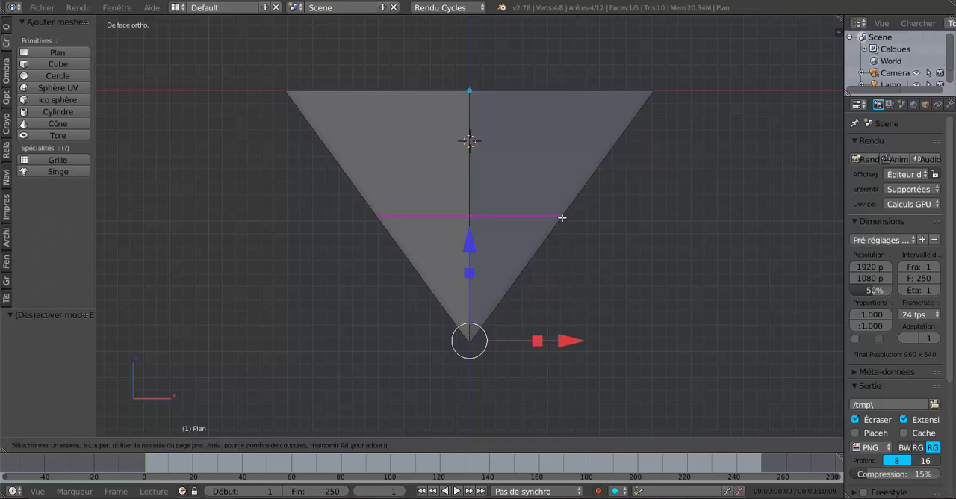
scroll(561, 218, up, 3)
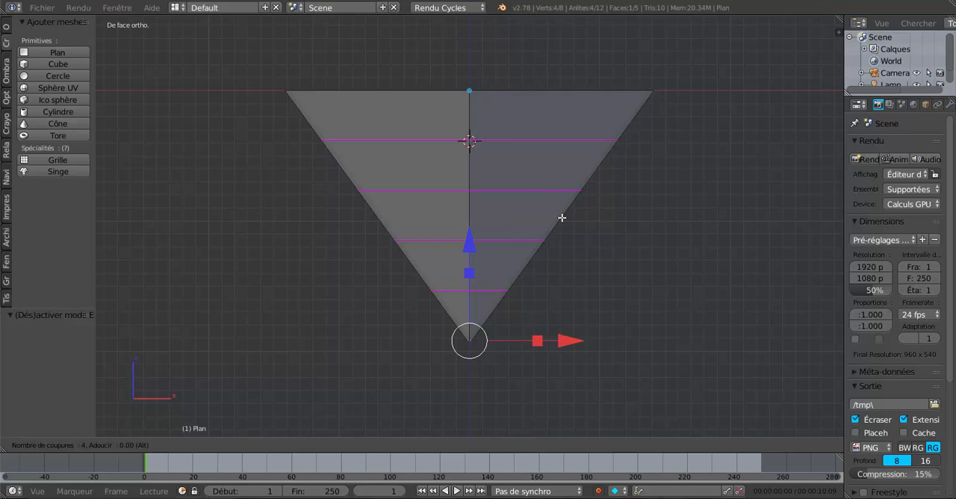
click(561, 217)
right_click(562, 218)
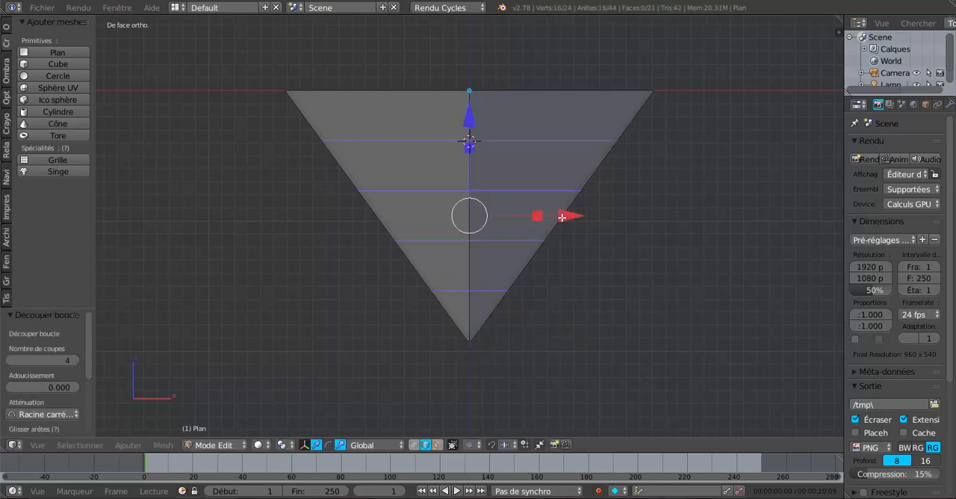
Step: Widen the four horizontal loops along X, from highest to lowest, by about 1.042, 1.06, 1.077 and 1.104
alt+right_click(516, 140)
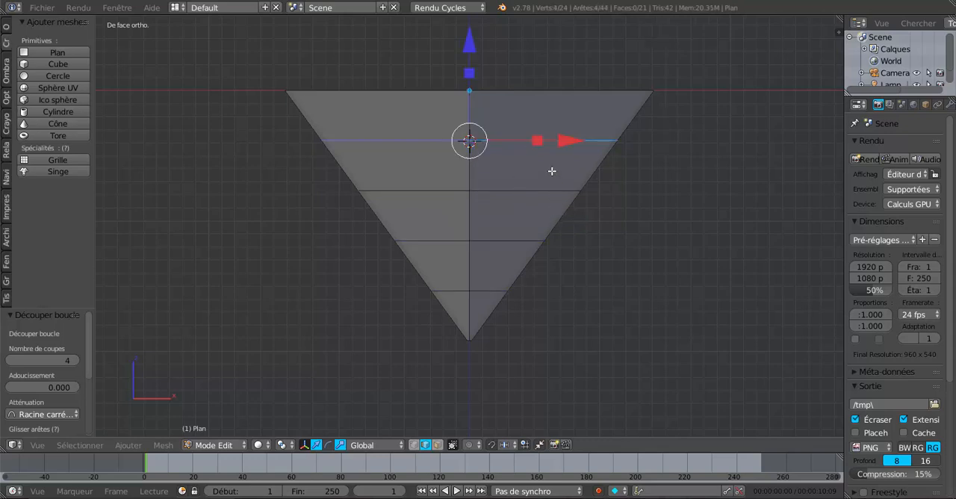
drag(540, 145, 543, 148)
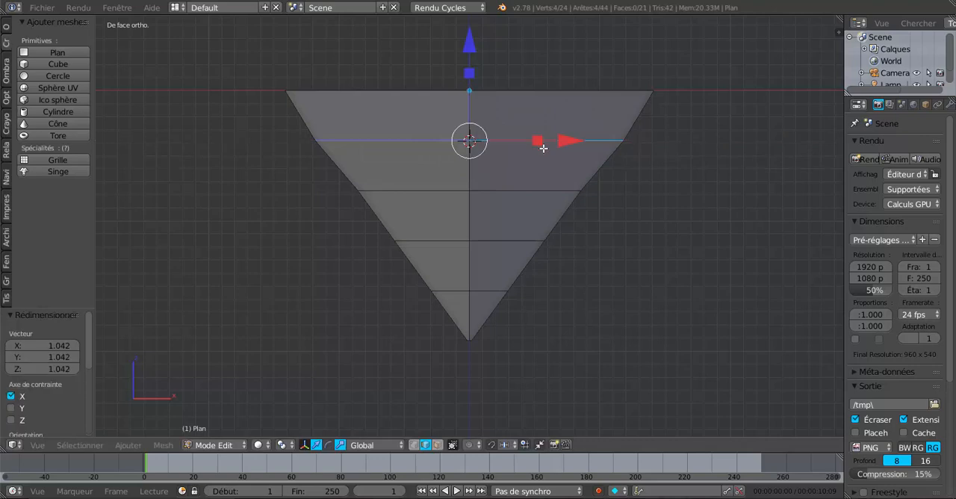
right_click(516, 191)
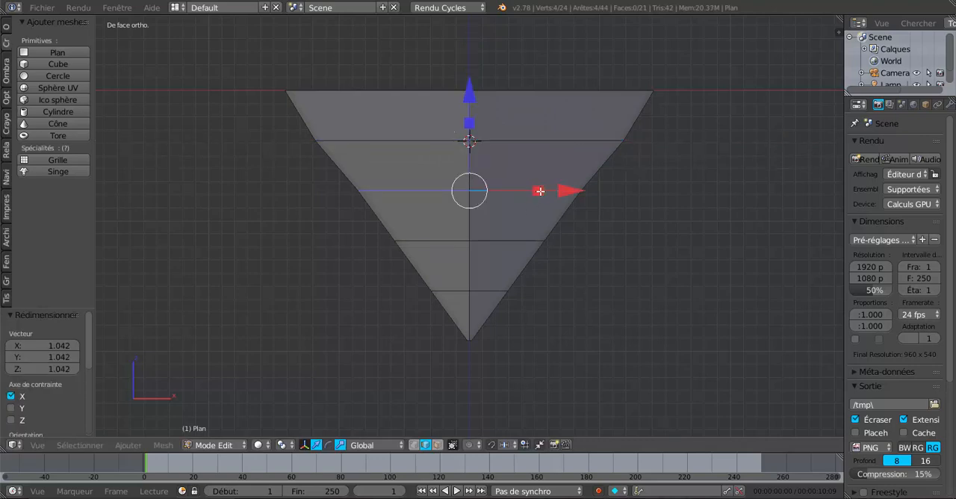
drag(541, 191, 542, 192)
right_click(508, 242)
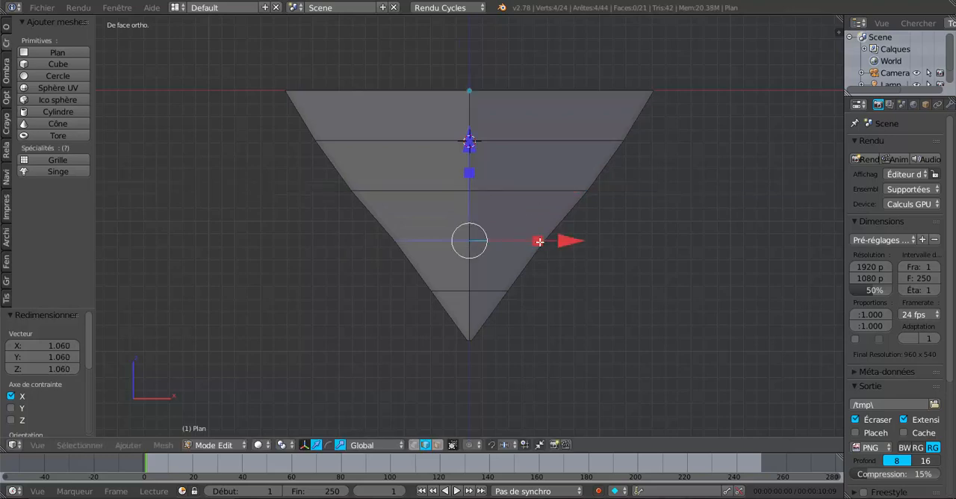
drag(539, 241, 544, 241)
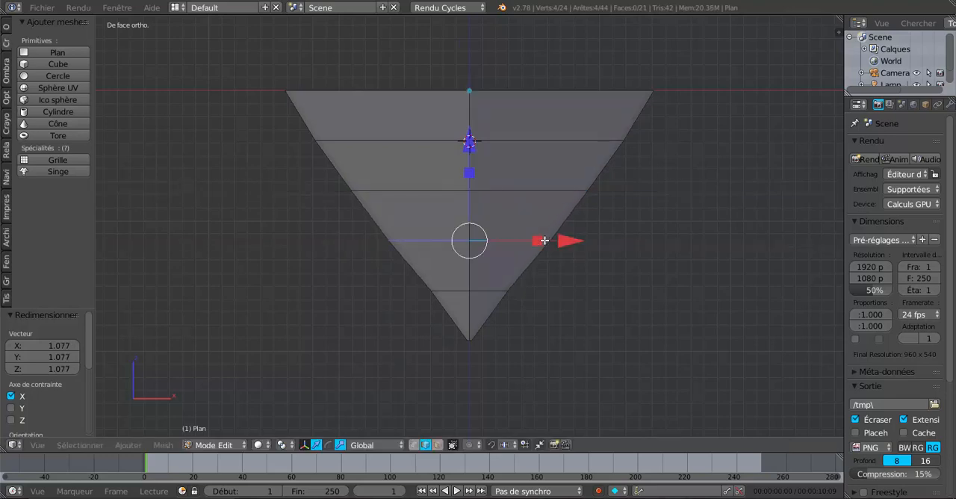
right_click(493, 292)
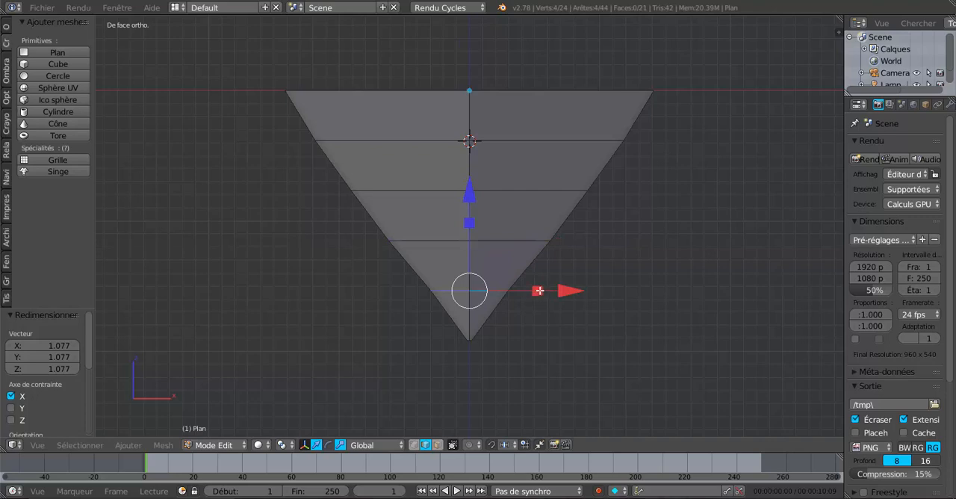
drag(539, 290, 546, 289)
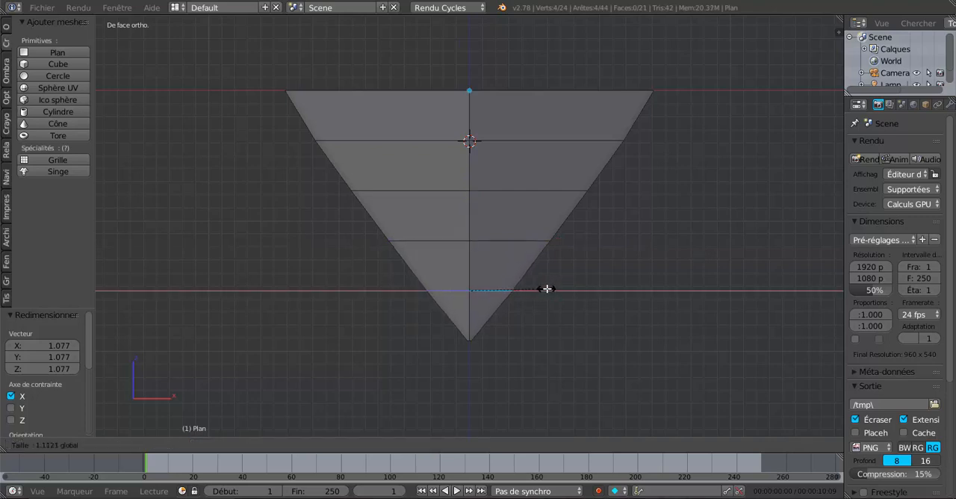
drag(545, 288, 543, 289)
Step: Round the taper further by scaling loops two, one, three and four from the top along X by about 1.099, 1.072, 1.123 and 1.186
right_click(493, 193)
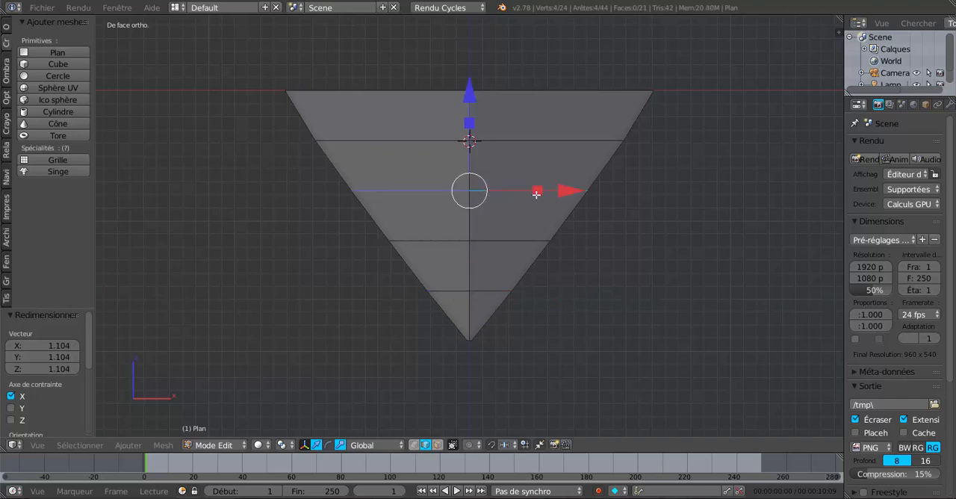
drag(536, 194, 541, 191)
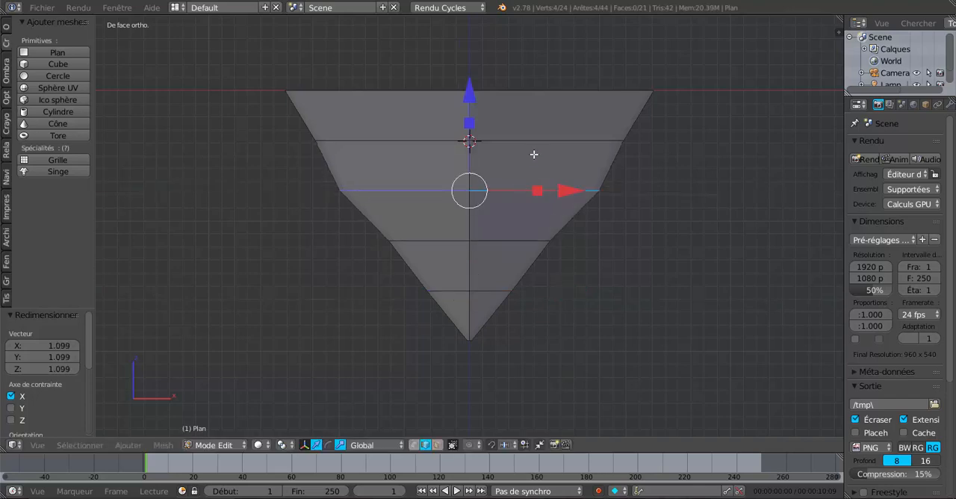
right_click(534, 146)
drag(538, 140, 539, 144)
right_click(512, 239)
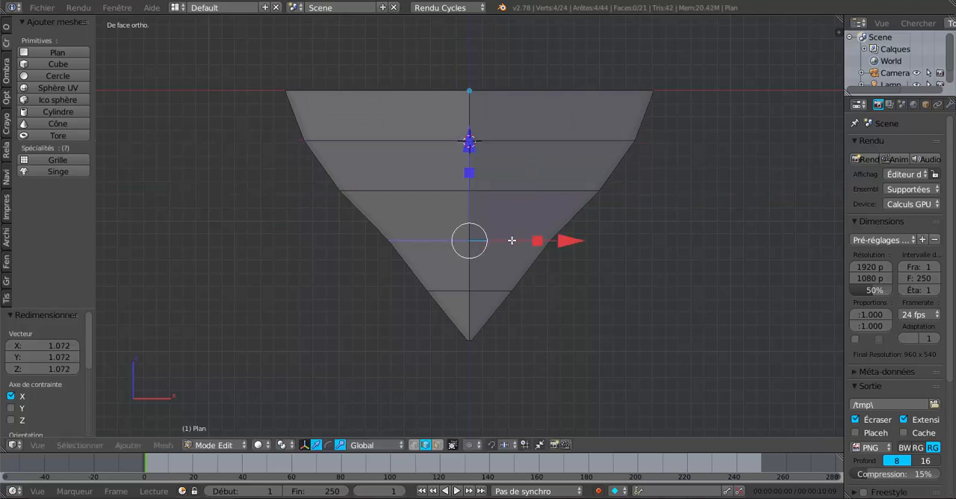
drag(537, 242, 544, 242)
right_click(505, 285)
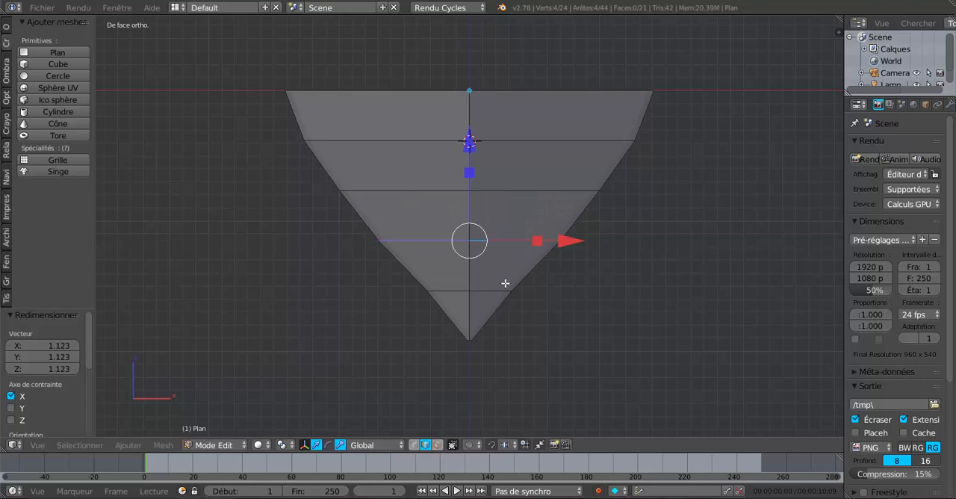
drag(538, 291, 553, 291)
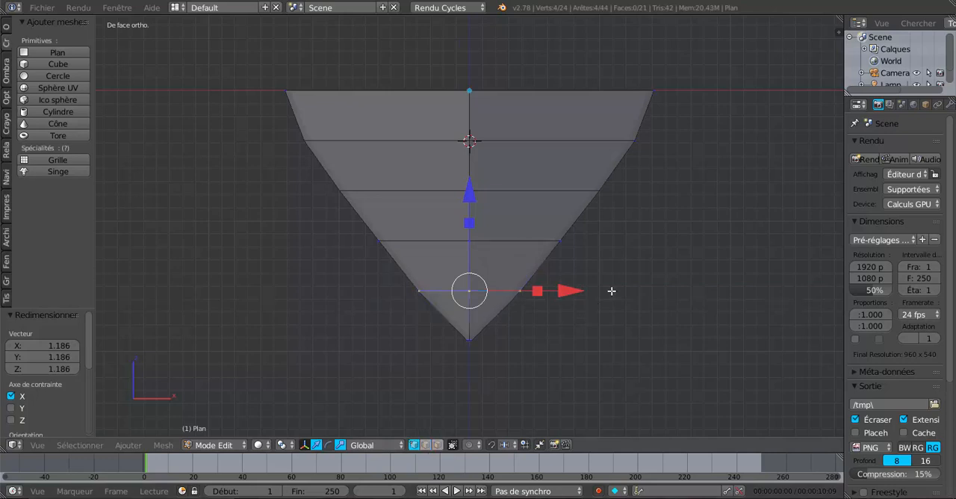
Step: Select the six vertices along the tip's +X contour and smooth them with LoopTools Relax
key(a)
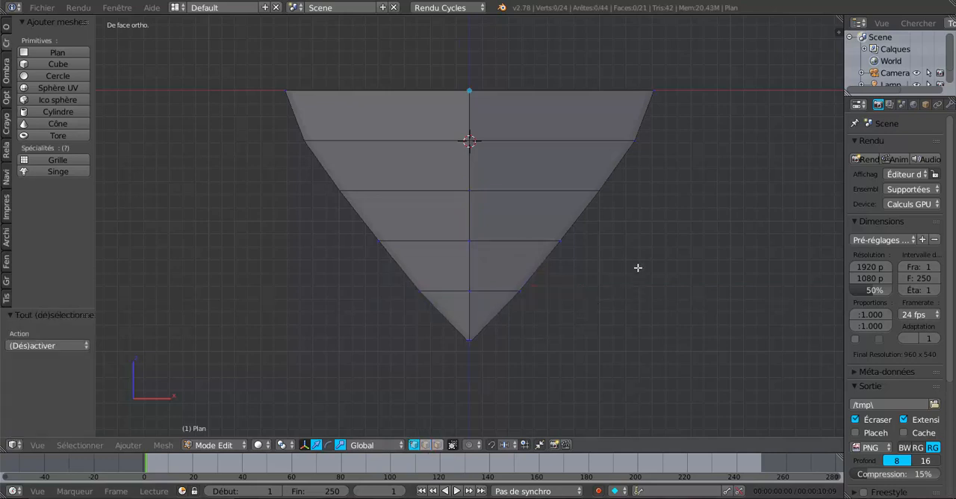
key(c)
mouse_move(651, 101)
mouse_down()
mouse_move(505, 338)
mouse_move(506, 315)
mouse_move(486, 342)
mouse_up()
right_click(521, 335)
scroll(522, 339, up, 1)
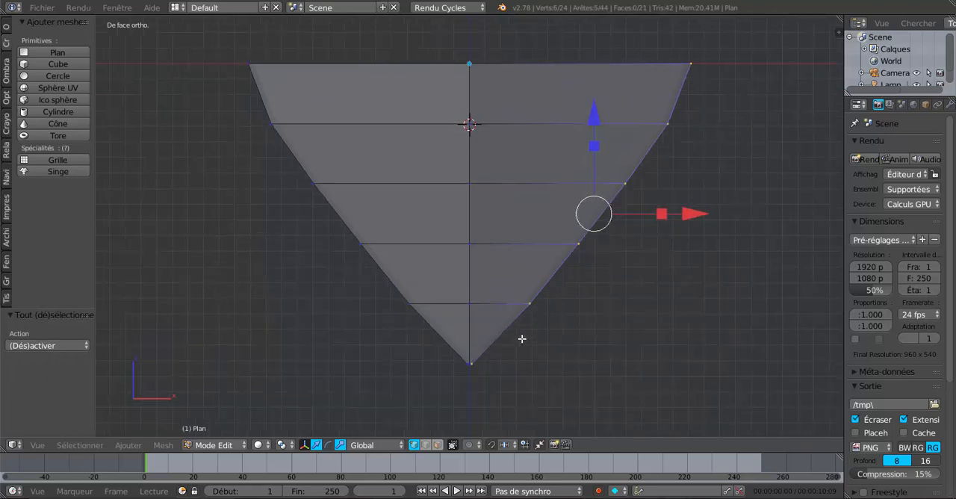
scroll(521, 339, up, 4)
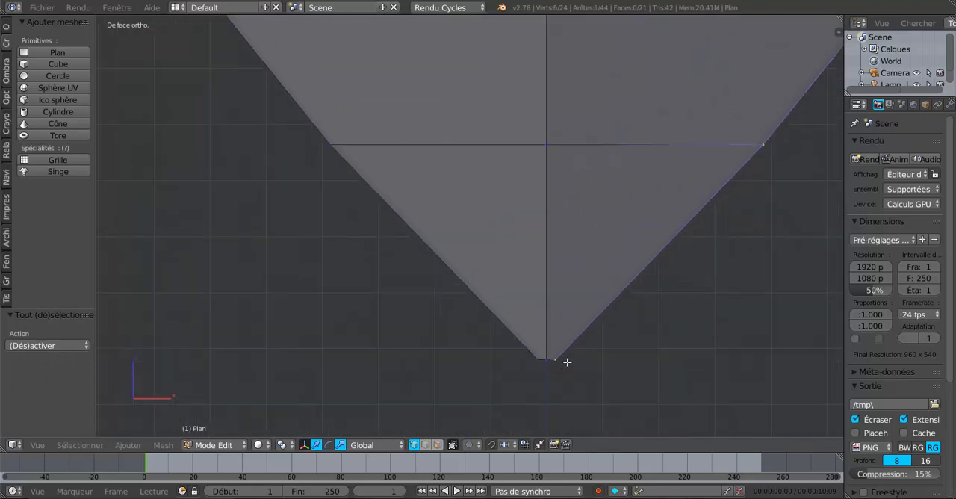
scroll(564, 359, down, 5)
shift+middle_drag(627, 222, 604, 333)
scroll(604, 327, down, 4)
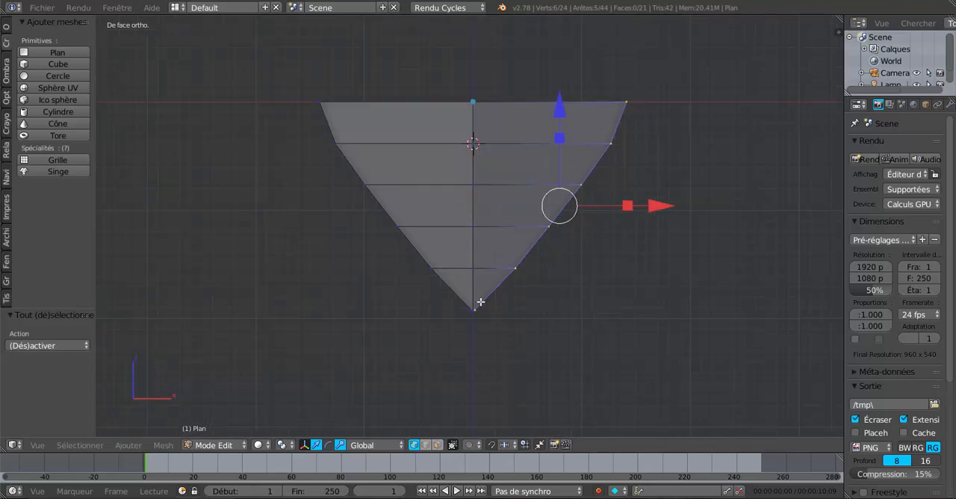
click(5, 28)
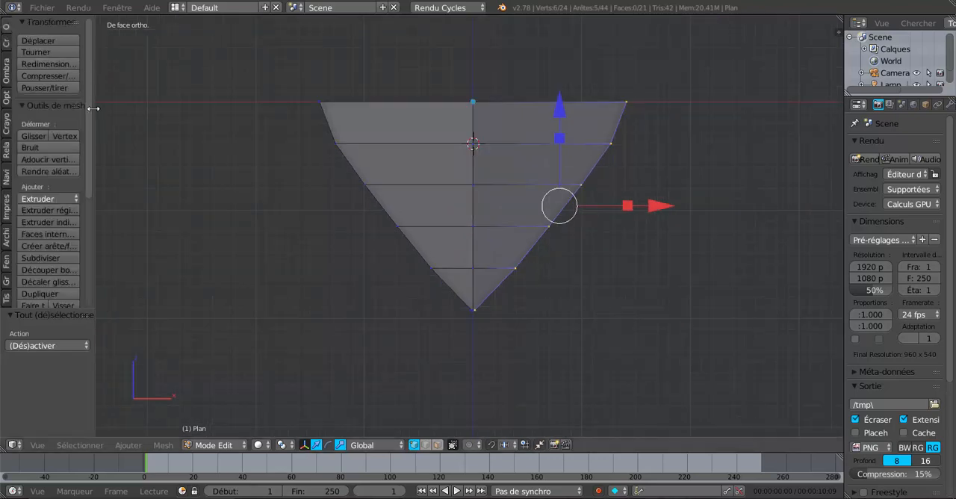
drag(89, 137, 91, 277)
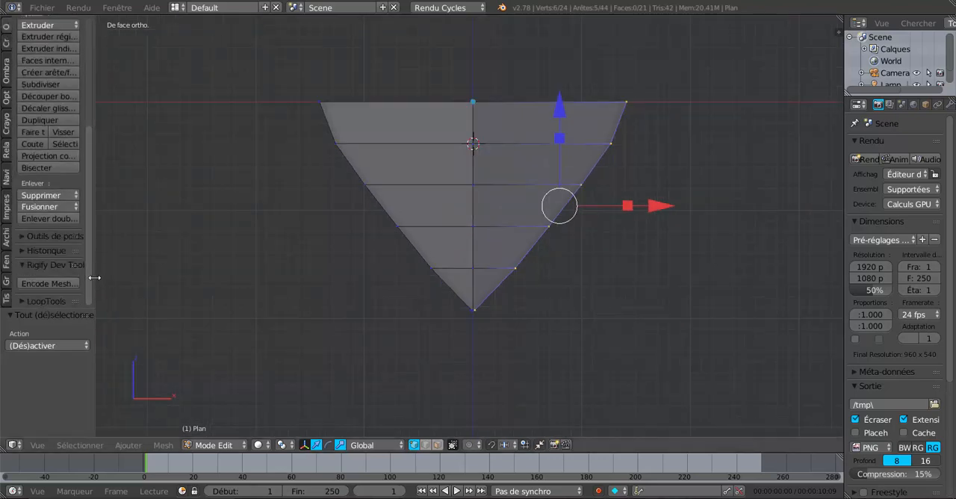
click(49, 298)
drag(92, 252, 191, 243)
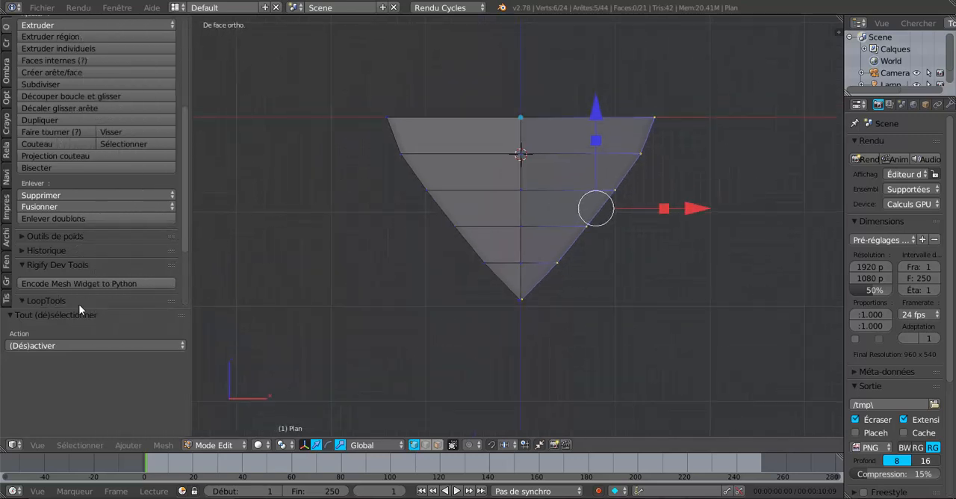
scroll(37, 303, down, 4)
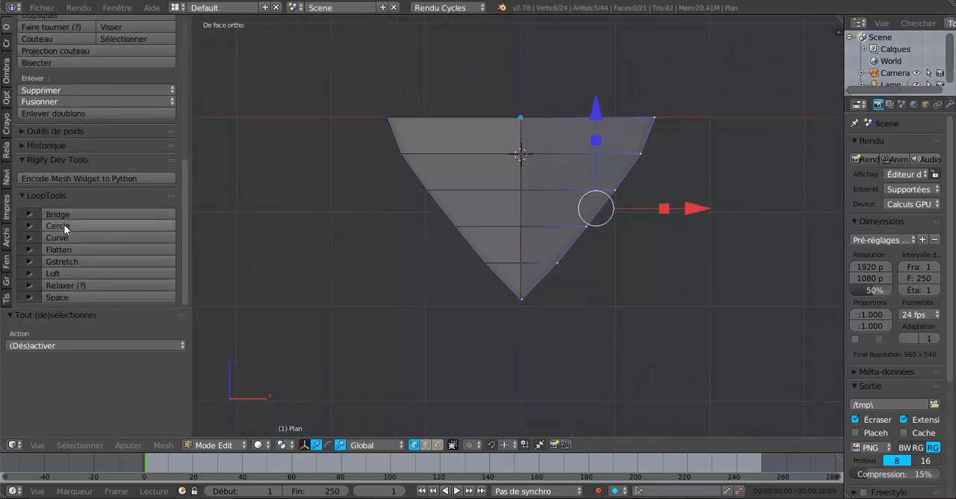
click(80, 283)
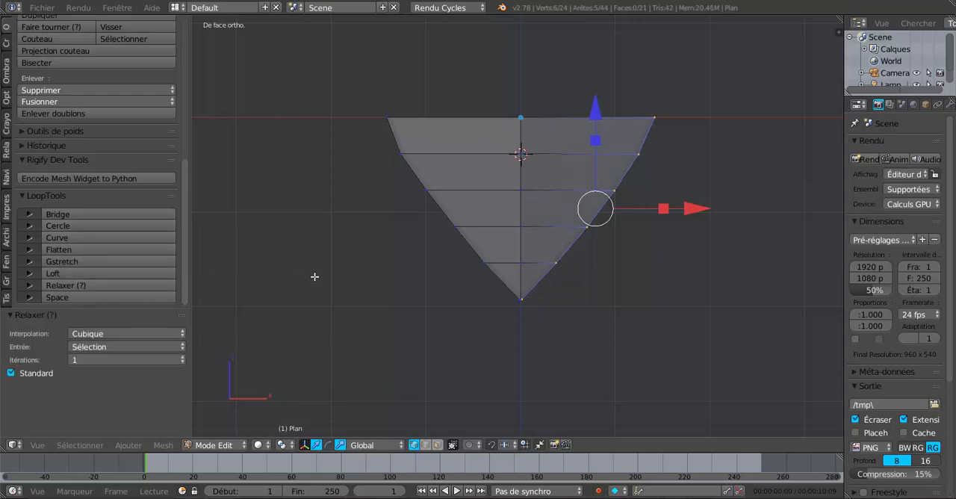
Step: Select the six vertices along the tip's -X contour, smooth them with LoopTools Relax, and check the shape in Object Mode
key(a)
key(c)
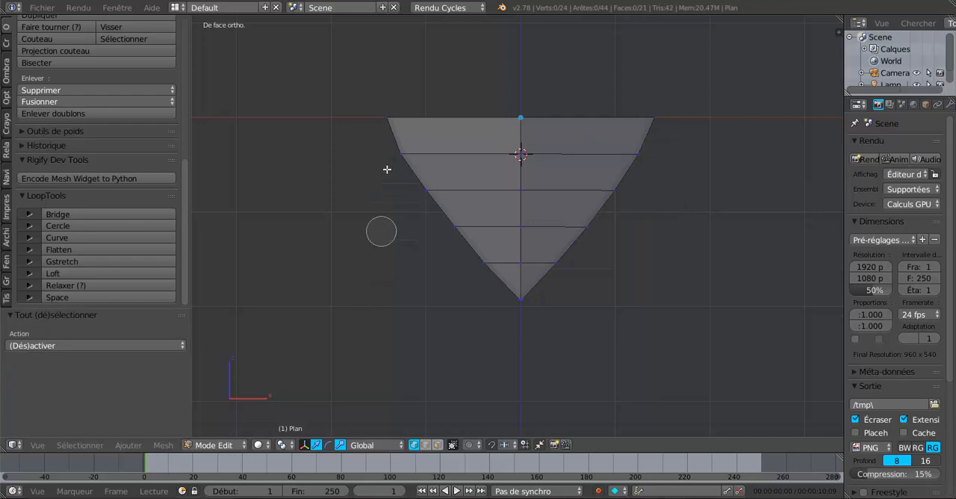
mouse_move(384, 122)
mouse_down()
mouse_move(491, 271)
mouse_move(495, 331)
mouse_up()
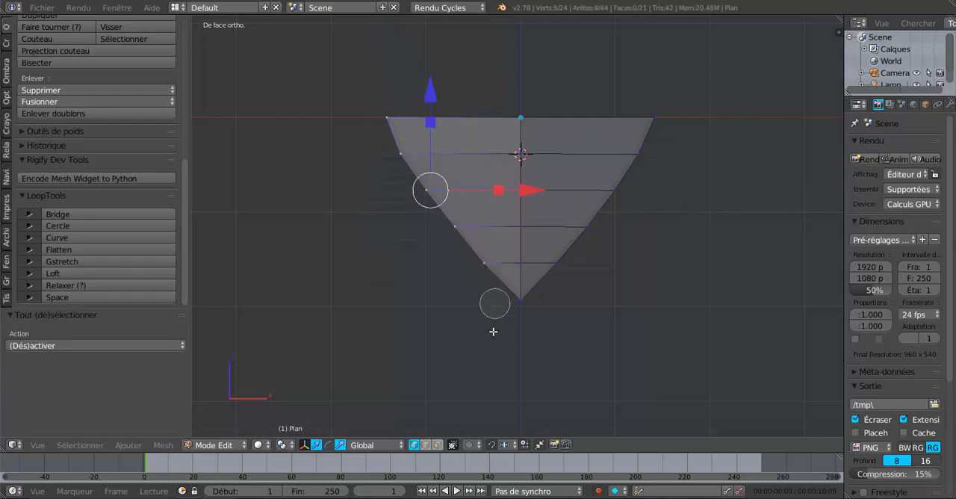
right_click(493, 351)
scroll(497, 359, up, 2)
key(c)
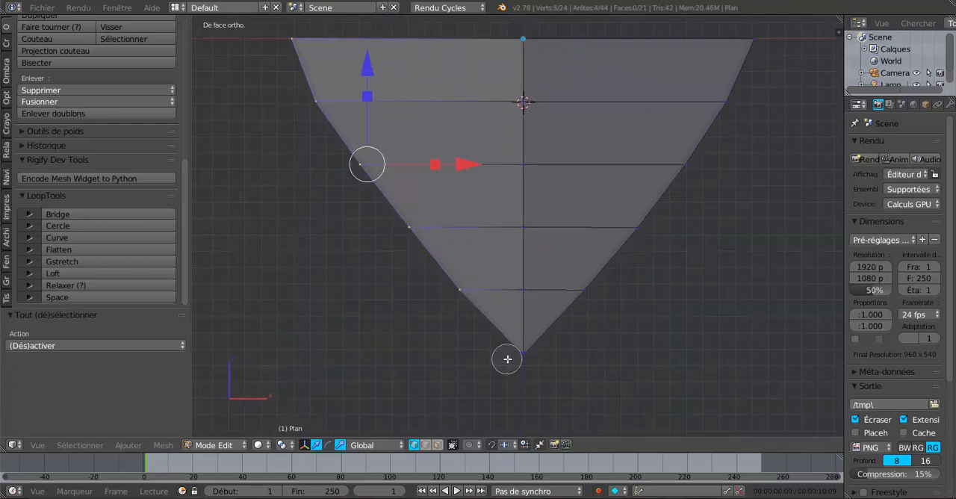
click(506, 352)
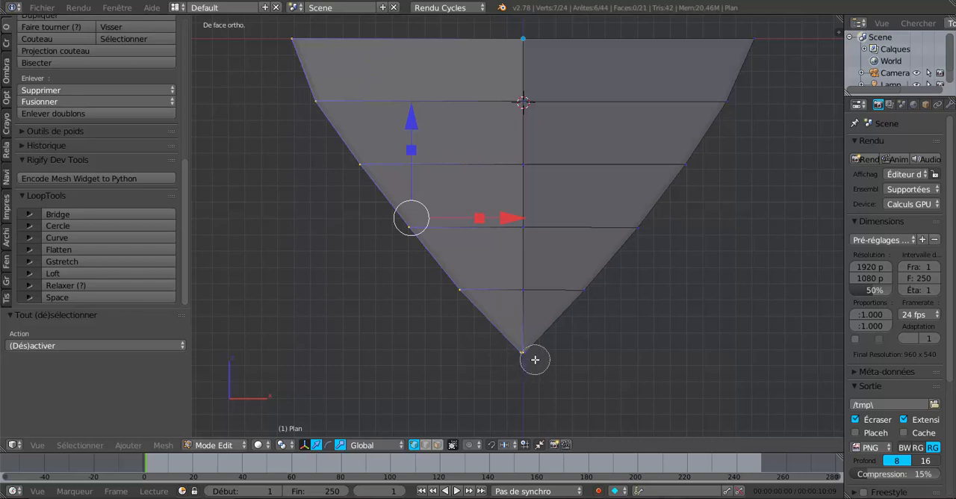
middle_click(531, 360)
right_click(624, 351)
shift+middle_drag(625, 356, 608, 269)
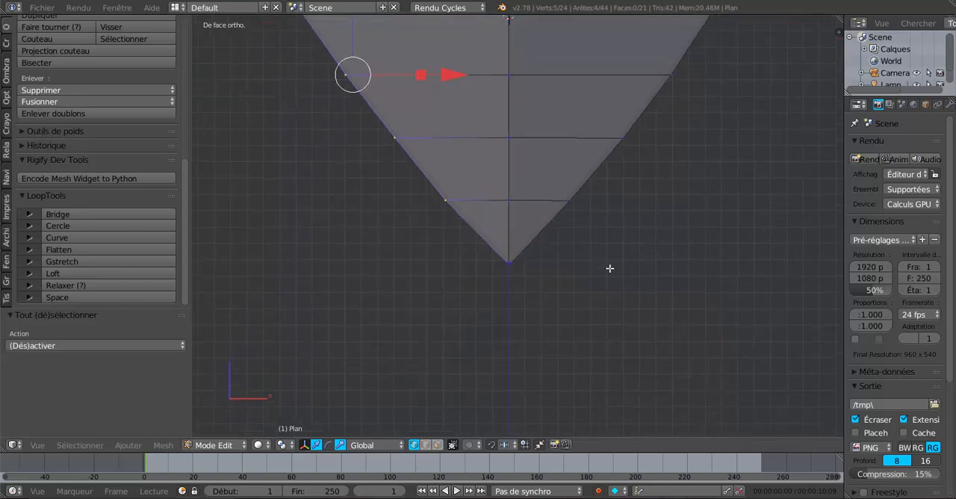
scroll(587, 291, up, 7)
shift+right_click(469, 356)
scroll(468, 356, down, 4)
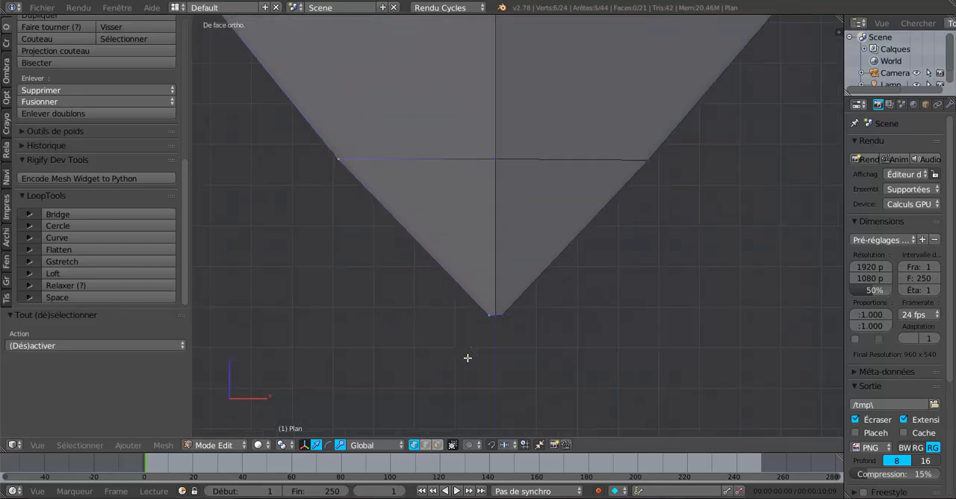
click(87, 285)
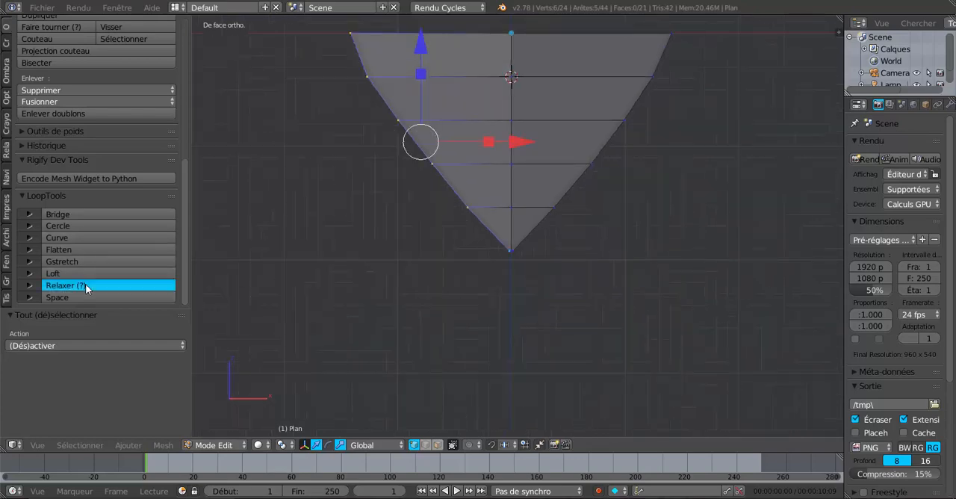
scroll(526, 260, down, 4)
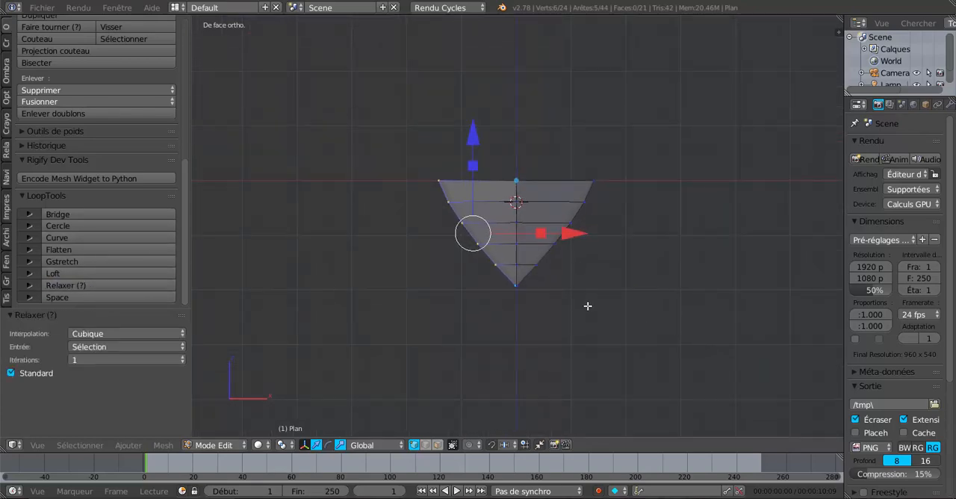
key(Tab)
mouse_move(561, 311)
middle_down()
mouse_move(519, 272)
mouse_move(624, 350)
mouse_move(555, 337)
mouse_move(572, 309)
mouse_move(578, 316)
middle_up()
key(Tab)
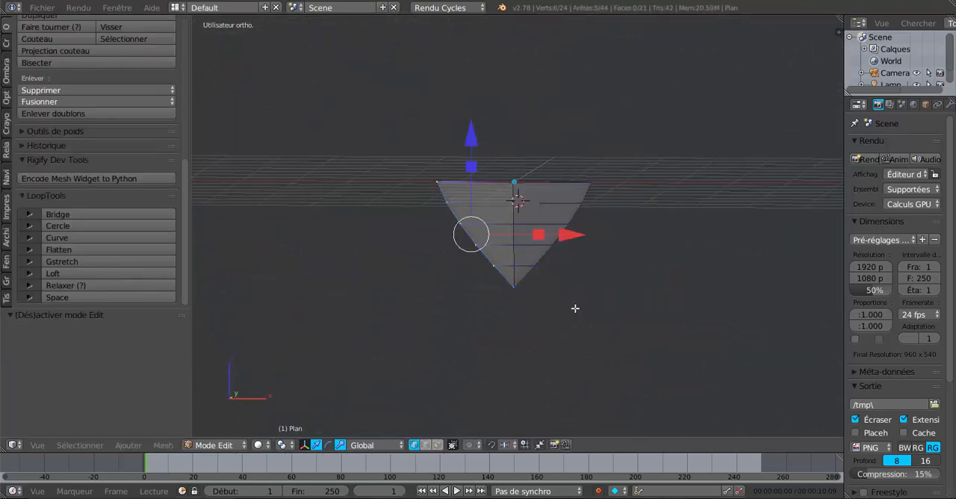
Step: Select the open edge loop at the tip's wide end and extrude it upward about 8.297 along Z in front view
scroll(575, 308, up, 2)
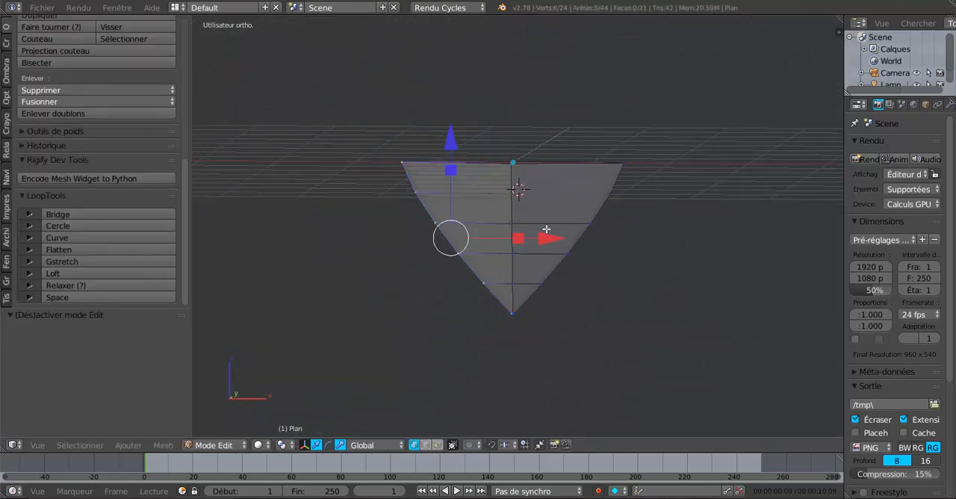
middle_drag(547, 229, 548, 244)
alt+right_click(538, 175)
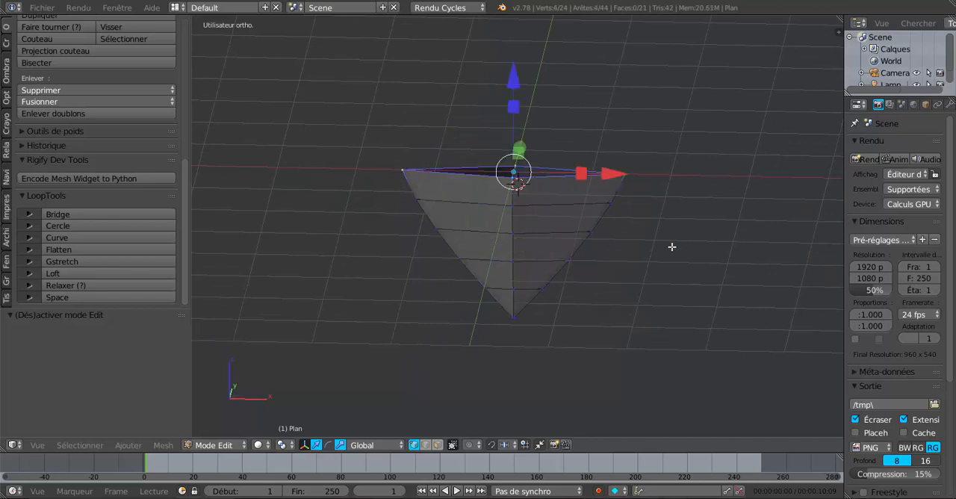
key(KP_1)
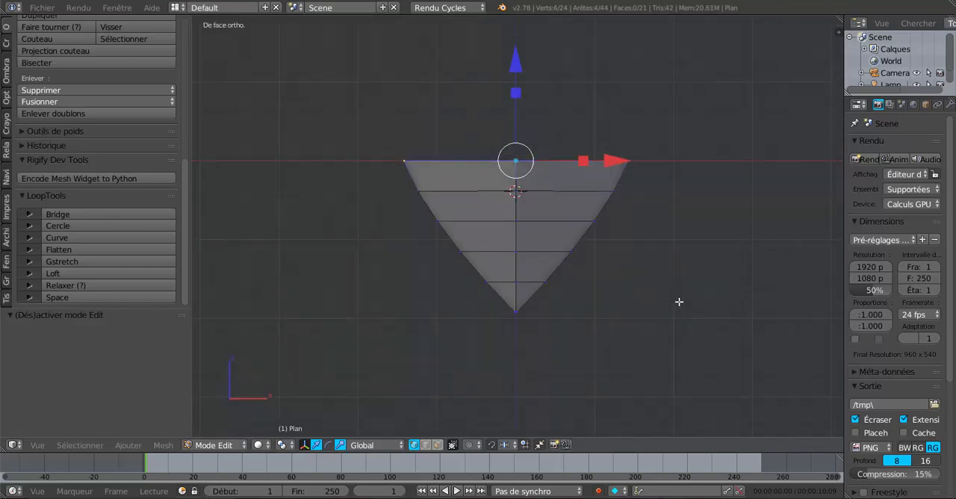
scroll(679, 302, down, 6)
shift+middle_drag(671, 253, 662, 340)
key(e)
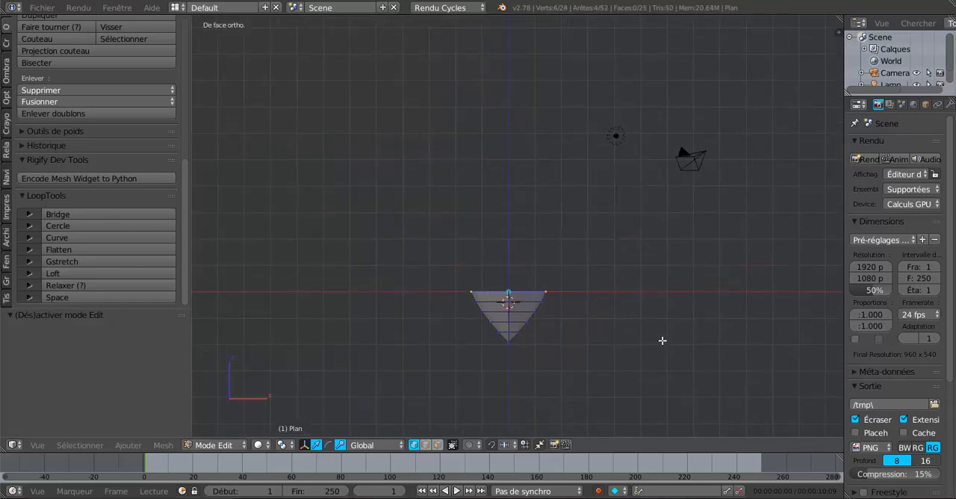
right_click(663, 340)
drag(506, 193, 515, 401)
scroll(593, 299, down, 4)
shift+middle_drag(570, 203, 572, 336)
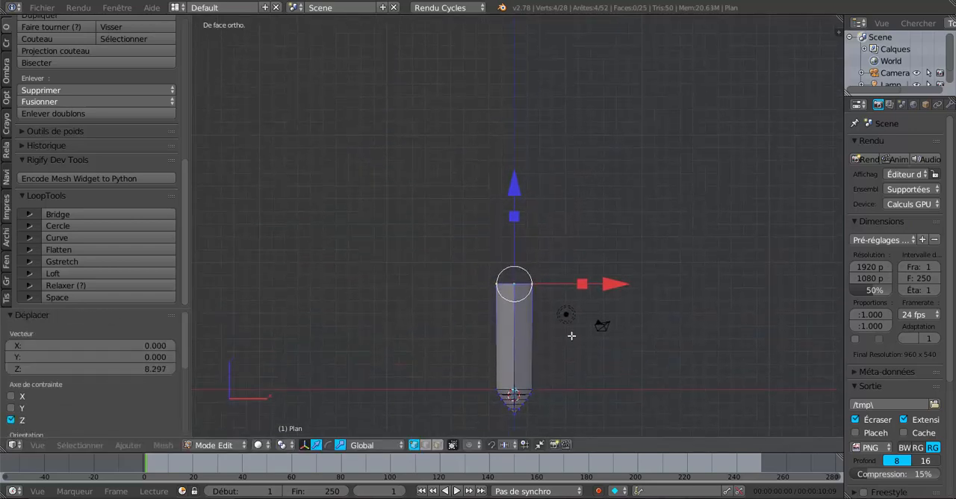
Step: Lengthen the blade by raising its open upper loop further along Z, including moves of about 9.915 and 10.207
key(s)
key(z)
click(522, 82)
drag(516, 194, 538, 50)
scroll(535, 89, down, 4)
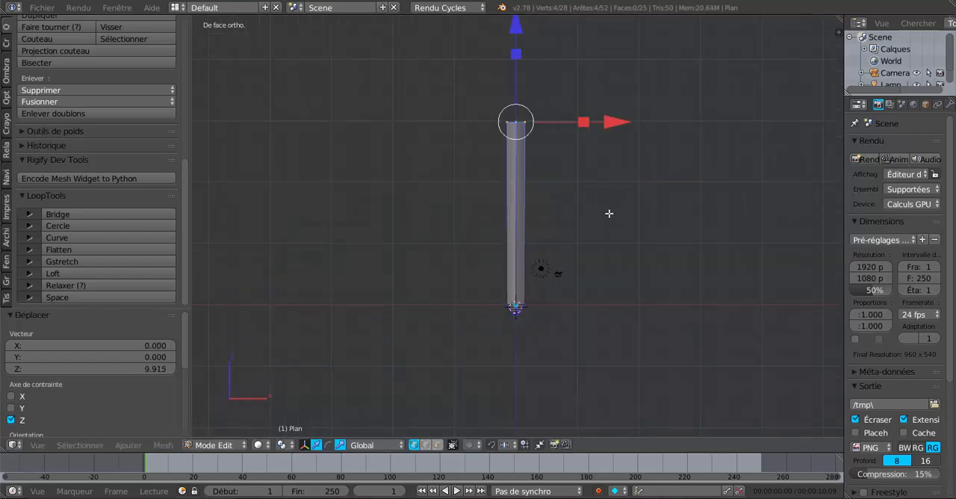
shift+scroll(609, 214, up, 4)
drag(516, 118, 521, 58)
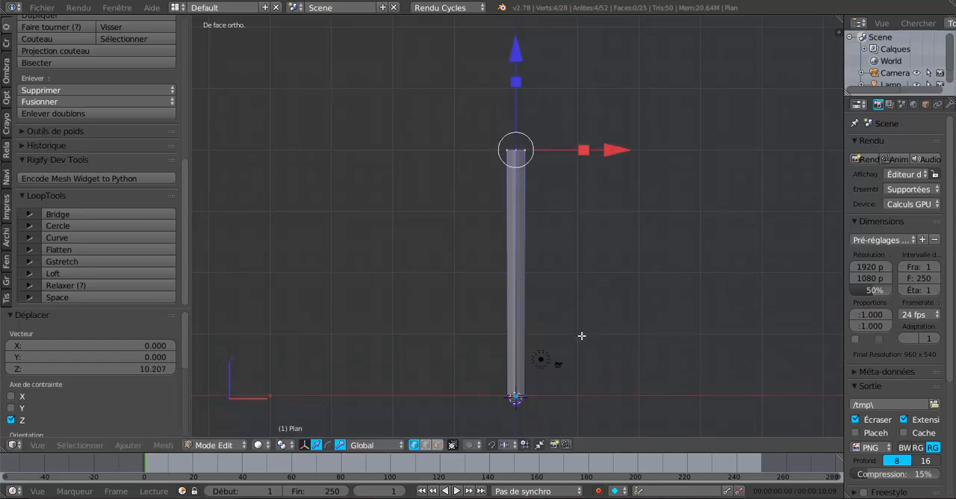
Step: Select all vertices of the blade's pointed tip in wireframe display and shrink them uniformly to about 0.803
shift+scroll(583, 341, down, 4)
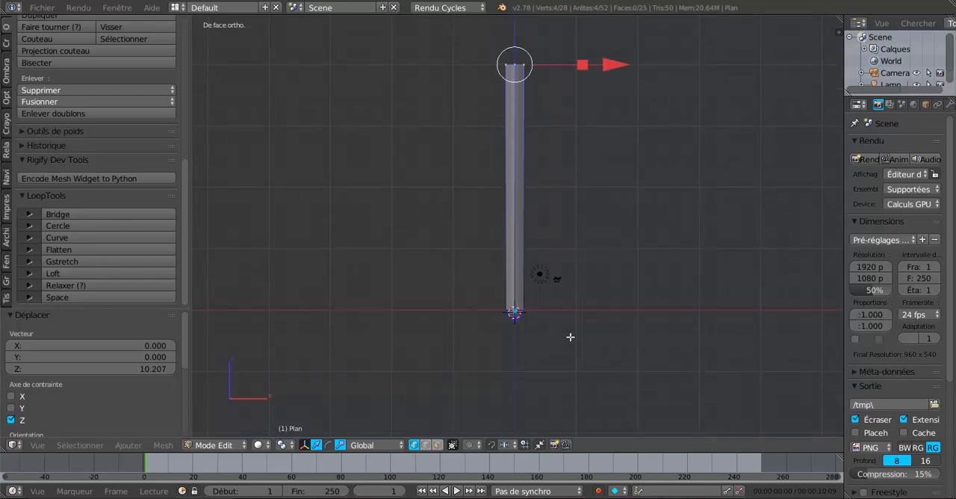
key(a)
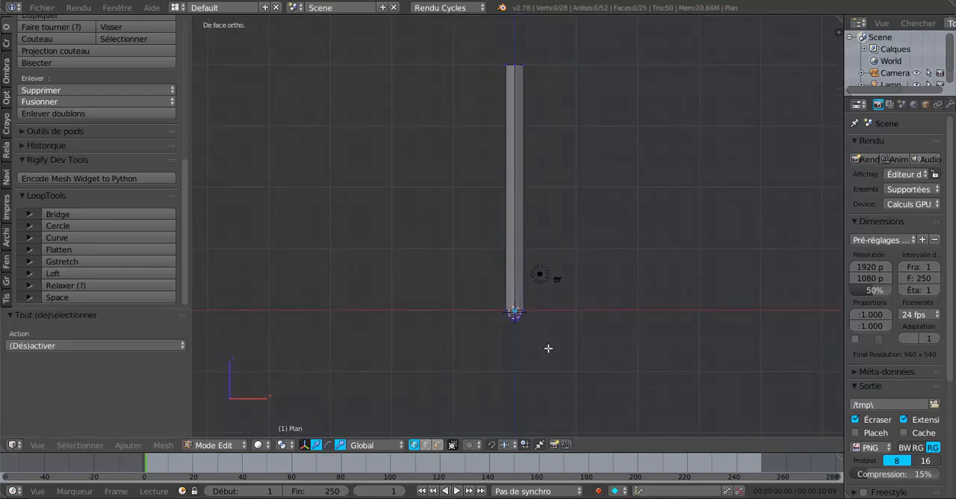
key(z)
key(c)
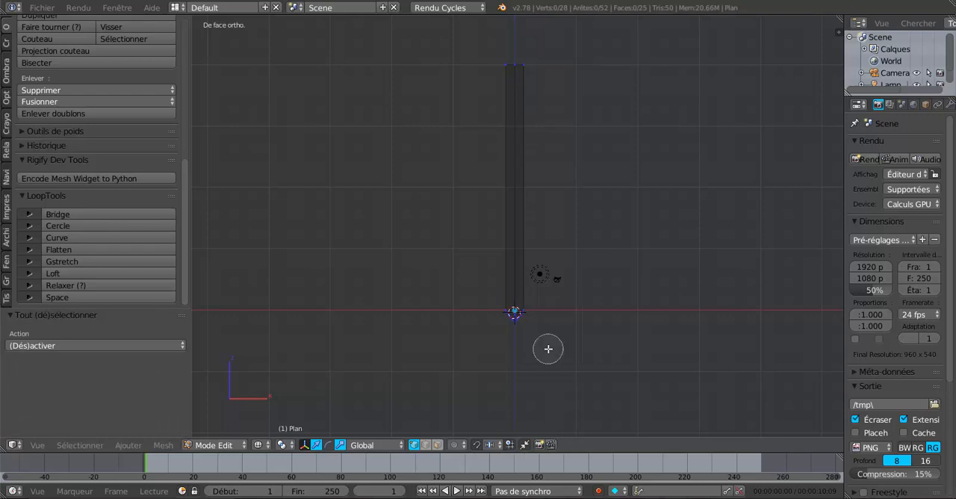
click(516, 316)
right_click(518, 317)
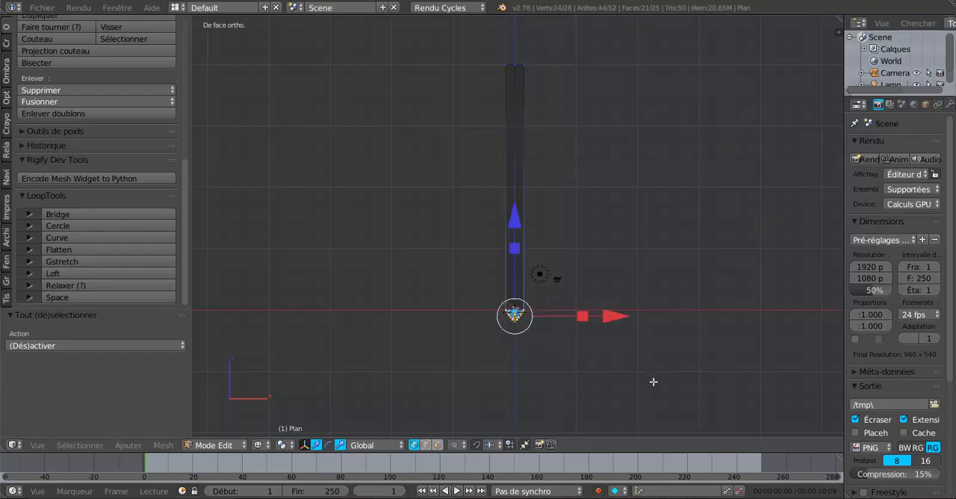
key(s)
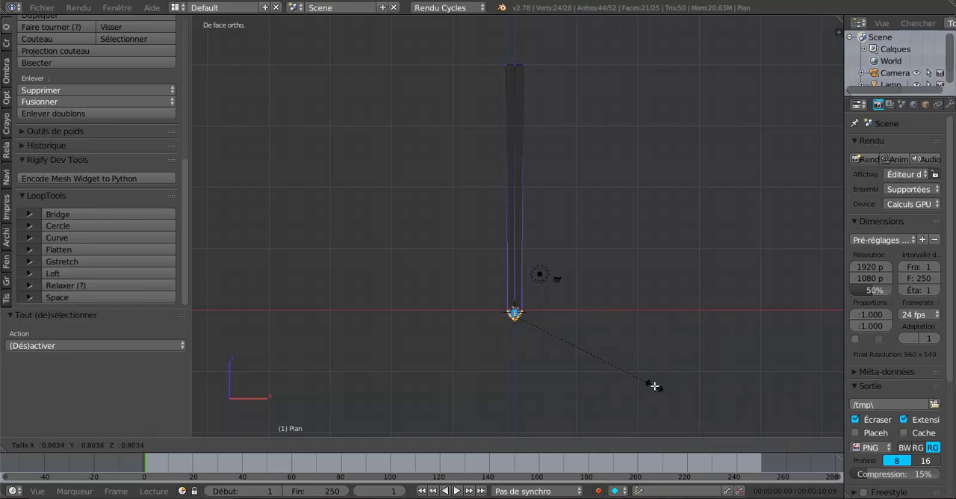
click(655, 386)
Step: Inspect the blade's shape and its open upper end in Object Mode
key(Tab)
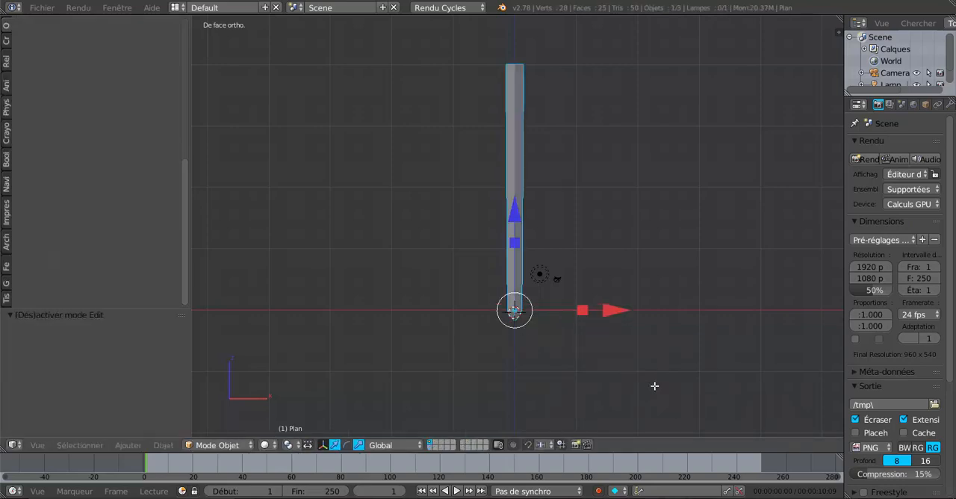
mouse_move(646, 389)
middle_down()
mouse_move(566, 335)
mouse_move(608, 375)
mouse_move(585, 432)
mouse_move(470, 428)
mouse_move(411, 391)
mouse_move(404, 363)
mouse_move(474, 399)
mouse_move(638, 398)
middle_up()
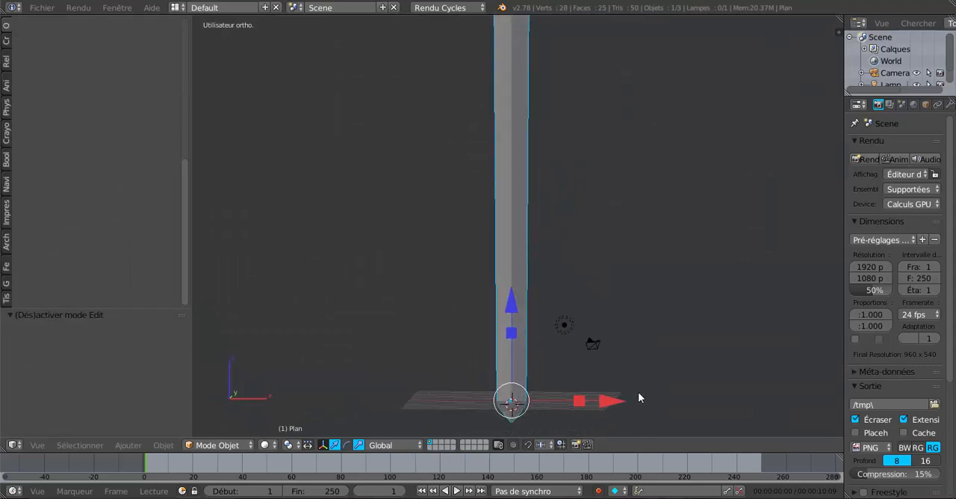
shift+middle_drag(638, 224, 625, 393)
scroll(636, 336, down, 4)
scroll(616, 335, up, 4)
middle_drag(612, 322, 610, 354)
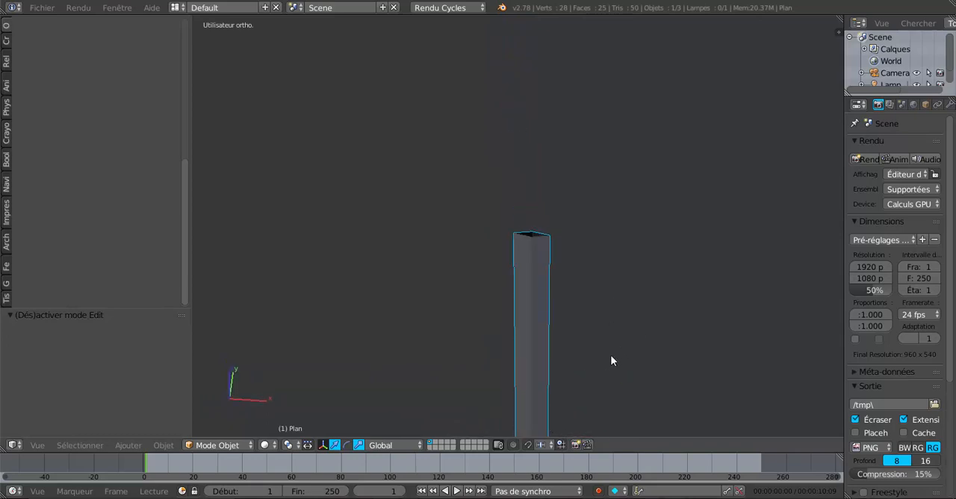
scroll(611, 353, up, 4)
Step: Select the open edge loop at the blade's upper end in Edit Mode and extrude it outward, scaled to 1.942
key(Tab)
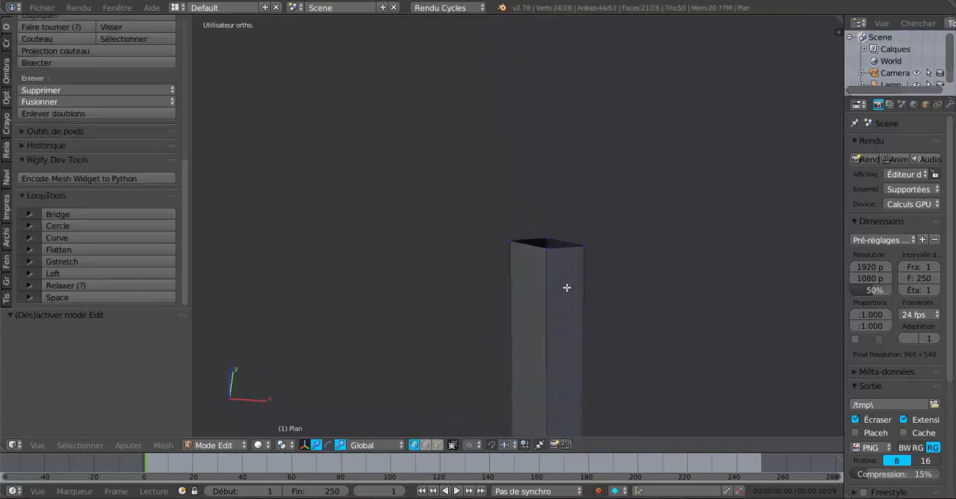
alt+right_click(563, 252)
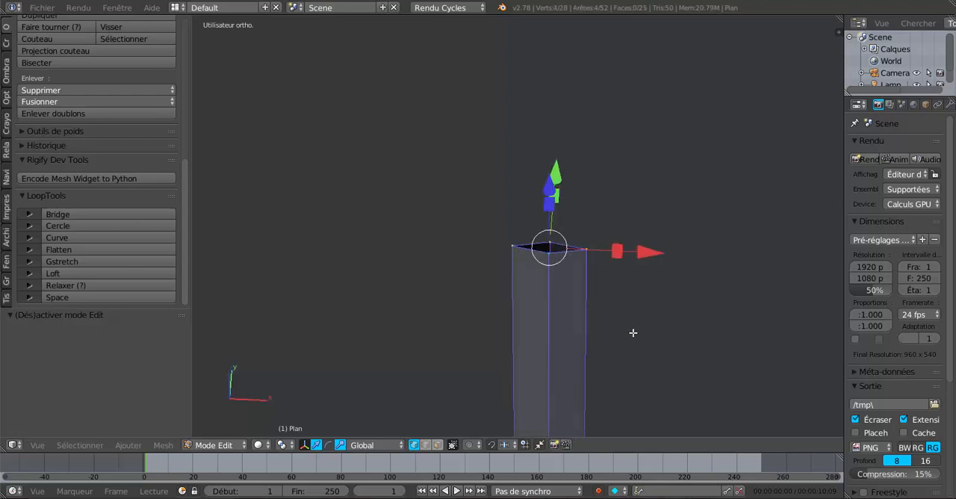
shift+middle_drag(632, 339, 579, 251)
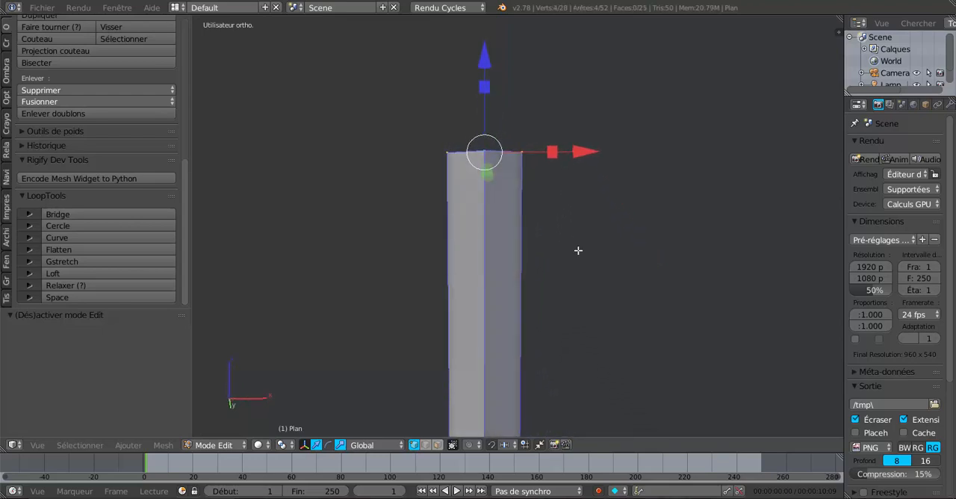
key(e)
key(s)
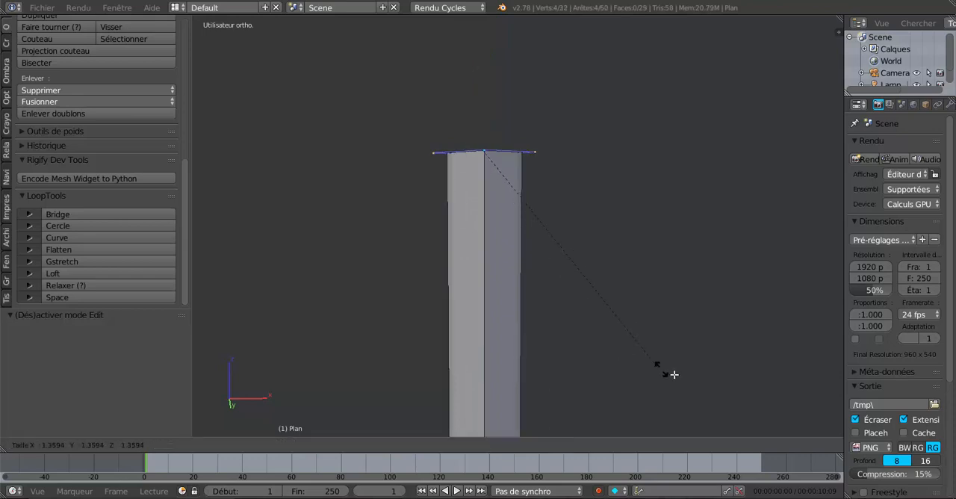
click(769, 423)
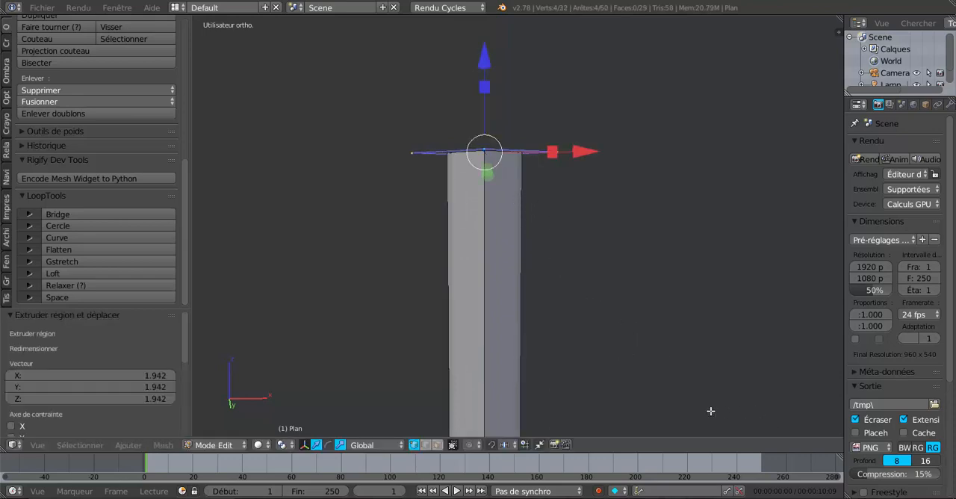
Step: Enlarge the extruded outer loop uniformly by 1.299 in top view
key(KP_7)
scroll(631, 358, up, 3)
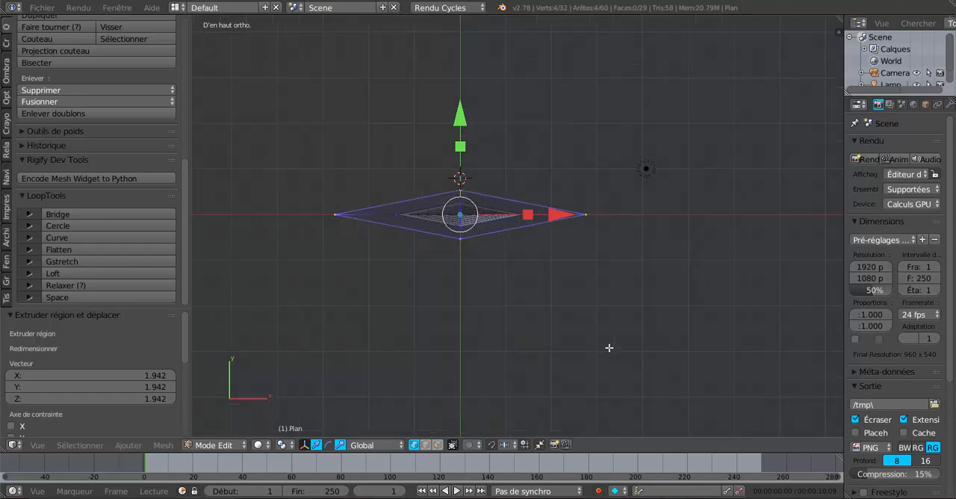
scroll(568, 316, up, 2)
key(s)
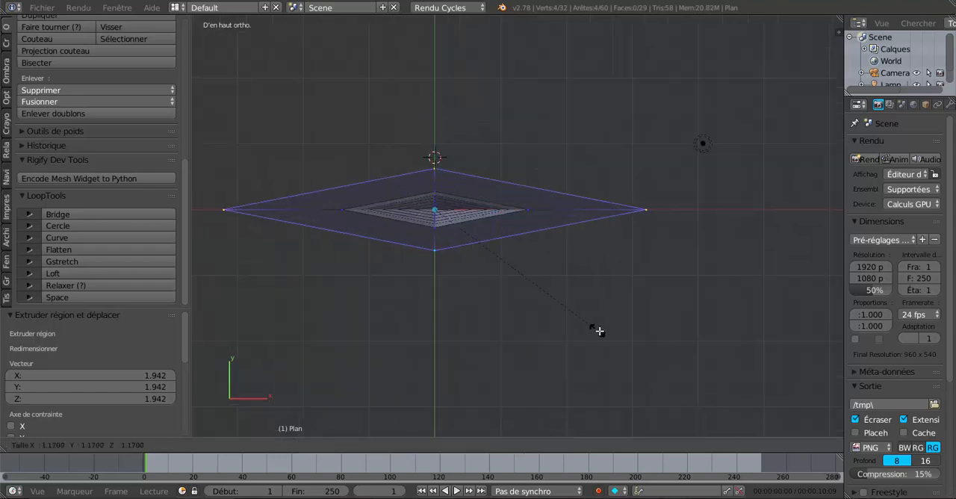
click(617, 342)
Step: Add two centred single loop cuts lengthwise along the blade, one through each pair of opposite sides
scroll(617, 342, down, 1)
middle_drag(617, 342, 585, 223)
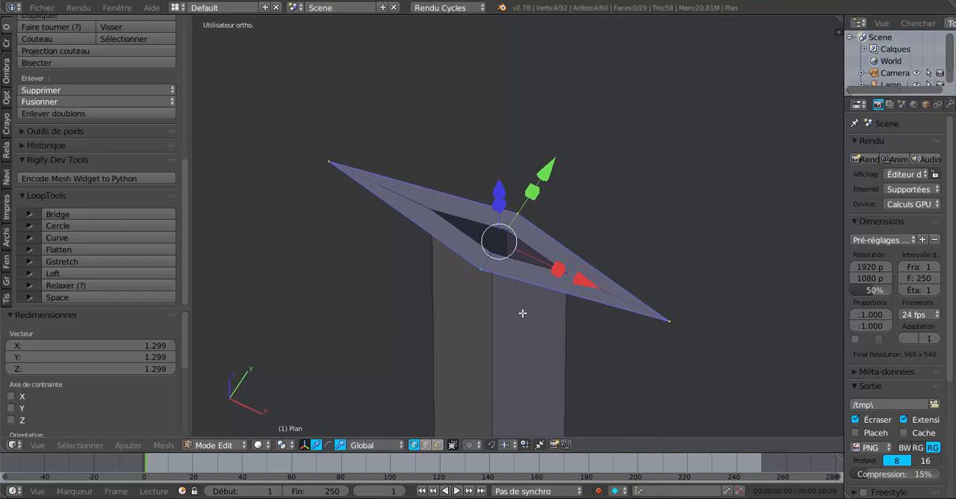
key(ctrl+r)
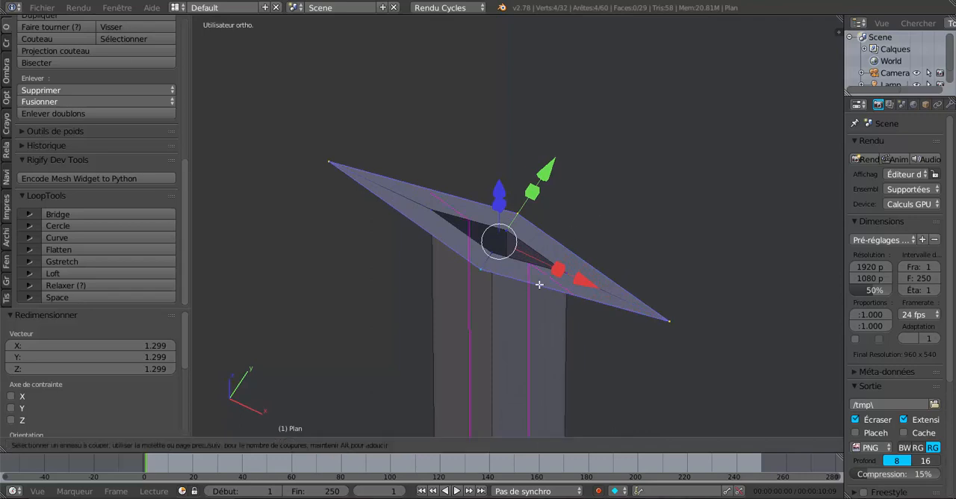
click(539, 285)
right_click(539, 284)
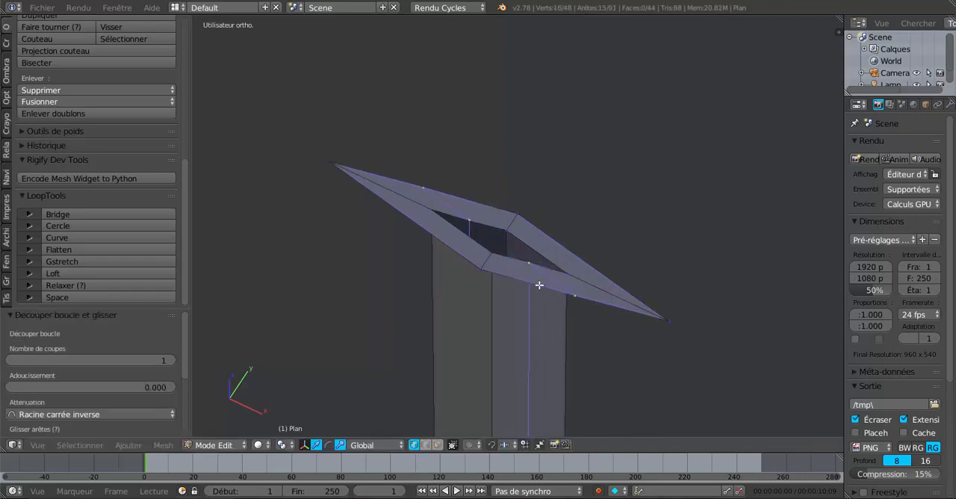
key(ctrl+r)
click(568, 245)
right_click(567, 245)
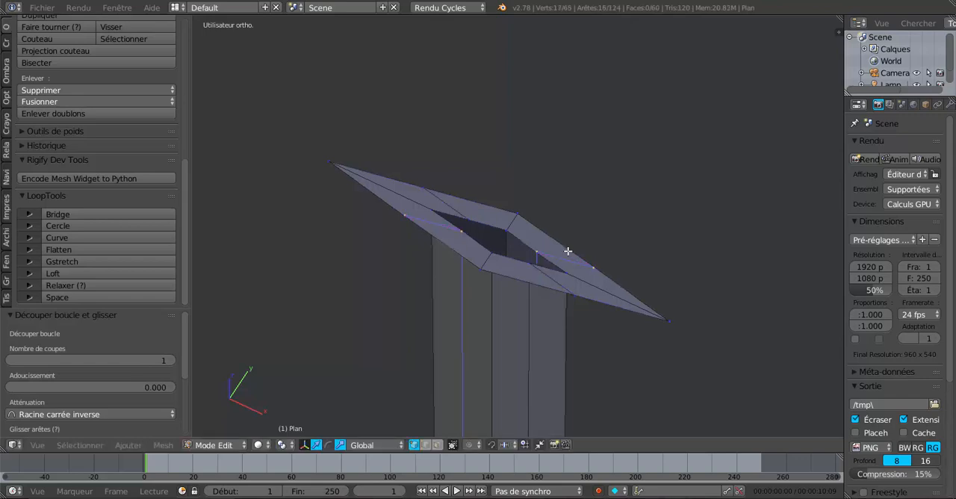
Step: Select the two pointed outer vertices of the rim at its X ends and scale them along X to 0.496
middle_drag(581, 301, 683, 350)
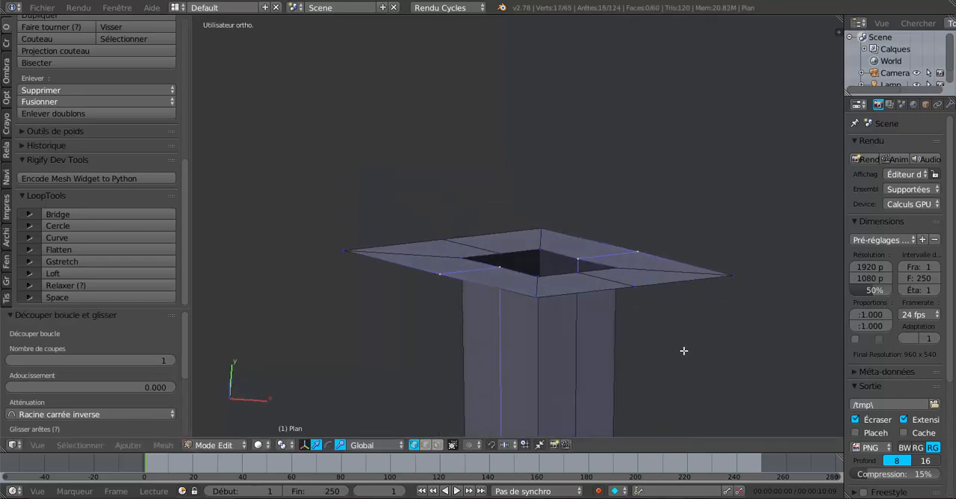
right_click(732, 276)
shift+right_click(345, 251)
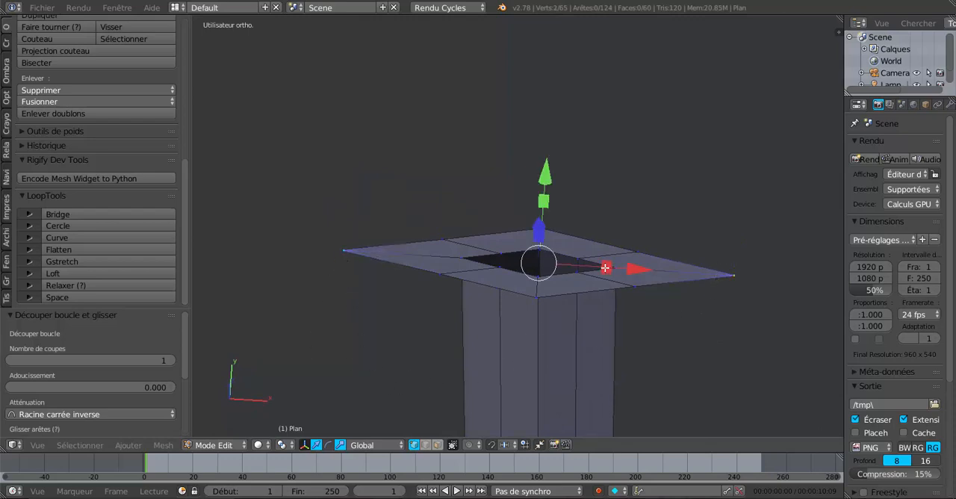
key(s)
key(x)
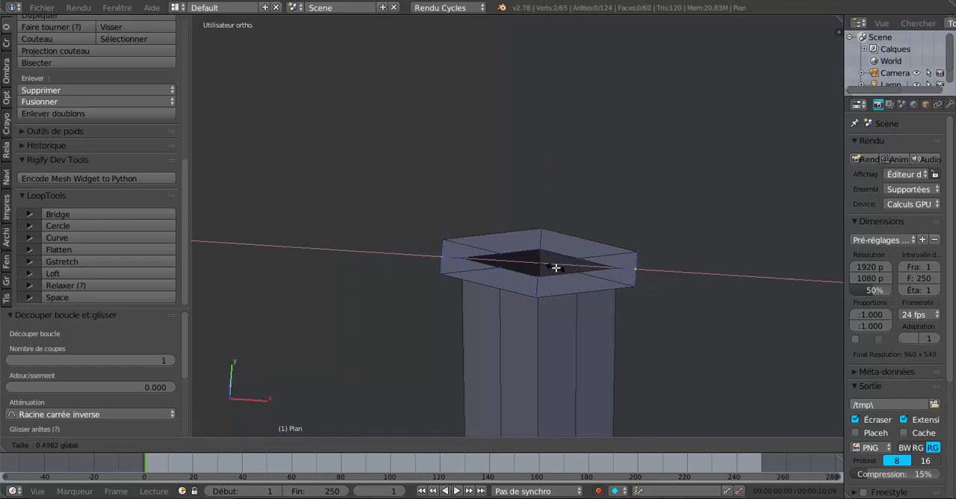
click(556, 268)
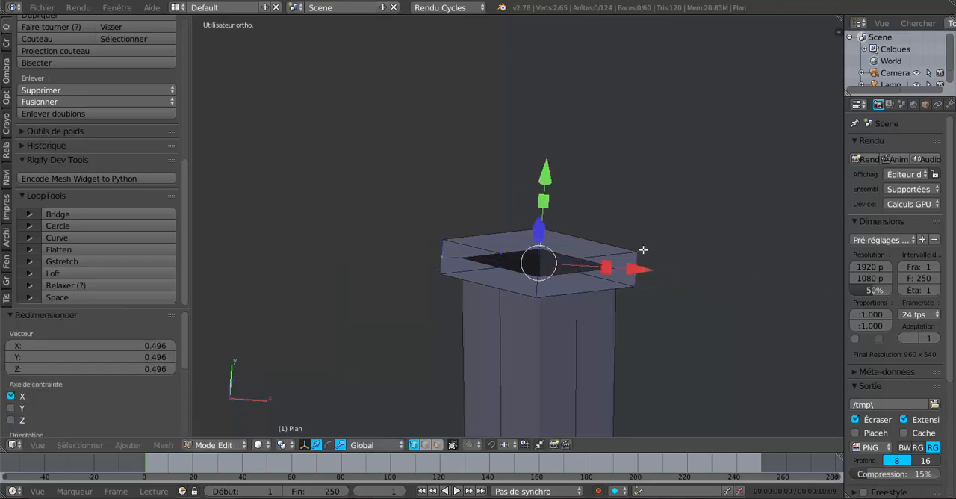
Step: Try to narrow the rim by selecting its end vertices and scaling them along X
middle_drag(593, 314, 543, 303)
shift+right_click(601, 292)
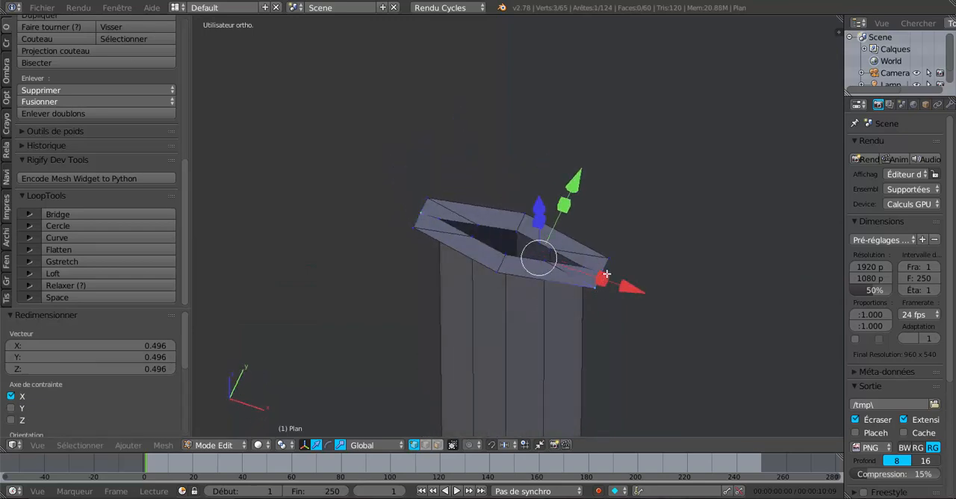
shift+right_click(613, 260)
shift+right_click(404, 218)
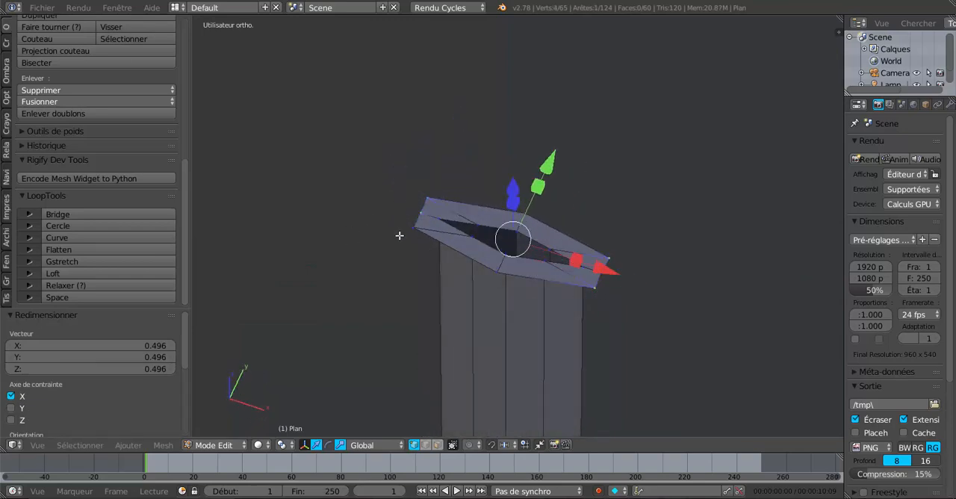
shift+right_click(400, 237)
middle_drag(401, 236, 568, 288)
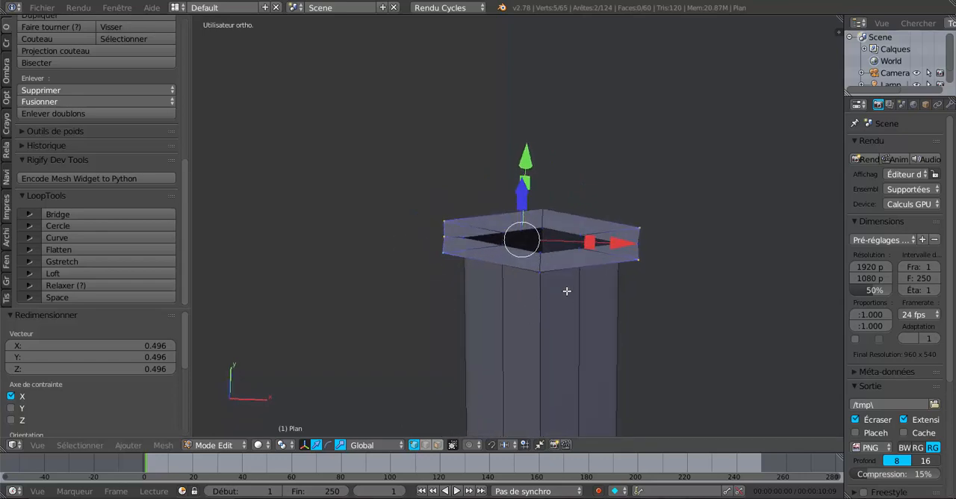
key(s)
key(x)
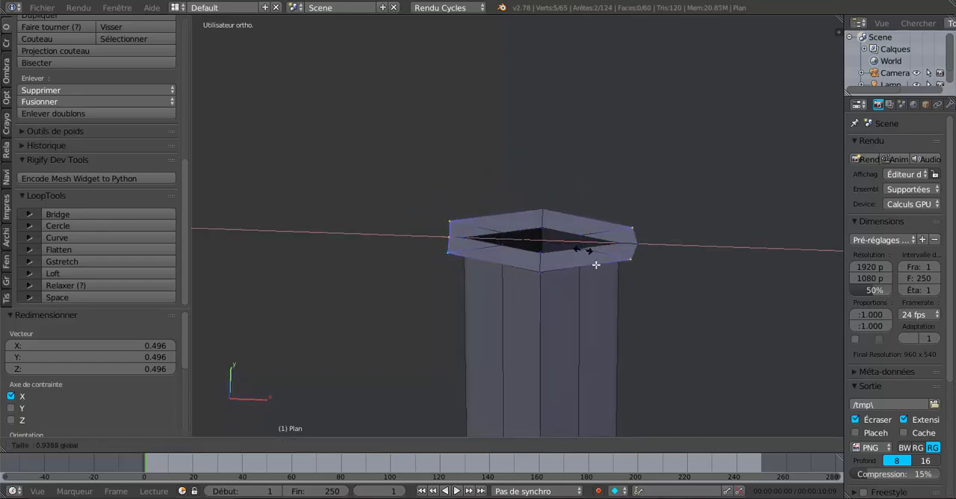
click(624, 295)
Step: Try LoopTools Gstretch on the three vertices at the rim's -X end
right_click(433, 213)
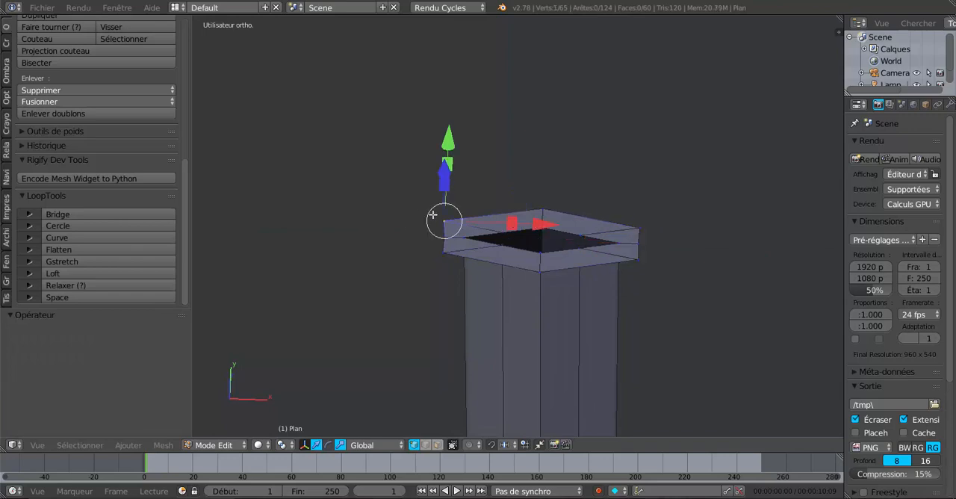
shift+right_click(446, 236)
shift+right_click(435, 256)
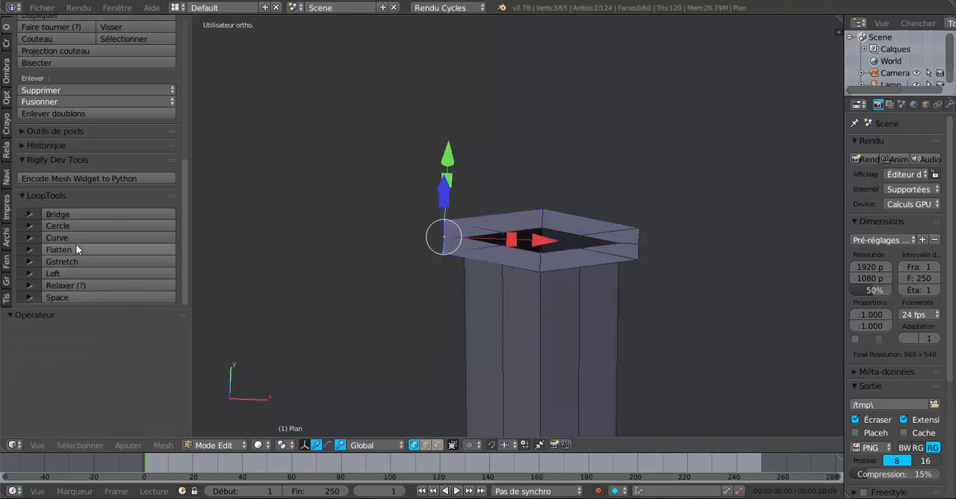
click(86, 261)
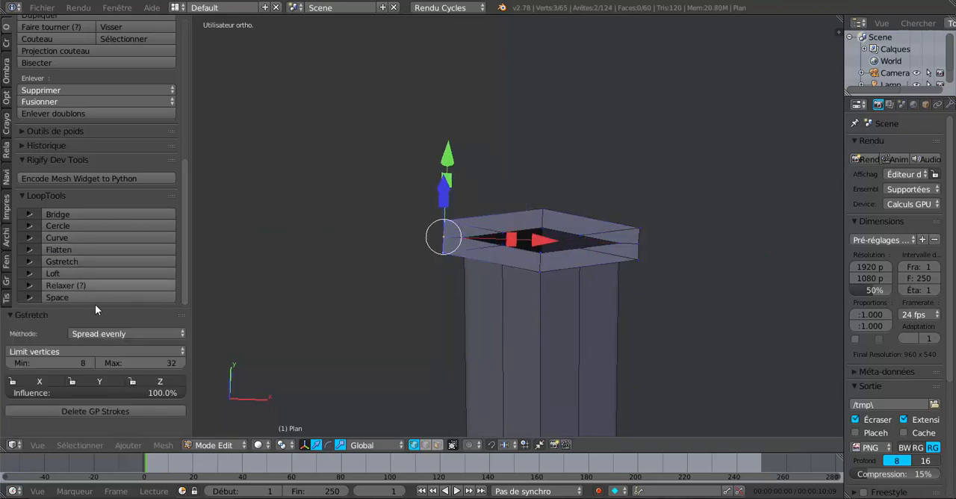
Step: Select the three vertices at each X end of the rim and scale them outward along X by 2.275
right_click(638, 228)
shift+right_click(640, 245)
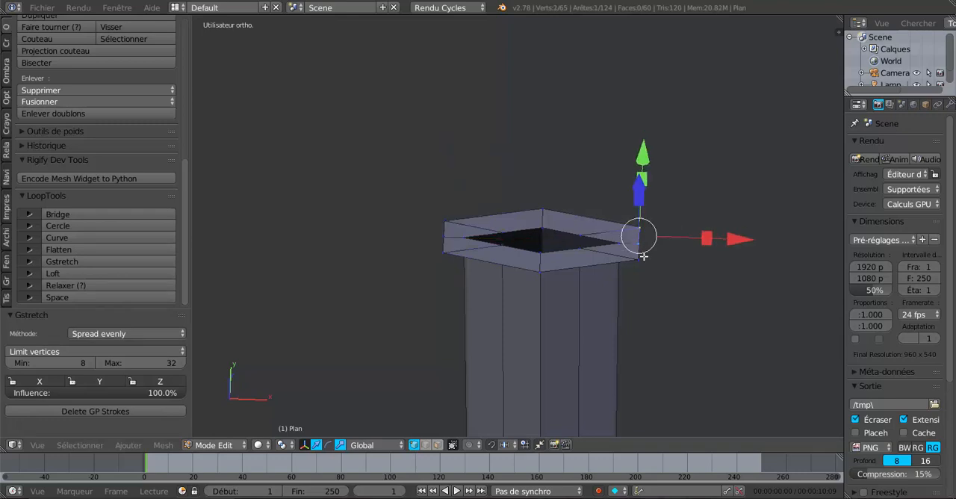
shift+right_click(640, 259)
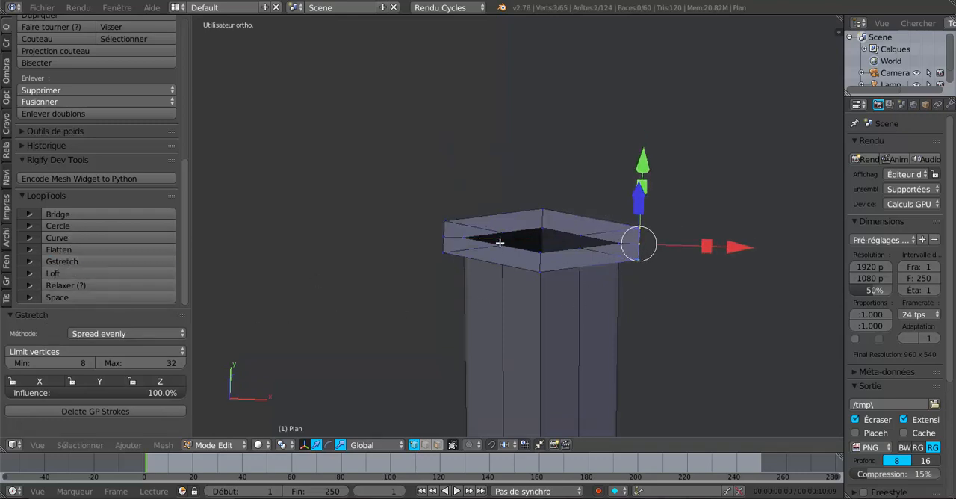
shift+right_click(445, 212)
shift+right_click(445, 227)
shift+right_click(445, 247)
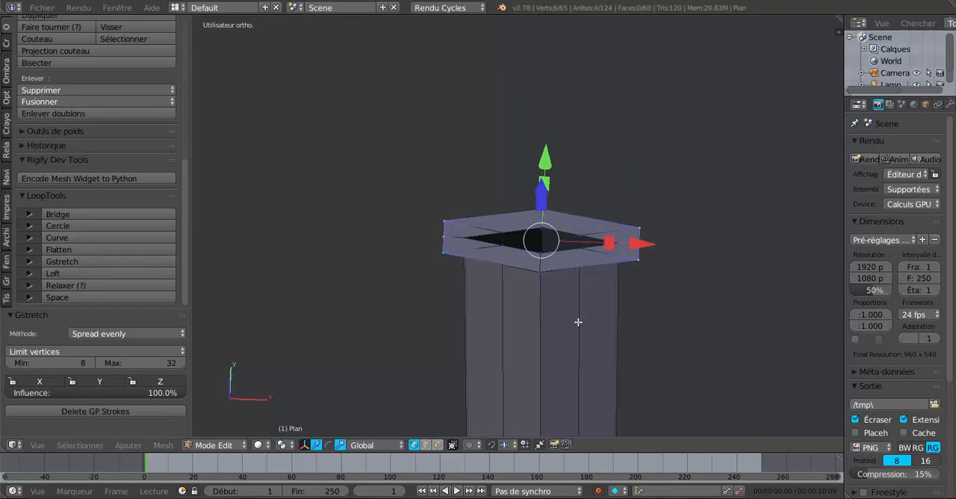
mouse_move(664, 334)
middle_down()
mouse_move(662, 386)
mouse_move(660, 318)
middle_up()
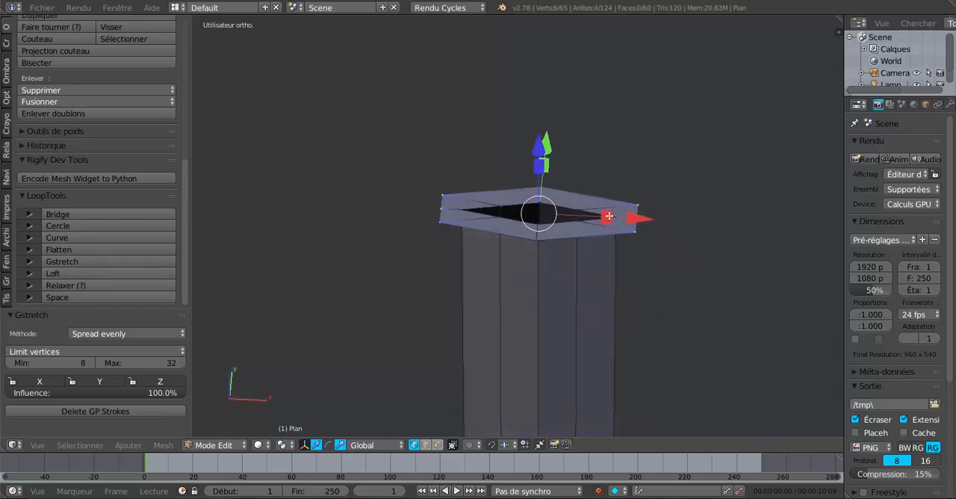
key(s)
key(x)
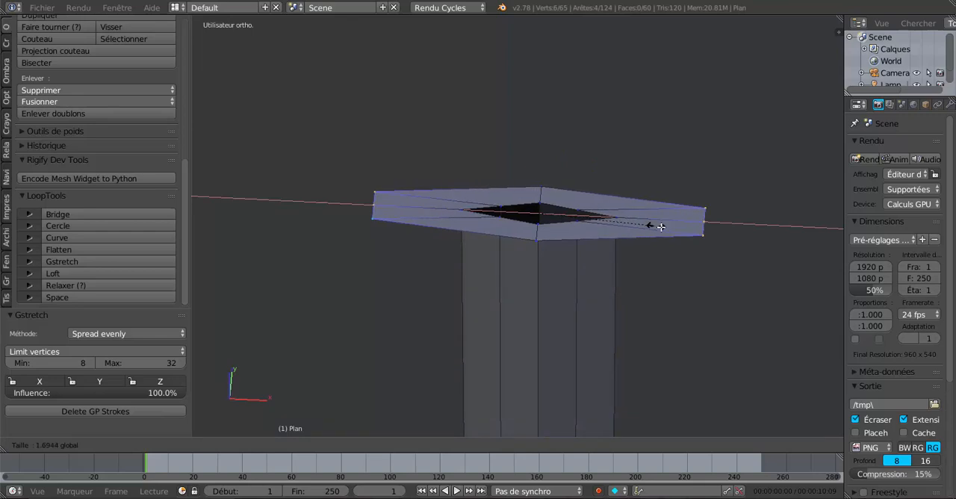
click(695, 231)
Step: Scale the six end vertices further along X by 1.291 and check the guard's outline in top view
middle_drag(694, 256, 657, 361)
click(589, 216)
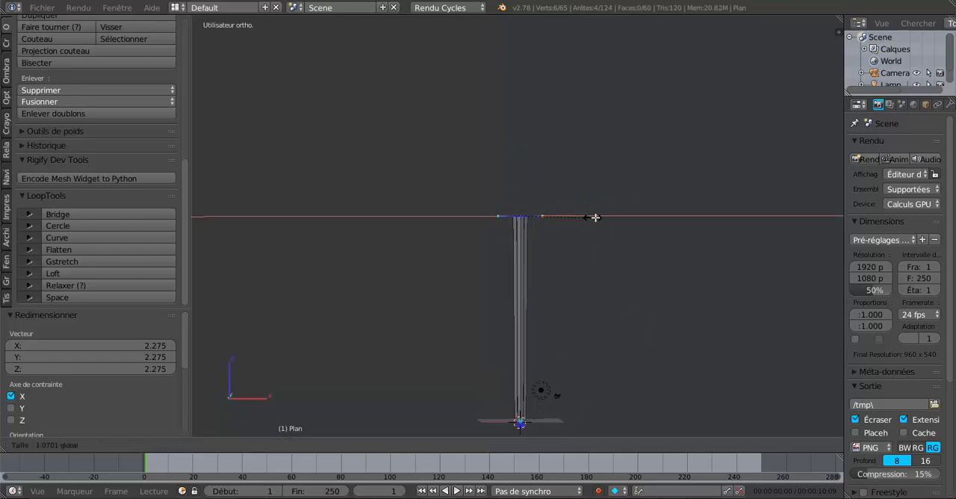
click(608, 216)
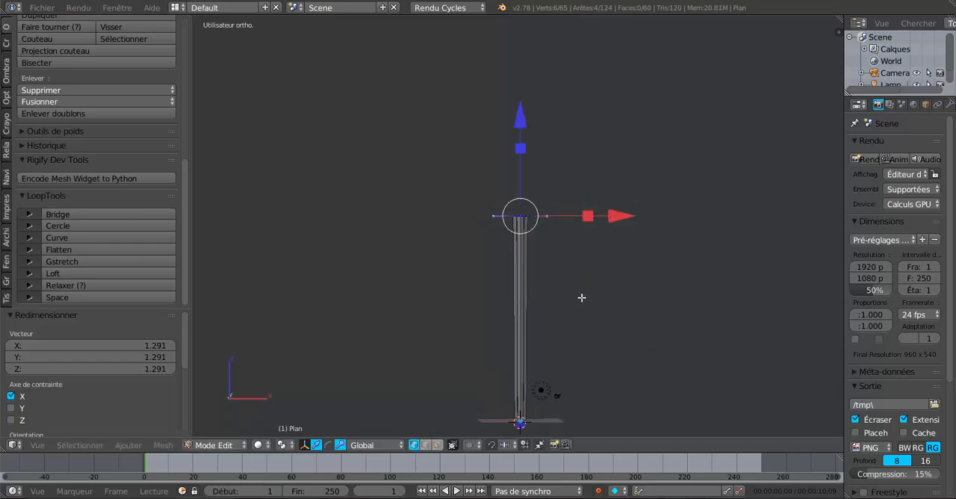
middle_drag(581, 297, 504, 339)
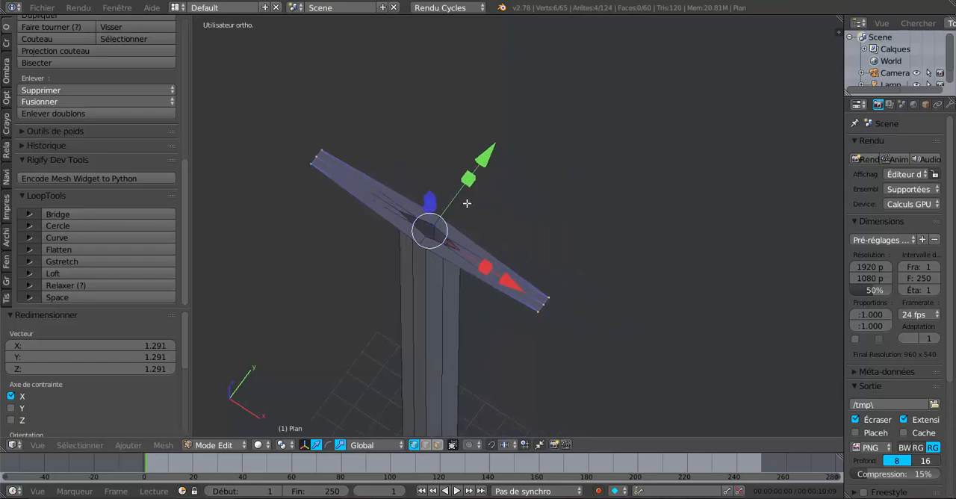
middle_drag(571, 324, 668, 280)
key(KP_7)
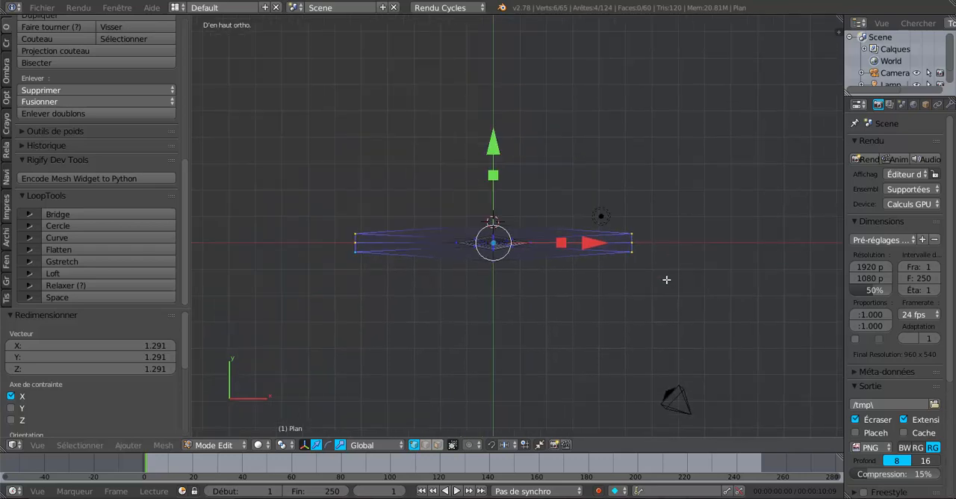
scroll(625, 346, up, 3)
scroll(625, 346, down, 1)
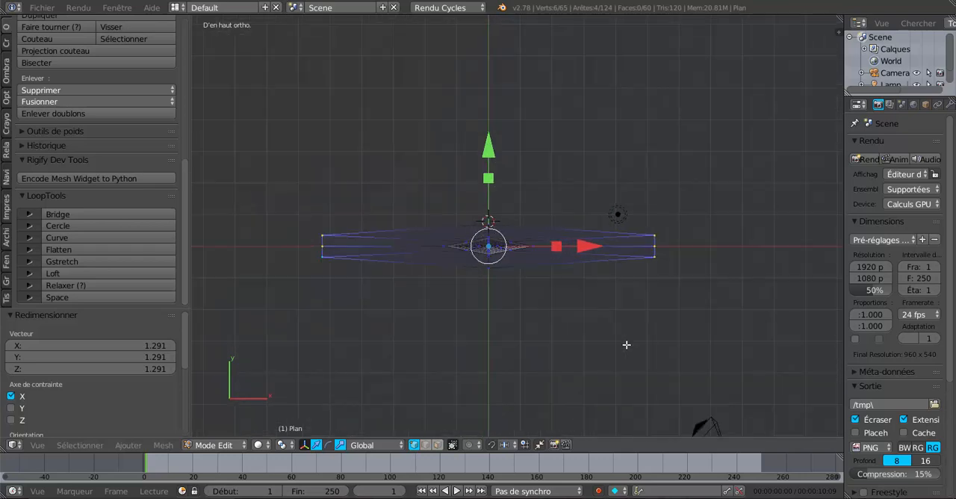
Step: Extrude the six end vertices in place, scale them outward along X by 1.100 and widen them along Y
key(e)
right_click(528, 323)
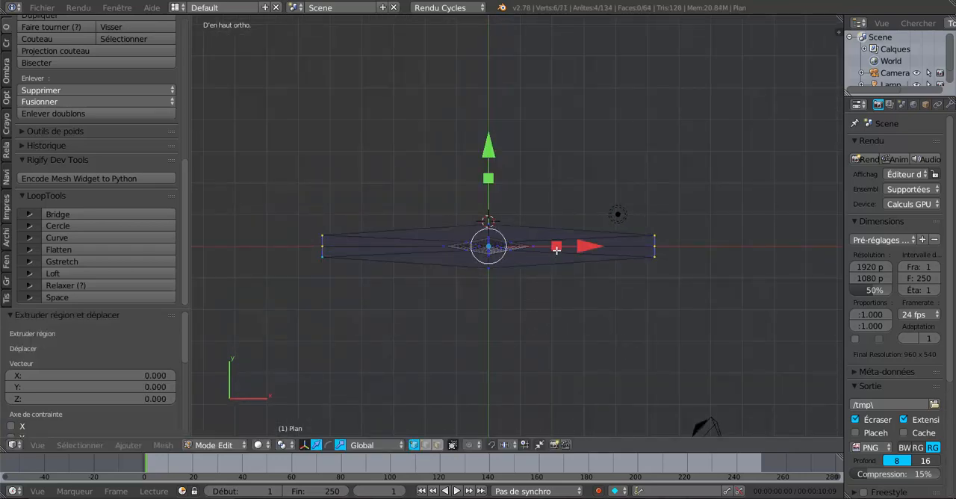
drag(556, 247, 563, 251)
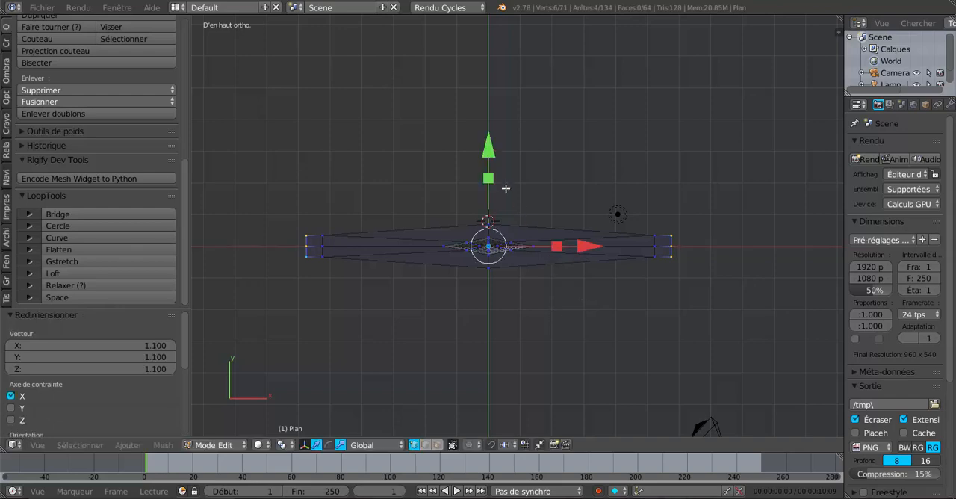
drag(488, 178, 493, 139)
Step: Extrude the end vertices again, scale them outward along X and narrow them along Y by 0.457
key(e)
key(Escape)
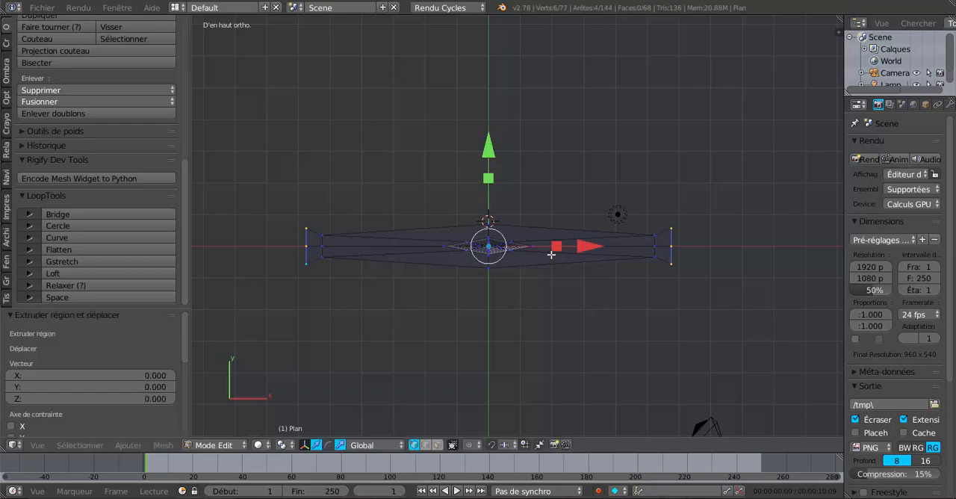
drag(556, 248, 566, 247)
drag(491, 177, 494, 216)
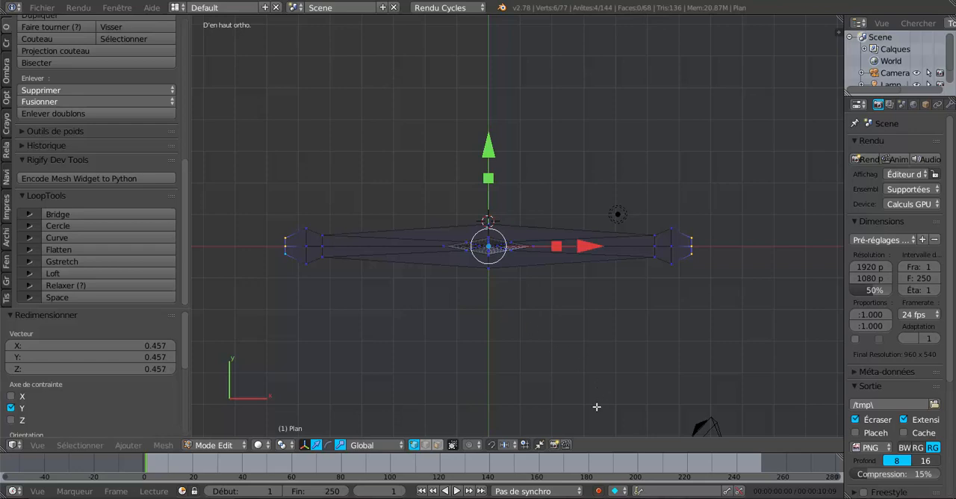
Step: Select the eight outer vertices flanking the guard's tips, extrude them, scale by 1.549 along Y and check the outline in Object Mode
right_click(312, 226)
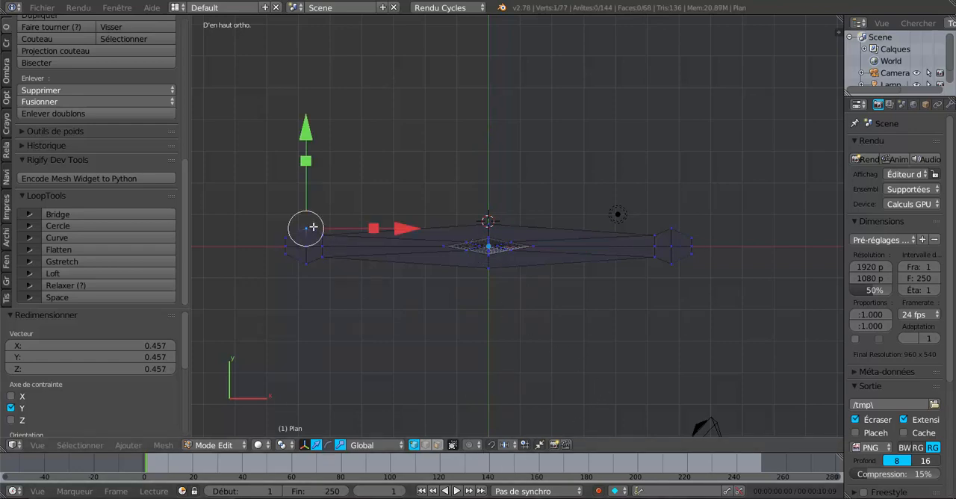
shift+right_click(321, 266)
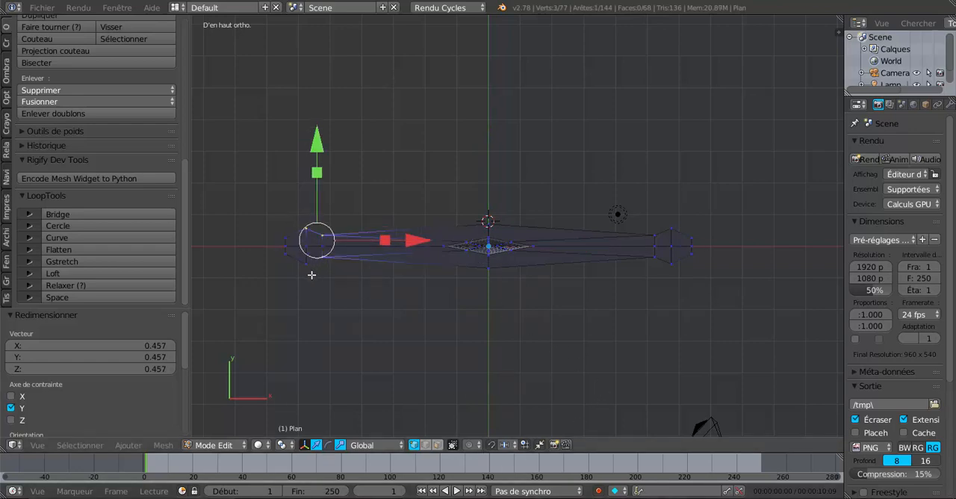
shift+right_click(307, 269)
shift+right_click(654, 235)
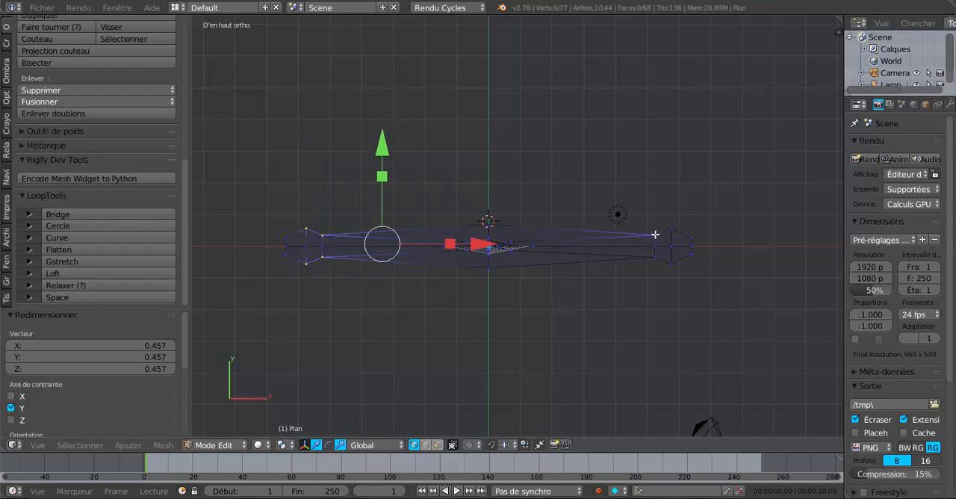
shift+right_click(673, 226)
shift+right_click(652, 261)
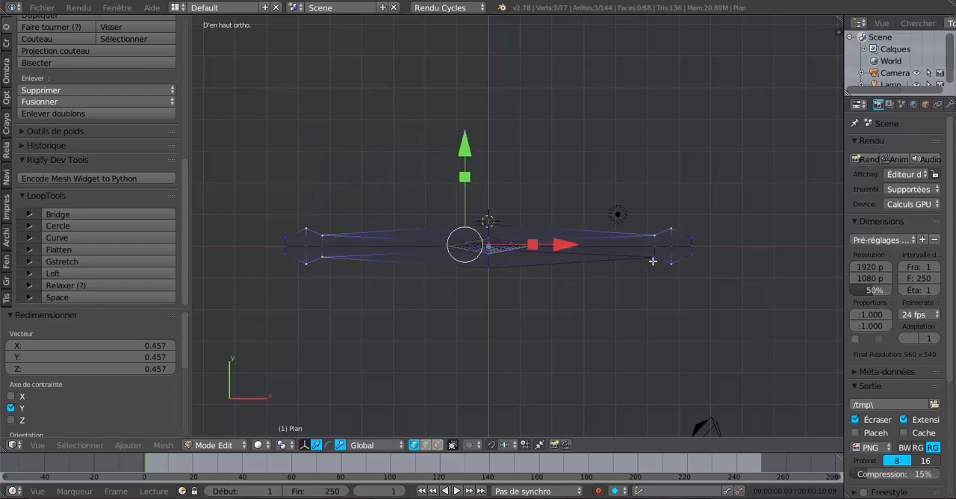
shift+right_click(653, 261)
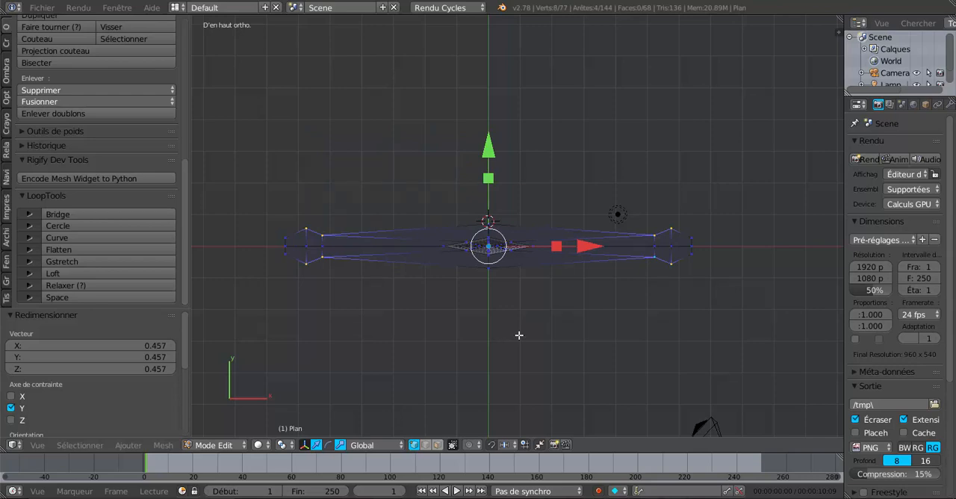
key(e)
right_click(519, 336)
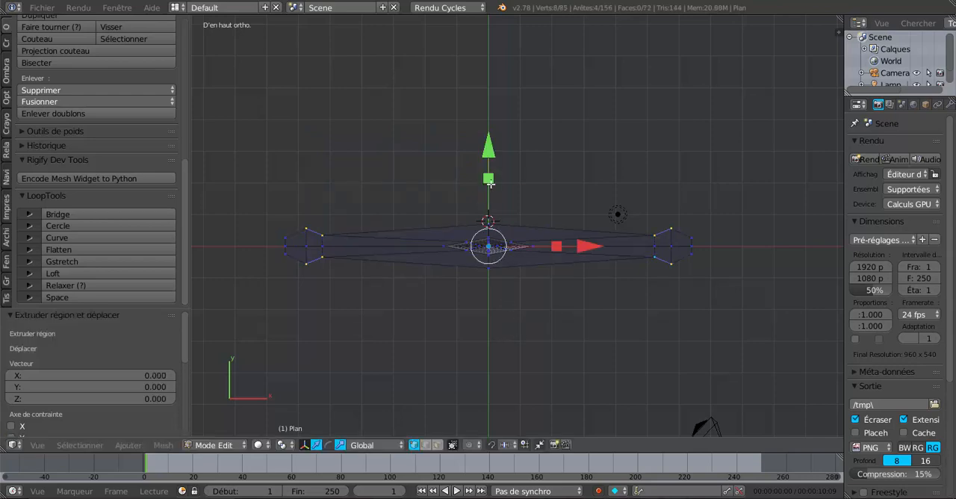
key(s)
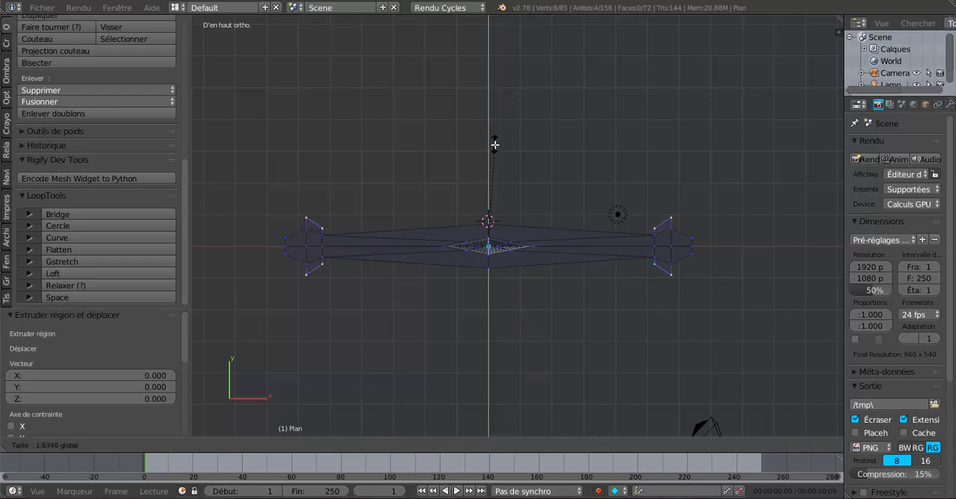
click(495, 149)
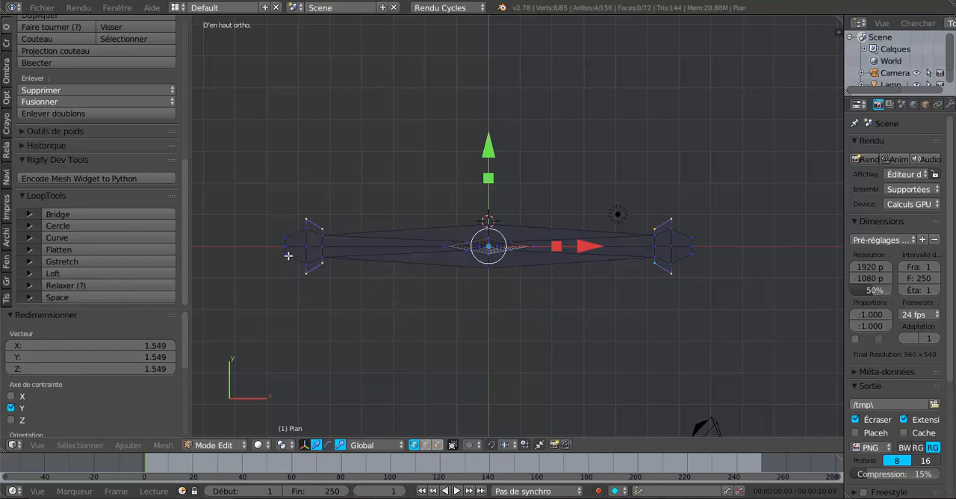
key(Tab)
key(Tab)
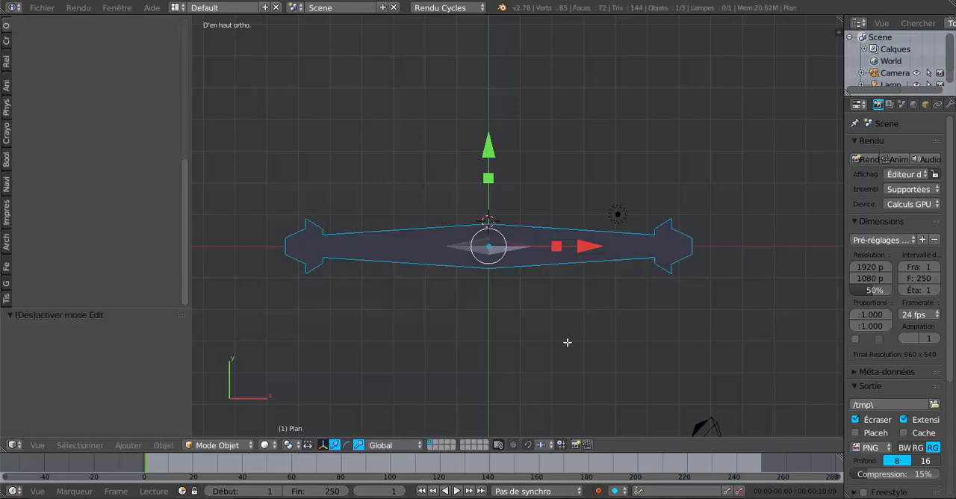
Step: Add a Subdivision Surface modifier to the sword with view level 3 and inspect the smoothed guard
middle_drag(572, 372, 555, 288)
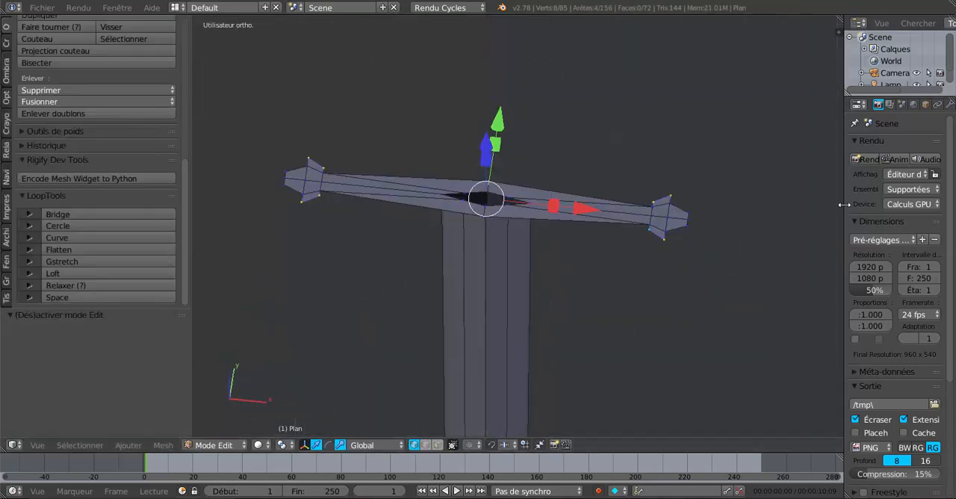
drag(843, 204, 740, 194)
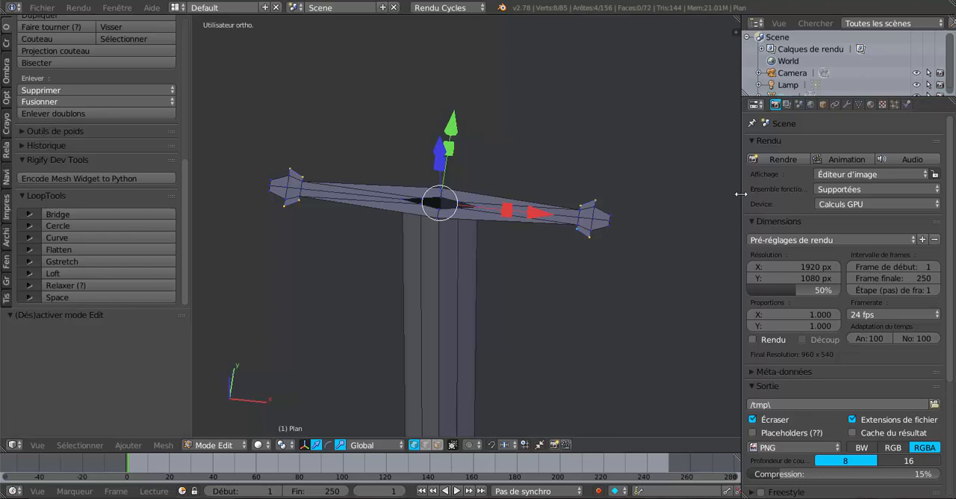
click(846, 104)
click(834, 144)
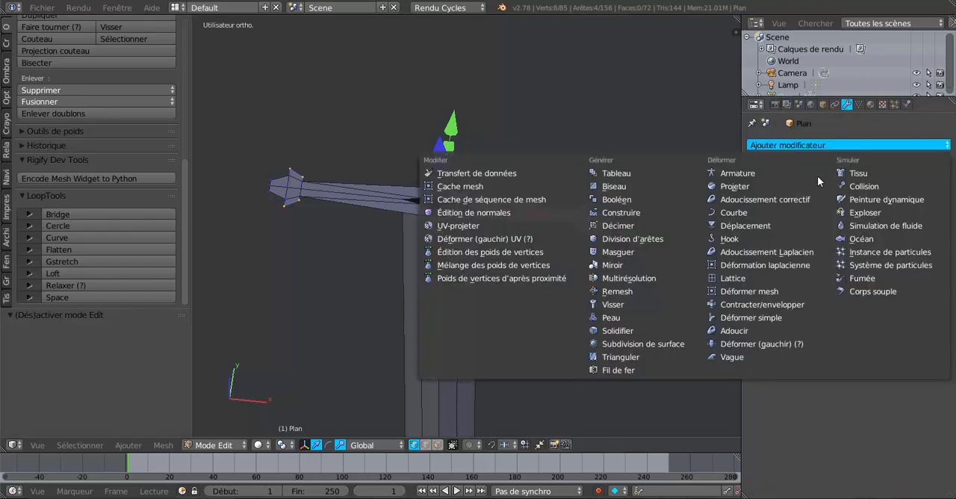
click(675, 346)
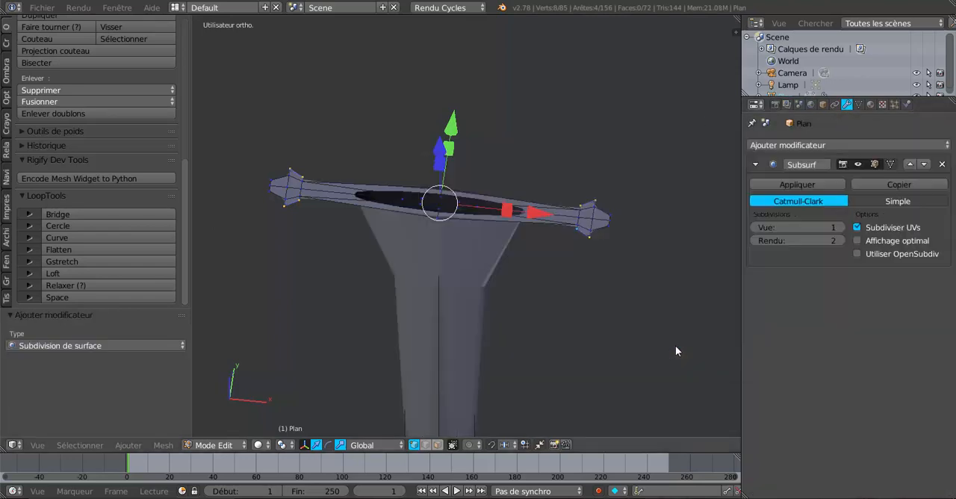
click(841, 227)
click(841, 228)
key(Tab)
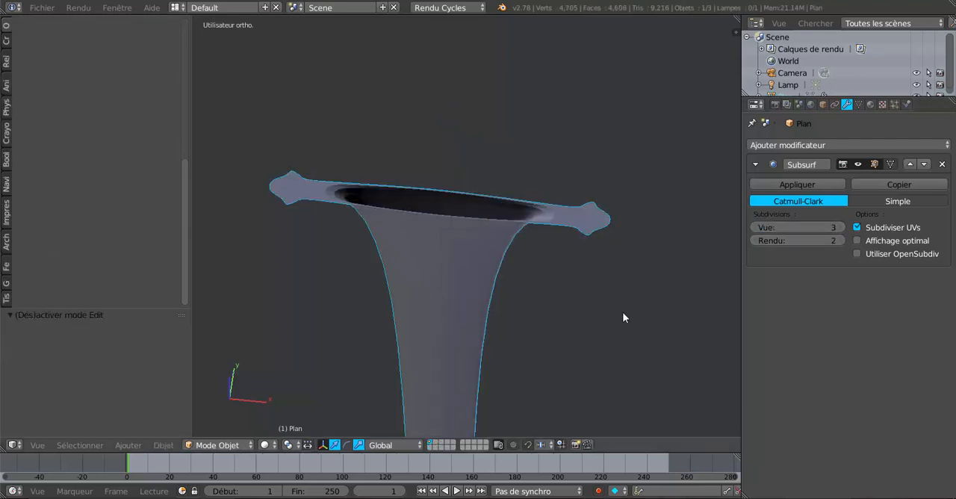
middle_drag(626, 311, 608, 292)
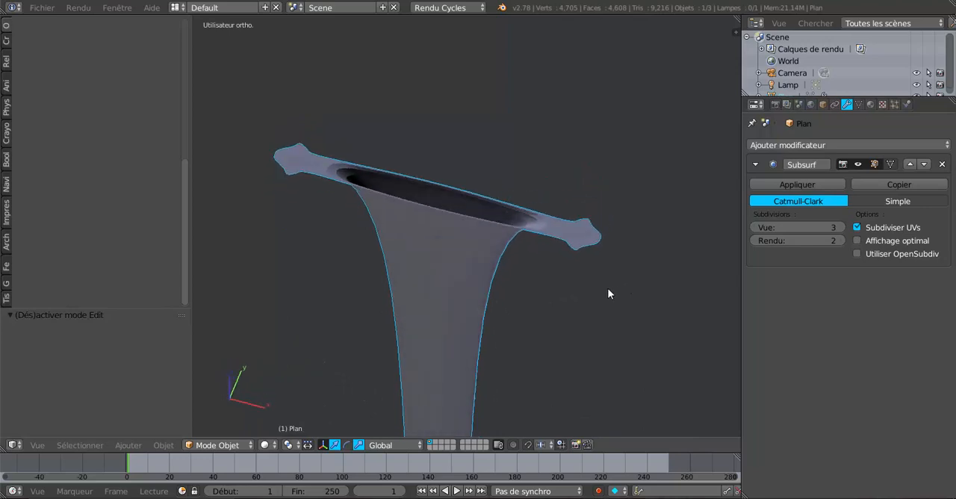
Step: Set the Subdivision Surface modifier's view level to 0 and return to Edit Mode
click(752, 226)
click(753, 226)
click(752, 227)
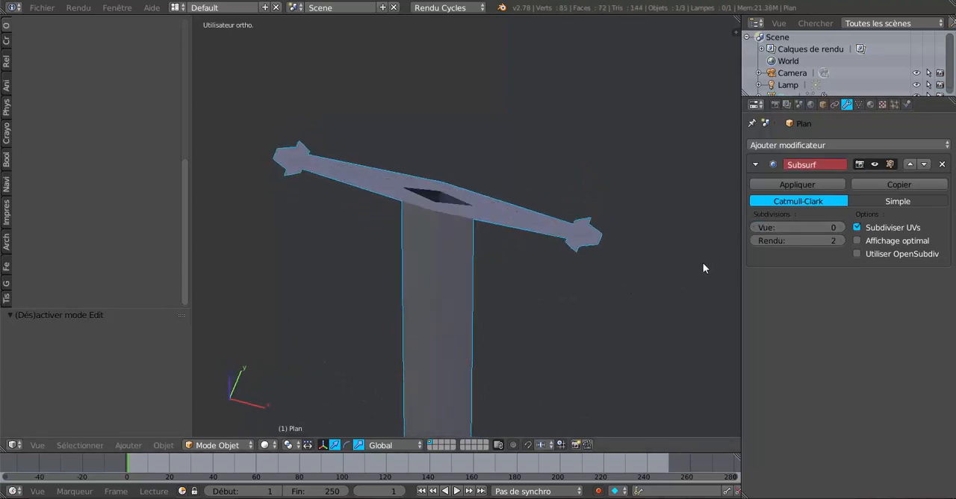
middle_drag(595, 334, 610, 336)
key(Tab)
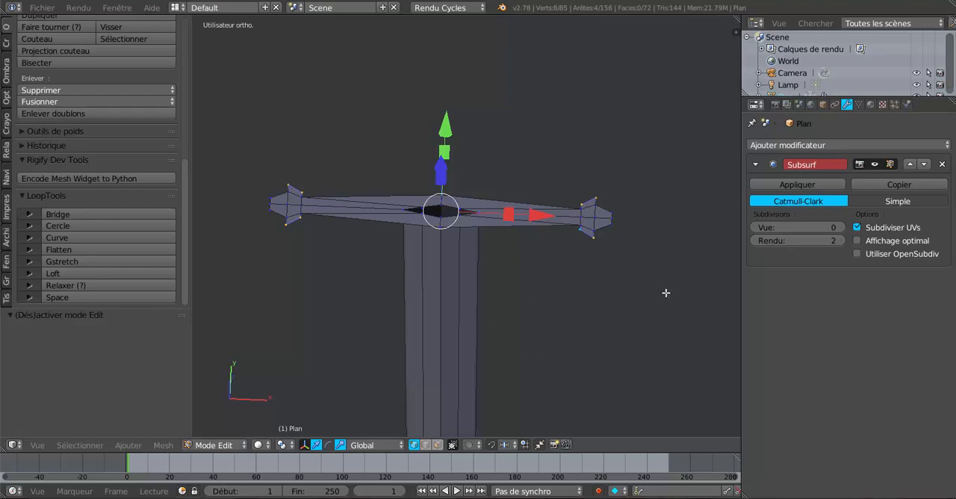
drag(744, 299, 848, 290)
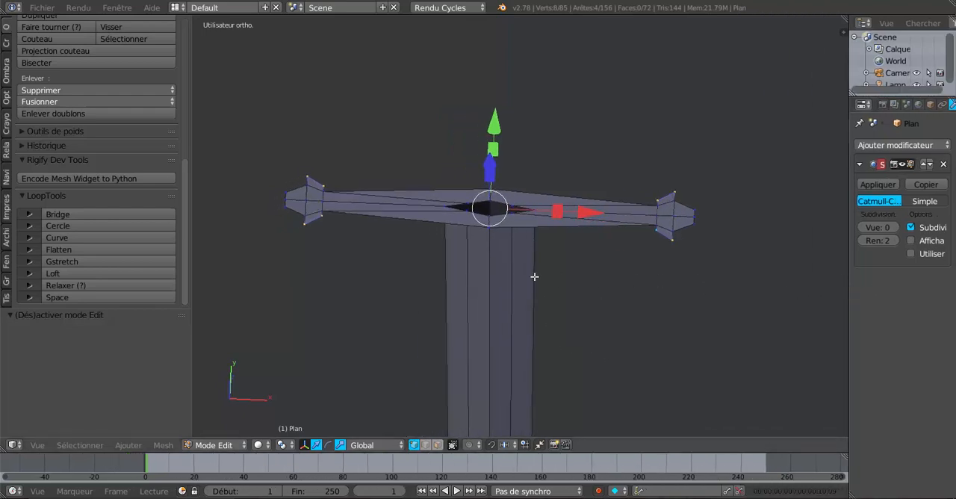
Step: Select the entire sword mesh and flip the direction of its normals
key(Tab)
key(Tab)
key(a)
key(a)
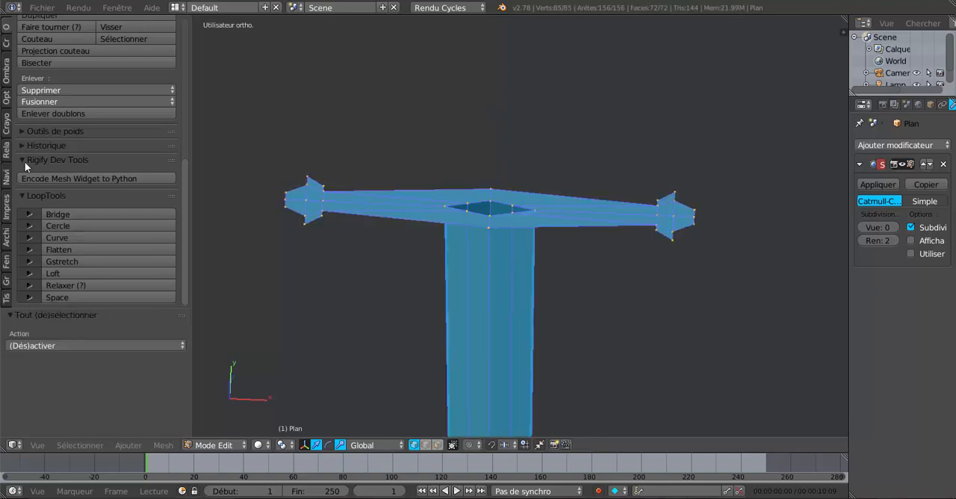
scroll(4, 45, up, 10)
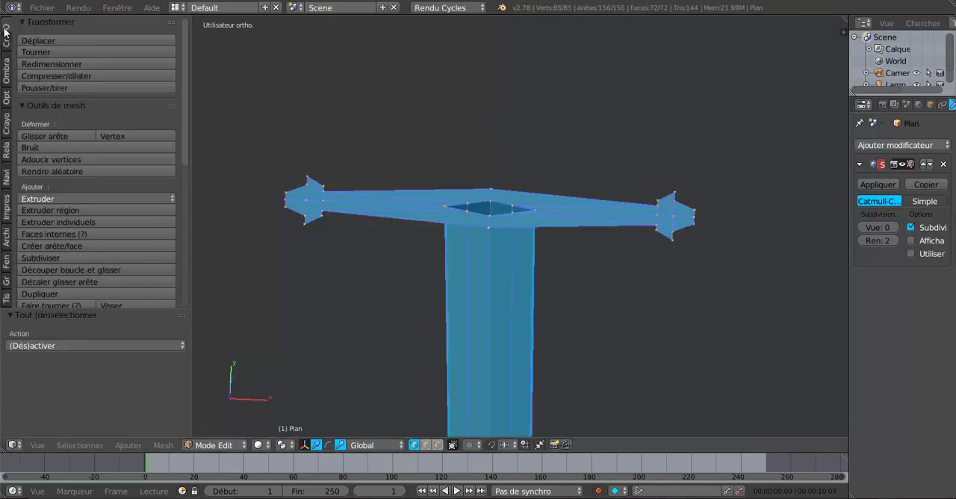
click(7, 74)
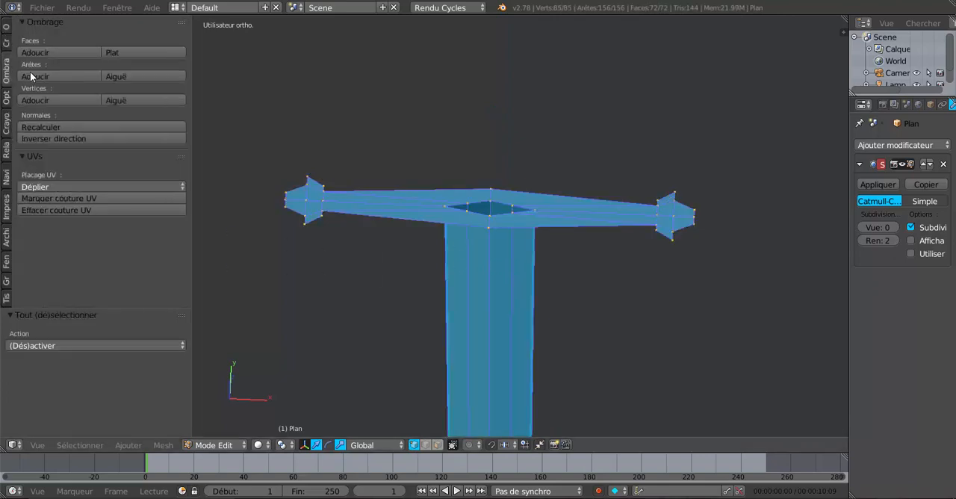
click(48, 139)
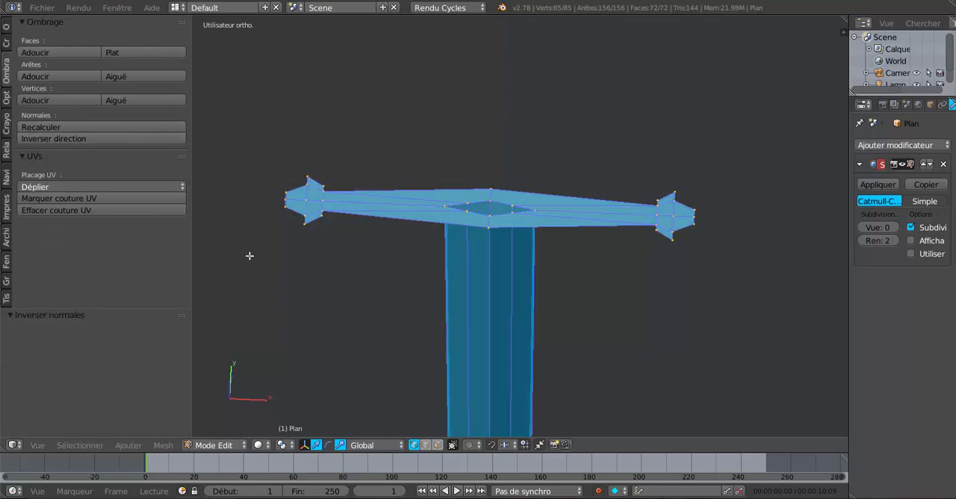
key(Tab)
Step: Flip the sword's normals back to their previous direction and check the shading in Object Mode
key(Tab)
middle_drag(426, 290, 544, 363)
key(Tab)
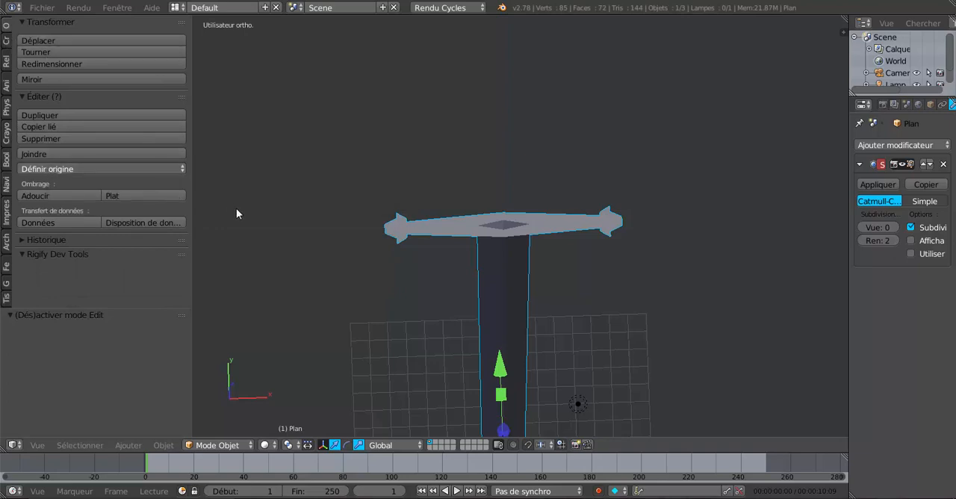
key(Tab)
click(39, 138)
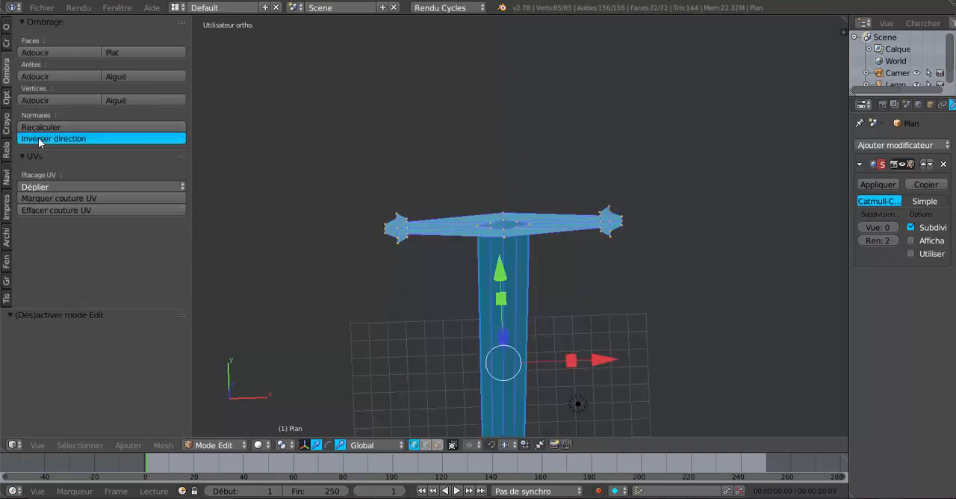
key(Tab)
middle_drag(362, 295, 357, 217)
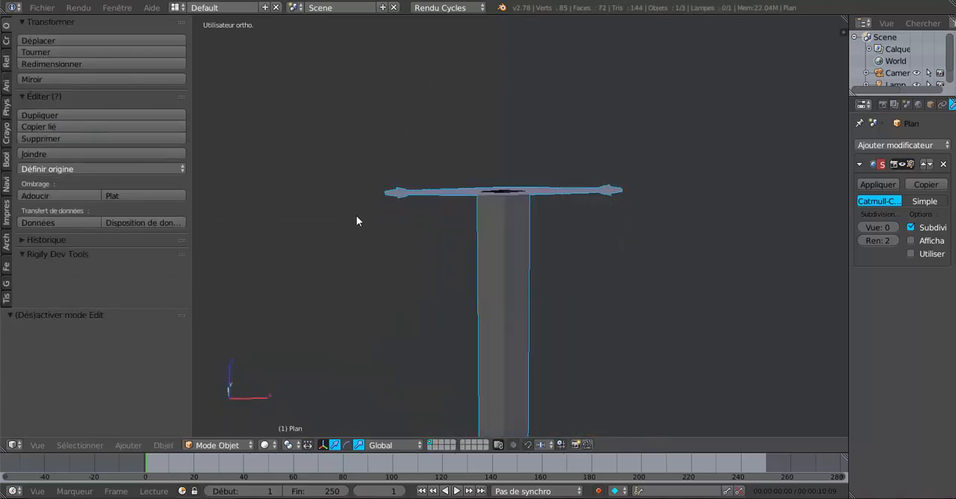
Step: In Edit Mode, select the crossguard's entire outer contour, including the points around both flared ends
key(Tab)
scroll(453, 229, up, 3)
scroll(515, 309, up, 2)
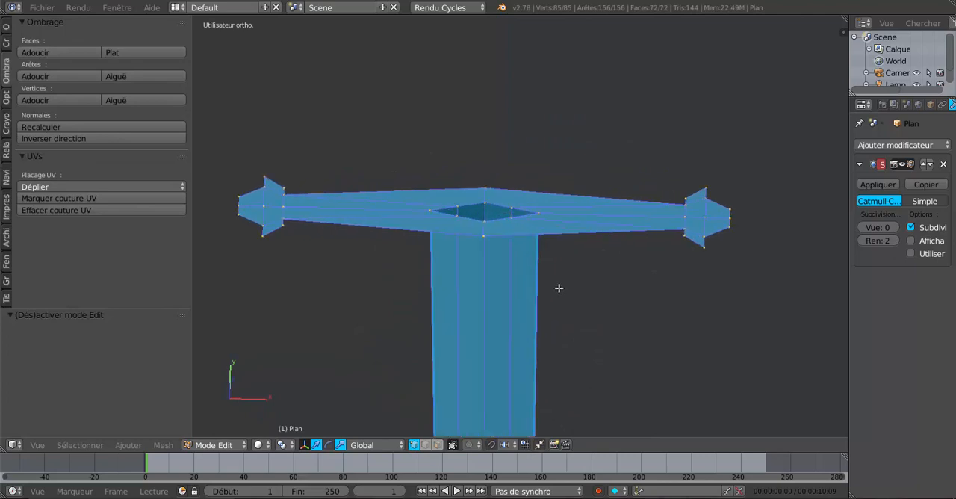
alt+right_click(586, 238)
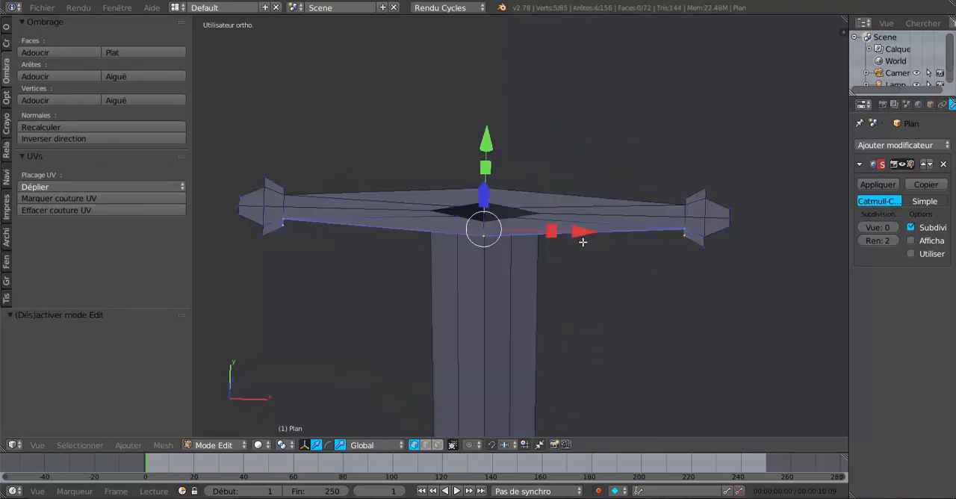
shift+right_click(692, 247)
shift+right_click(716, 240)
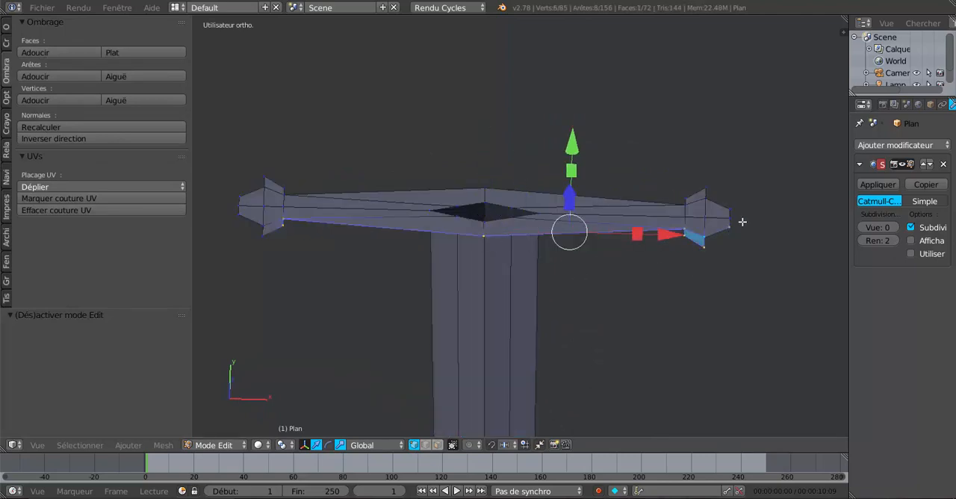
shift+right_click(741, 218)
shift+right_click(715, 192)
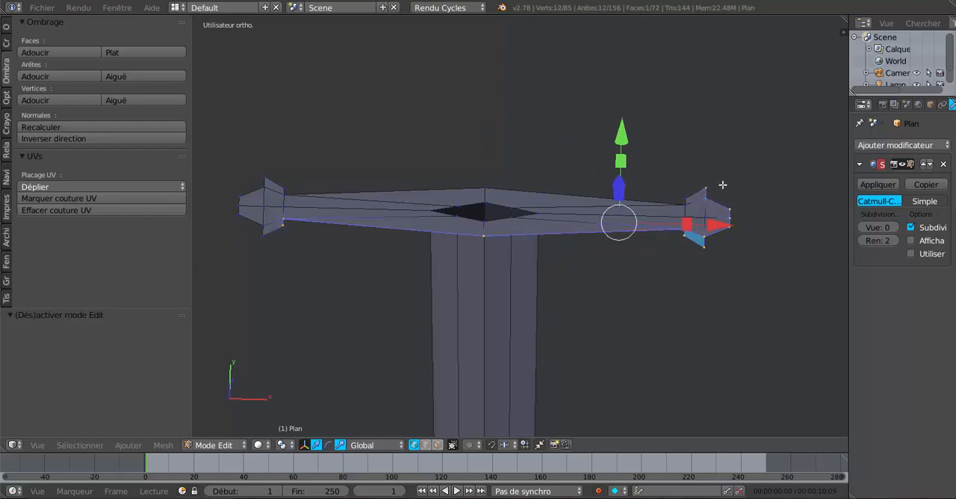
alt+shift+right_click(625, 199)
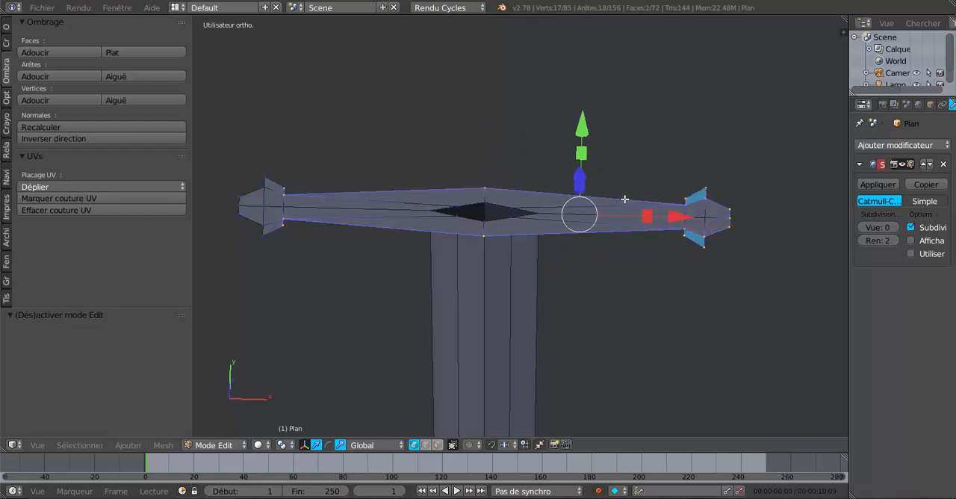
shift+right_click(250, 192)
shift+right_click(233, 209)
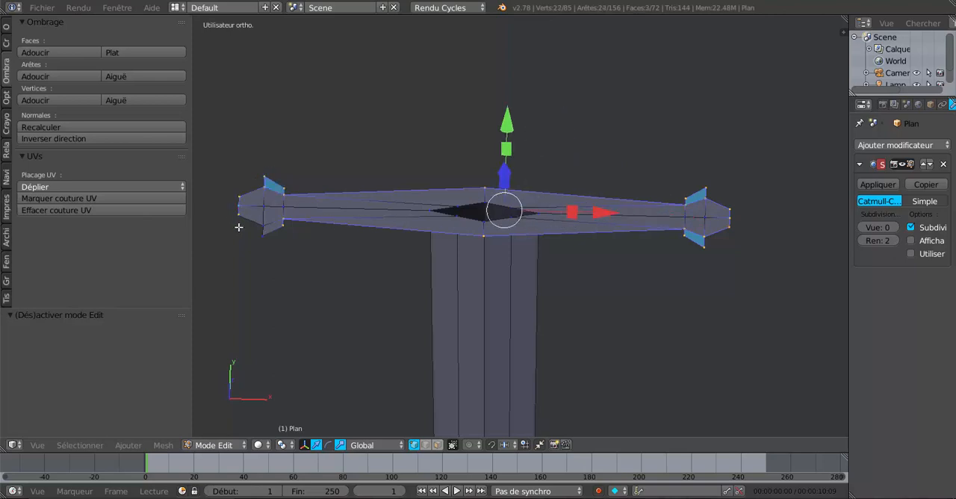
shift+right_click(239, 228)
Step: Examine the selected crossguard contour from above, from below and close up at both flared ends
scroll(274, 252, up, 2)
scroll(358, 284, down, 2)
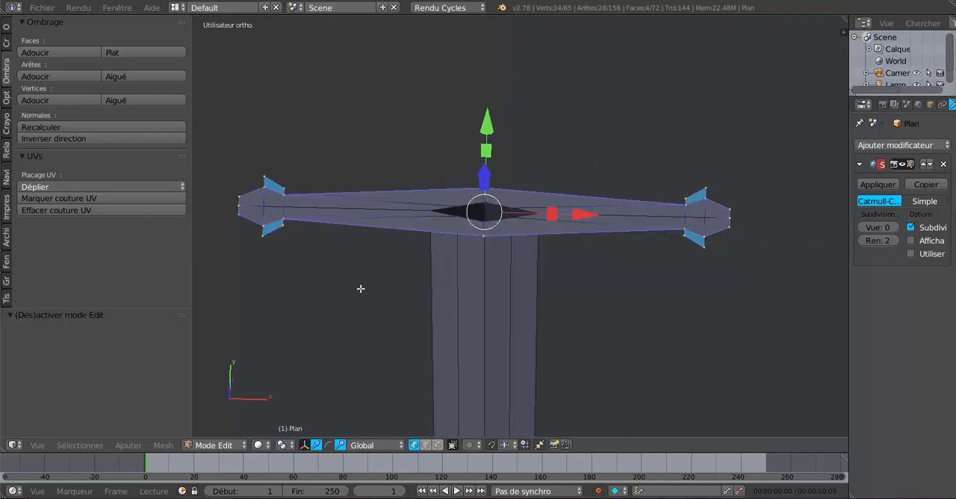
middle_drag(360, 293, 483, 294)
scroll(453, 312, up, 1)
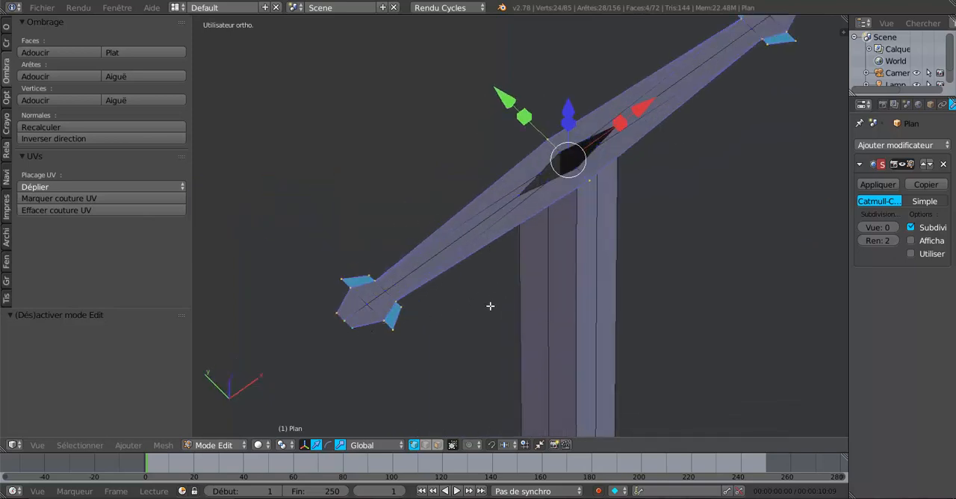
middle_drag(483, 305, 423, 295)
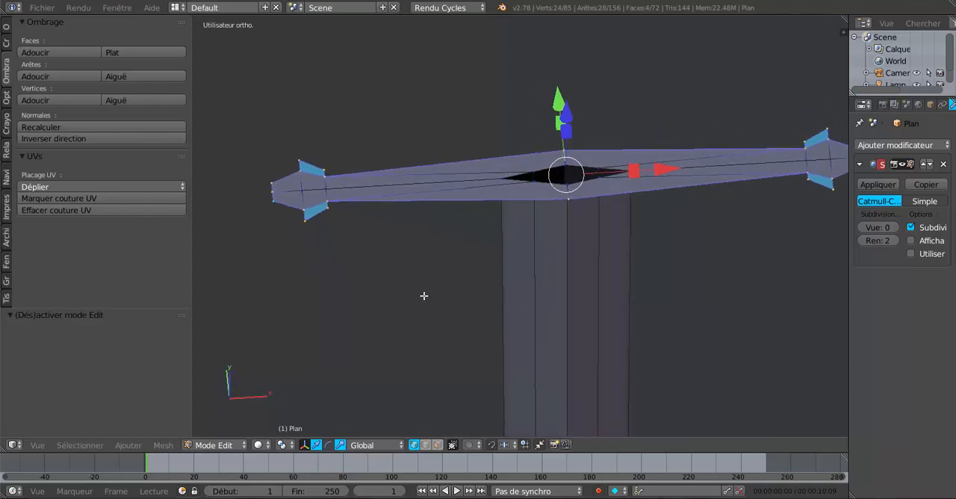
shift+middle_drag(684, 273, 499, 151)
scroll(544, 274, up, 2)
scroll(544, 274, down, 3)
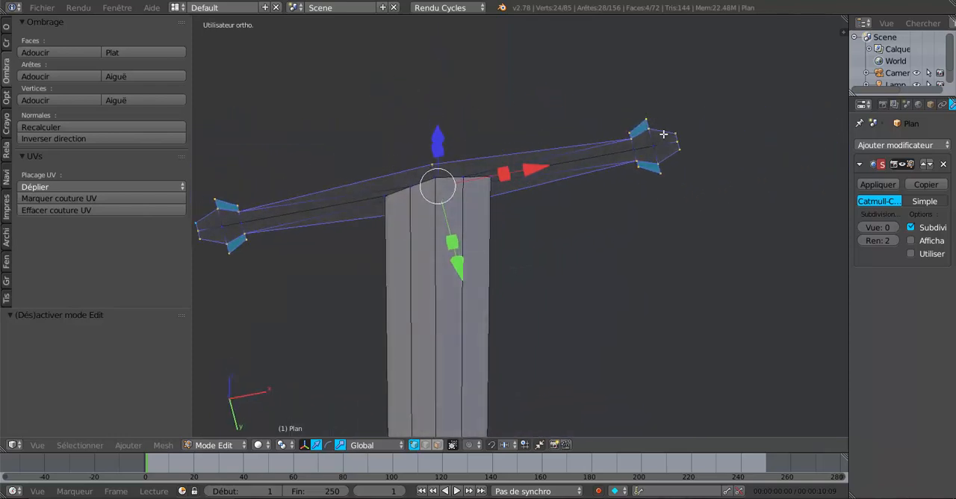
scroll(663, 134, up, 2)
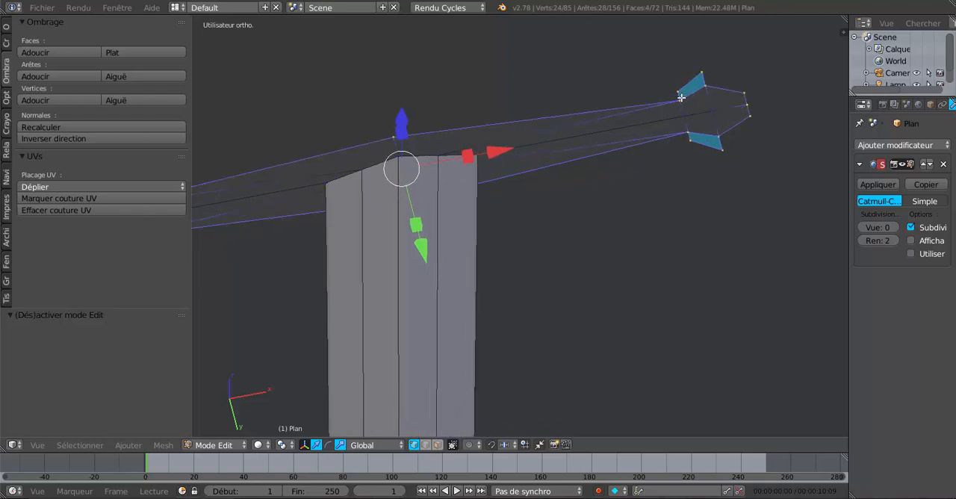
middle_drag(693, 121, 698, 142)
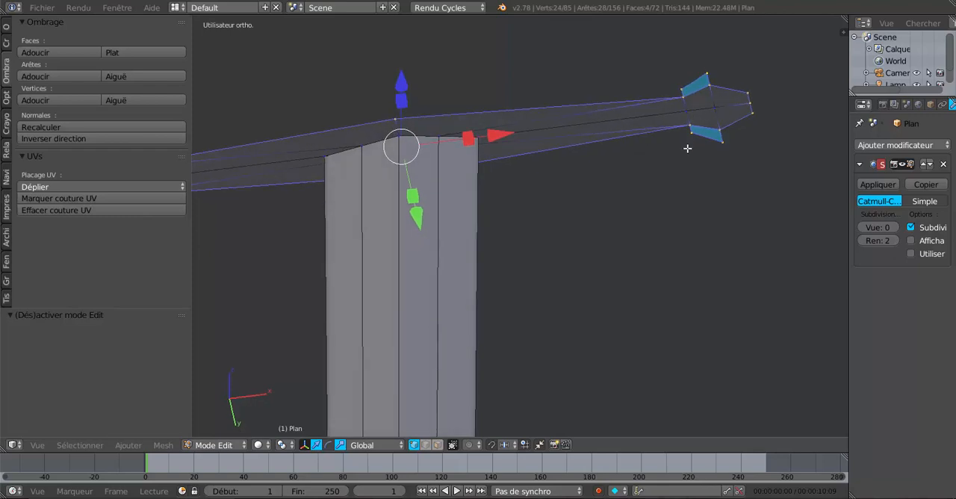
middle_drag(689, 156, 658, 274)
middle_drag(515, 266, 500, 234)
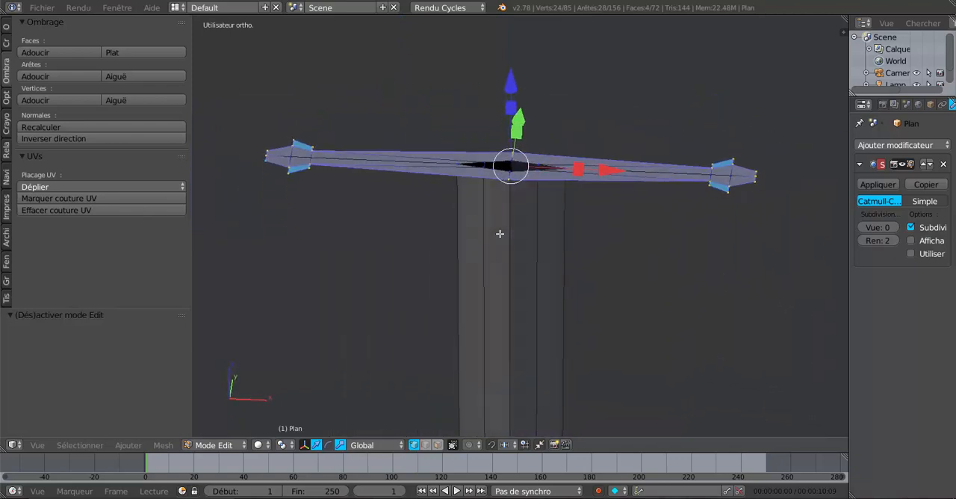
scroll(345, 196, up, 1)
shift+middle_drag(380, 221, 508, 284)
scroll(392, 251, up, 2)
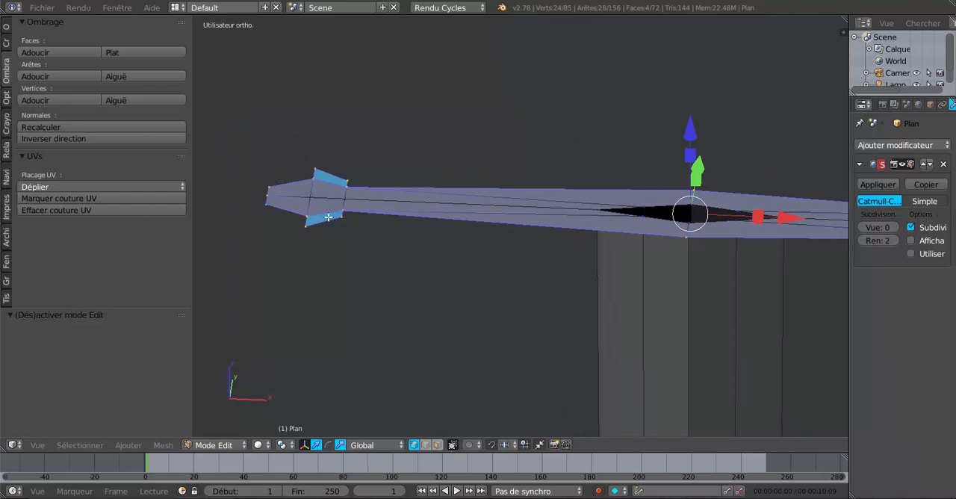
scroll(366, 236, down, 3)
shift+middle_drag(533, 290, 436, 283)
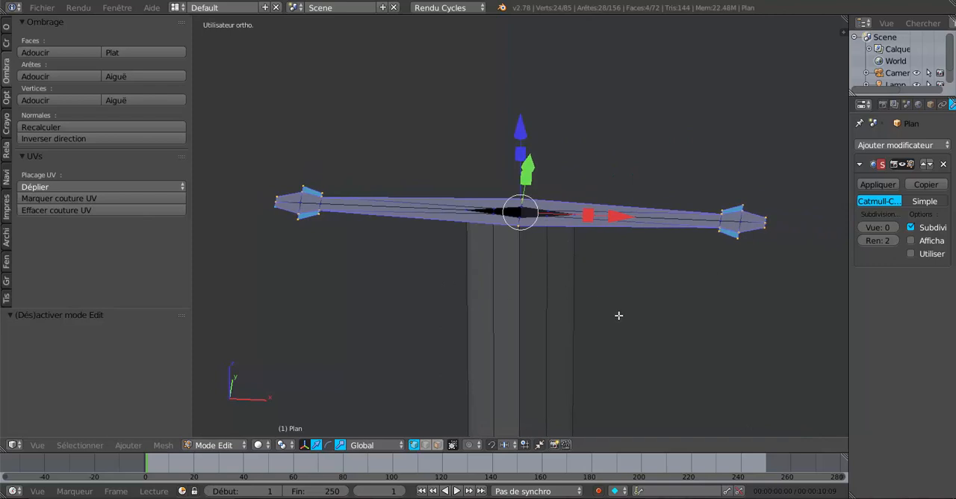
Step: Extrude the crossguard's outer contour and raise the new edges 0.603 along Z
middle_drag(619, 315, 619, 295)
key(e)
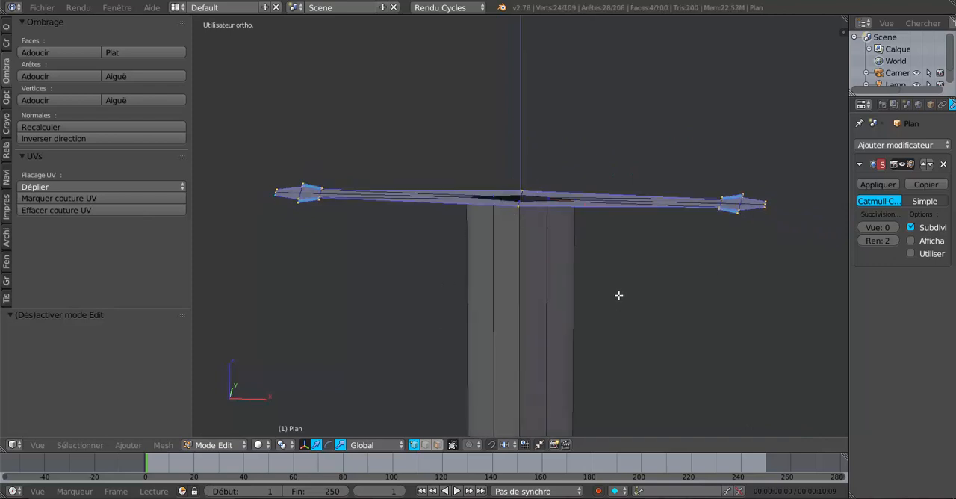
right_click(606, 257)
drag(525, 109, 530, 85)
middle_drag(622, 277, 621, 153)
middle_drag(748, 175, 681, 265)
Step: In face selection mode, select the four original flat faces at the notches of both flared guard ends and delete only the faces
scroll(683, 252, up, 2)
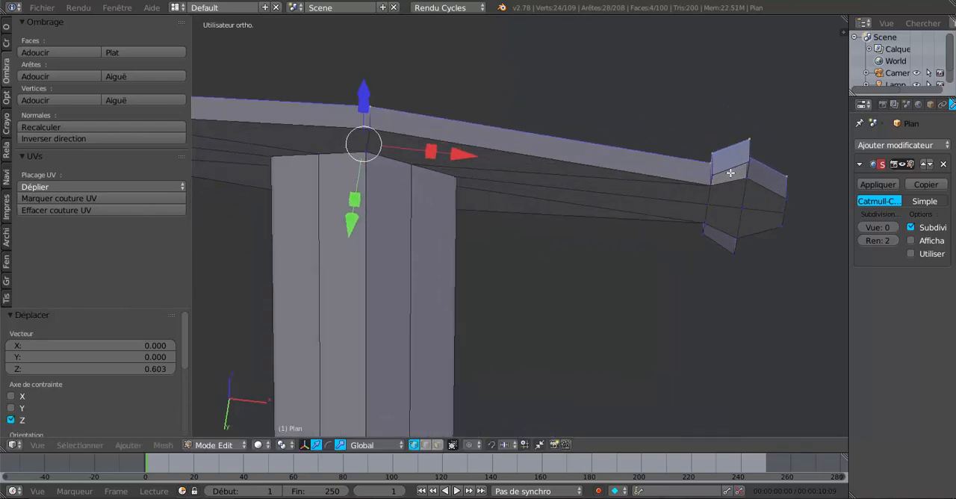
scroll(696, 224, down, 2)
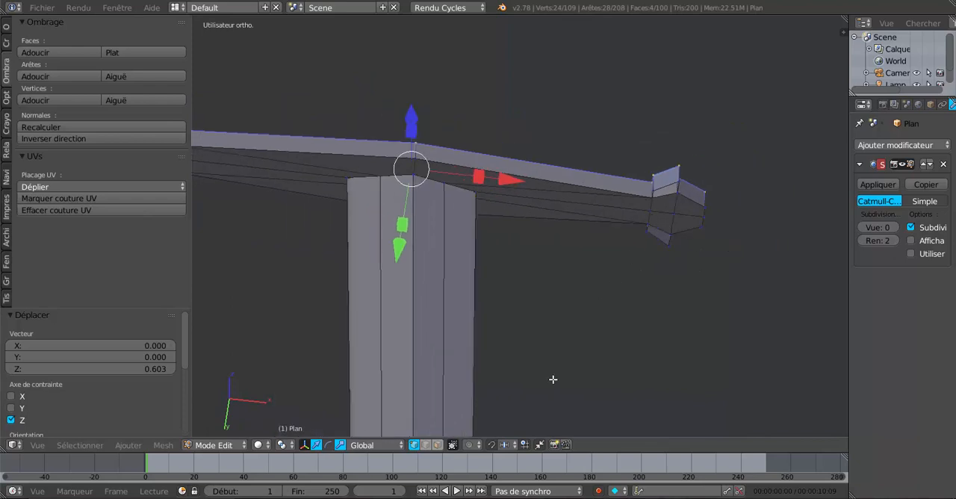
click(437, 445)
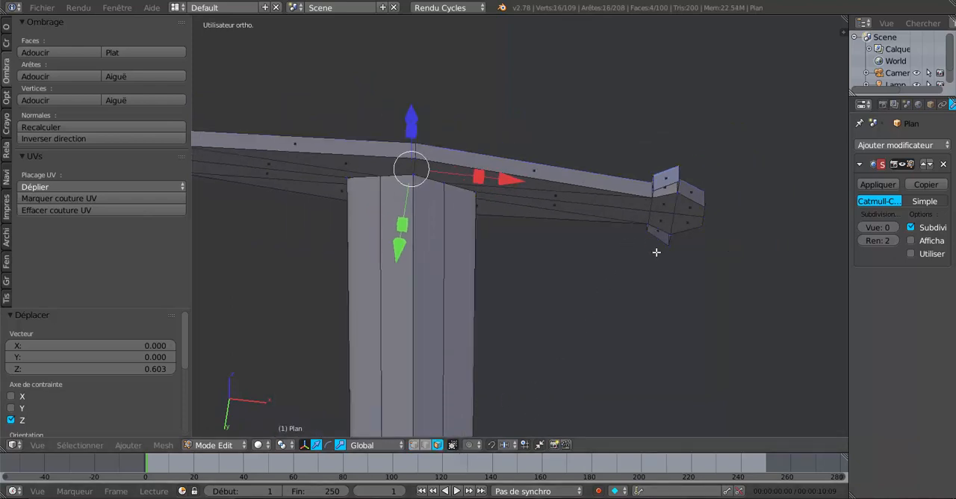
scroll(647, 237, up, 2)
right_click(733, 168)
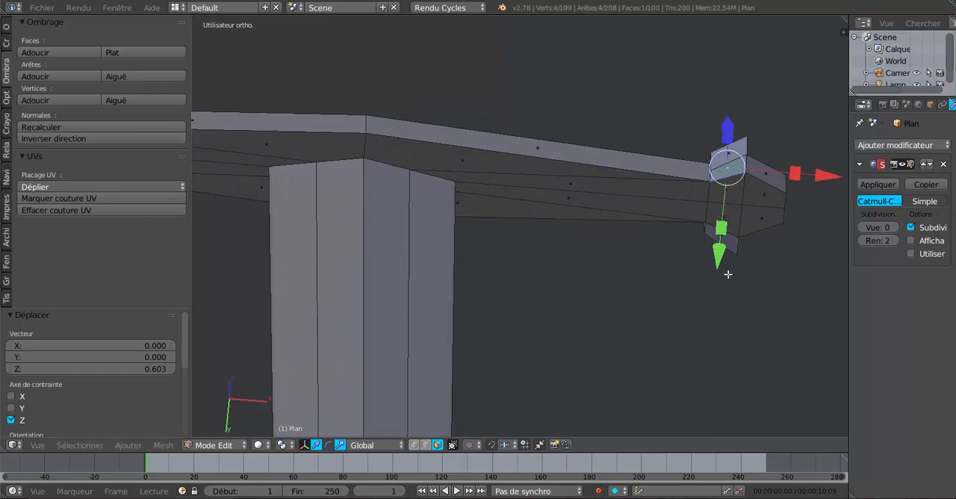
middle_drag(702, 365, 697, 259)
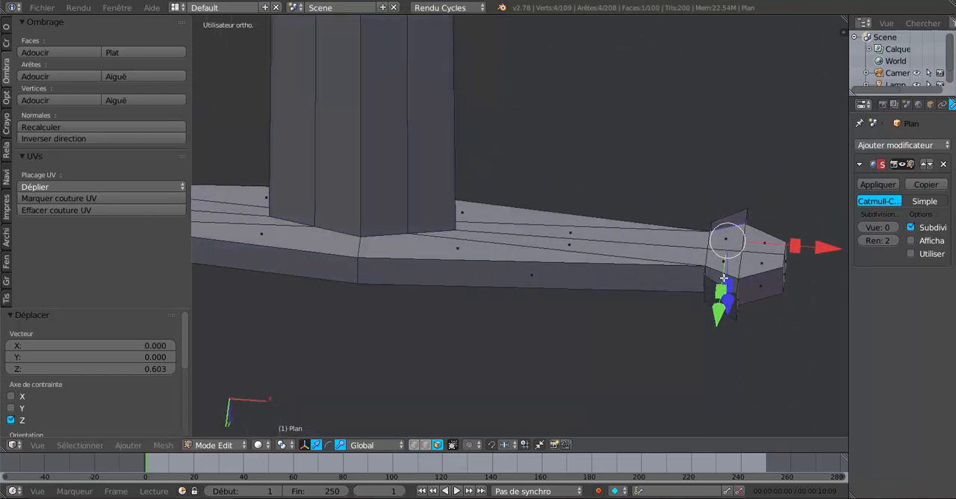
shift+right_click(723, 278)
scroll(620, 292, down, 3)
shift+middle_drag(434, 269, 673, 320)
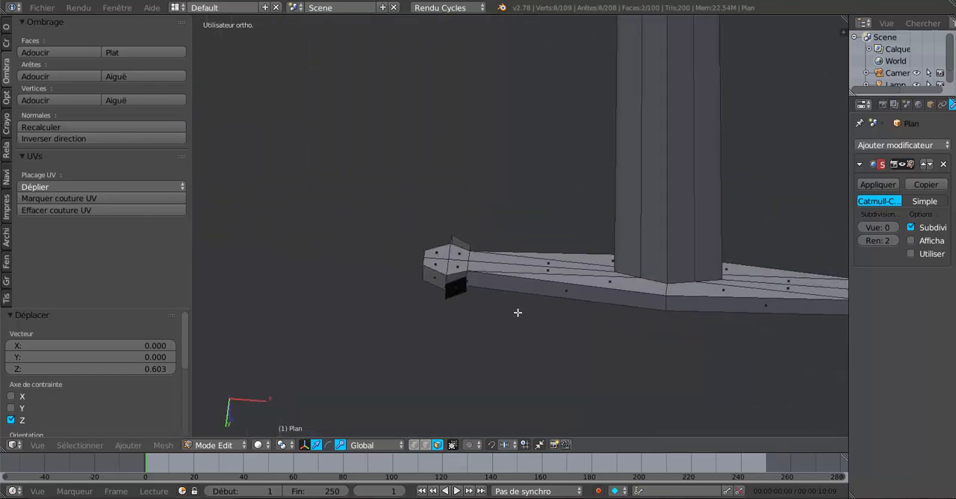
scroll(518, 313, up, 2)
shift+right_click(427, 299)
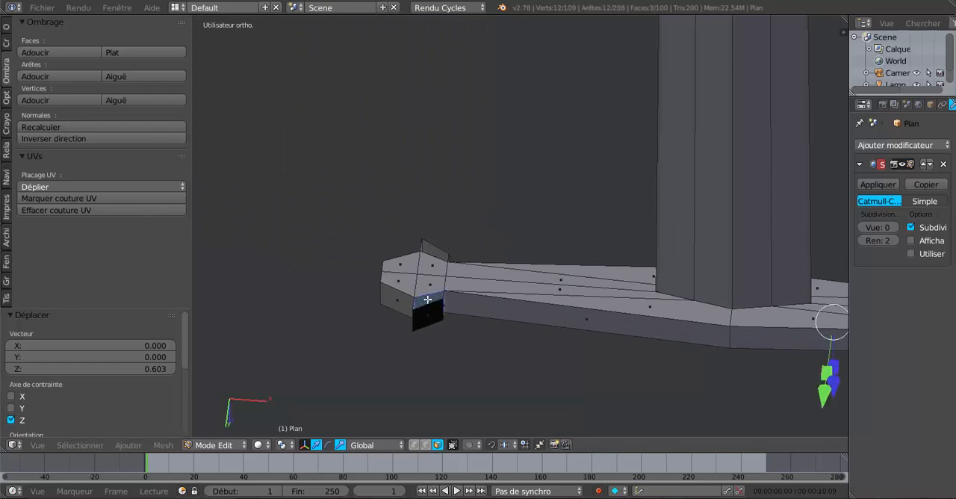
middle_drag(484, 268, 487, 406)
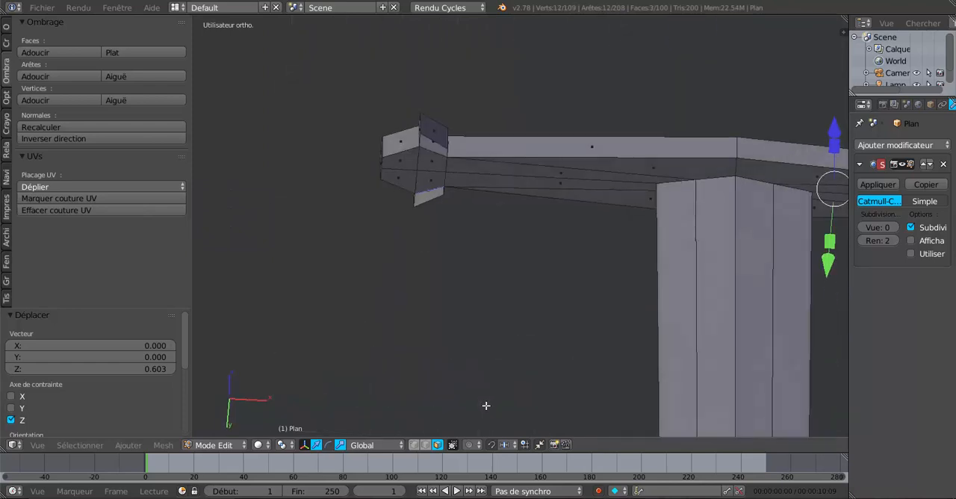
shift+right_click(434, 140)
key(x)
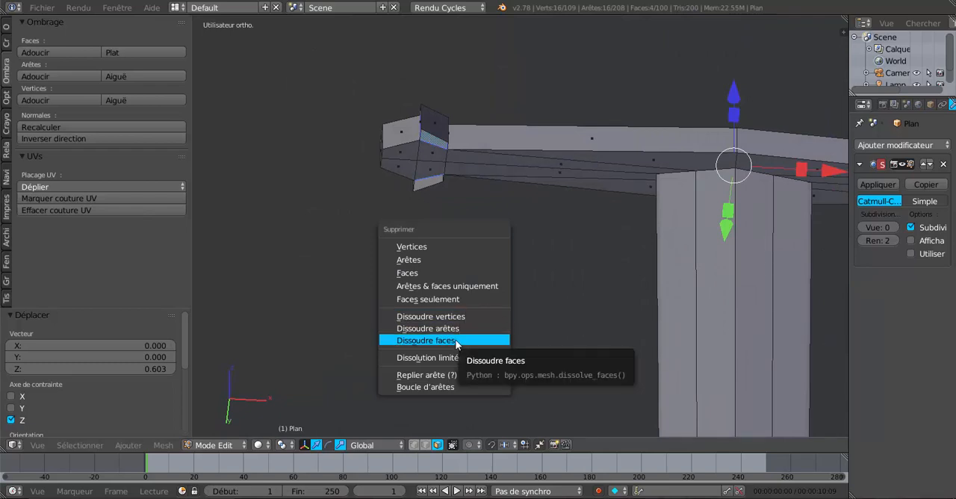
click(407, 274)
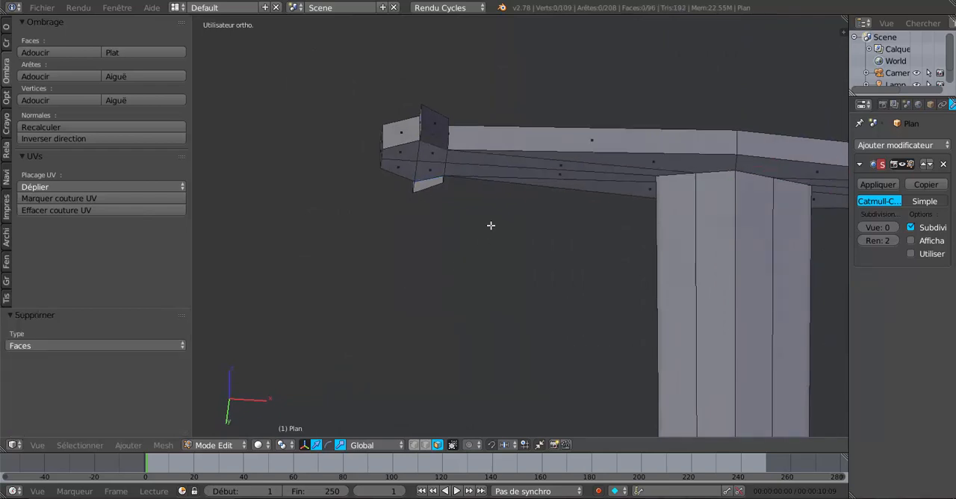
Step: In edge selection mode, fill the two gaps at the crossguard's negative X end with new faces between opposite edges
middle_drag(490, 225, 496, 204)
click(425, 445)
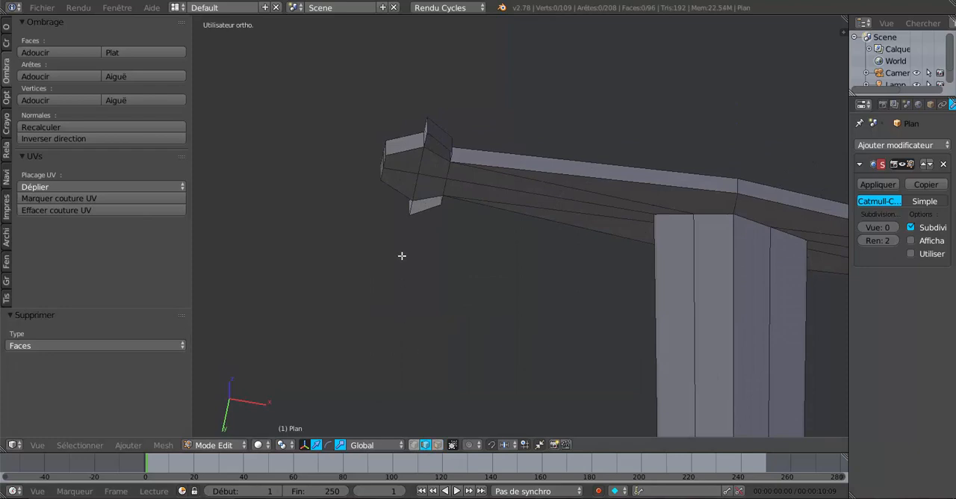
middle_drag(423, 253, 439, 285)
scroll(408, 185, up, 2)
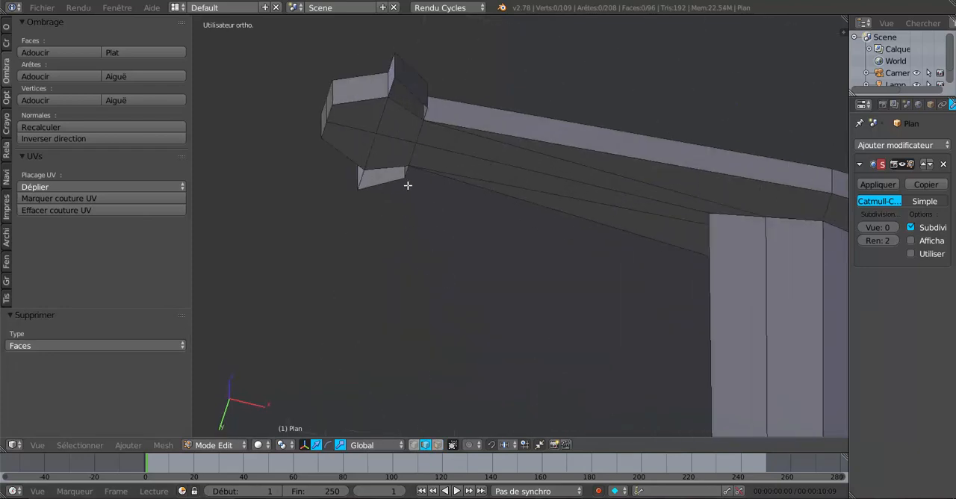
right_click(380, 167)
shift+right_click(388, 188)
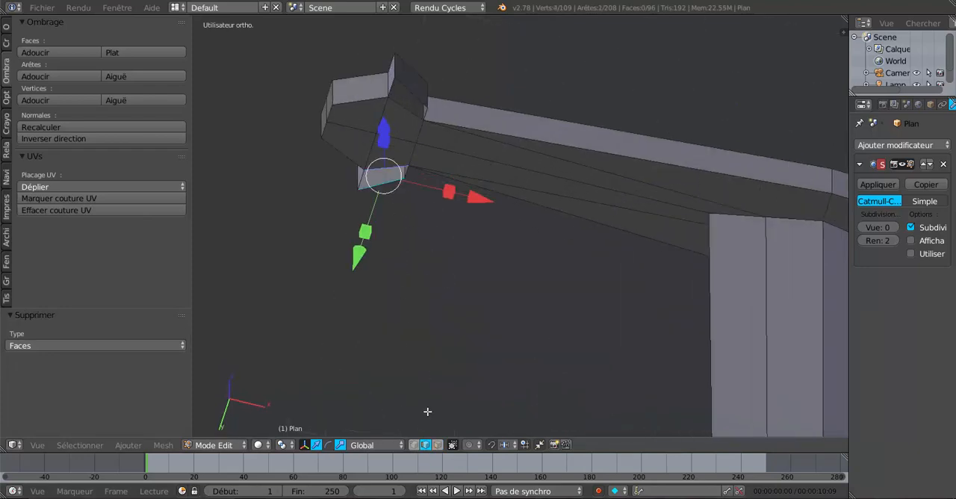
key(f)
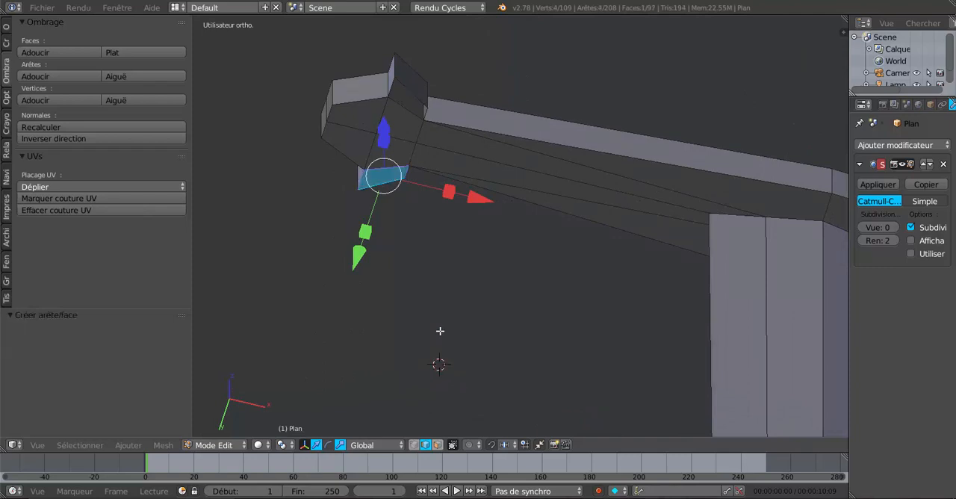
right_click(418, 93)
shift+right_click(413, 149)
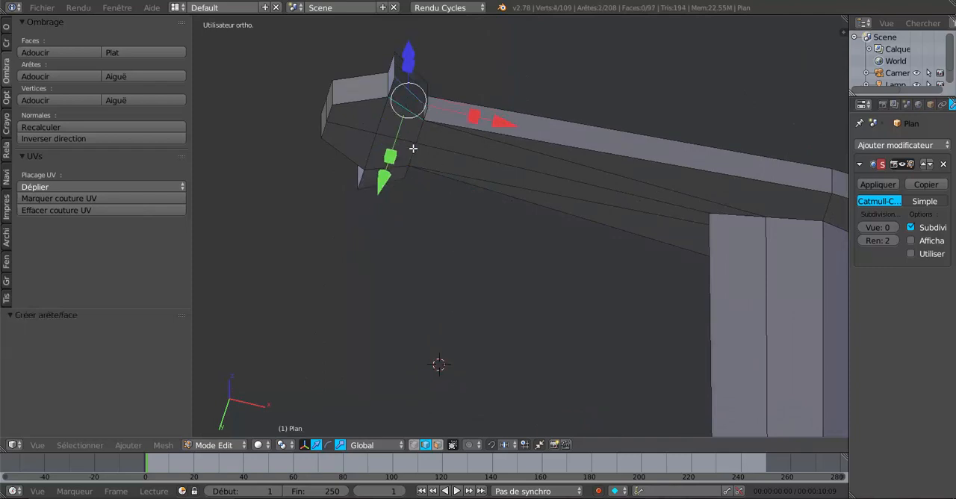
key(f)
scroll(426, 229, down, 3)
Step: Fill the two matching gaps at the crossguard's positive X end with new faces
shift+middle_drag(519, 228, 261, 187)
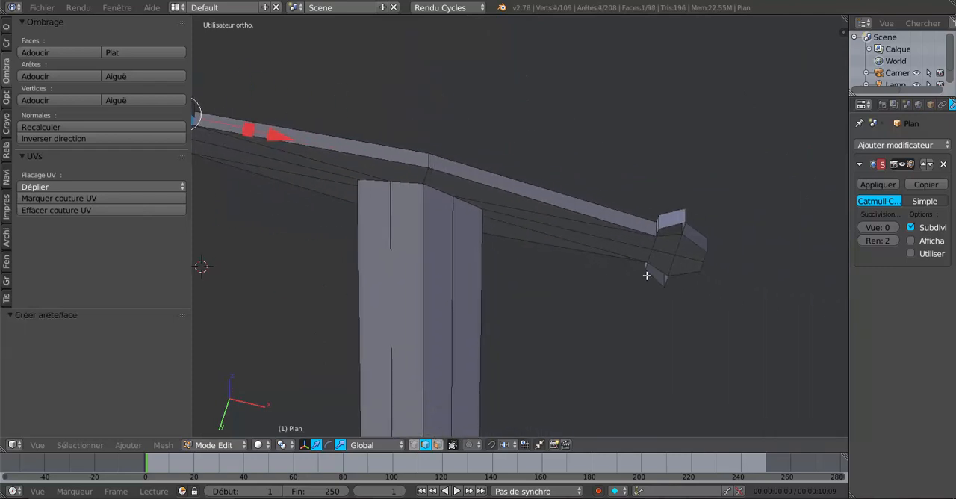
middle_drag(648, 275, 600, 258)
scroll(599, 259, up, 2)
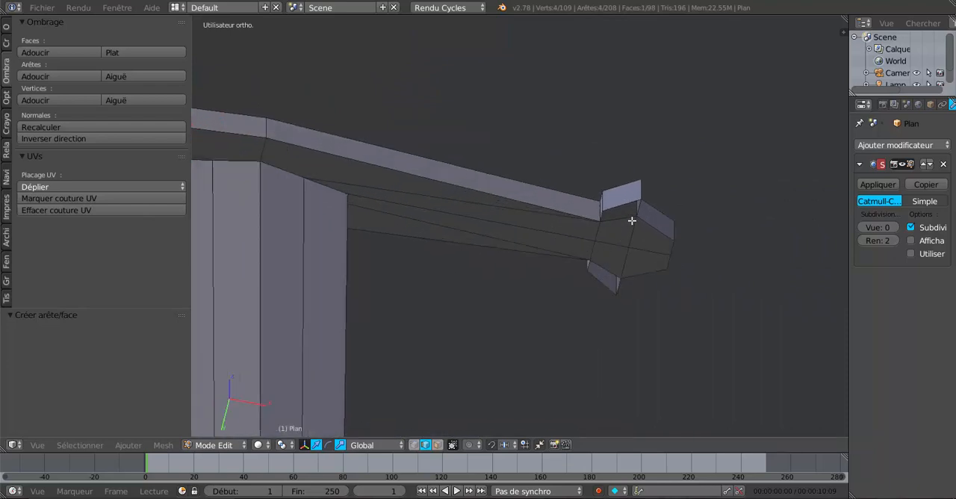
right_click(626, 209)
shift+right_click(626, 208)
key(f)
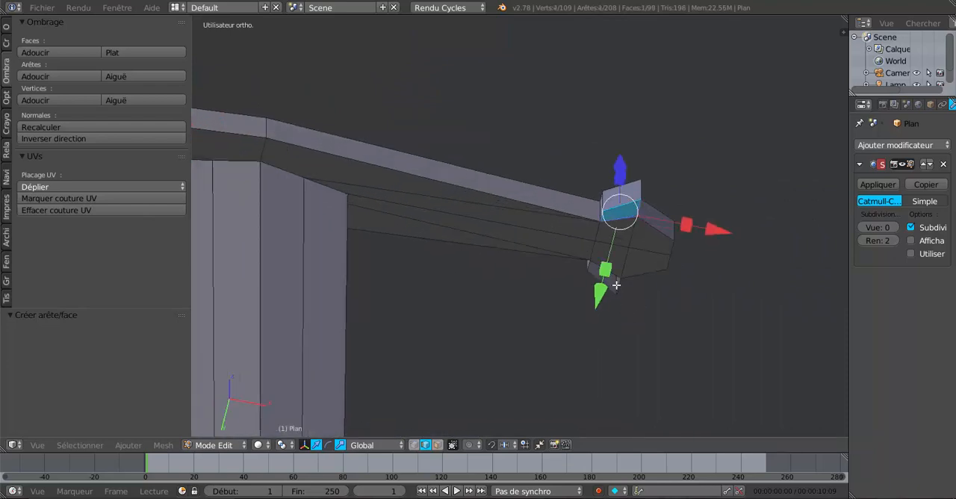
drag(608, 267, 592, 327)
scroll(592, 328, down, 4)
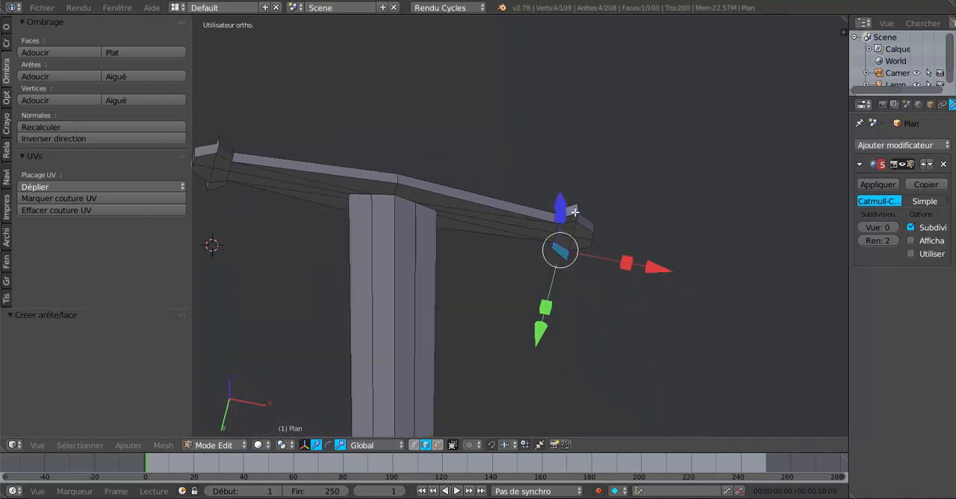
Step: Examine the crossguard and its flared ends from several angles in Object Mode, returning to Edit Mode
middle_drag(572, 212, 551, 378)
shift+middle_drag(554, 345, 661, 412)
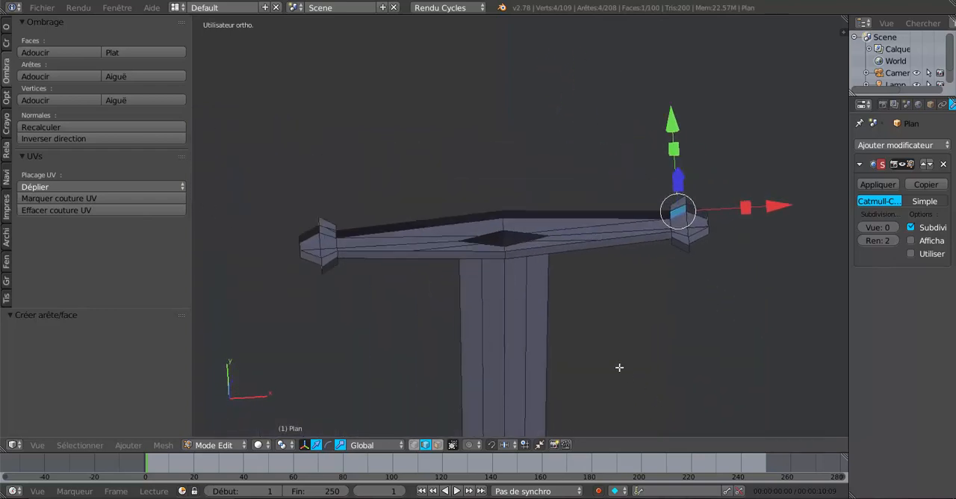
key(Tab)
middle_drag(627, 365, 597, 354)
scroll(661, 314, up, 2)
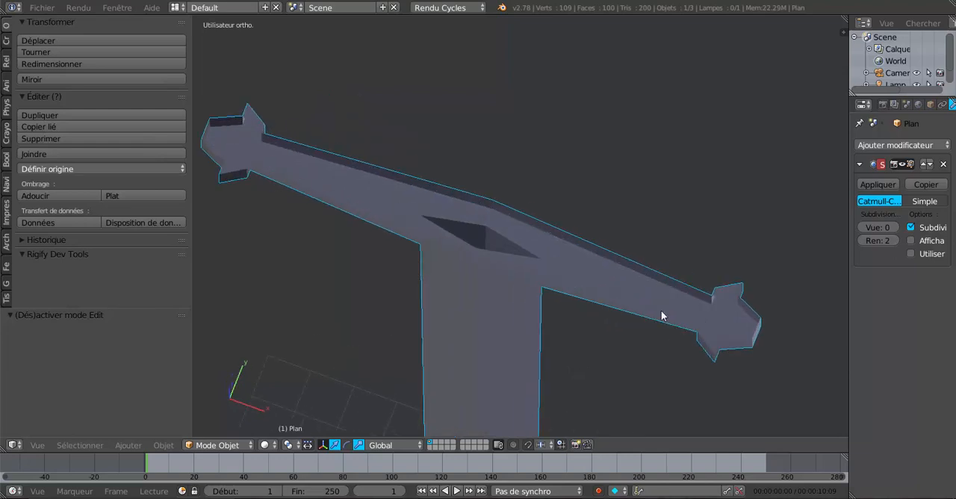
middle_drag(661, 312, 615, 359)
key(Tab)
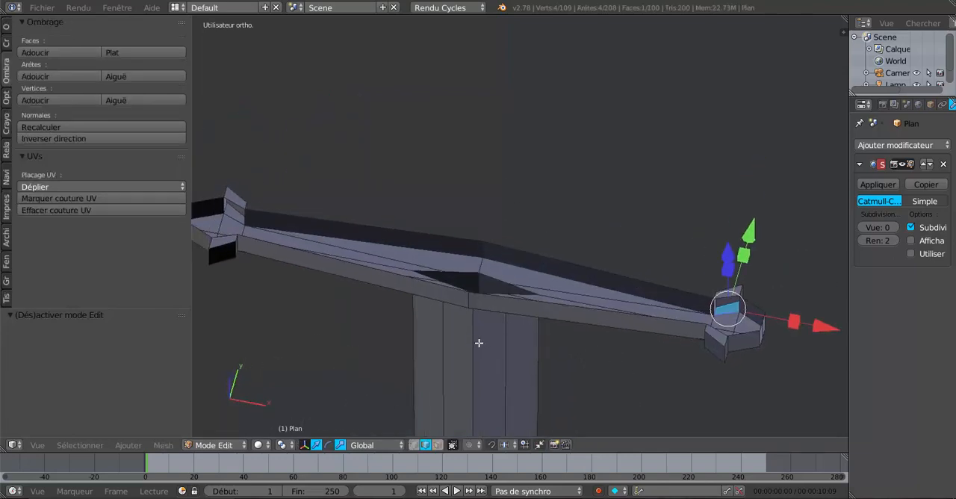
Step: Close the open top of both crossguard arms with one face per arm, each spanning its two opposite long upper edges
middle_drag(478, 341, 445, 355)
right_click(465, 305)
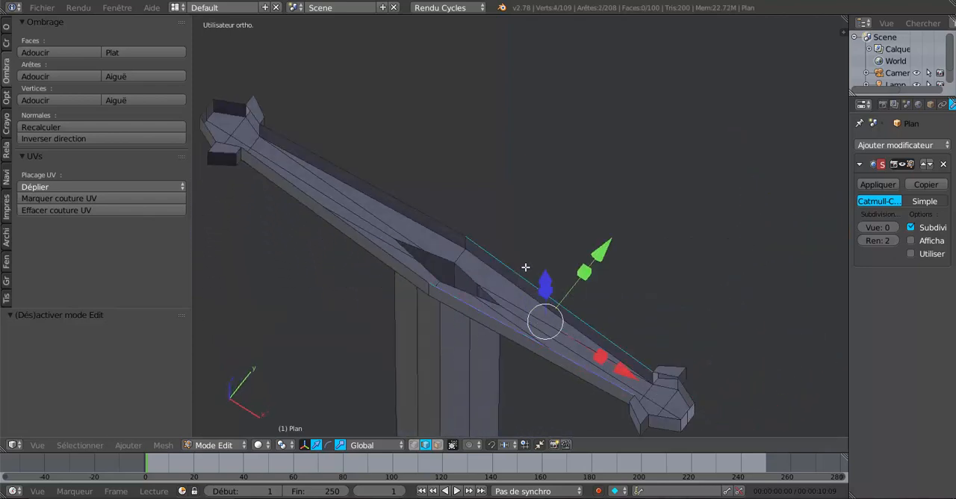
middle_drag(501, 382, 501, 327)
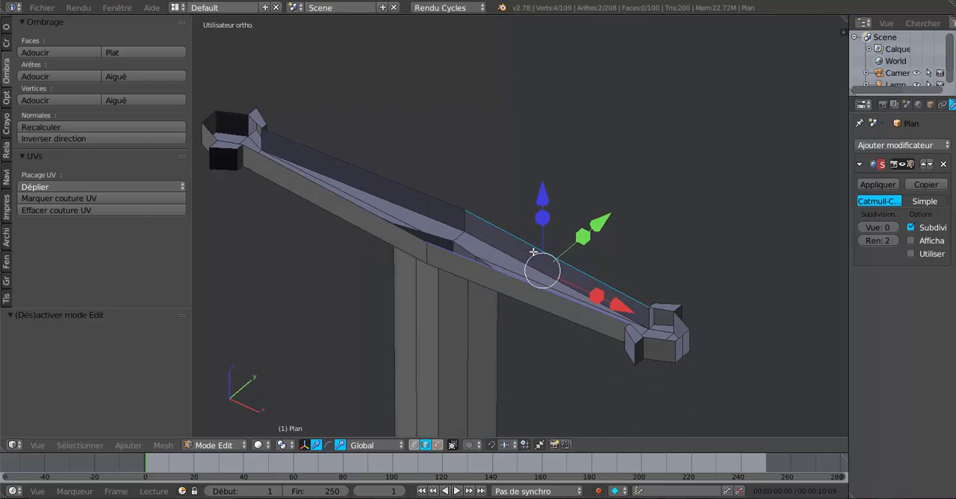
key(f)
shift+middle_drag(335, 217, 458, 267)
right_click(474, 260)
shift+right_click(498, 229)
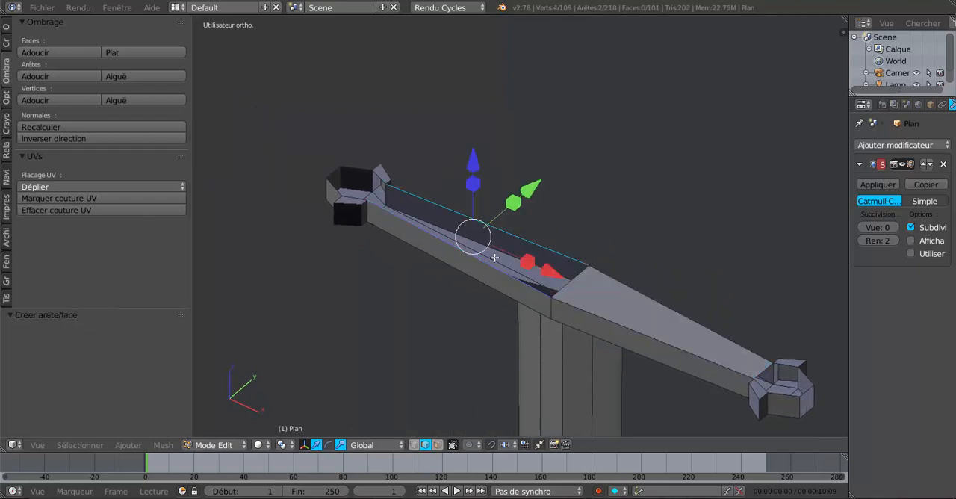
key(f)
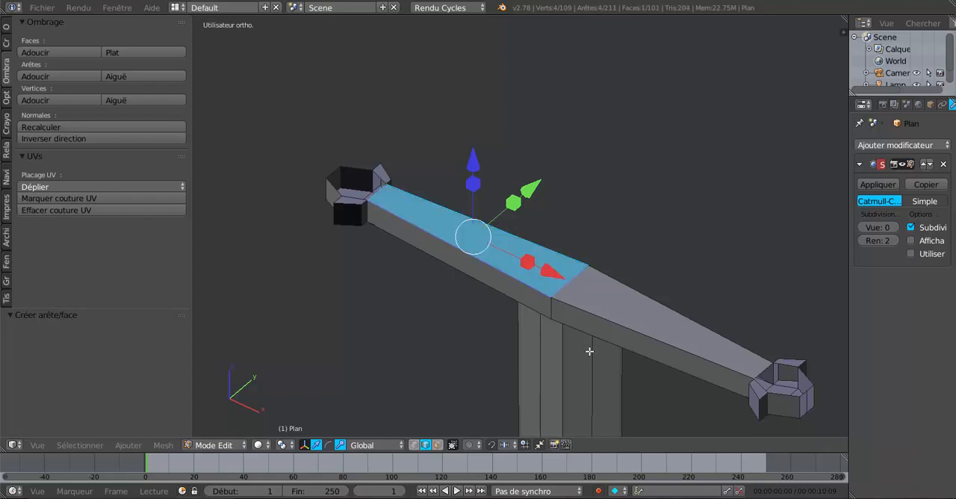
Step: At the crossguard's negative X end, fill a top face across the neck between its two opposite notch edges
middle_drag(567, 354, 580, 369)
shift+middle_drag(511, 355, 676, 393)
scroll(593, 350, up, 2)
middle_drag(591, 363, 588, 427)
scroll(557, 359, up, 2)
shift+middle_drag(531, 310, 553, 373)
right_click(533, 336)
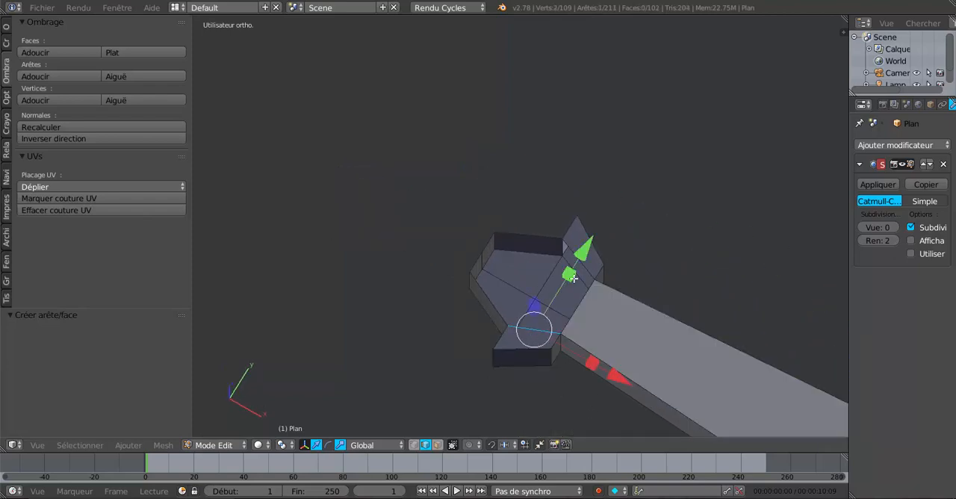
shift+right_click(583, 259)
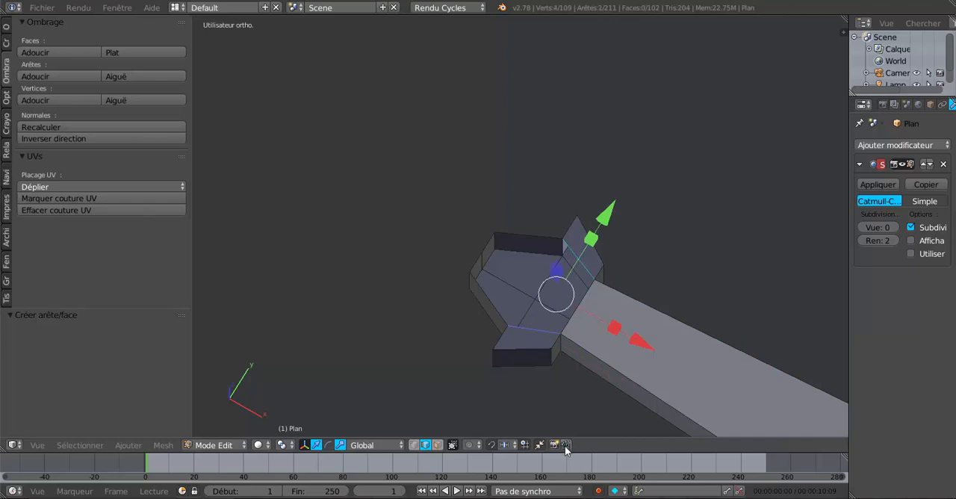
key(f)
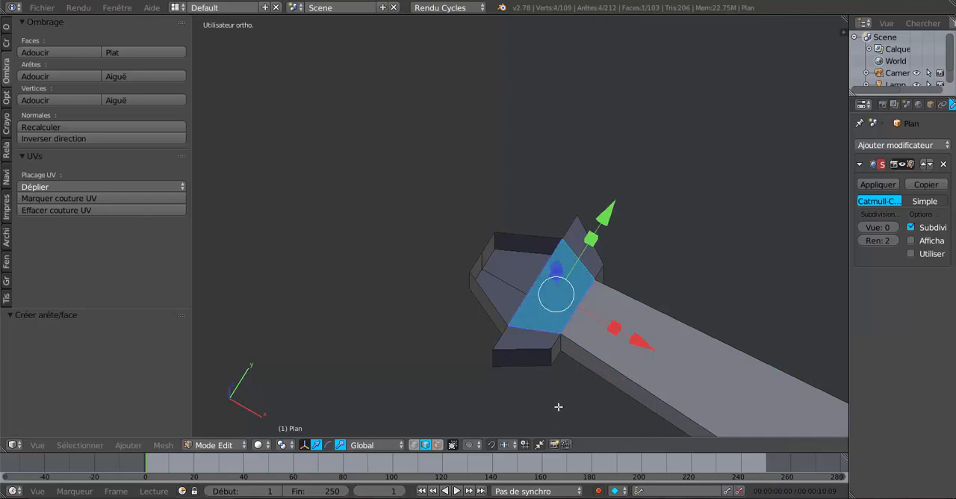
Step: Fill the matching top face across the neck at the crossguard's positive X end
scroll(557, 409, down, 2)
shift+middle_drag(573, 404, 551, 402)
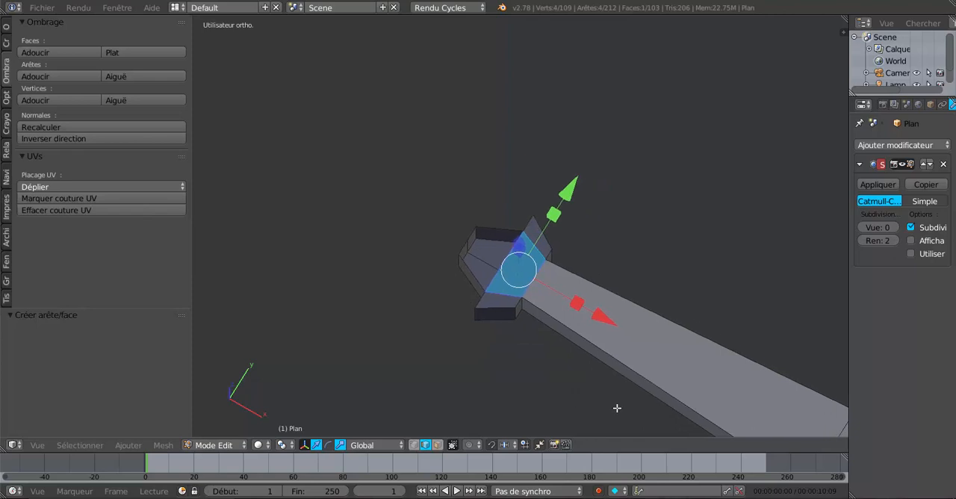
scroll(635, 408, down, 4)
shift+middle_drag(701, 407, 536, 307)
scroll(679, 370, up, 1)
shift+middle_drag(645, 351, 559, 300)
scroll(608, 335, up, 2)
right_click(655, 306)
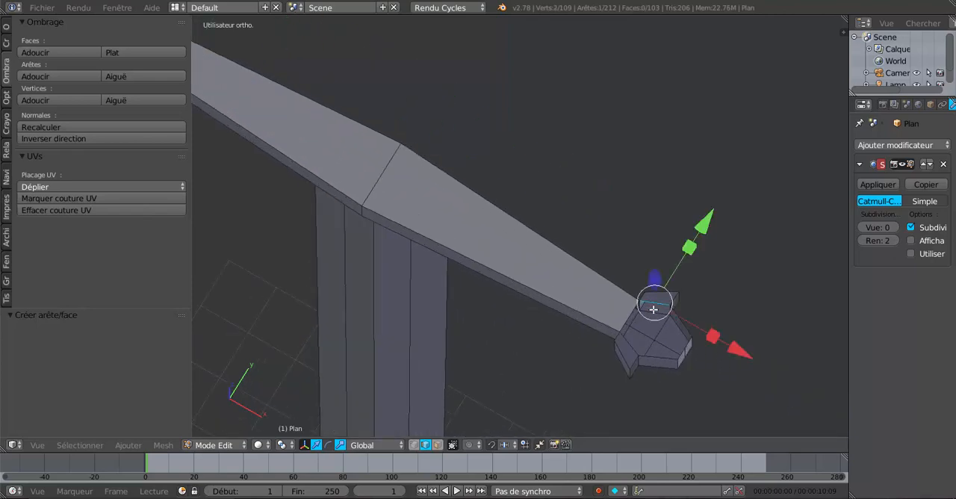
shift+right_click(629, 347)
key(f)
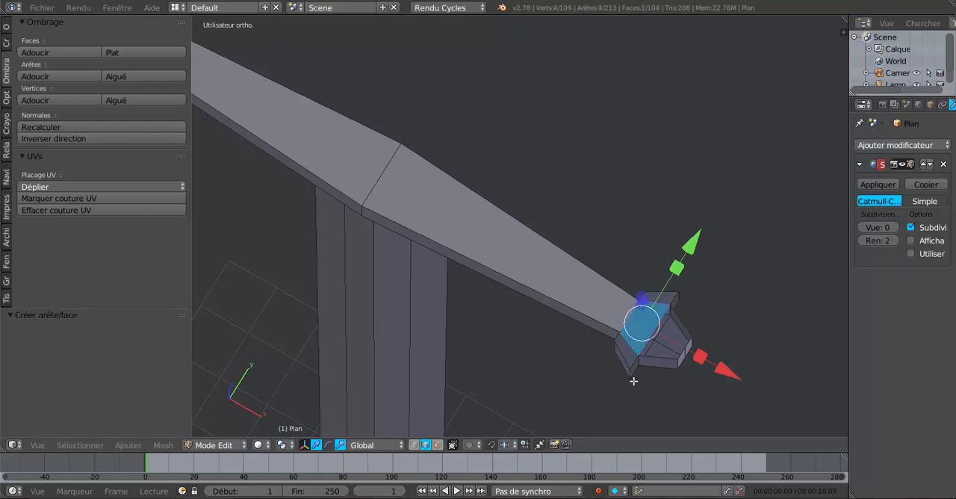
Step: Add a single centred loop cut lengthwise through the crossguard's new top faces, from one neck to the other
middle_drag(632, 380, 646, 410)
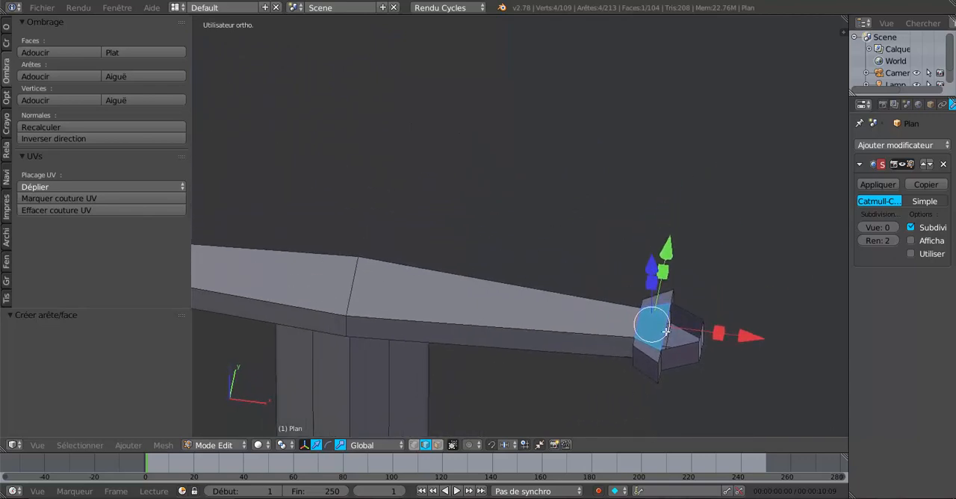
key(ctrl+r)
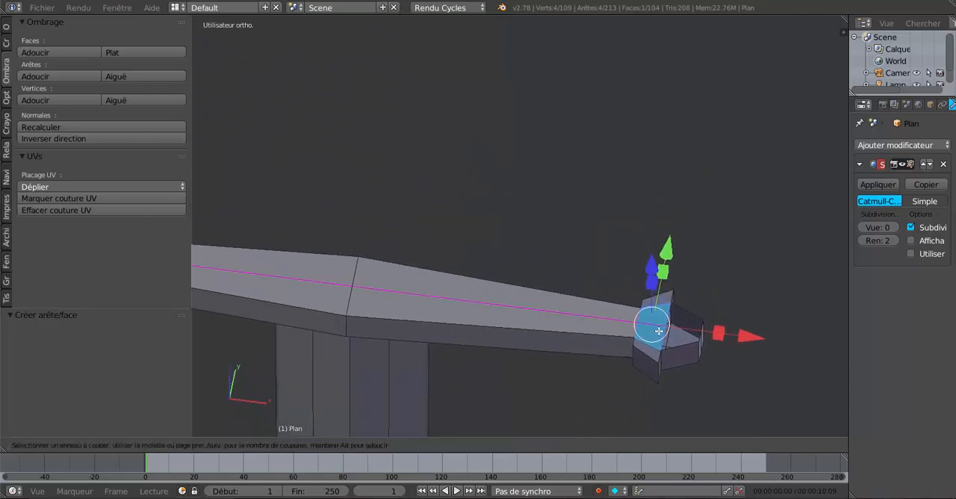
click(659, 331)
right_click(659, 331)
Step: Fill the open top of the positive X tip with two faces, one on each side of the centre line
middle_drag(744, 378, 643, 395)
scroll(651, 368, up, 3)
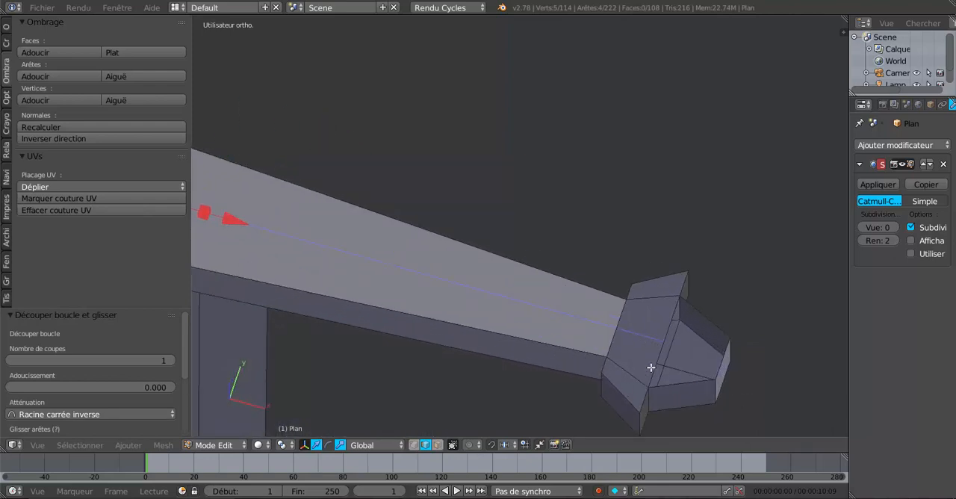
right_click(650, 368)
shift+right_click(717, 372)
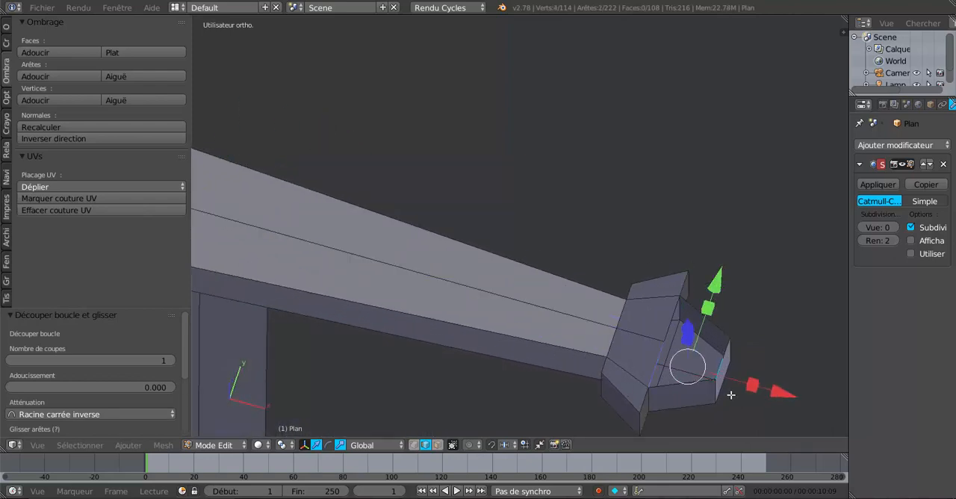
key(f)
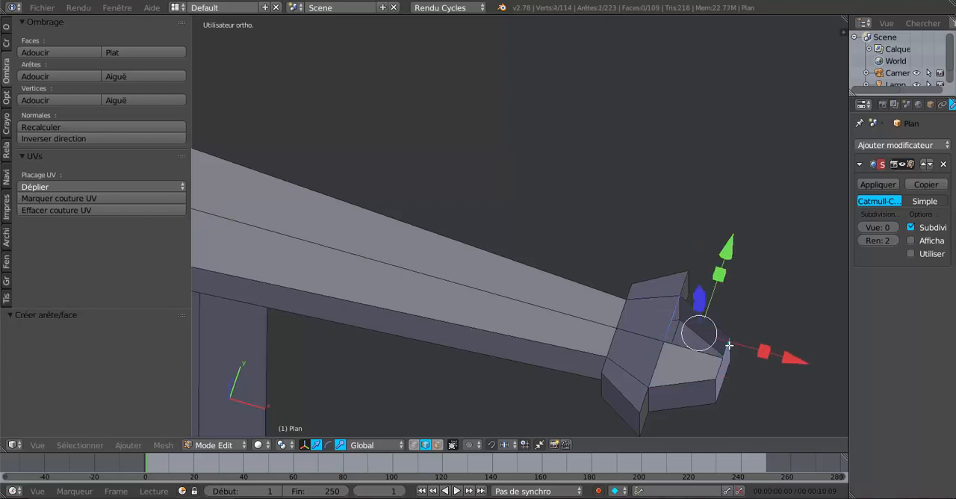
key(f)
Step: Fill the open top of the negative X tip with two faces, one on each side of the centre line
scroll(714, 384, down, 3)
shift+middle_drag(415, 341, 755, 376)
shift+middle_drag(502, 312, 699, 403)
scroll(584, 362, up, 2)
right_click(567, 304)
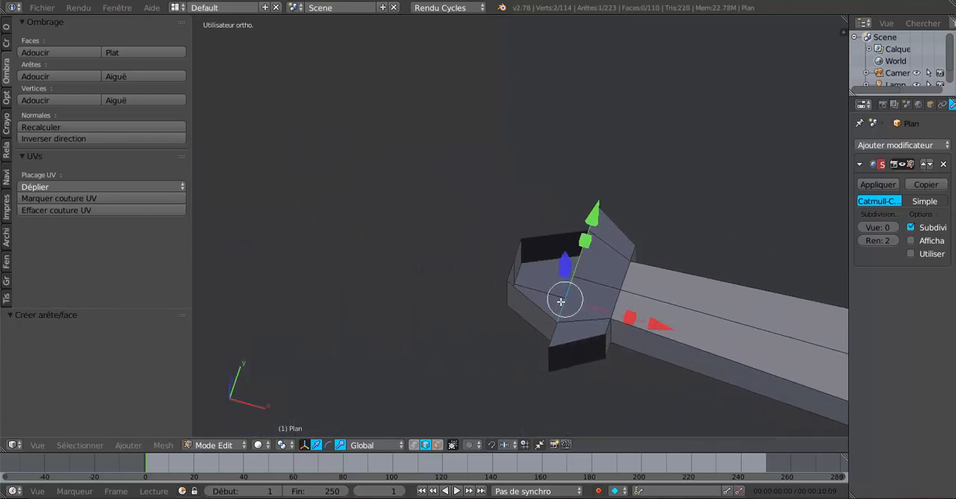
shift+right_click(511, 273)
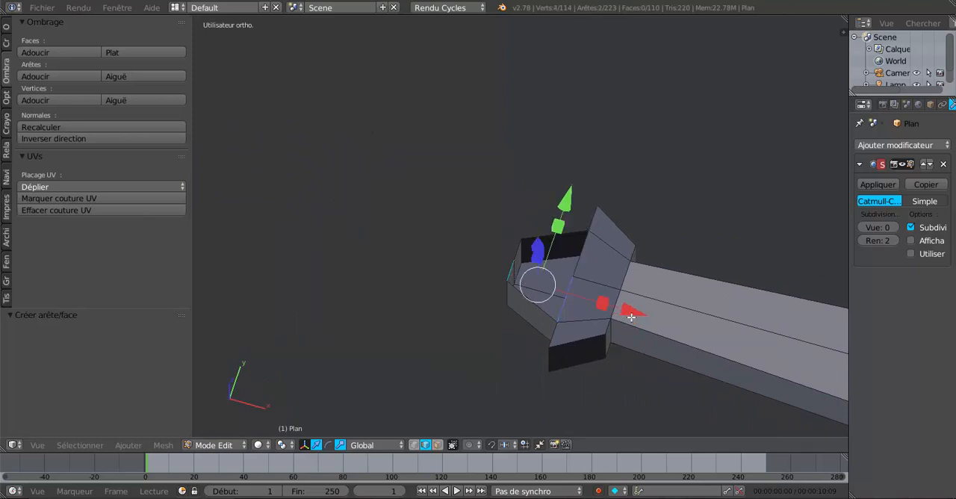
key(f)
right_click(594, 255)
shift+right_click(519, 249)
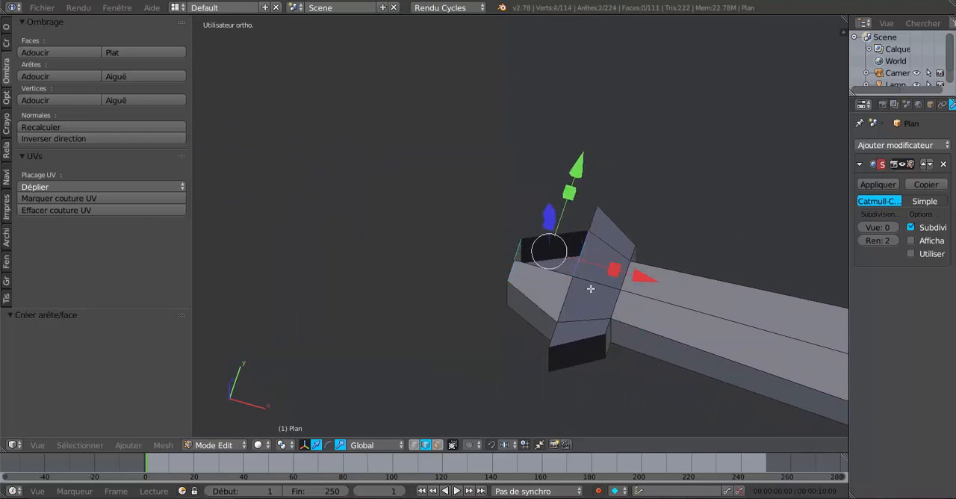
key(f)
Step: Select the whole sword mesh, recalculate its normals and clear the selection
middle_drag(594, 291, 451, 314)
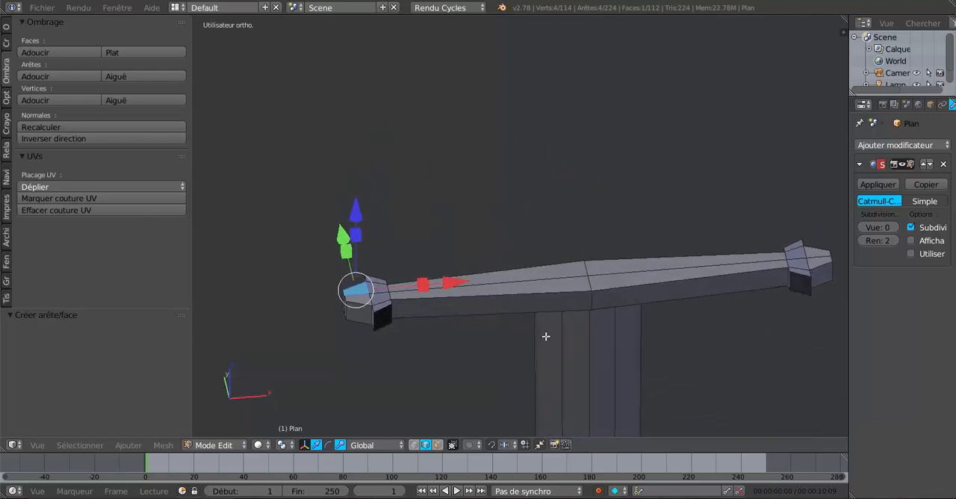
key(a)
key(a)
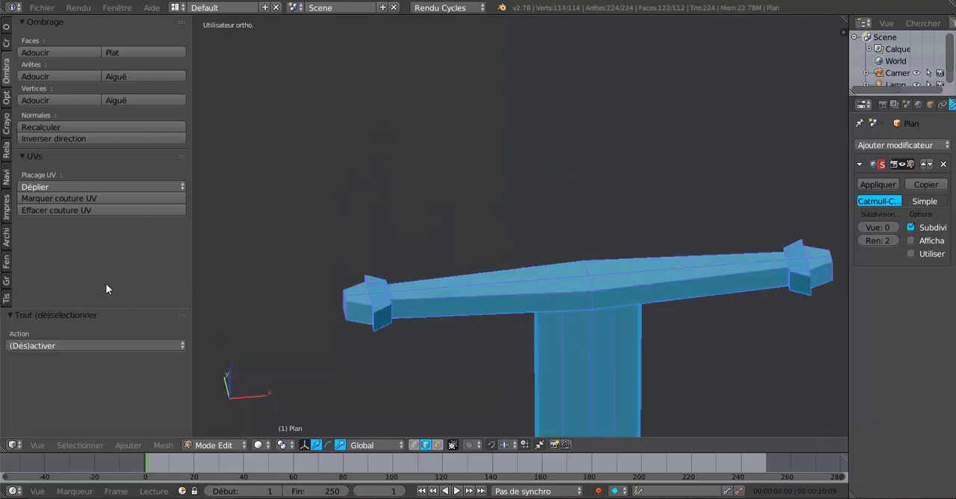
click(44, 126)
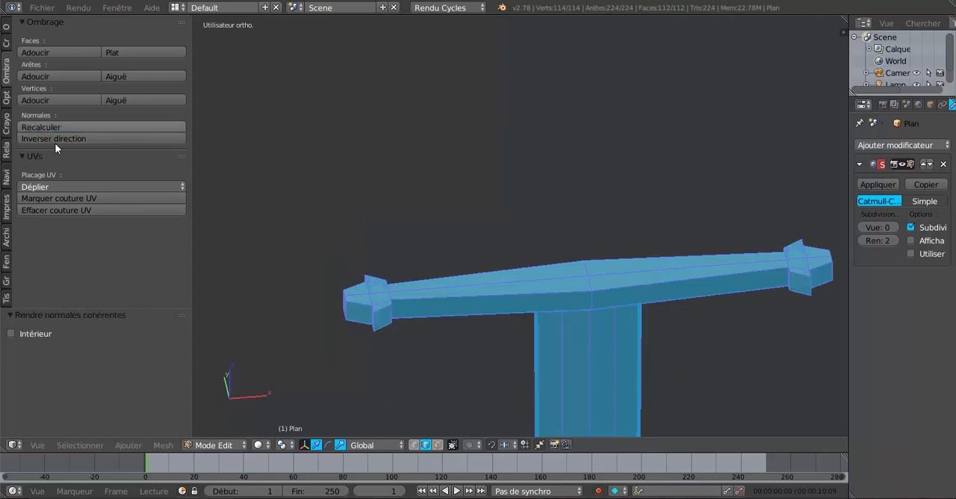
key(a)
middle_drag(557, 406, 535, 387)
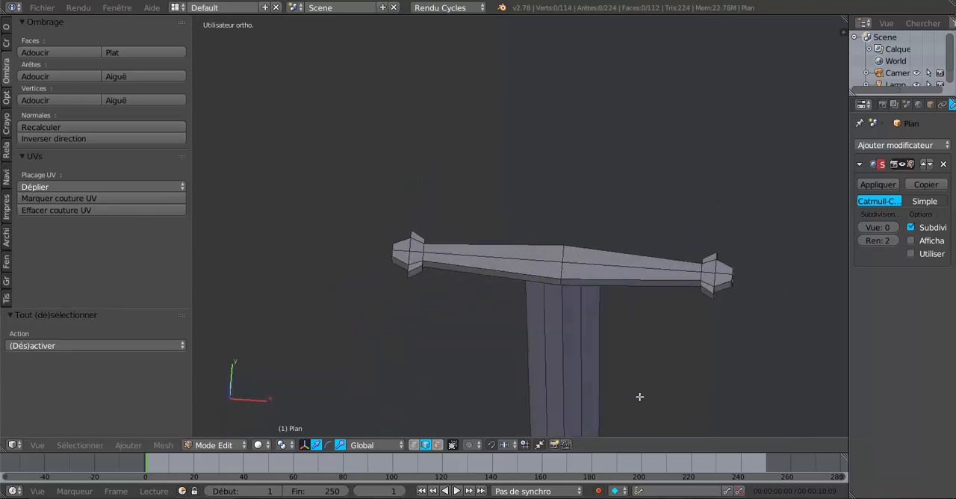
key(KP_7)
scroll(638, 396, up, 1)
shift+middle_drag(638, 397, 587, 410)
scroll(570, 379, up, 3)
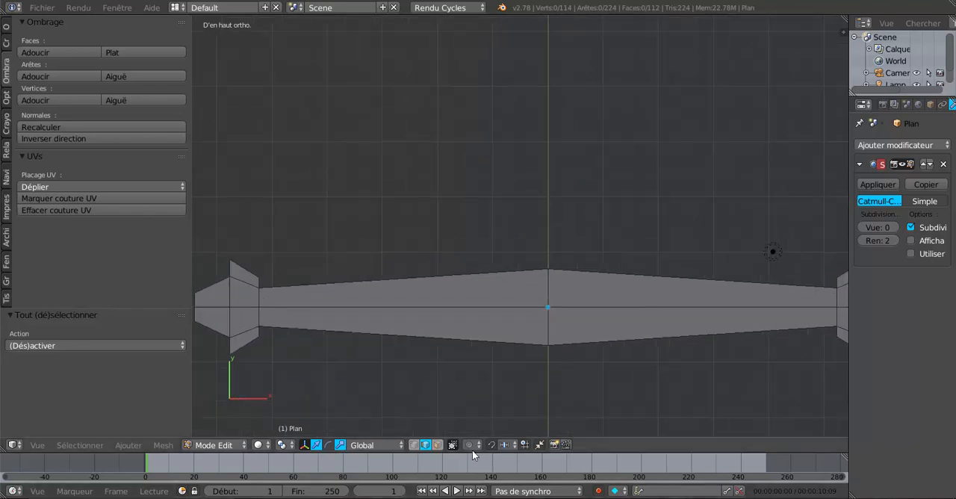
scroll(557, 390, down, 3)
middle_drag(565, 382, 532, 387)
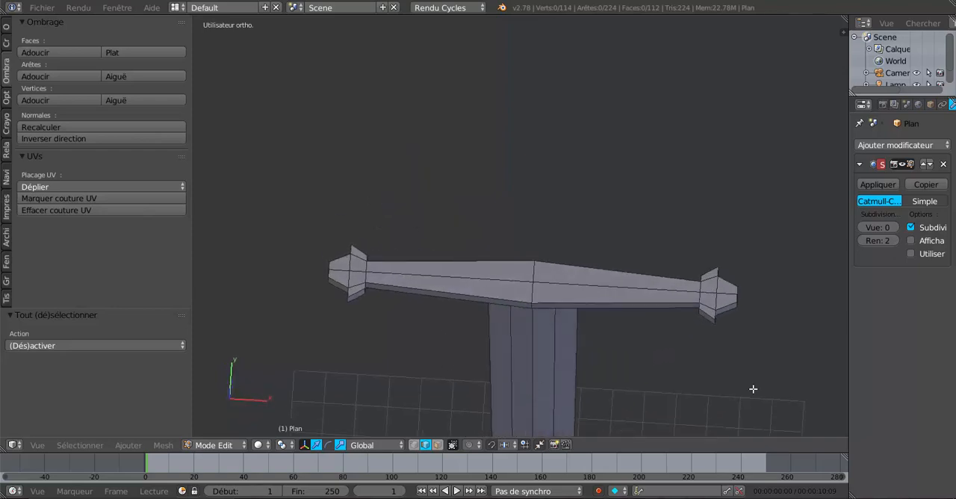
Step: From the top view in face selection mode, select the four long top faces of the crossguard and inset them by about 0.212
key(KP_7)
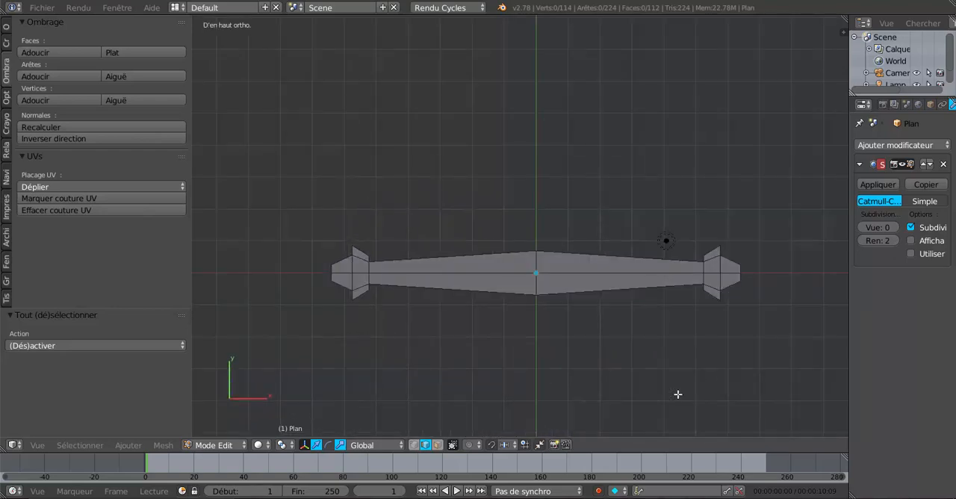
scroll(657, 403, up, 2)
click(437, 444)
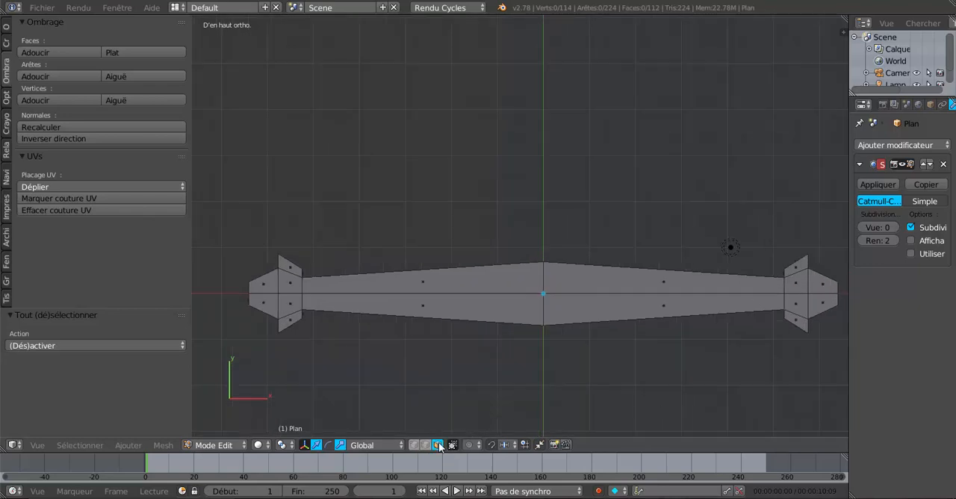
right_click(460, 309)
shift+right_click(603, 308)
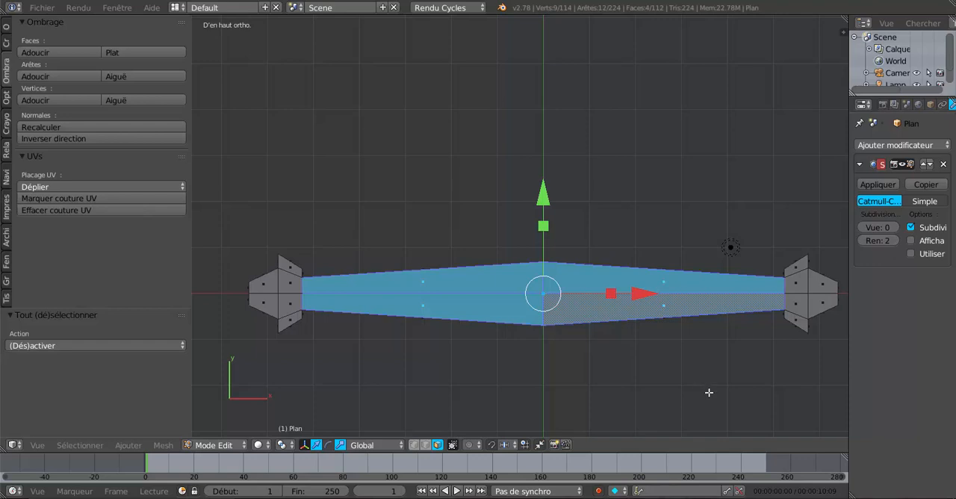
key(i)
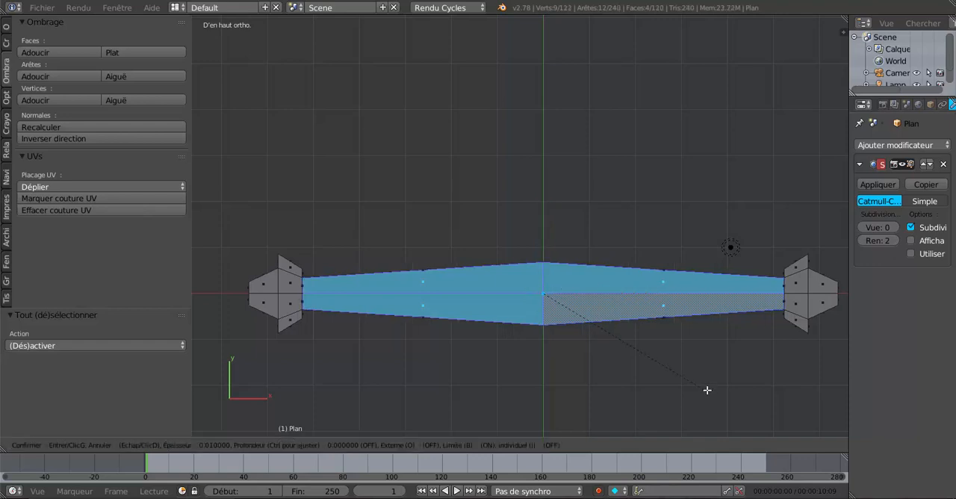
click(704, 387)
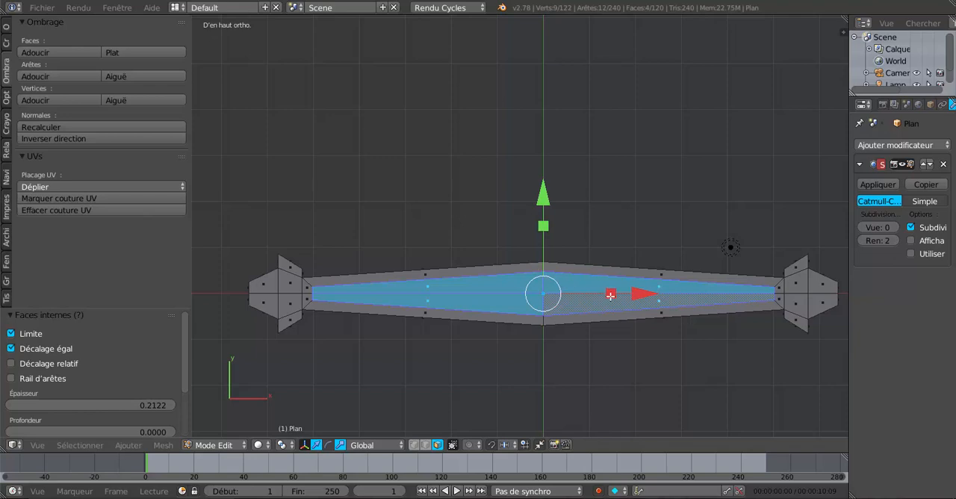
Step: Scale the inset faces to 0.107 along X, then enlarge them uniformly by 1.347 to form a compact central hexagon
key(s)
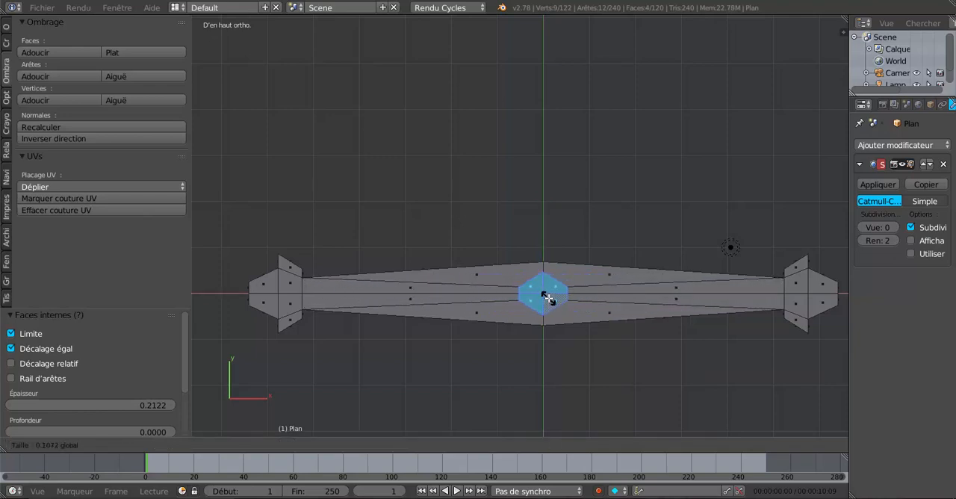
click(551, 303)
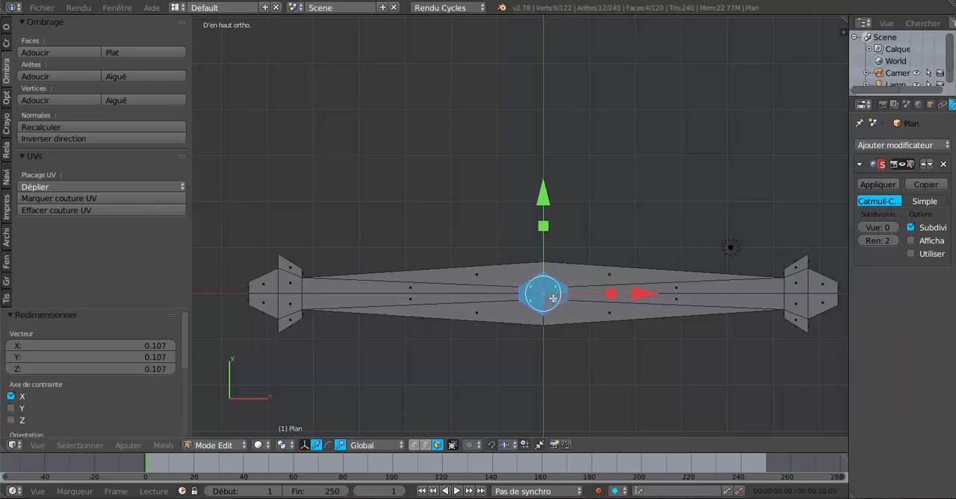
key(s)
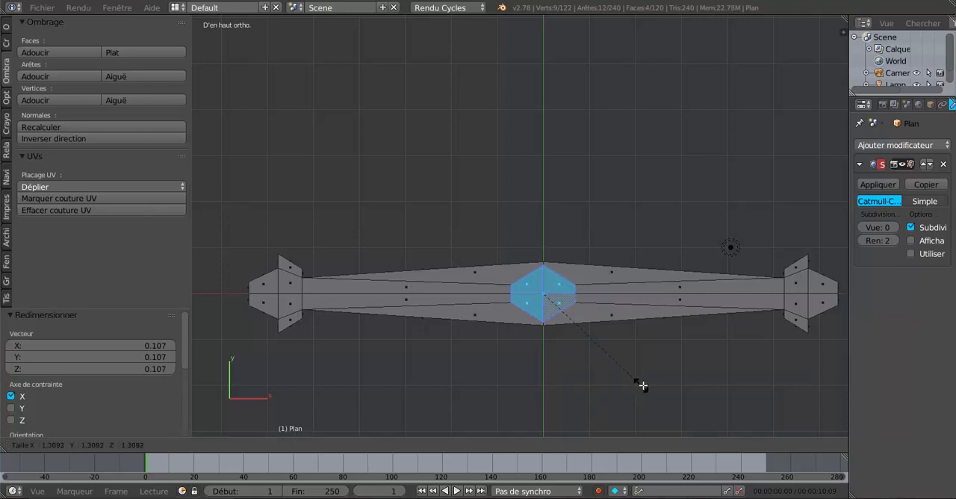
click(643, 386)
scroll(581, 333, up, 3)
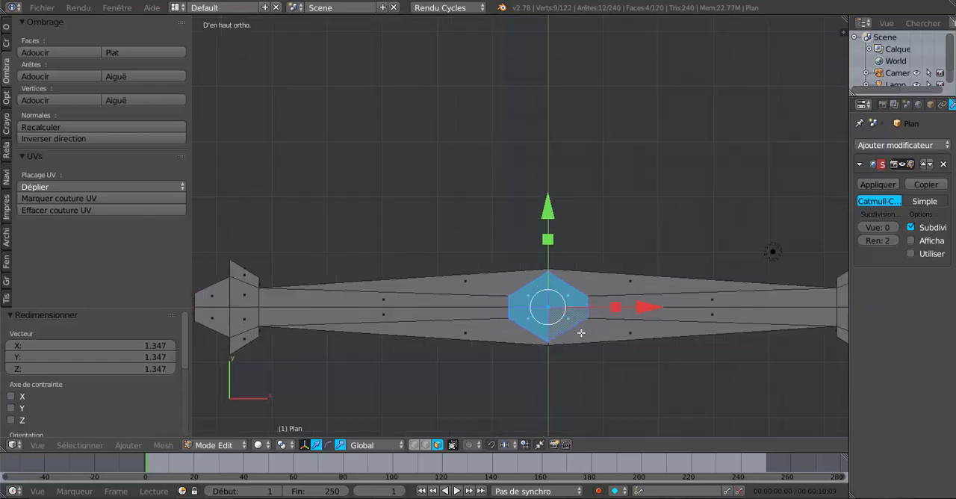
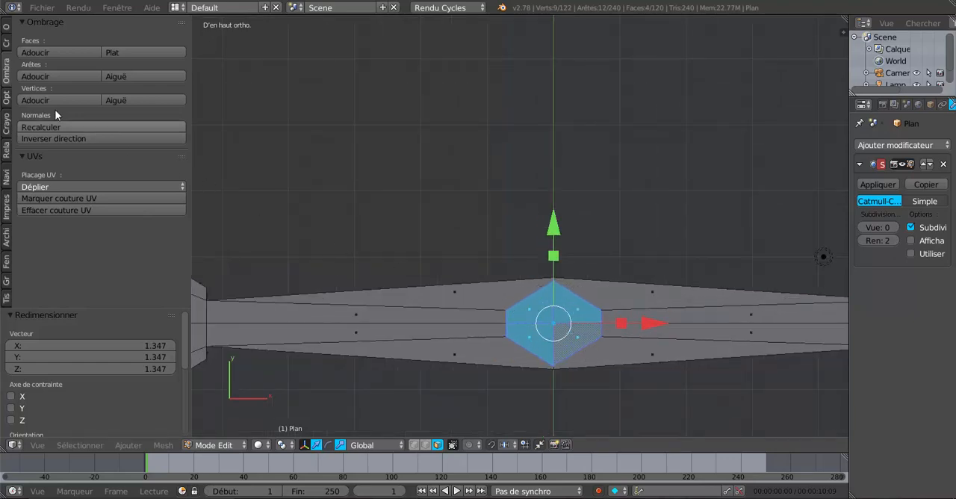
Step: Subdivide the selected central hexagon on top of the crossguard with one cut
click(6, 44)
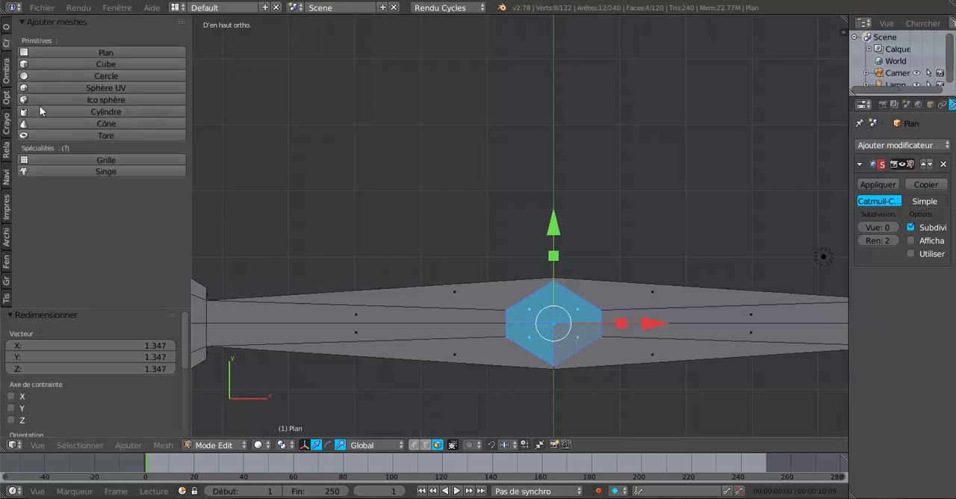
click(6, 29)
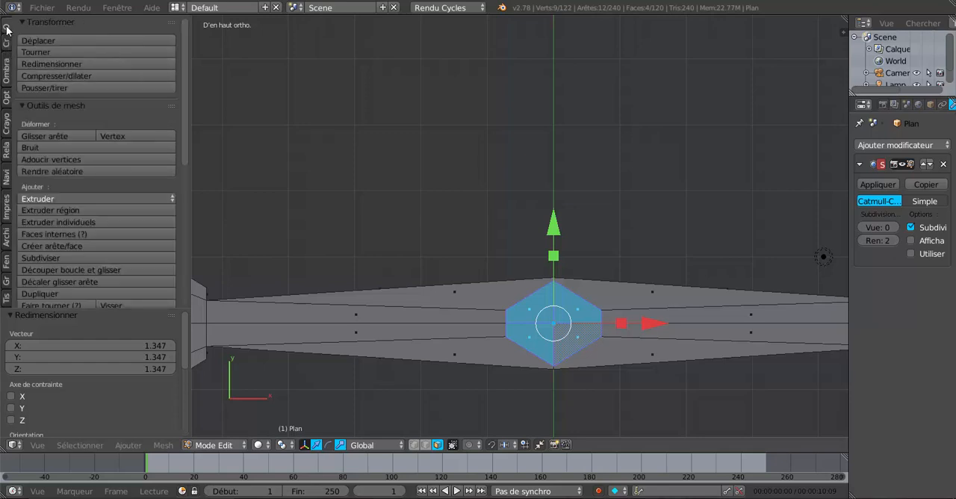
click(53, 257)
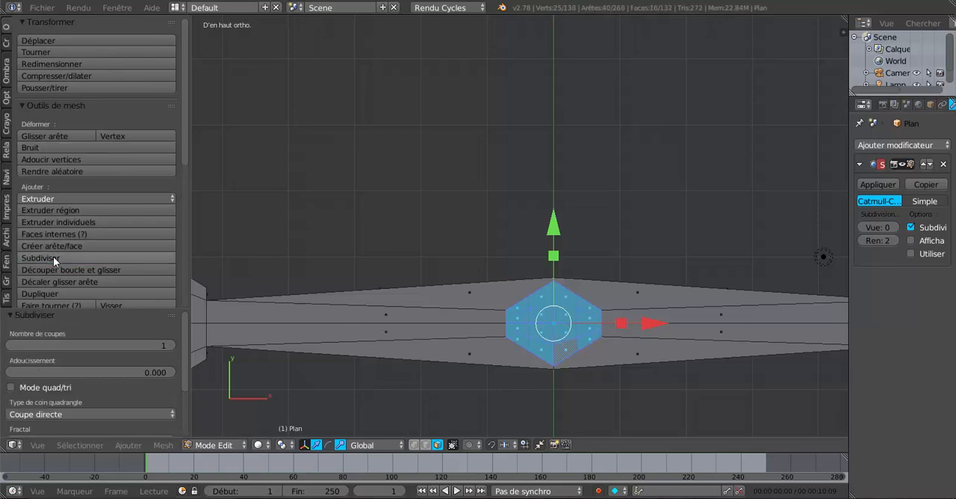
Step: Round the subdivided hexagon into a circle with the LoopTools Circle operation
scroll(53, 257, down, 1)
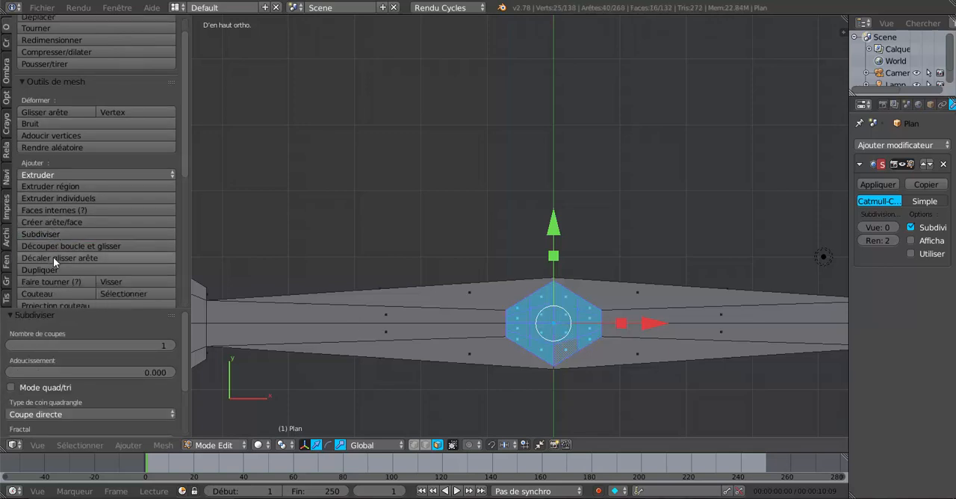
scroll(53, 257, down, 3)
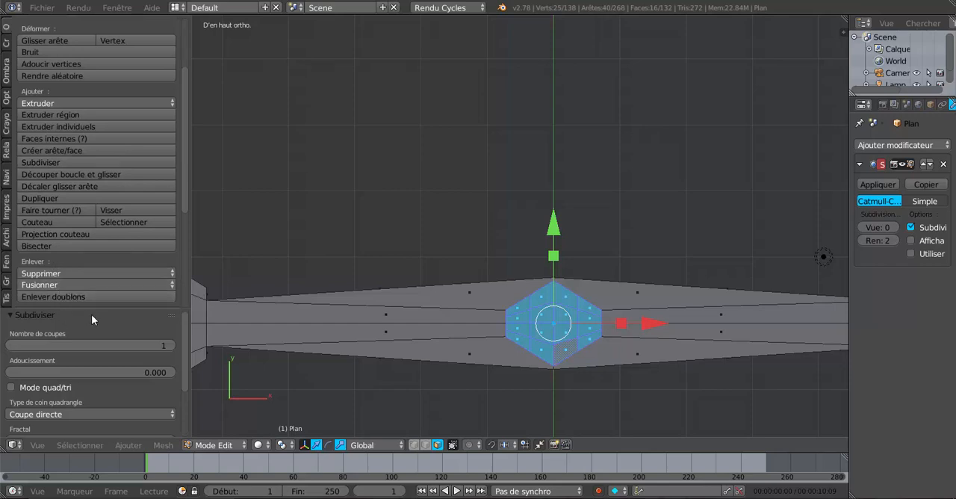
scroll(92, 314, down, 2)
scroll(91, 319, down, 1)
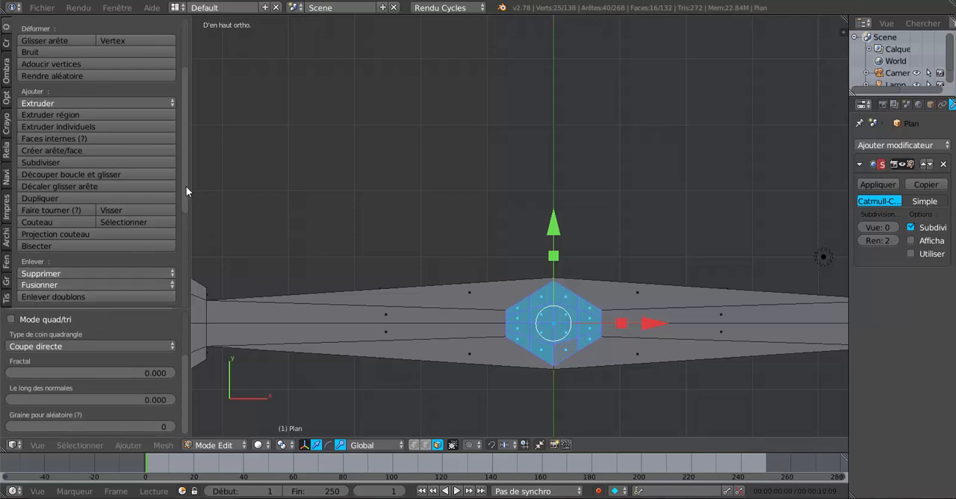
drag(186, 192, 188, 297)
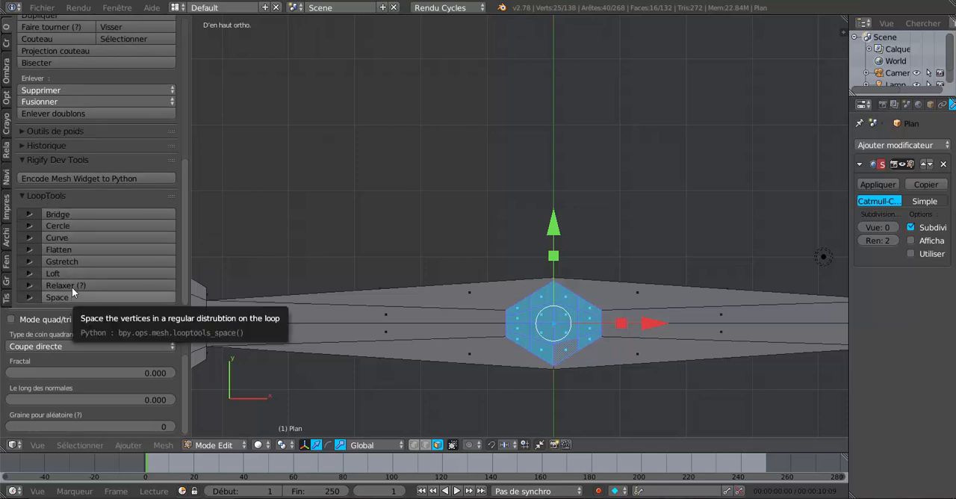
click(69, 228)
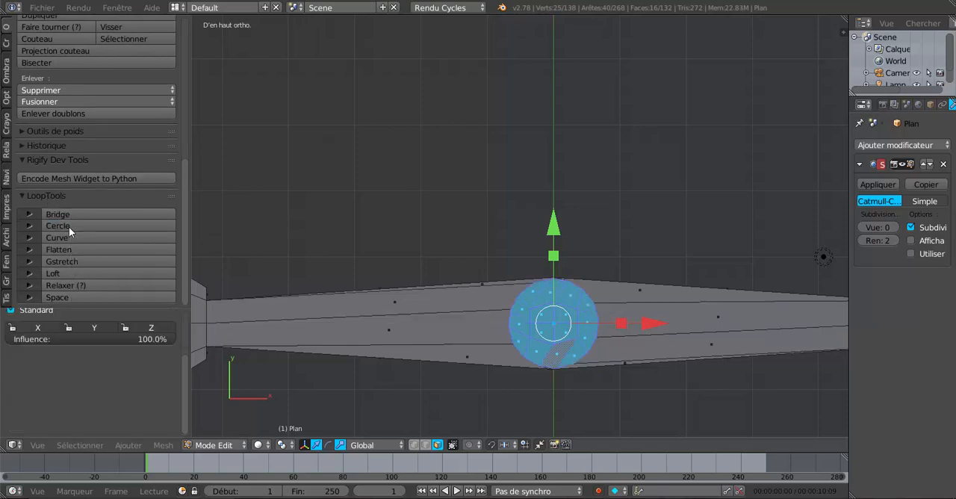
Step: Scale the circular patch down slightly and rotate it clockwise until its connecting edges run evenly along the crossguard
key(s)
click(680, 396)
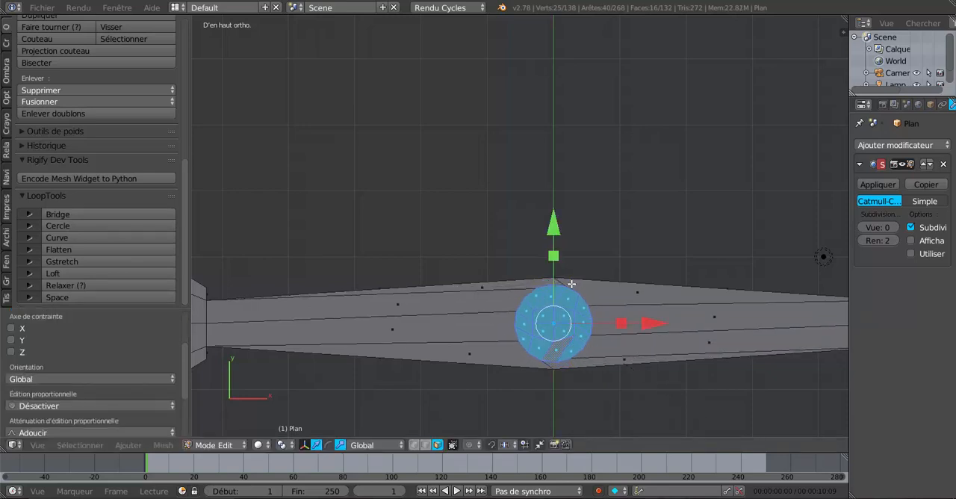
key(r)
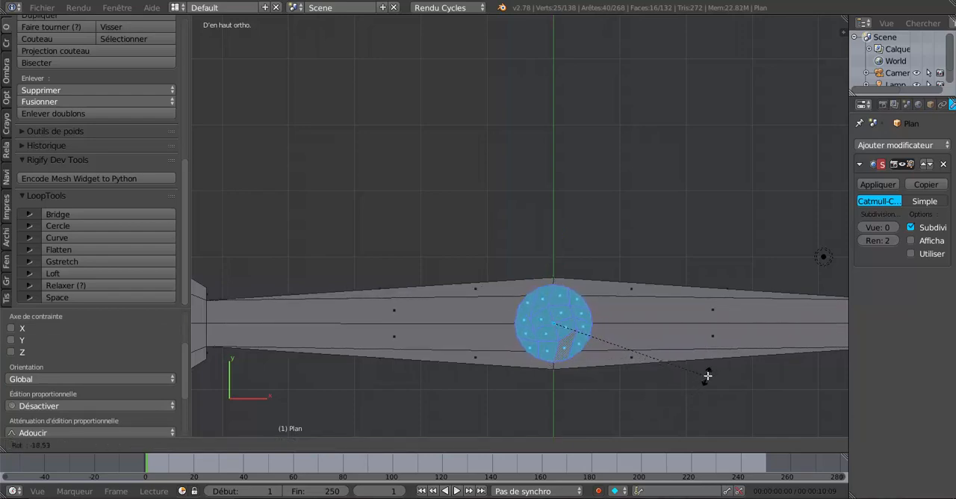
click(706, 383)
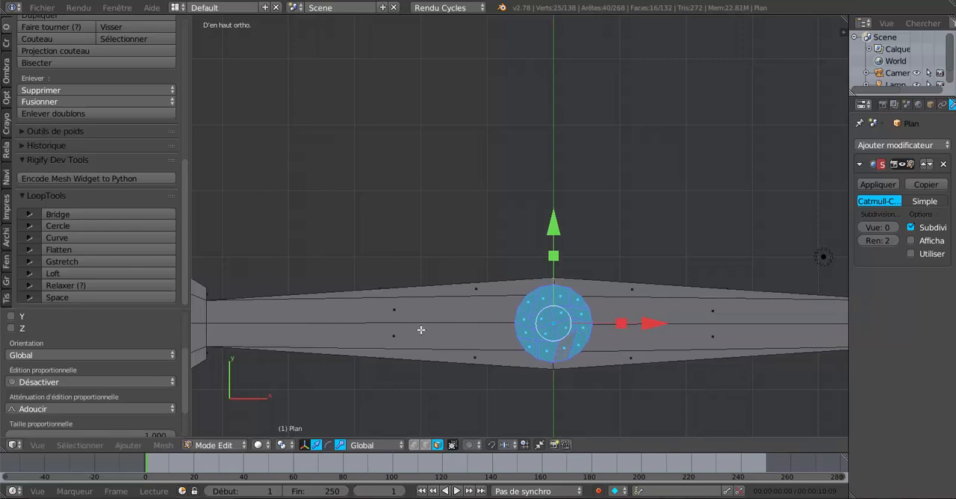
Step: Delete the faces of the circular patch to leave a round hole in the crossguard's top
scroll(647, 383, down, 3)
middle_drag(647, 383, 572, 330)
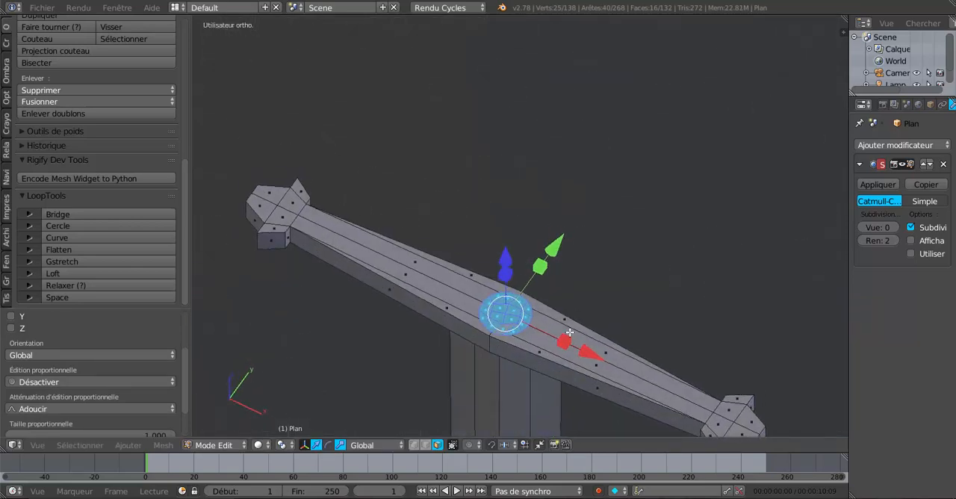
scroll(561, 345, up, 2)
key(Tab)
key(Tab)
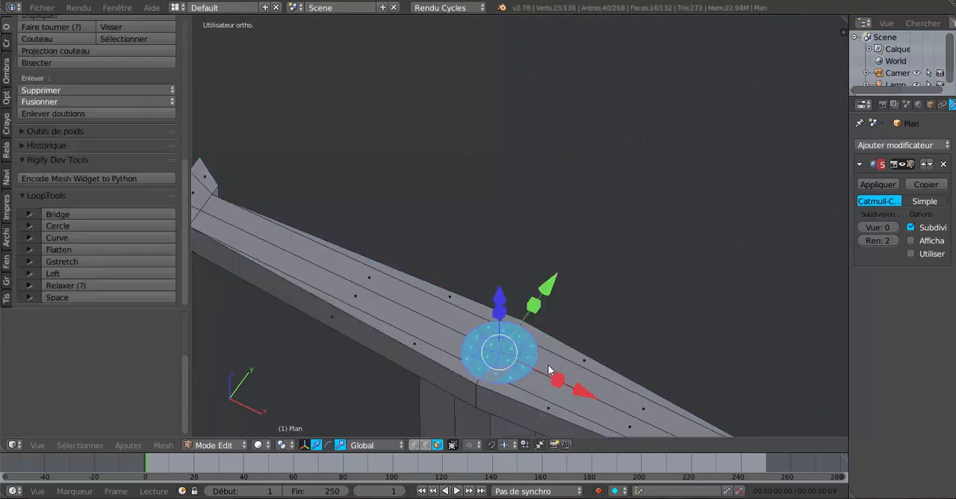
shift+middle_drag(526, 375, 521, 305)
middle_drag(575, 321, 579, 323)
scroll(574, 323, up, 1)
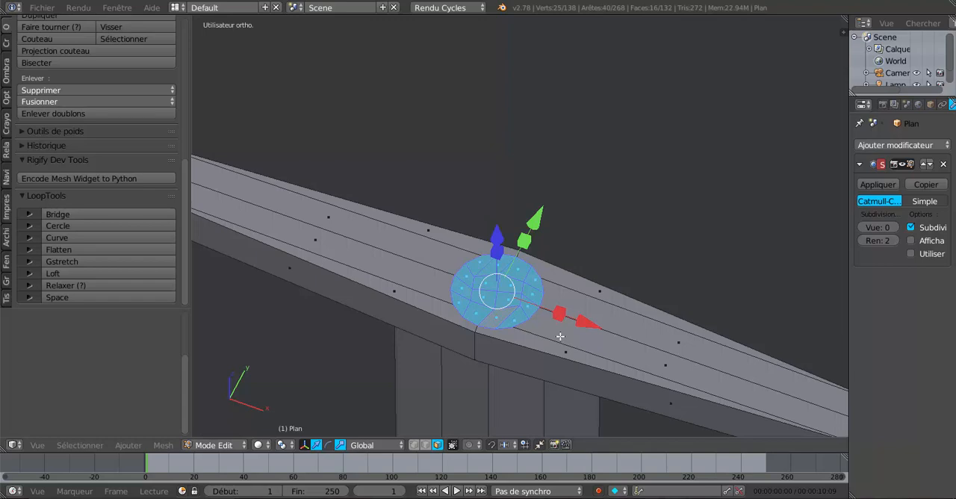
click(560, 336)
key(x)
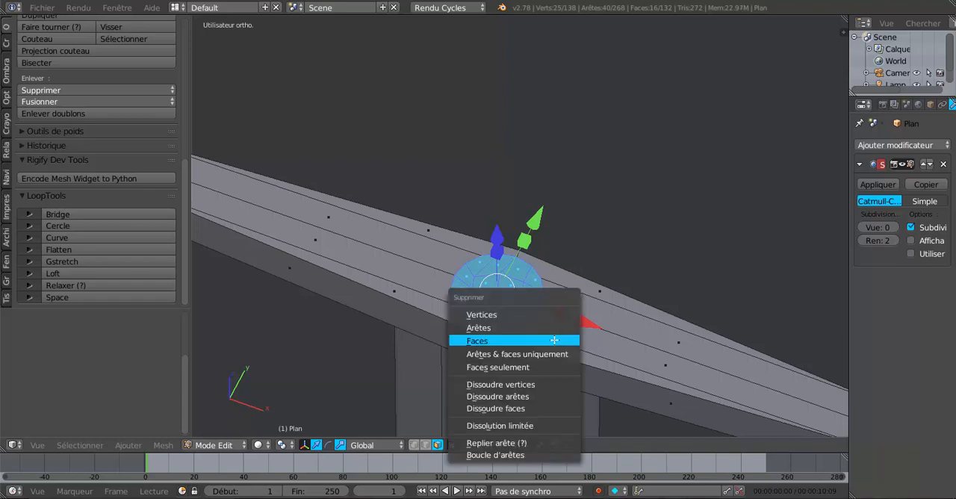
click(557, 341)
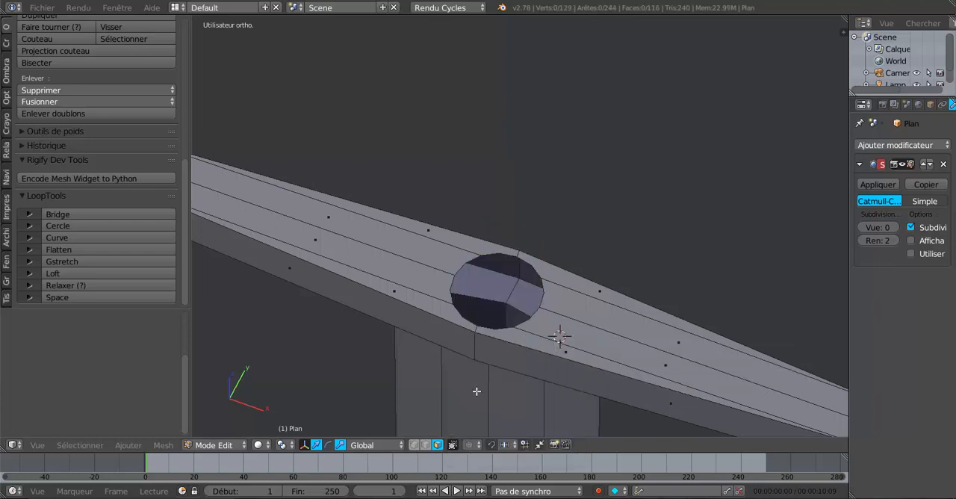
Step: In vertex selection mode, select all the vertices around the rim of the round hole
click(531, 320)
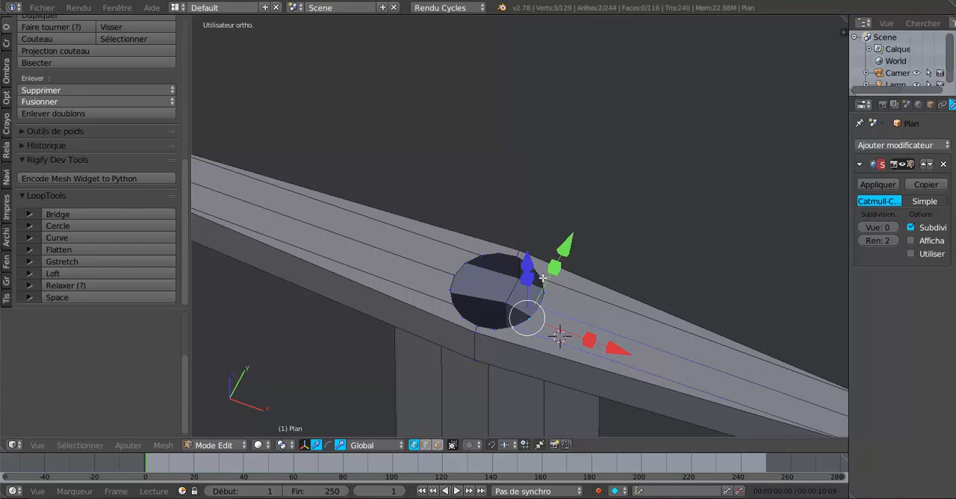
shift+right_click(521, 263)
shift+right_click(466, 262)
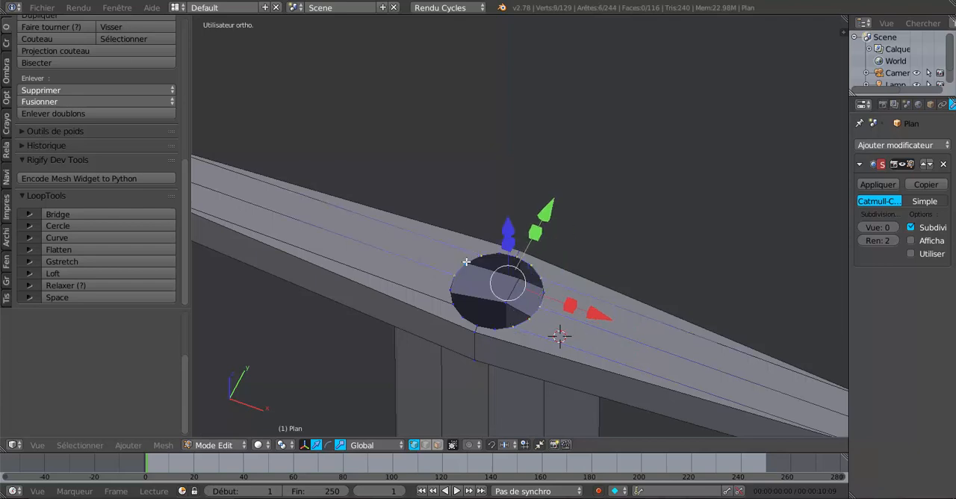
alt+shift+right_click(449, 304)
alt+shift+right_click(453, 311)
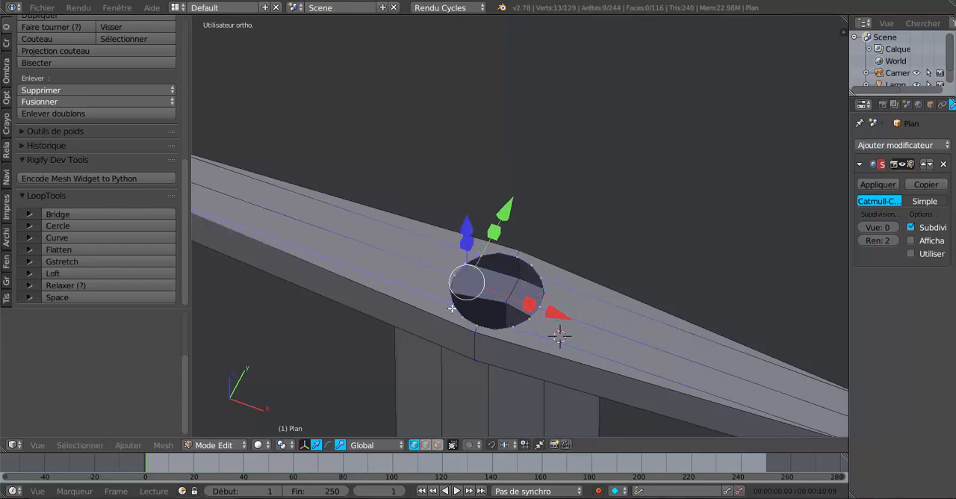
shift+right_click(500, 329)
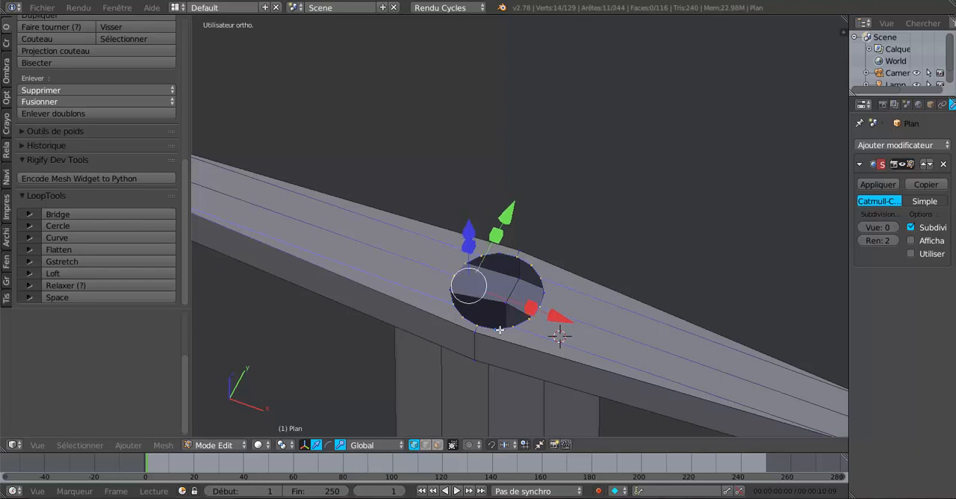
middle_drag(547, 340, 634, 357)
scroll(634, 357, up, 2)
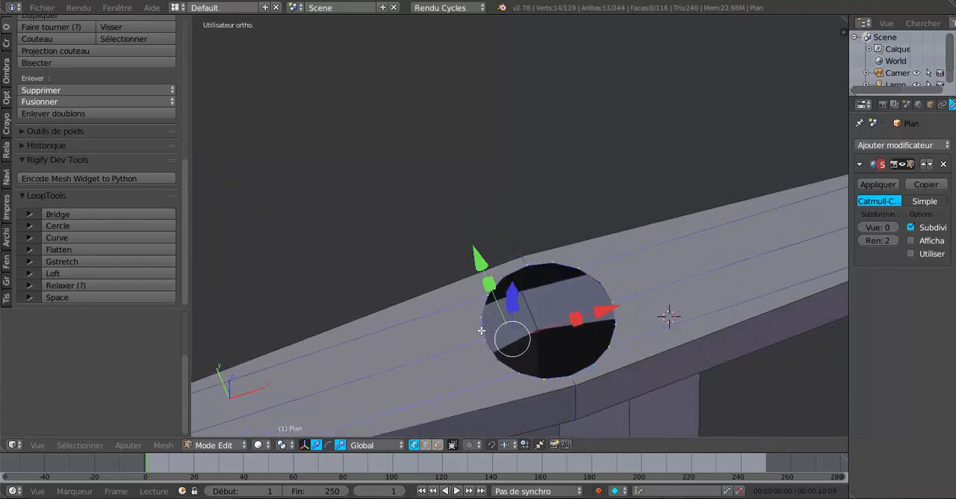
shift+right_click(508, 275)
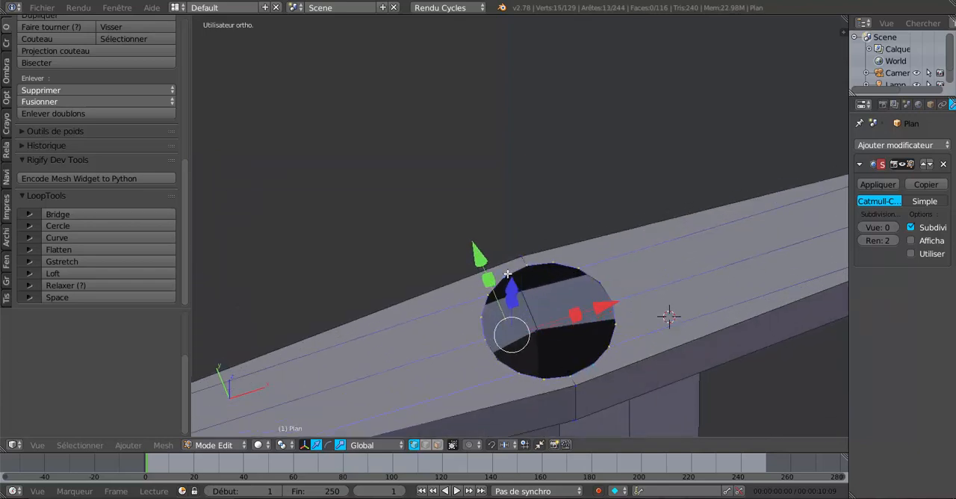
shift+right_click(606, 275)
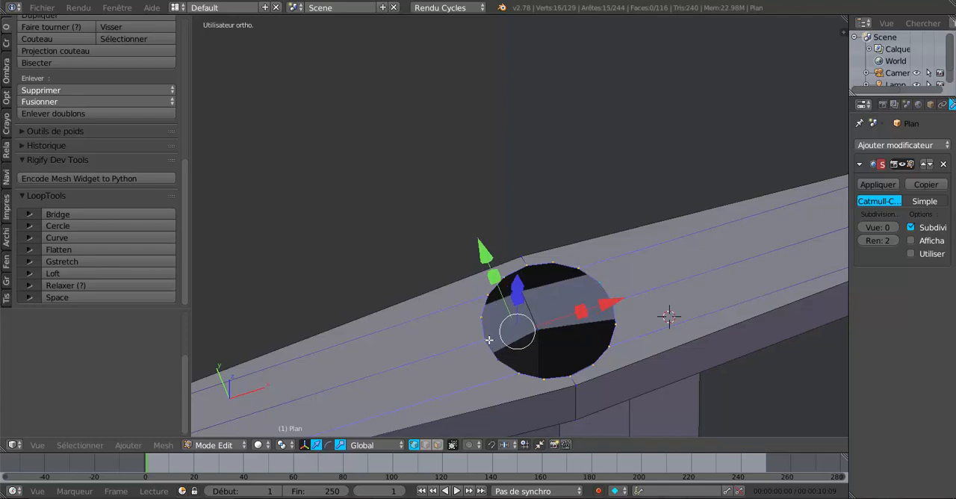
middle_drag(490, 340, 414, 345)
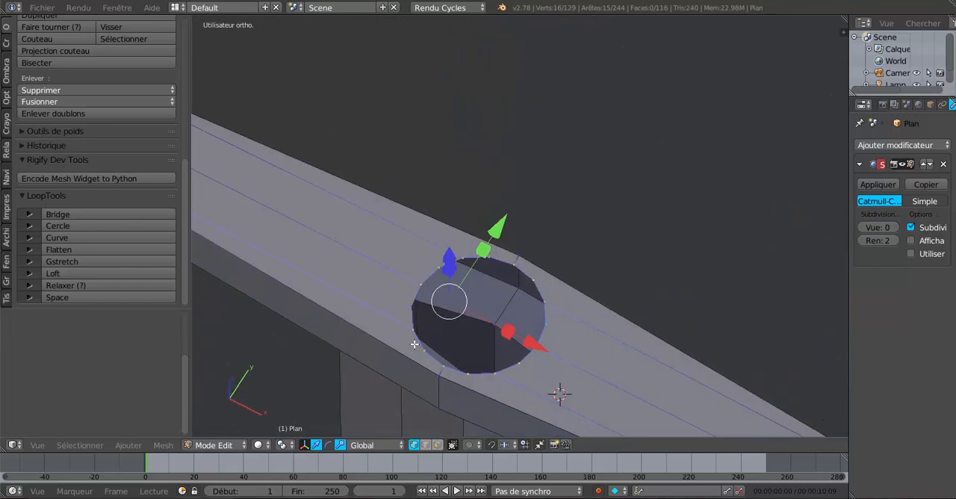
scroll(414, 344, up, 2)
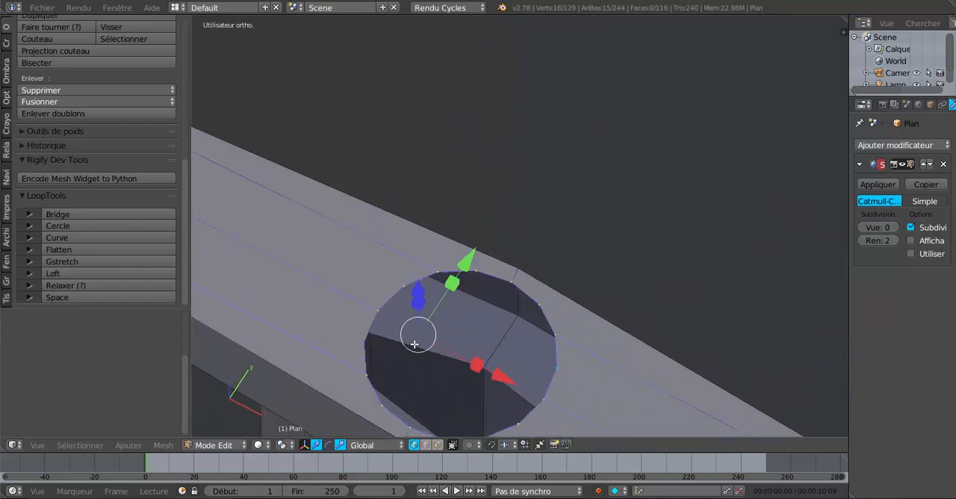
shift+right_click(369, 348)
scroll(516, 398, down, 1)
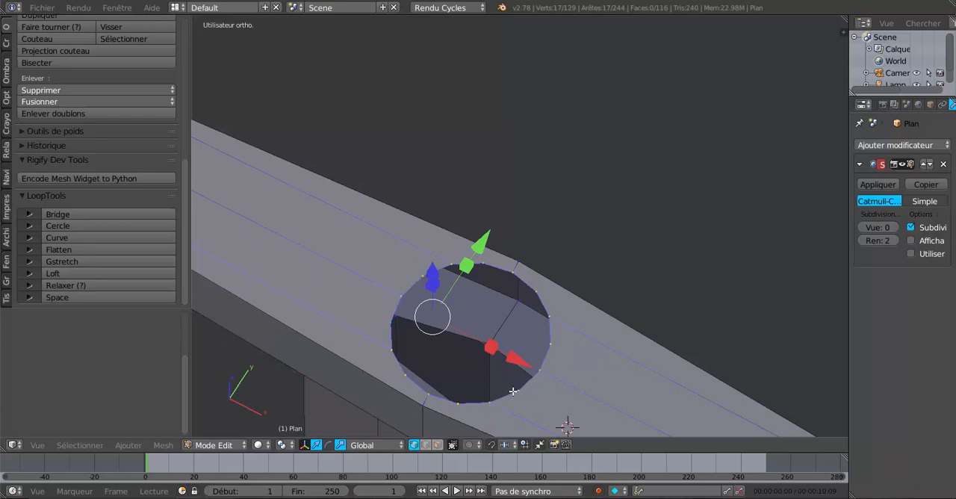
Step: Deselect the stray vertex near the crossguard's negative X tip so that only the hole's rim is selected
middle_drag(482, 379, 529, 351)
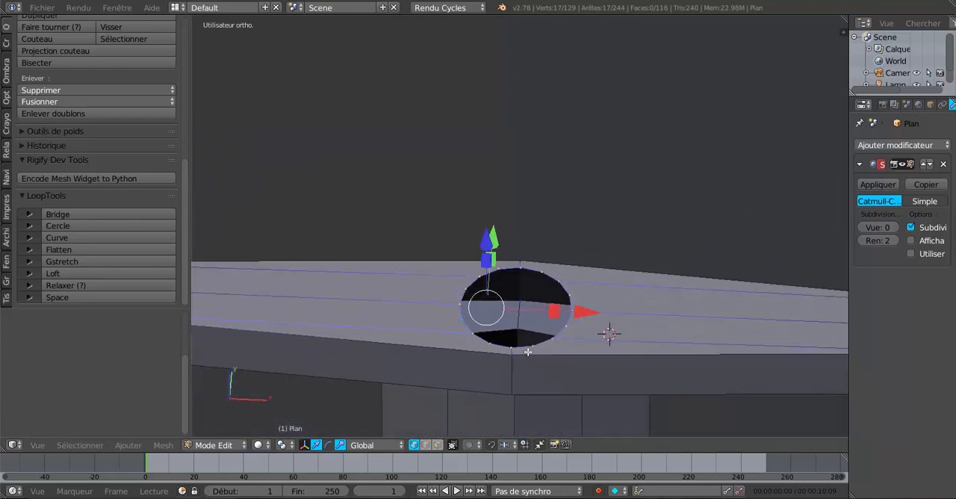
scroll(529, 351, down, 3)
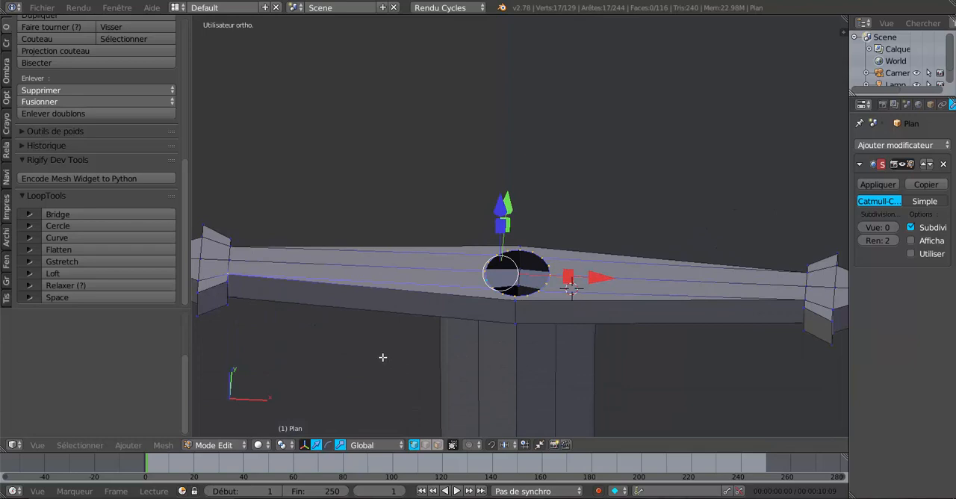
key(c)
middle_click(227, 270)
right_click(247, 268)
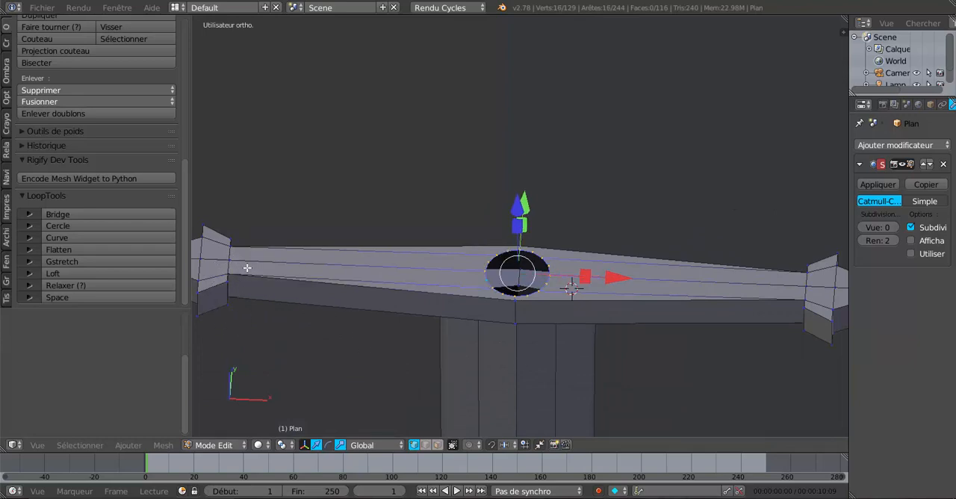
Step: Extrude the hole's rim and raise the new ring straight up along Z to begin the grip
middle_drag(621, 309, 619, 333)
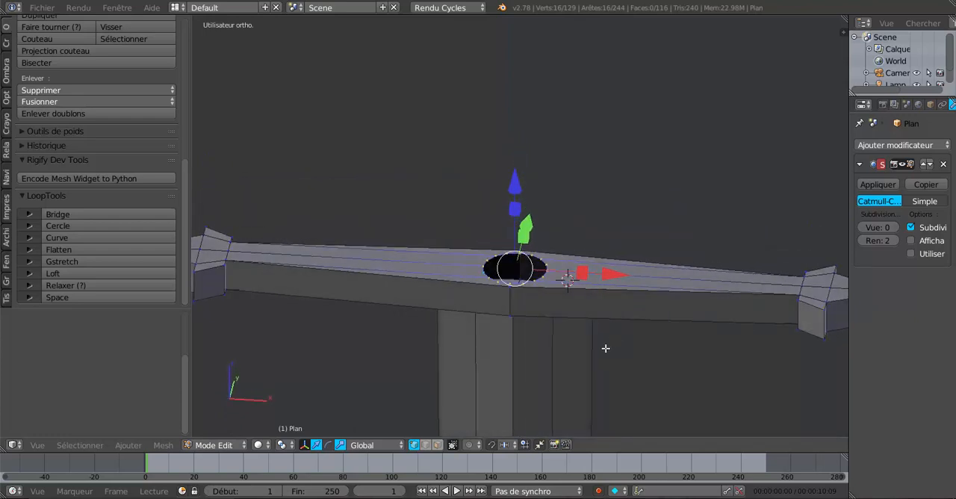
key(e)
right_click(605, 348)
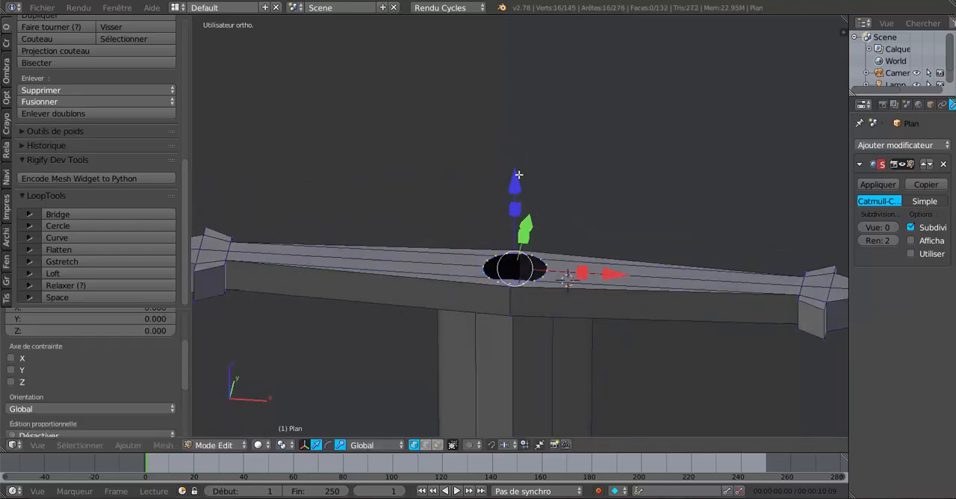
drag(518, 174, 518, 44)
middle_drag(470, 147, 662, 212)
Step: Raise the grip's top ring further along Z, scale it down slightly, and lower it a little to set the grip's length
scroll(663, 213, down, 5)
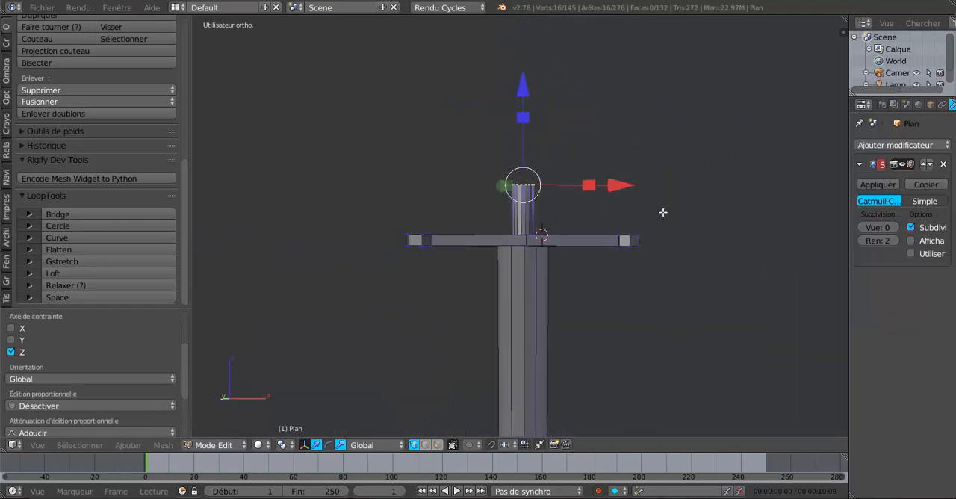
scroll(645, 247, down, 2)
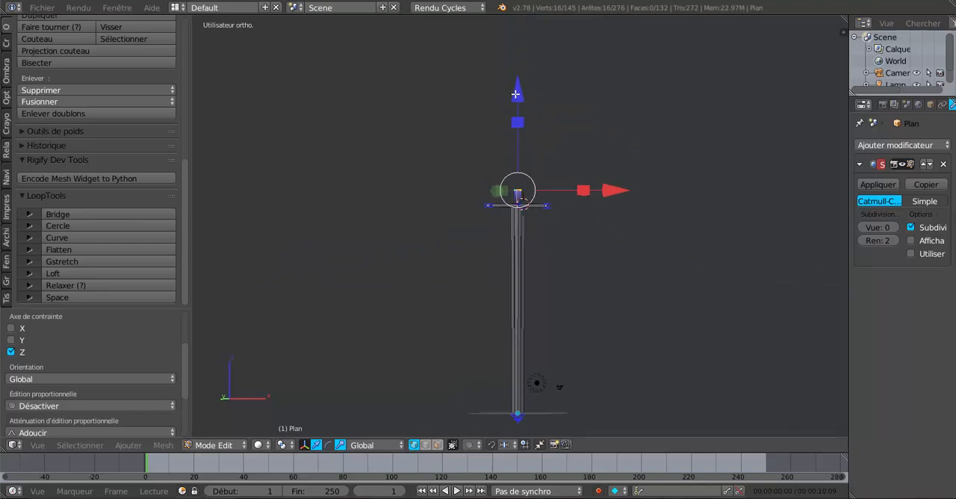
drag(516, 95, 523, 58)
scroll(560, 174, up, 1)
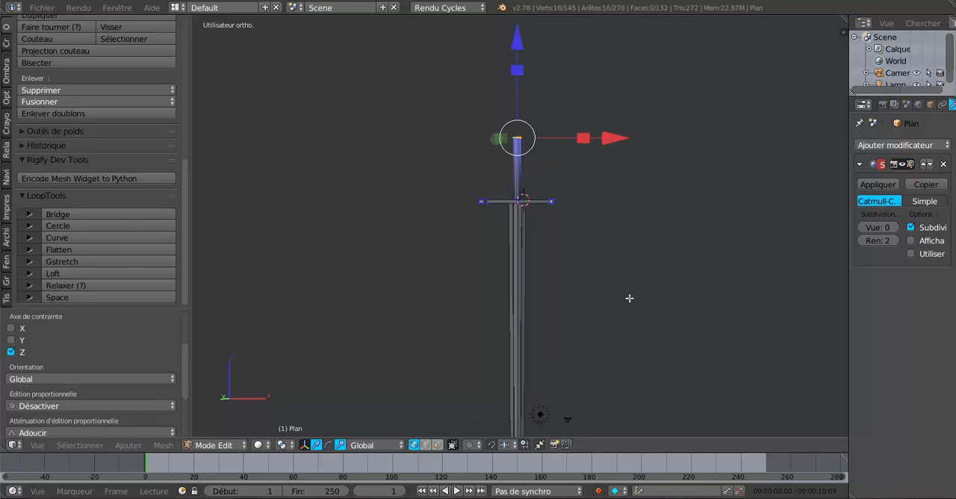
key(s)
click(610, 266)
drag(517, 55, 517, 56)
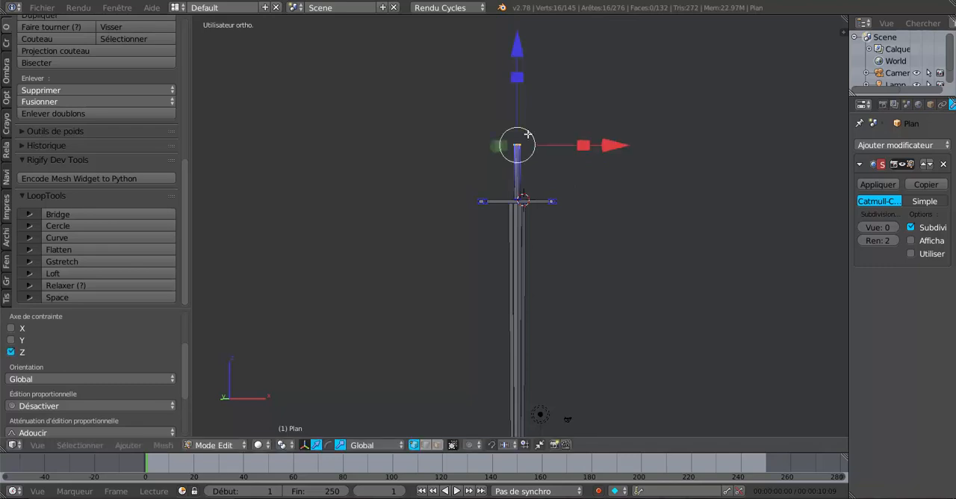
Step: Cap the grip's open top by extruding its rim and scaling the new ring to 0
scroll(529, 142, up, 3)
scroll(555, 226, down, 6)
scroll(556, 228, up, 4)
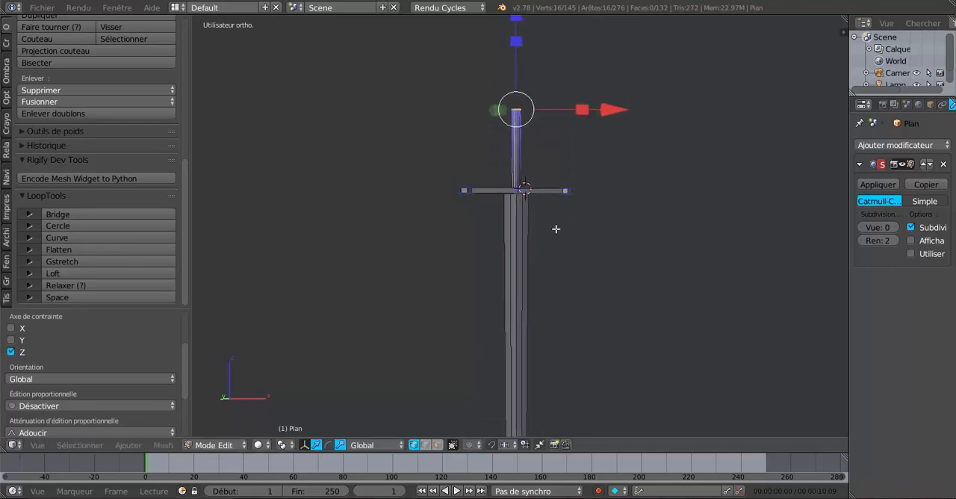
middle_drag(546, 198, 527, 290)
middle_drag(483, 260, 496, 216)
scroll(496, 216, up, 3)
shift+middle_drag(520, 188, 518, 276)
scroll(531, 234, up, 1)
scroll(531, 281, up, 2)
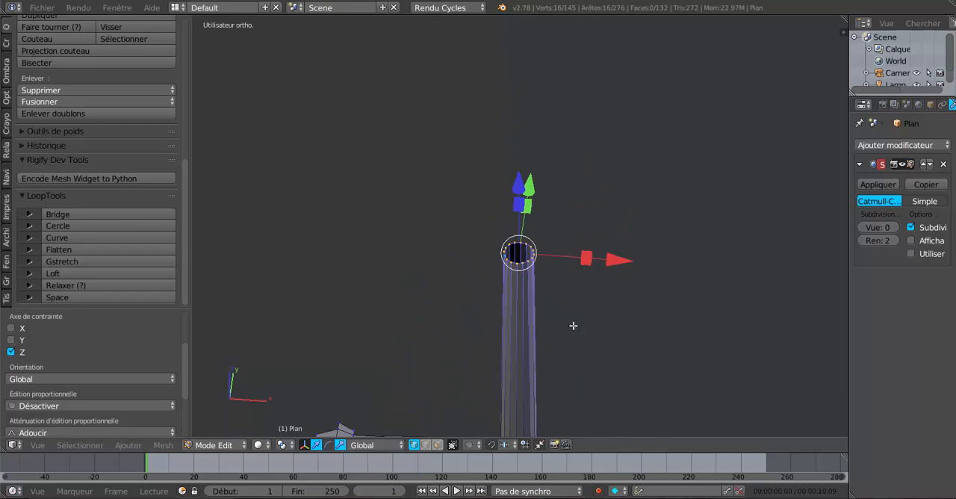
scroll(573, 327, up, 3)
shift+middle_drag(574, 329, 560, 314)
scroll(549, 277, up, 2)
key(e)
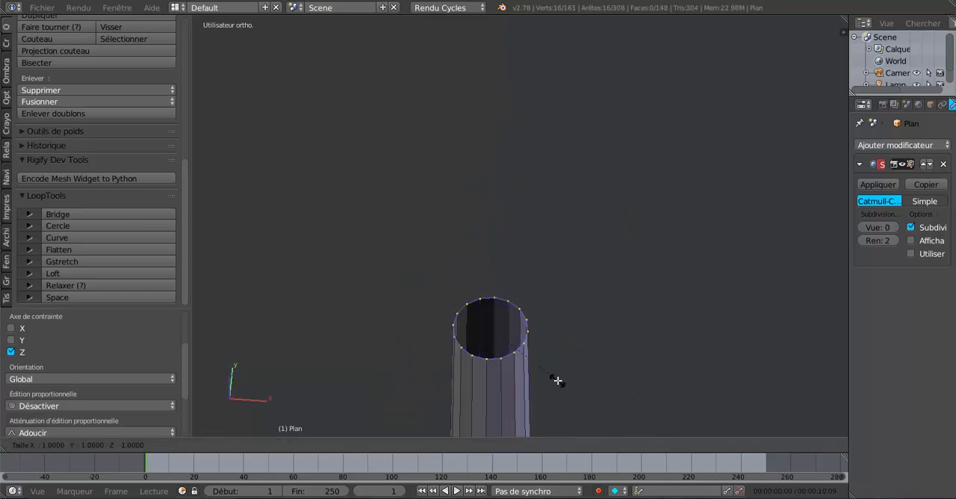
key(s)
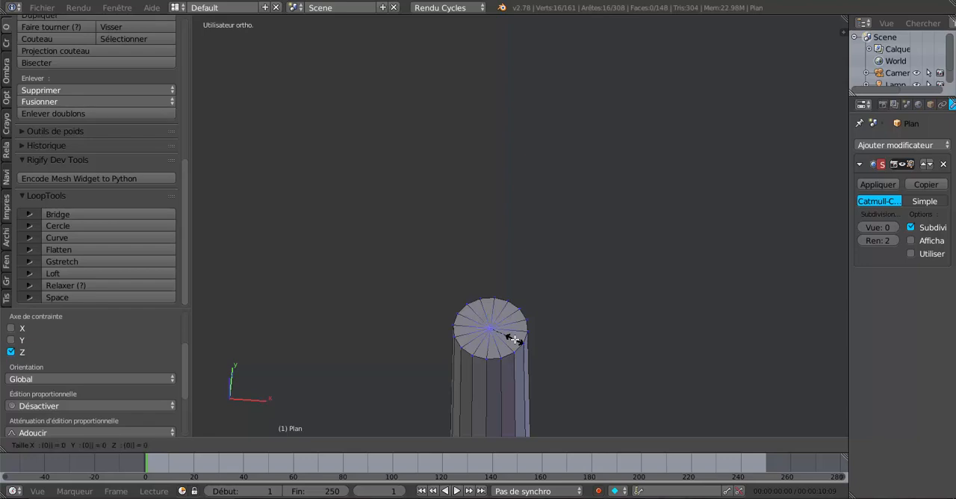
click(514, 340)
Step: Switch to face selection mode and select all the cap faces on top of the grip
click(438, 444)
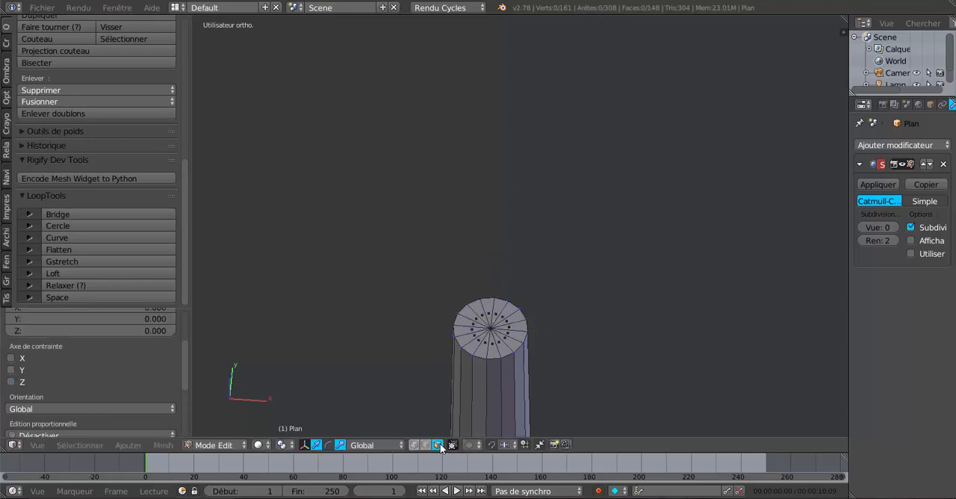
click(493, 327)
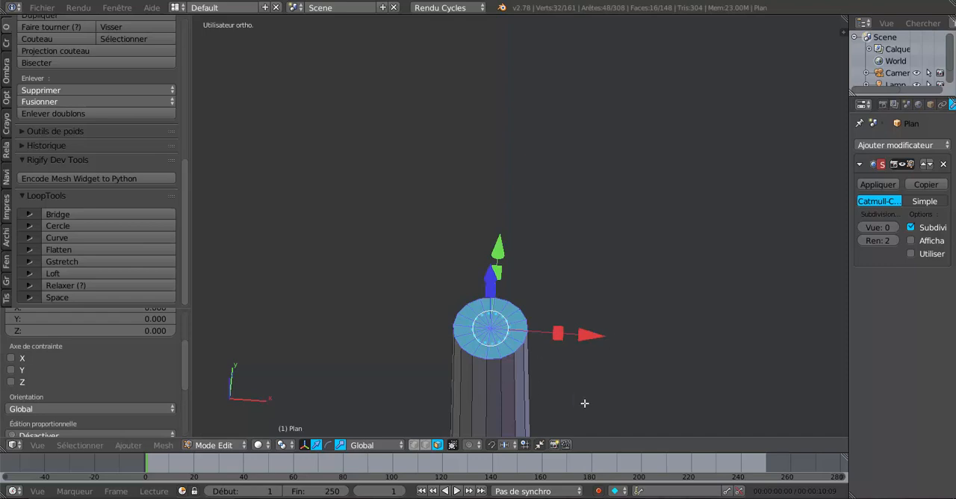
scroll(584, 404, up, 1)
shift+middle_drag(585, 402, 595, 318)
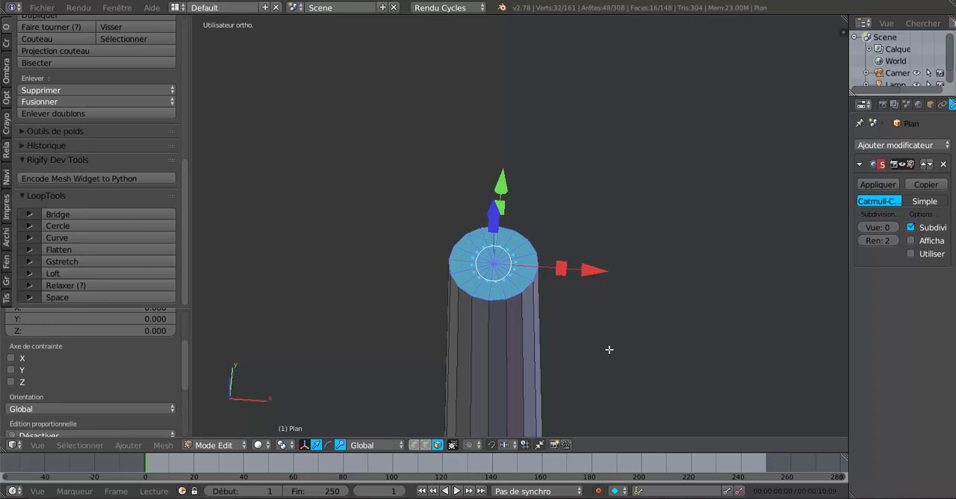
key(i)
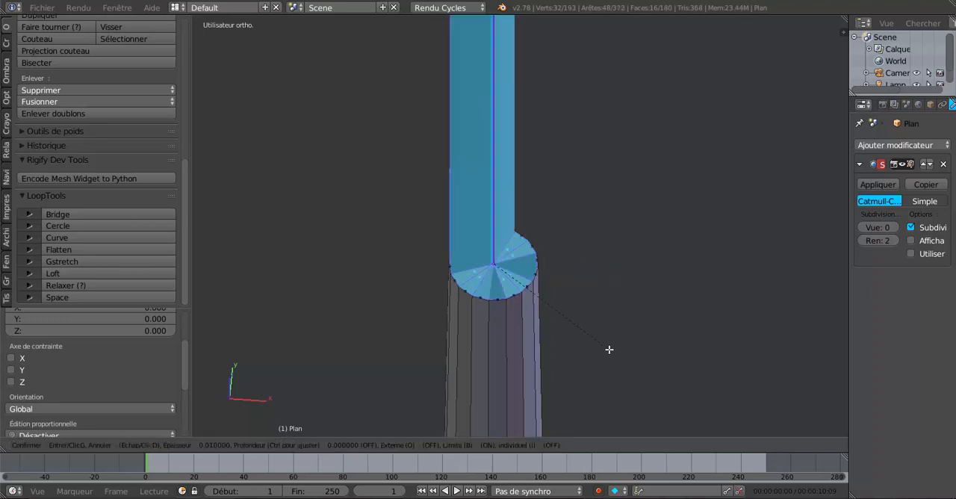
key(Escape)
scroll(610, 347, down, 4)
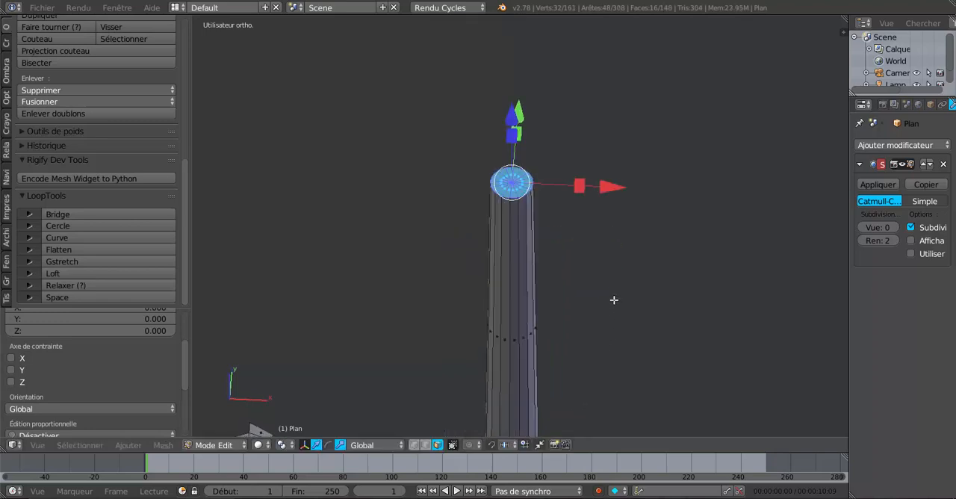
scroll(614, 295, up, 4)
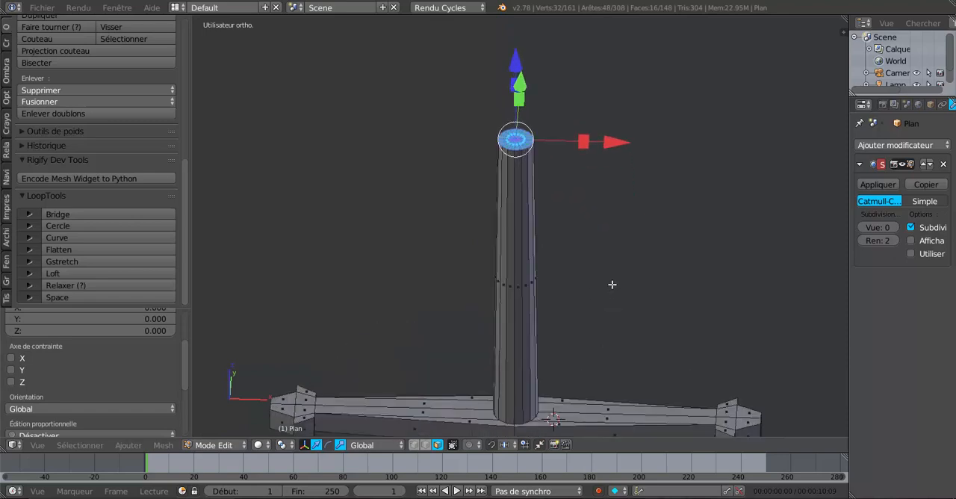
key(i)
key(i)
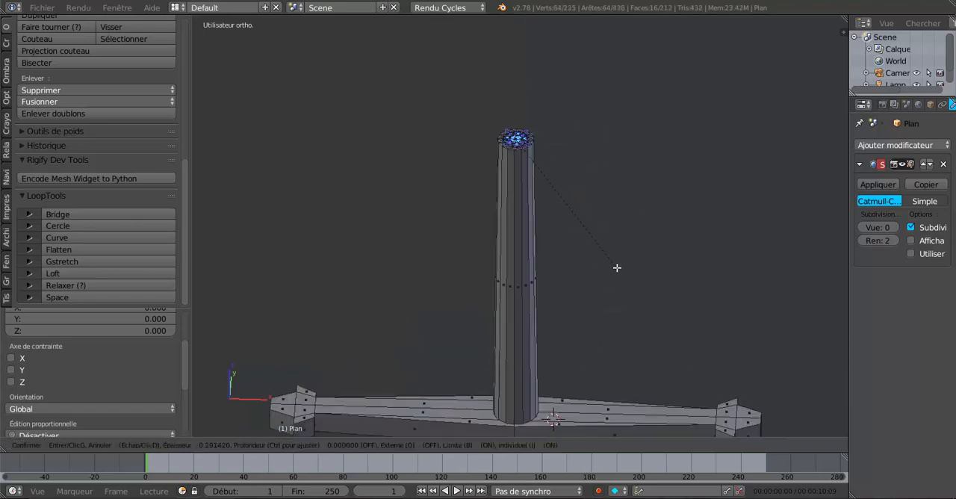
key(Escape)
Step: Clear the selection and examine the grip and its cap in wireframe display and in object mode
key(a)
scroll(617, 268, down, 4)
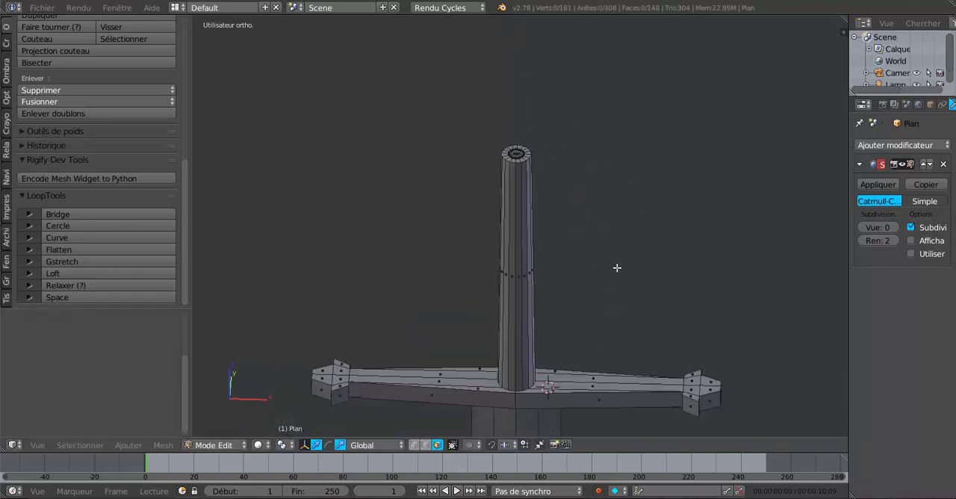
key(z)
mouse_move(582, 318)
middle_down()
mouse_move(583, 267)
mouse_move(593, 258)
mouse_move(561, 388)
mouse_move(561, 331)
mouse_move(561, 368)
mouse_move(545, 298)
middle_up()
key(Tab)
key(Tab)
key(z)
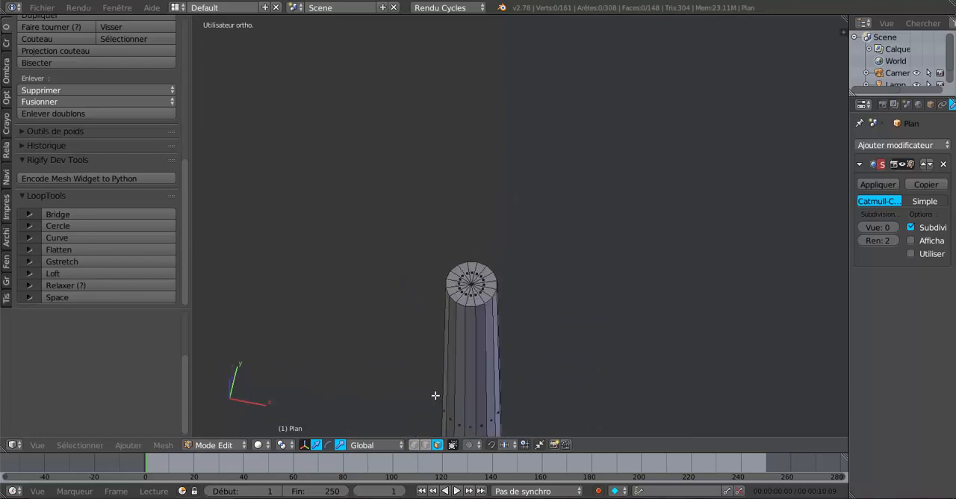
shift+middle_drag(504, 346, 533, 336)
Step: Select the whole mesh and remove its duplicate vertices
key(a)
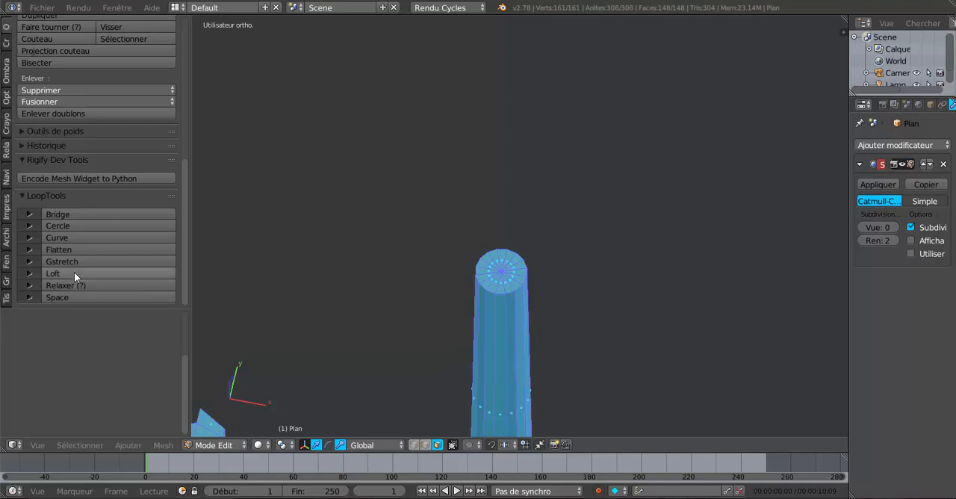
click(57, 112)
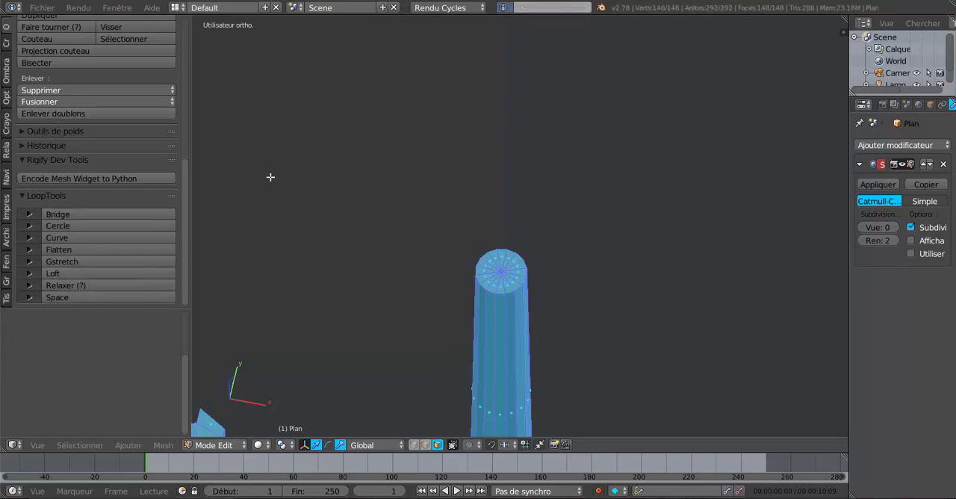
scroll(560, 322, up, 4)
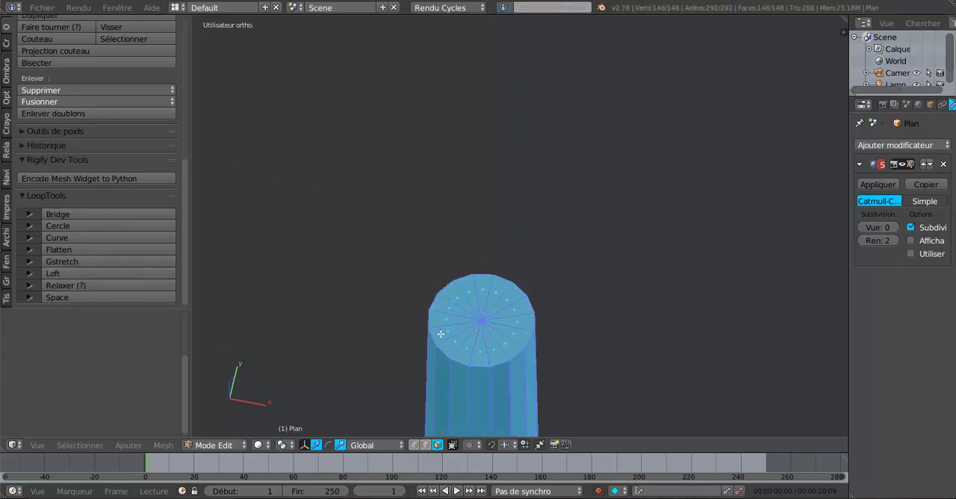
scroll(583, 271, up, 3)
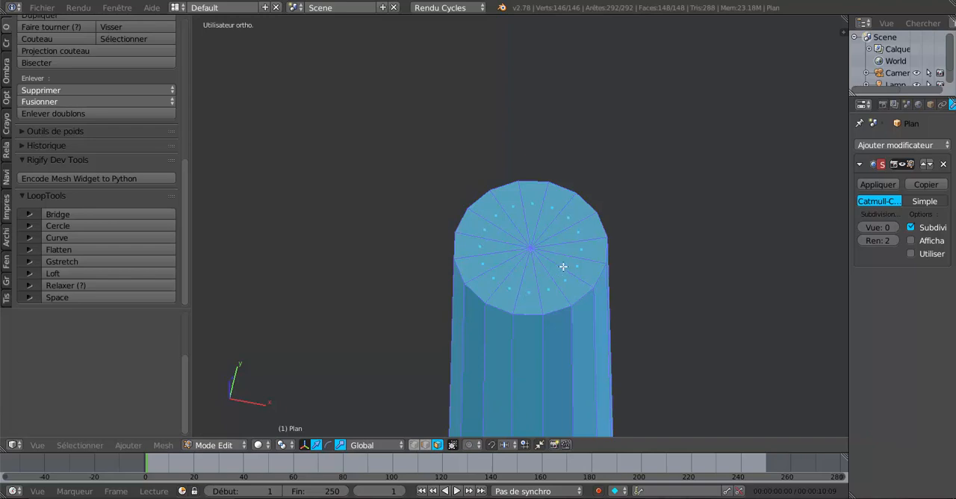
Step: Select only the cap faces on top of the grip and inset them with a thickness of 0.0065
key(a)
alt+right_click(531, 252)
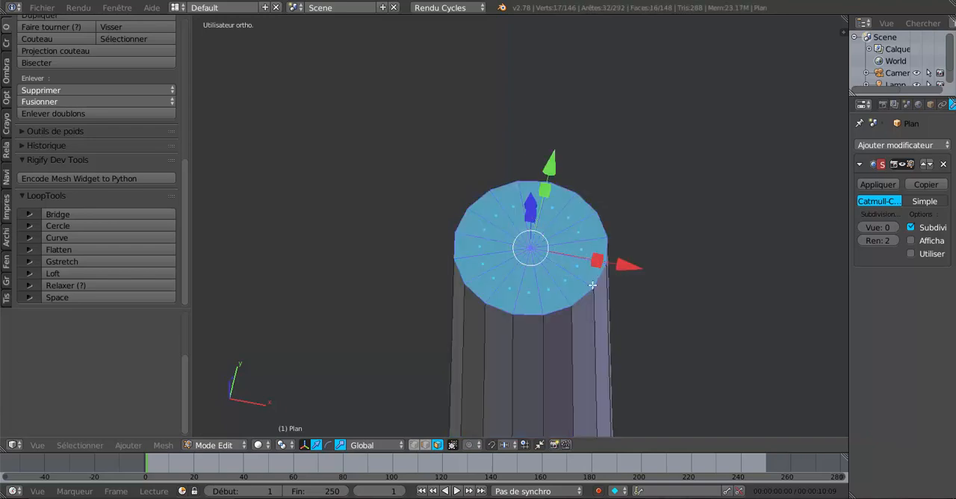
scroll(620, 310, down, 2)
key(i)
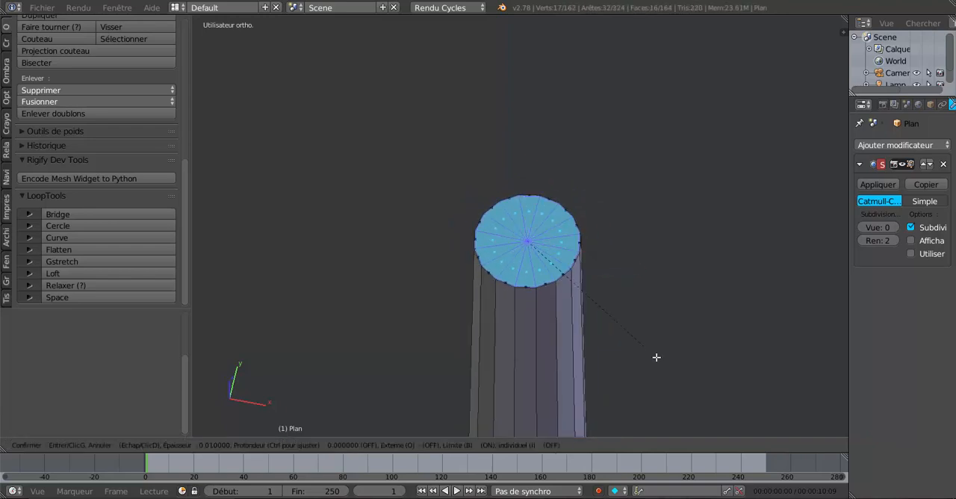
click(656, 357)
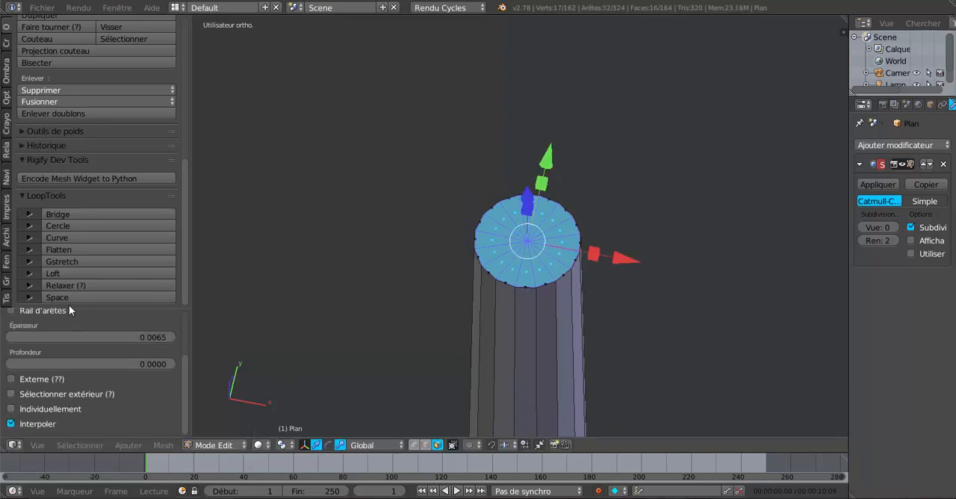
Step: Enable the Individual option for the inset of the grip's cap faces
drag(69, 309, 93, 195)
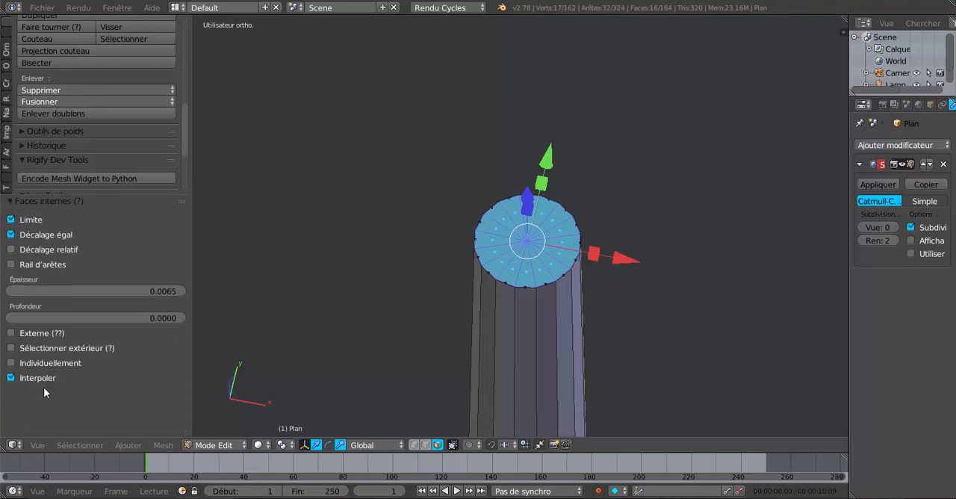
click(11, 364)
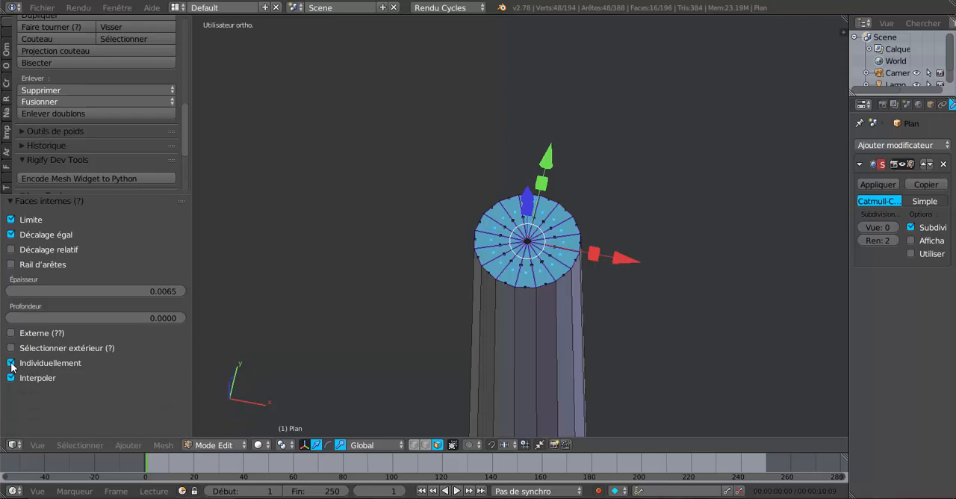
scroll(523, 362, up, 2)
scroll(525, 360, down, 1)
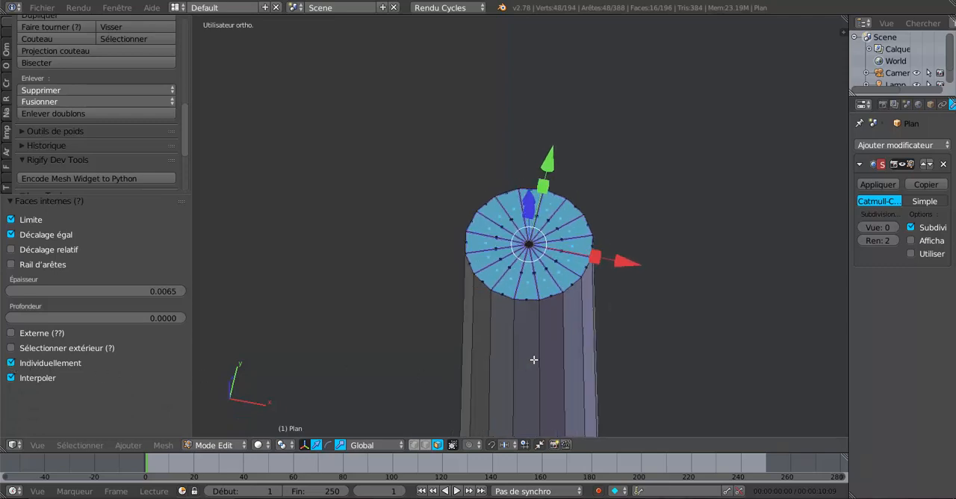
Step: In front view, extrude the cap faces, raise them 0.122 along Z, and scale them up about 1.2 times to start the pommel
middle_drag(567, 373, 567, 342)
scroll(602, 344, down, 5)
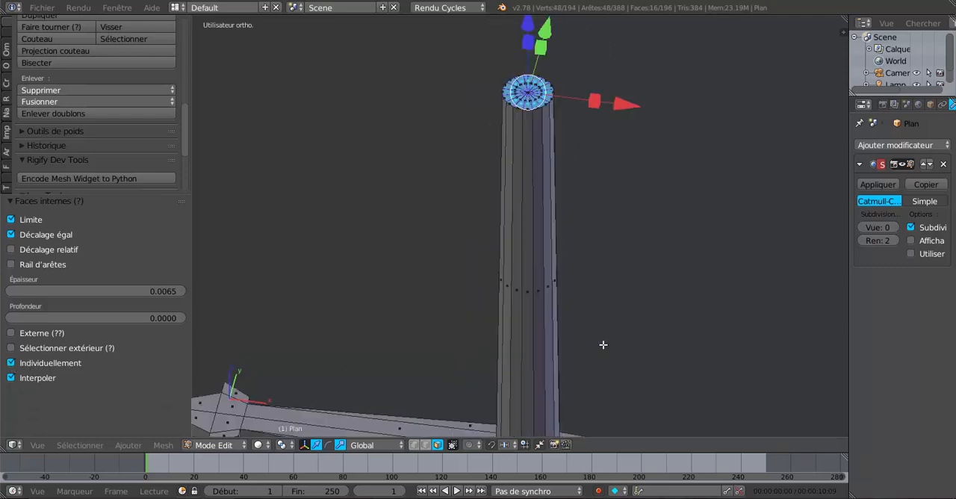
key(KP_1)
scroll(602, 345, down, 4)
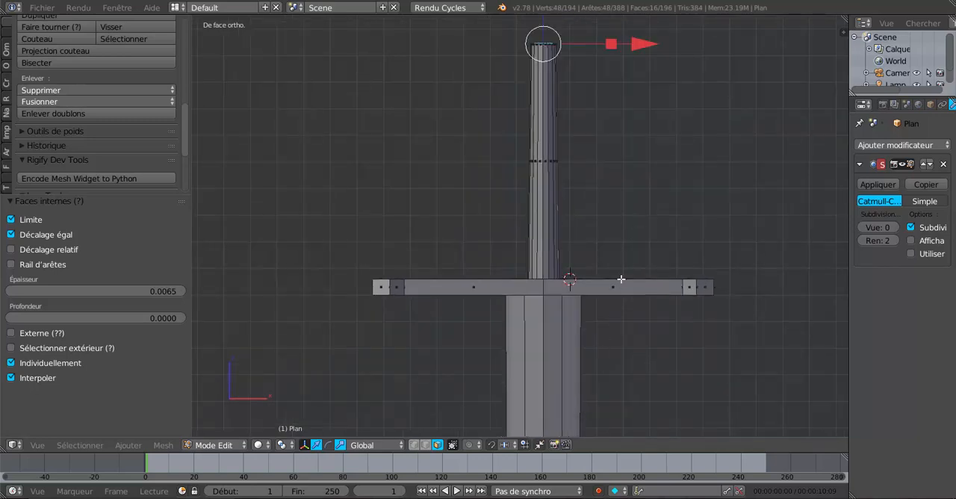
shift+middle_drag(620, 277, 593, 356)
scroll(550, 297, up, 3)
shift+middle_drag(549, 296, 581, 339)
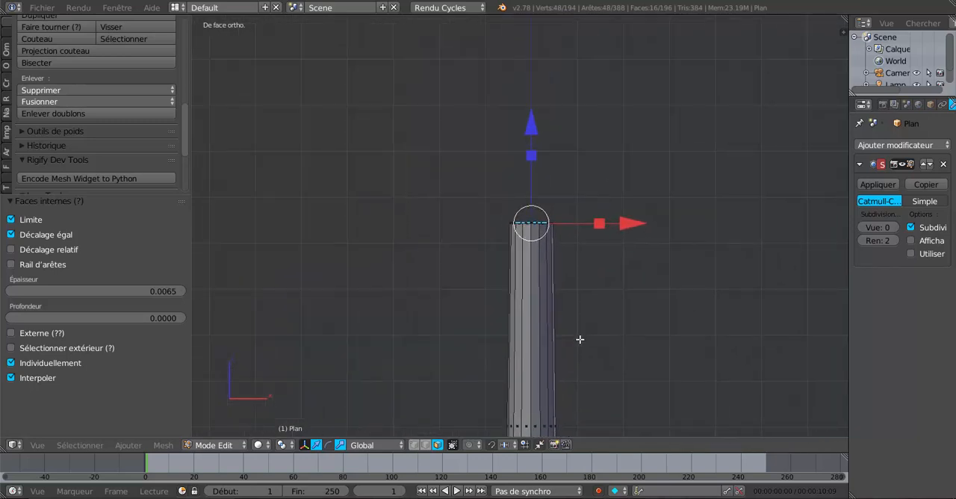
scroll(571, 325, up, 3)
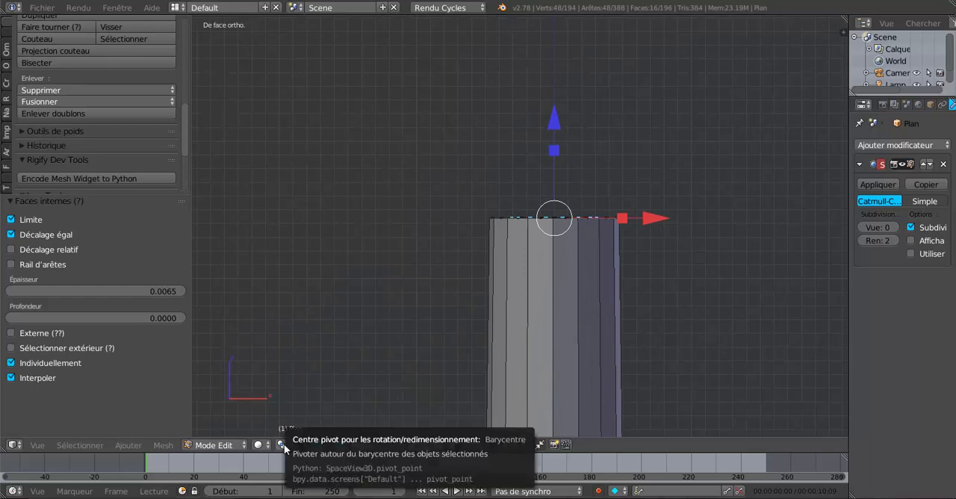
key(e)
right_click(590, 335)
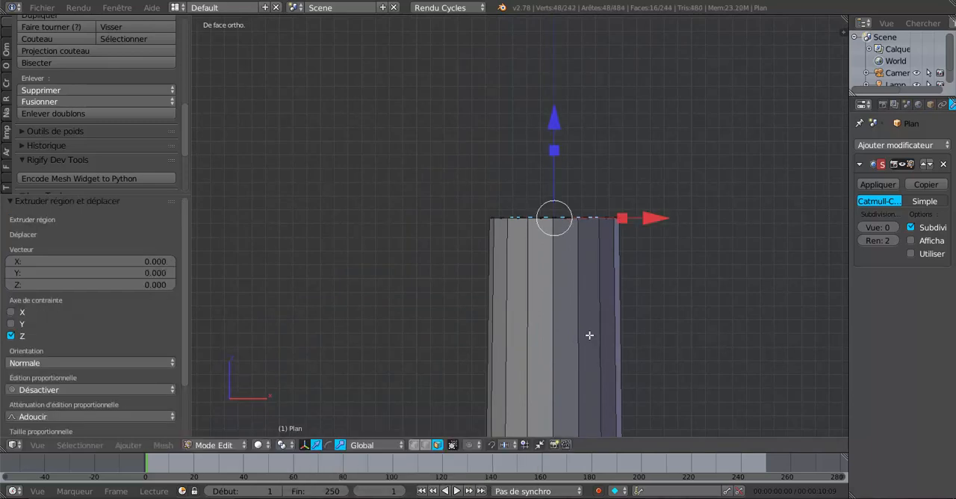
drag(555, 121, 555, 106)
key(s)
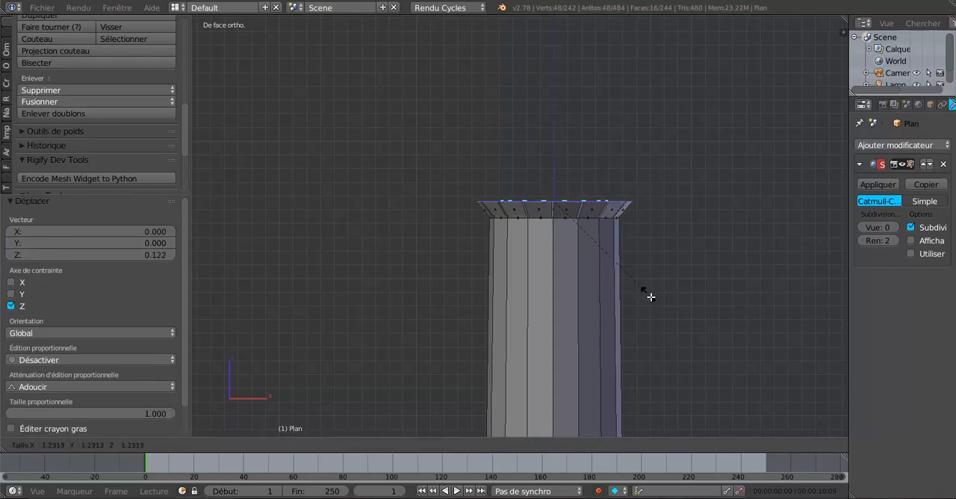
click(655, 301)
Step: Extrude a second pommel layer, raise it 0.104 along Z, and scale it up about 1.15 times
drag(550, 108, 558, 100)
key(e)
right_click(542, 266)
key(s)
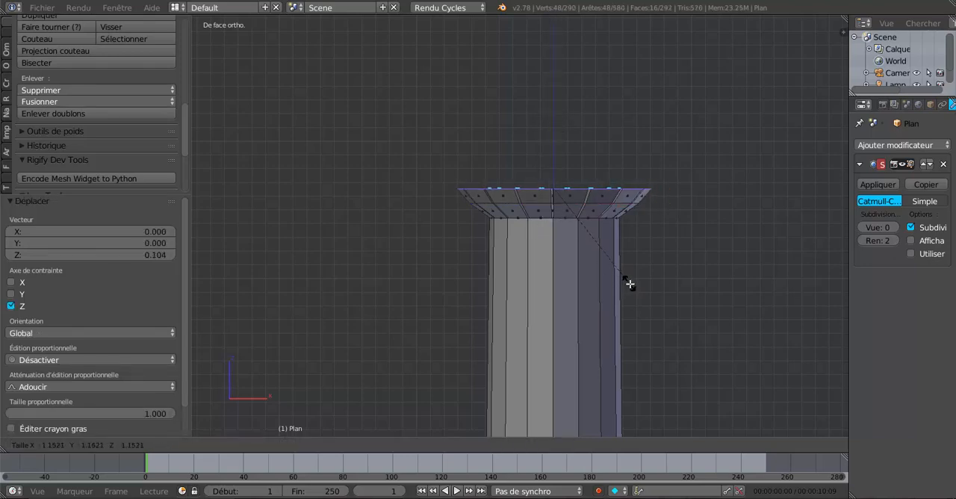
click(630, 284)
Step: Extrude a third pommel layer, raise it 0.087 along Z, and scale it up by 1.092
key(e)
right_click(574, 161)
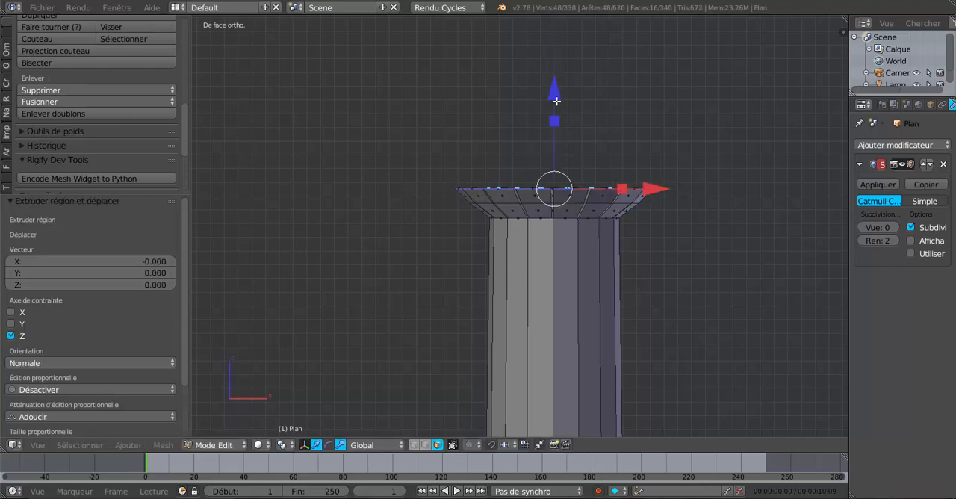
drag(556, 100, 556, 89)
key(s)
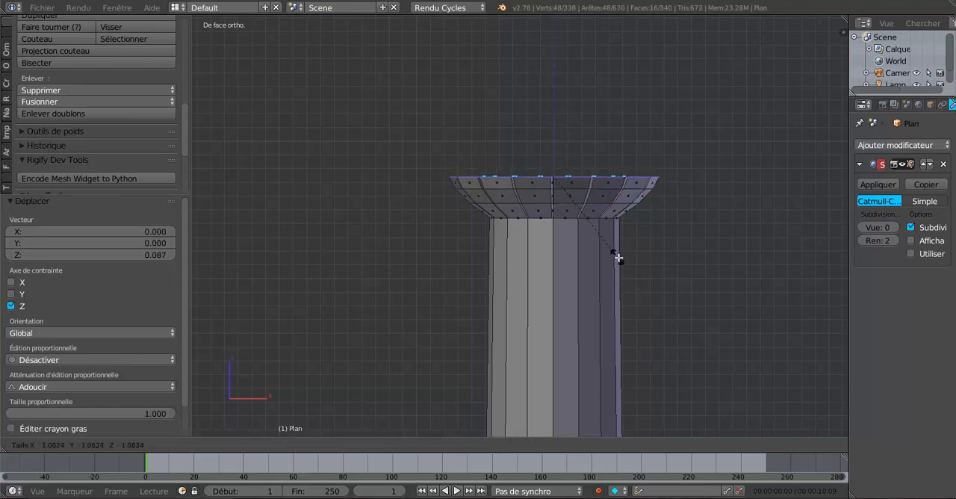
click(620, 258)
Step: Extrude a fourth pommel layer, raise it 0.088 along Z, and scale it up about 1.07 times
scroll(627, 278, down, 4)
scroll(630, 289, down, 2)
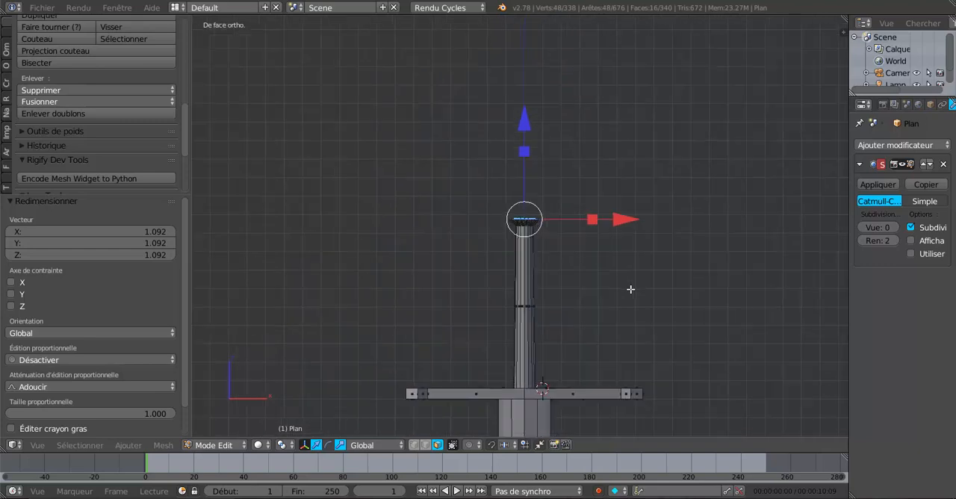
scroll(630, 289, up, 8)
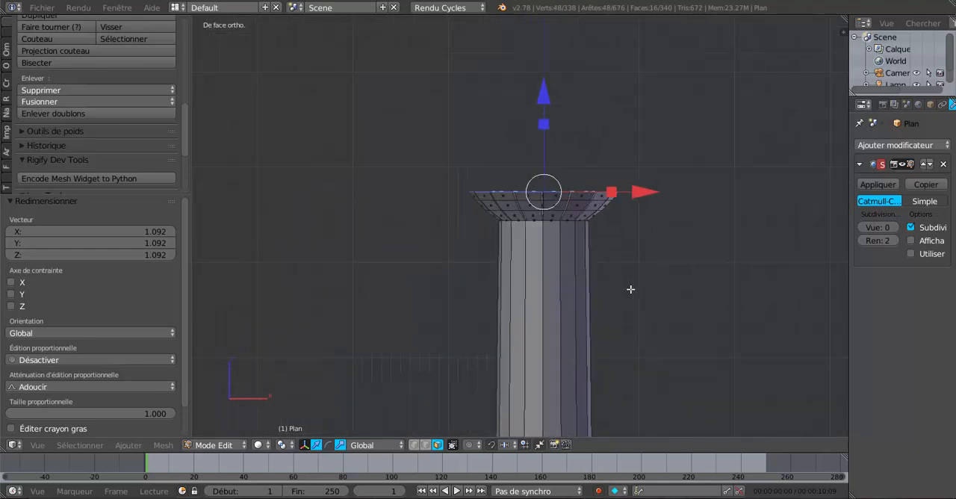
key(e)
right_click(631, 290)
drag(551, 99, 551, 94)
key(s)
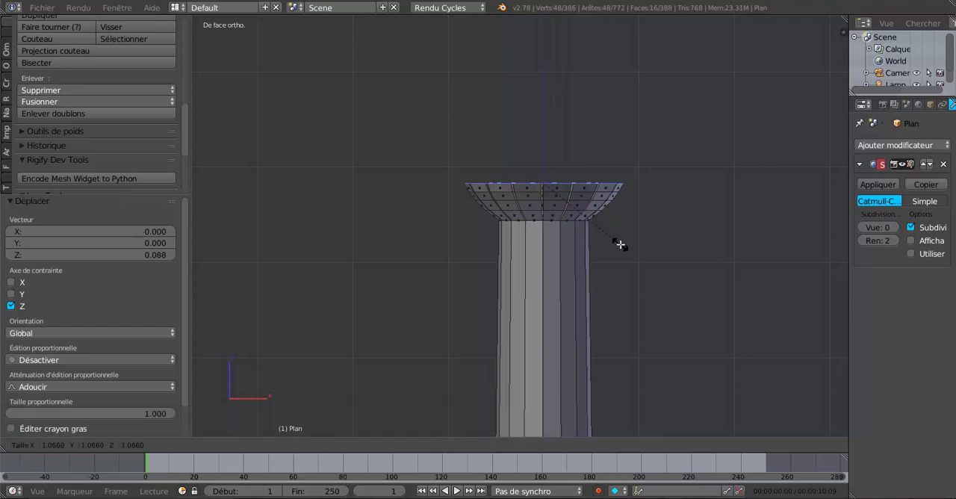
click(621, 244)
Step: Extrude a fifth pommel layer, raise it 0.125 along Z, and scale it to 0.973
key(e)
click(621, 244)
drag(547, 107, 549, 83)
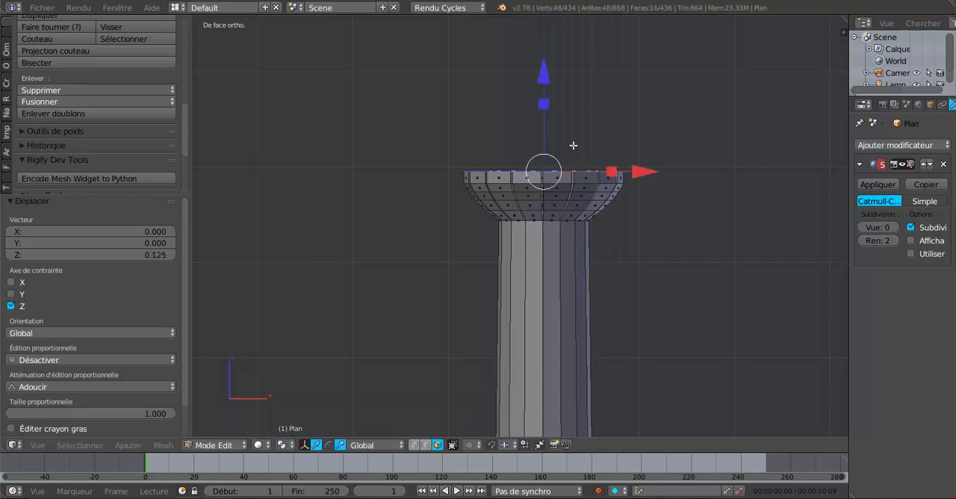
key(s)
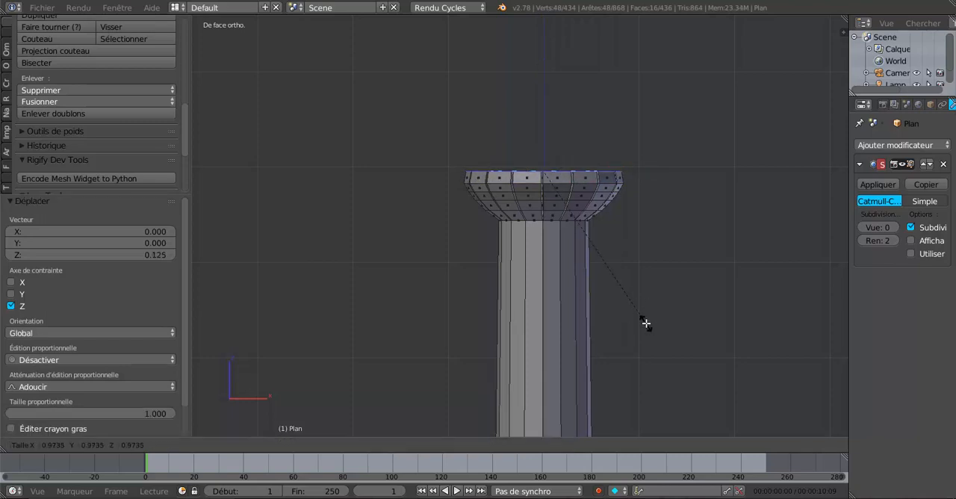
click(646, 323)
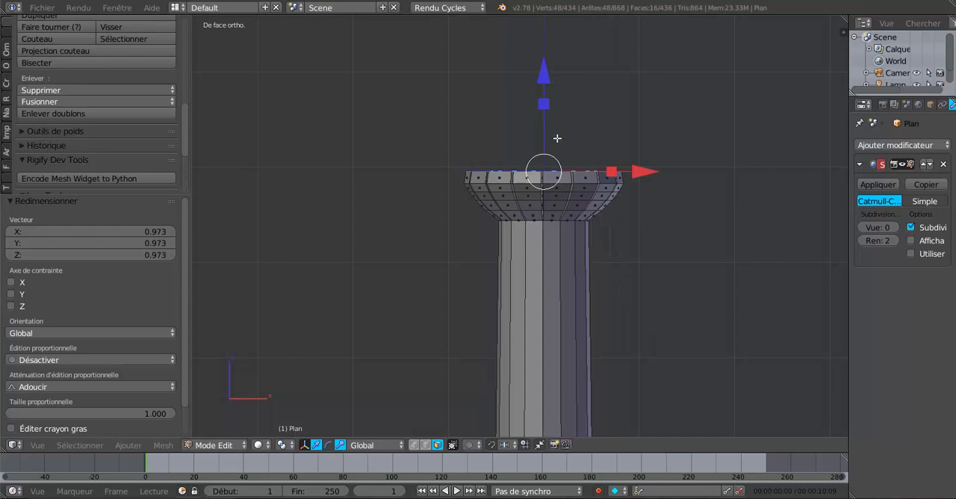
Step: Extrude a sixth pommel layer, raise it 0.119 along Z, and scale it down slightly
key(e)
right_click(591, 176)
drag(549, 82, 550, 71)
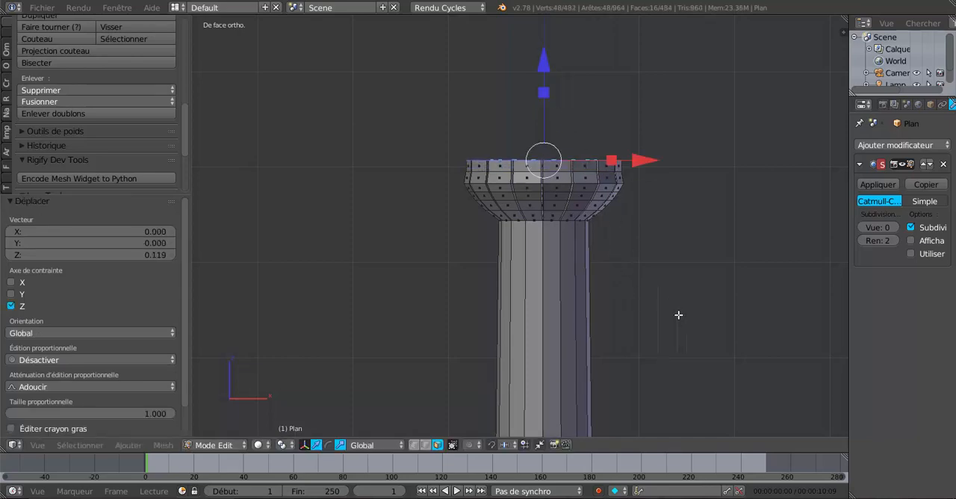
key(s)
click(676, 304)
key(e)
click(677, 304)
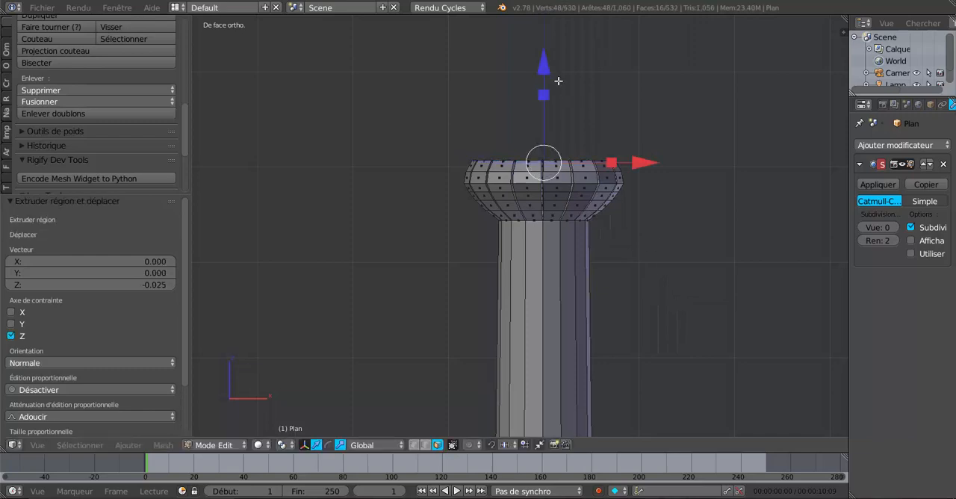
key(ctrl+z)
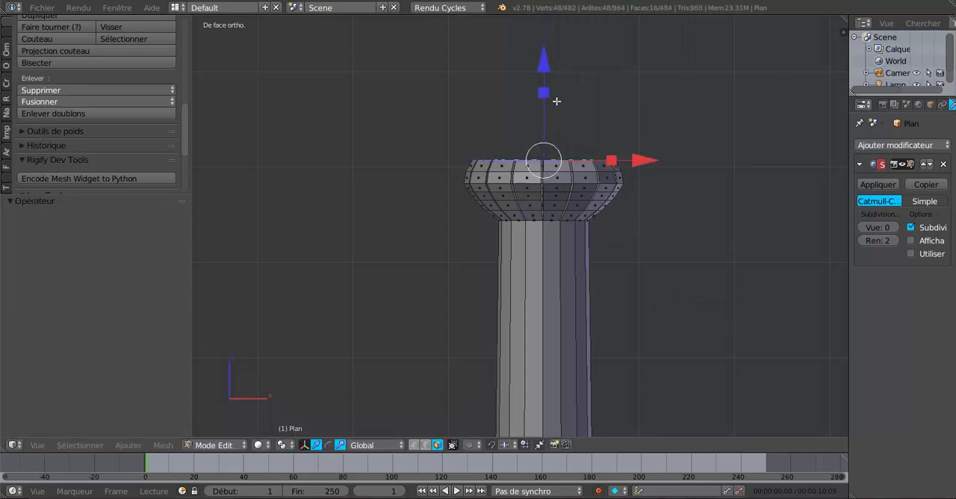
Step: Extrude a seventh pommel layer, raise it 0.132 along Z, and narrow it further
drag(544, 66, 547, 58)
key(e)
click(617, 228)
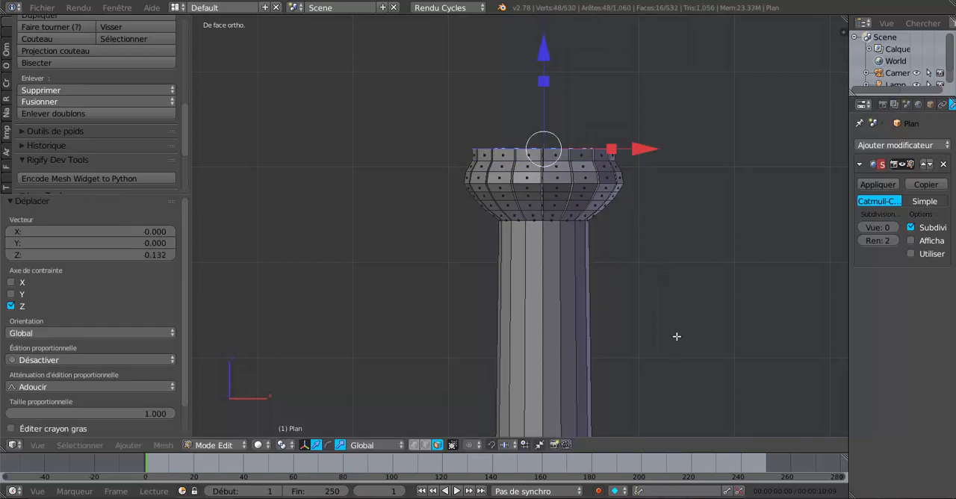
Step: Extrude a final pommel layer, raise it 0.150 along Z, and scale it to about 0.32 to round off the top
key(e)
click(665, 293)
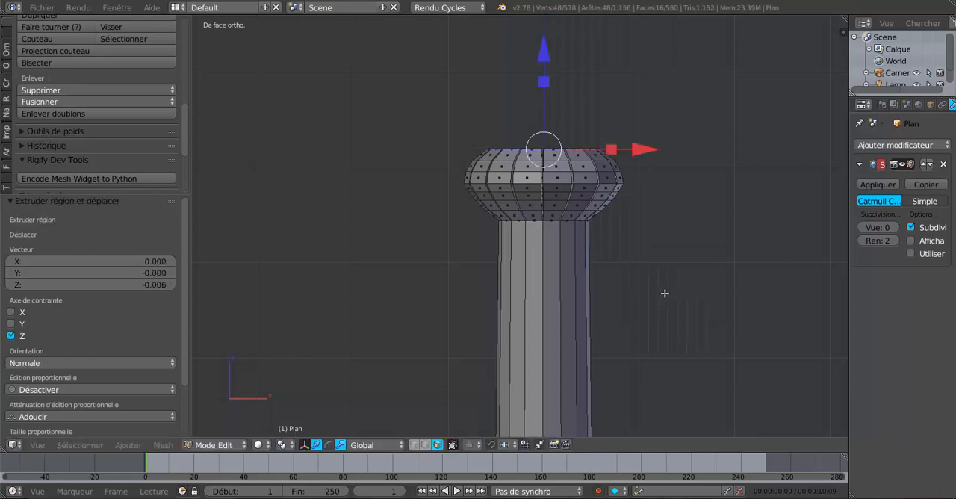
drag(549, 58, 549, 50)
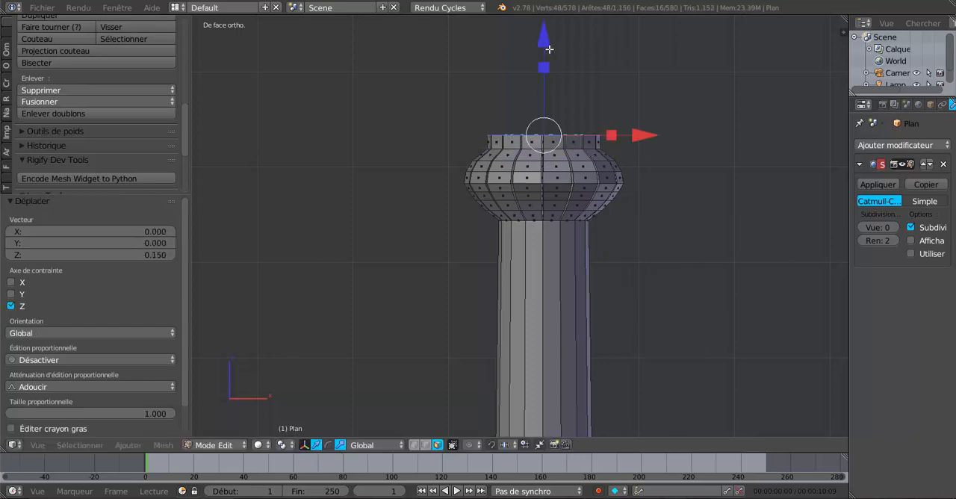
key(s)
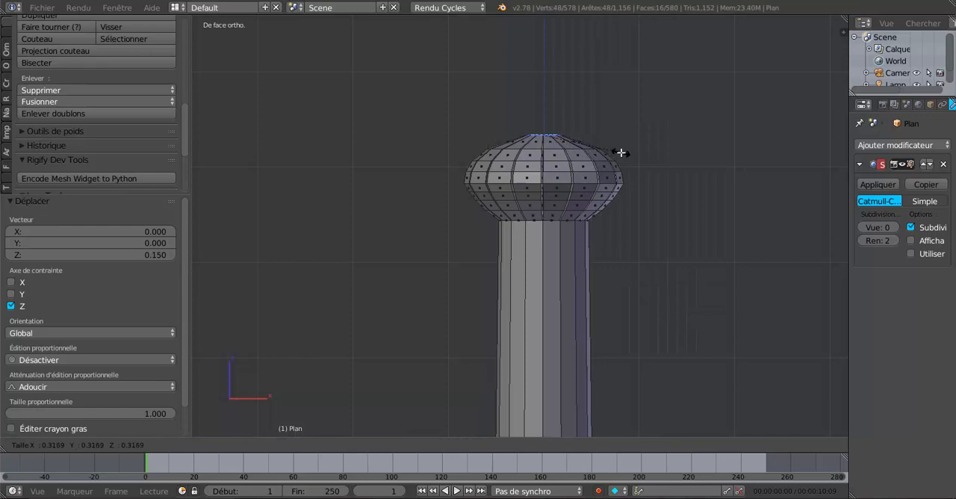
click(621, 153)
Step: Leave Edit Mode, widen the modifier settings area, and set the sword's viewport subdivision level to 1
key(Tab)
scroll(635, 223, down, 5)
middle_drag(617, 347, 632, 348)
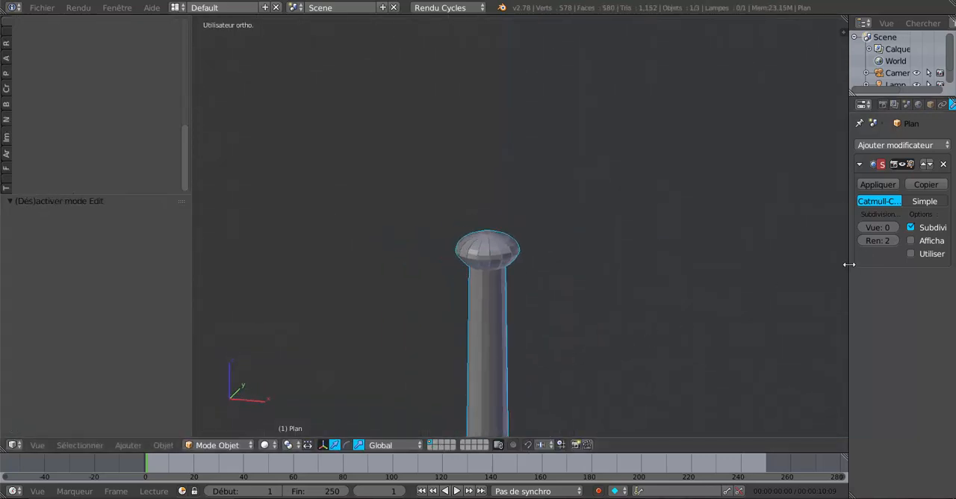
drag(849, 265, 792, 262)
click(868, 226)
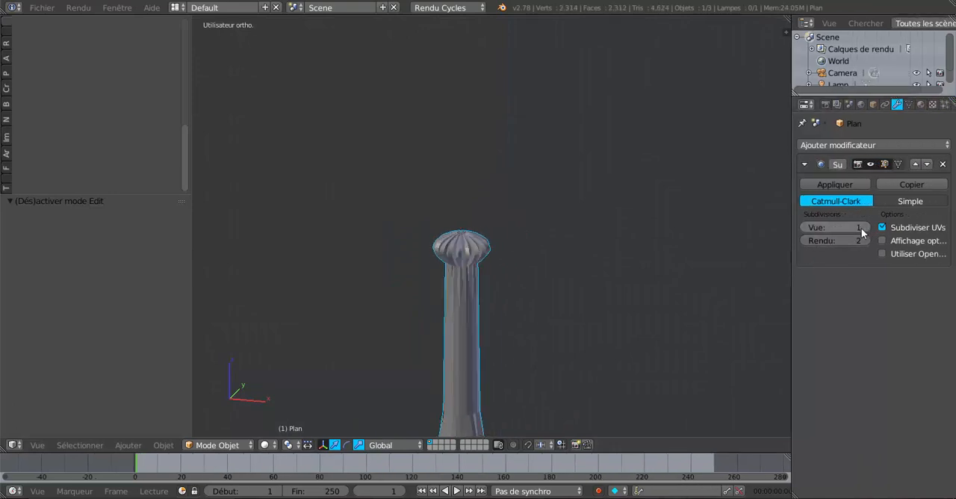
scroll(507, 327, up, 3)
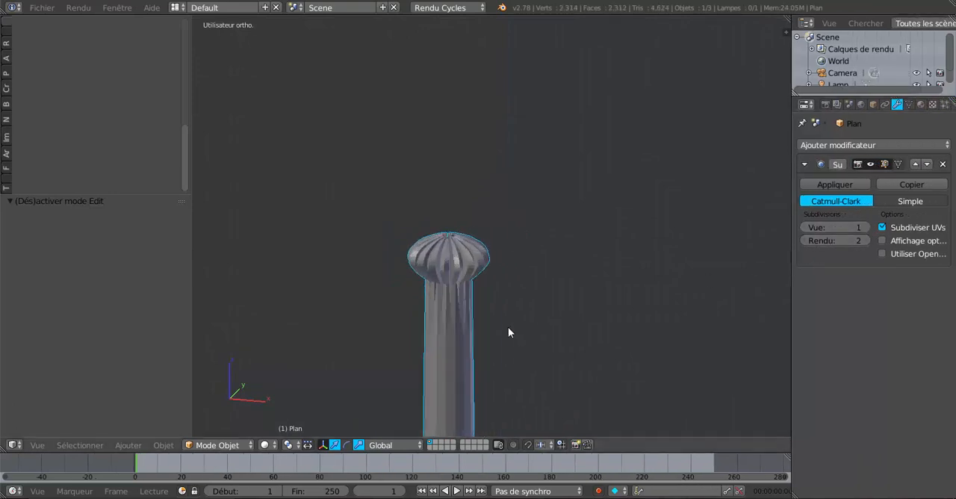
Step: Apply smooth shading to the sword and check the result on the pommel, grip and guard
click(45, 9)
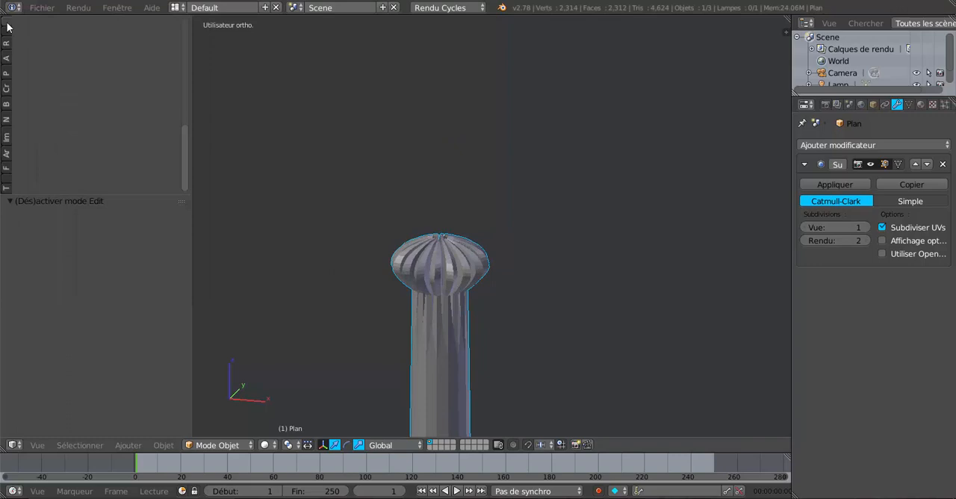
click(7, 23)
scroll(30, 160, down, 4)
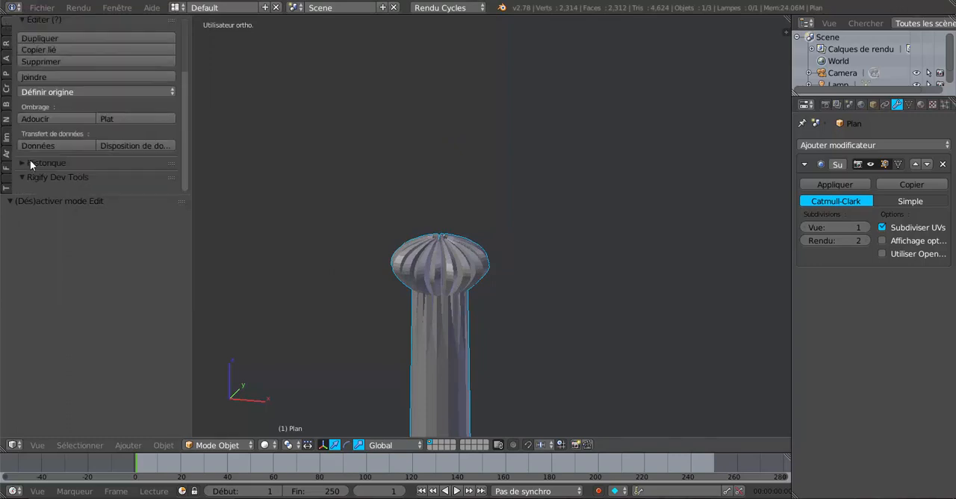
click(36, 119)
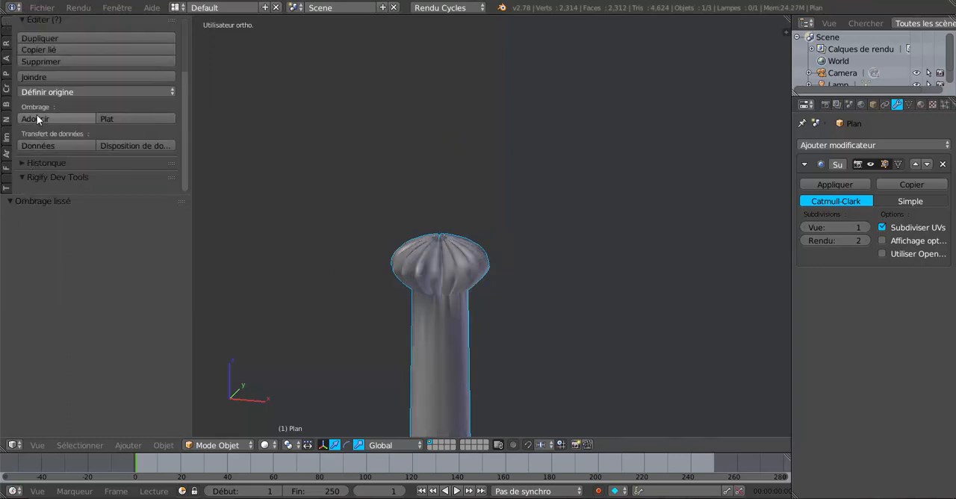
middle_drag(427, 283, 485, 288)
scroll(408, 313, down, 8)
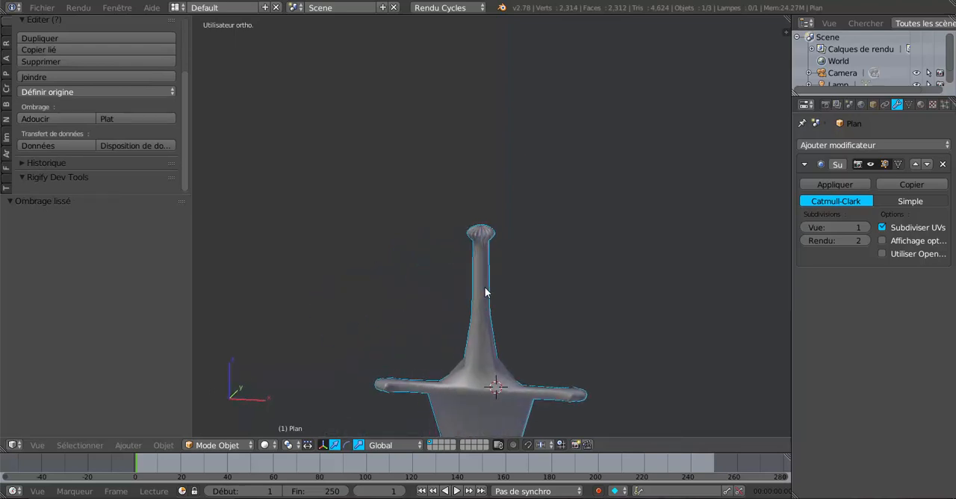
Step: Set the viewport subdivision level to 0 and apply flat shading to the sword
click(804, 226)
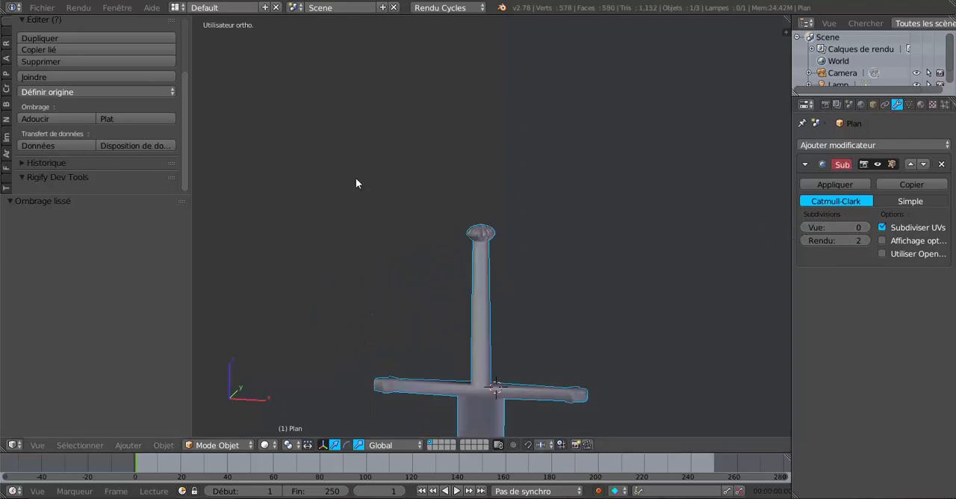
click(121, 116)
middle_drag(647, 286, 620, 256)
Step: Return to Edit Mode and switch to vertex selection for editing around the guard
key(Tab)
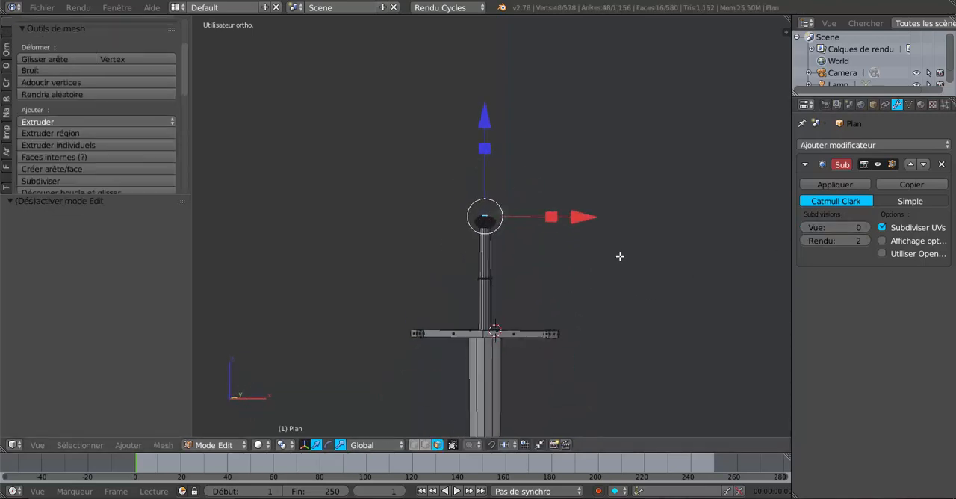
key(KP_1)
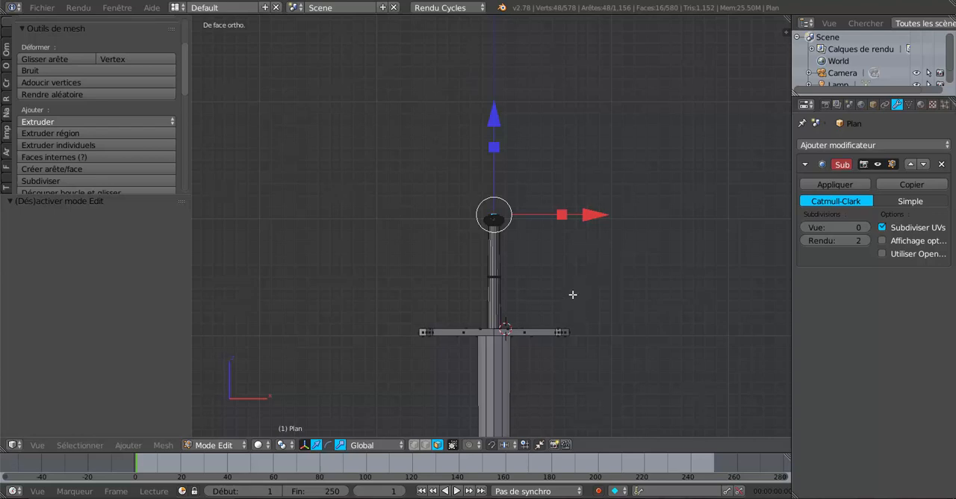
shift+middle_drag(565, 329, 455, 183)
scroll(504, 294, up, 3)
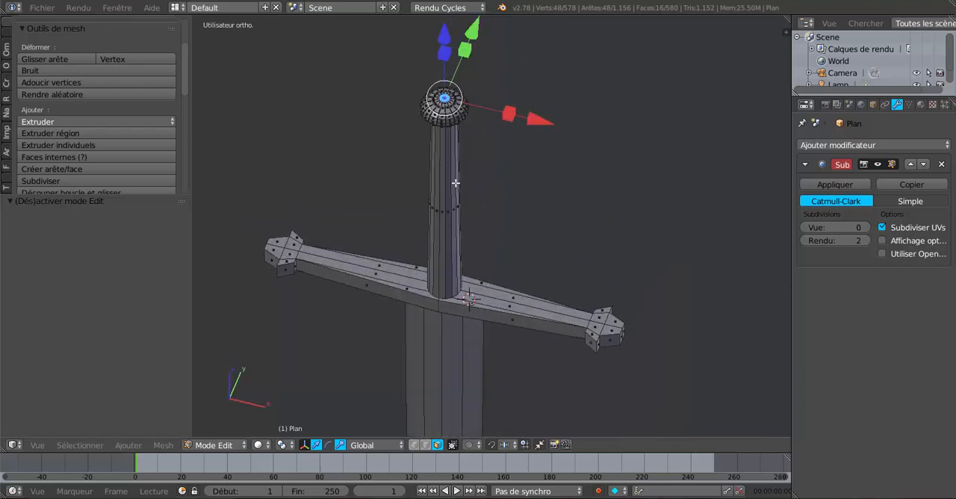
middle_drag(463, 279, 444, 311)
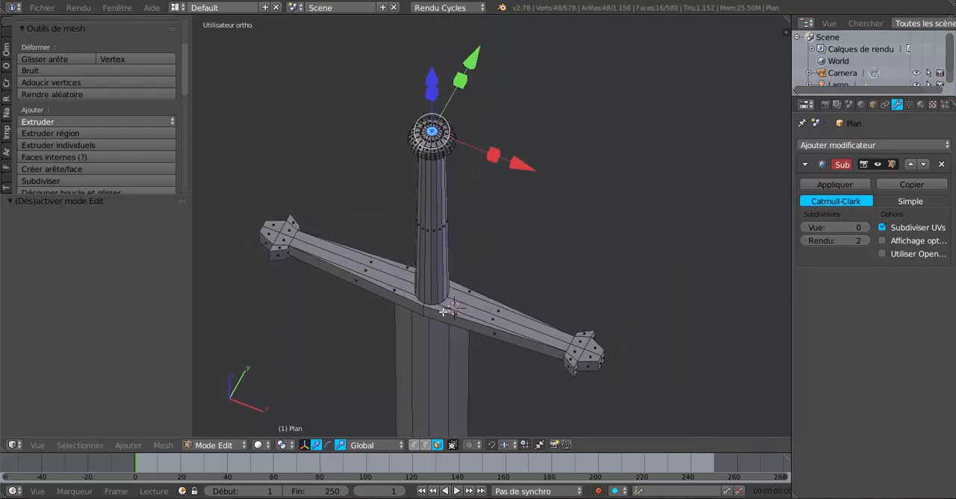
middle_drag(463, 374, 490, 363)
click(414, 445)
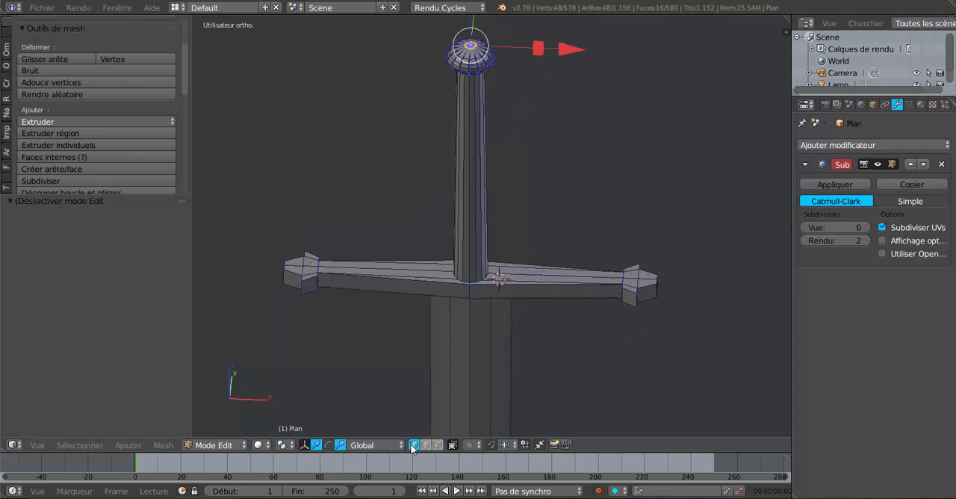
scroll(458, 336, up, 1)
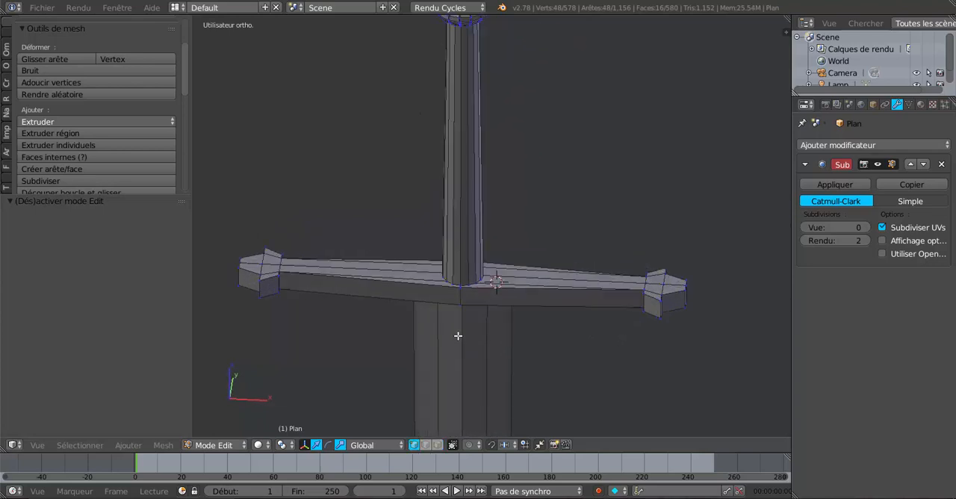
Step: Select the four vertices at the middle of the guard's front and back sides and scale them 1.445 along Y
right_click(459, 292)
shift+right_click(459, 301)
middle_drag(535, 327, 354, 320)
shift+right_click(407, 162)
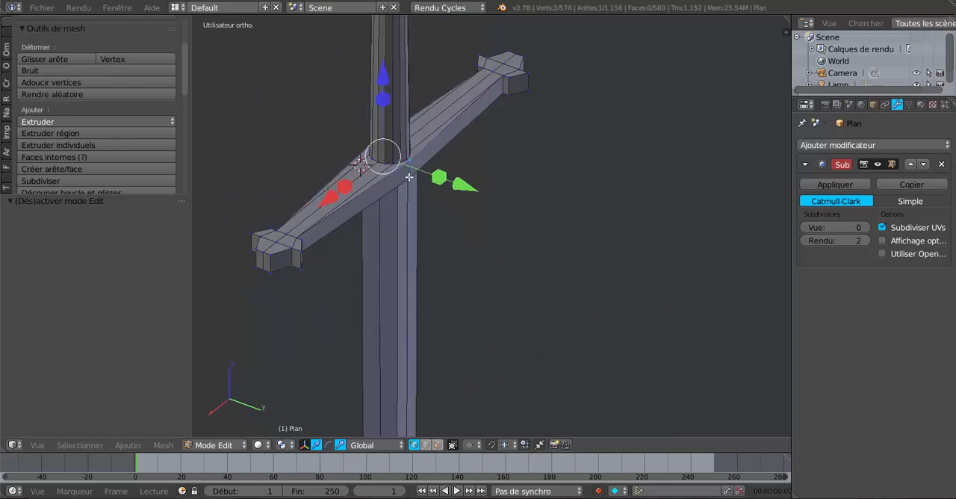
shift+right_click(410, 177)
key(s)
key(y)
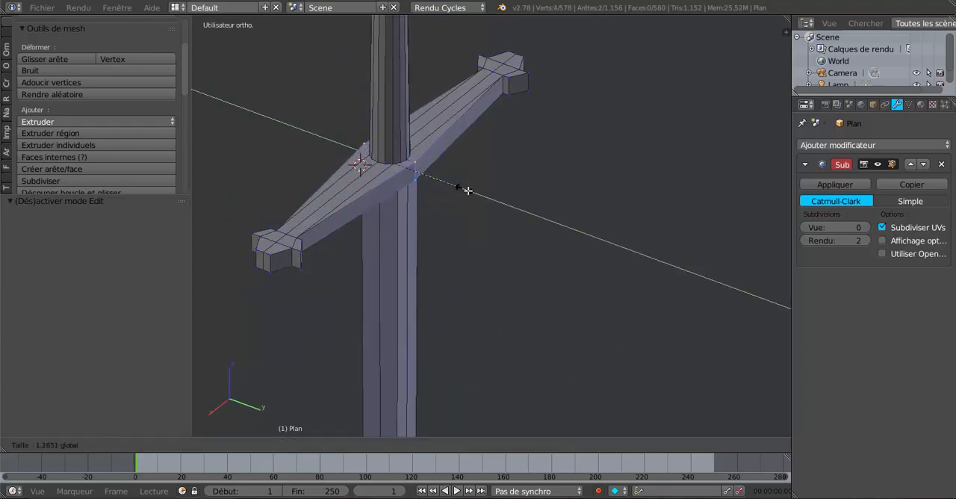
click(474, 191)
Step: Select the ring of 16 vertices at the base of the grip and scale it up by 1.395
scroll(604, 254, up, 4)
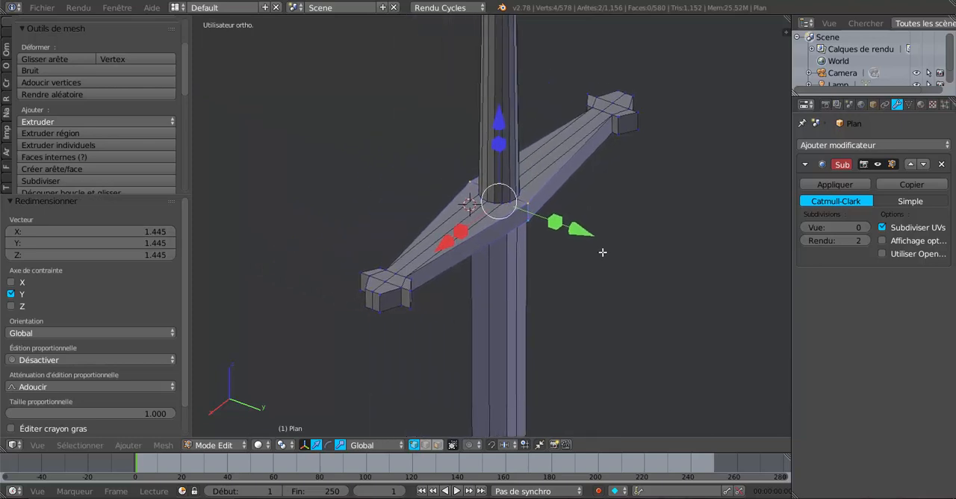
shift+right_click(526, 177)
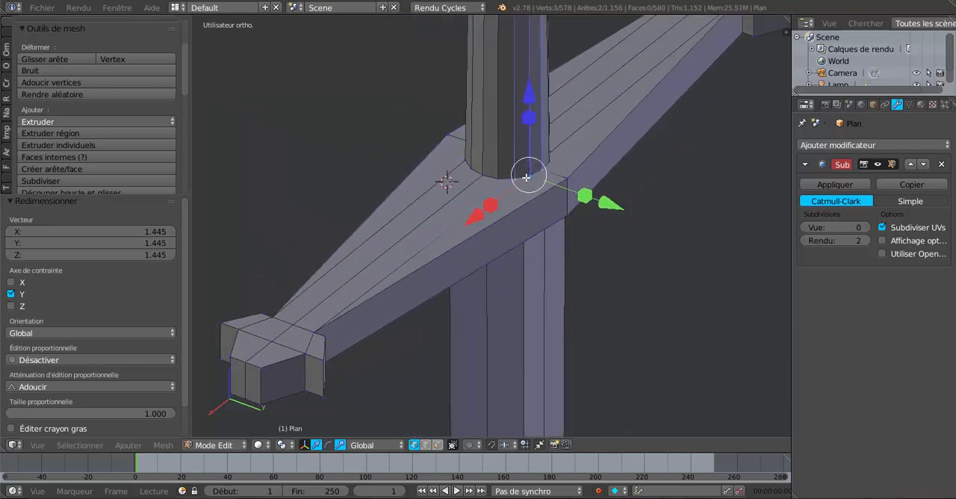
shift+right_click(505, 180)
shift+right_click(489, 179)
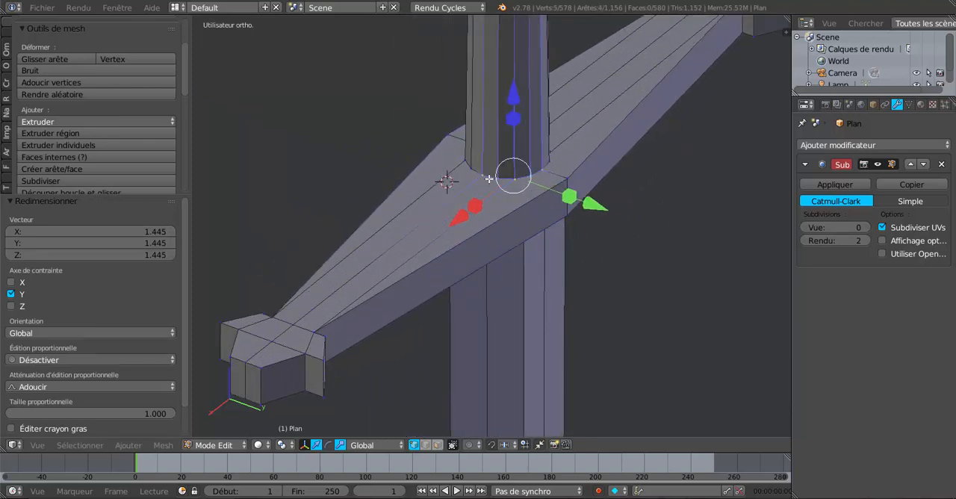
shift+right_click(480, 173)
middle_drag(460, 187, 497, 207)
shift+right_click(348, 219)
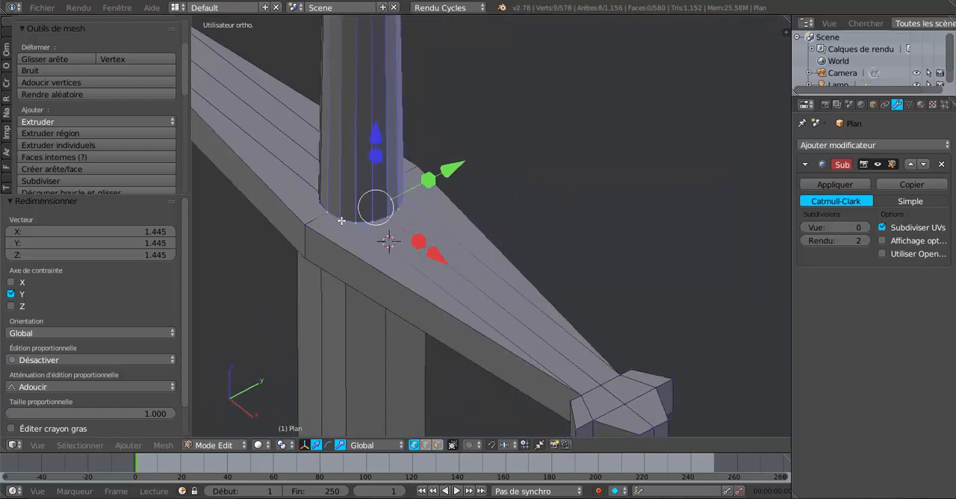
middle_drag(335, 219, 488, 317)
shift+right_click(340, 299)
shift+right_click(373, 327)
shift+right_click(430, 340)
shift+right_click(538, 323)
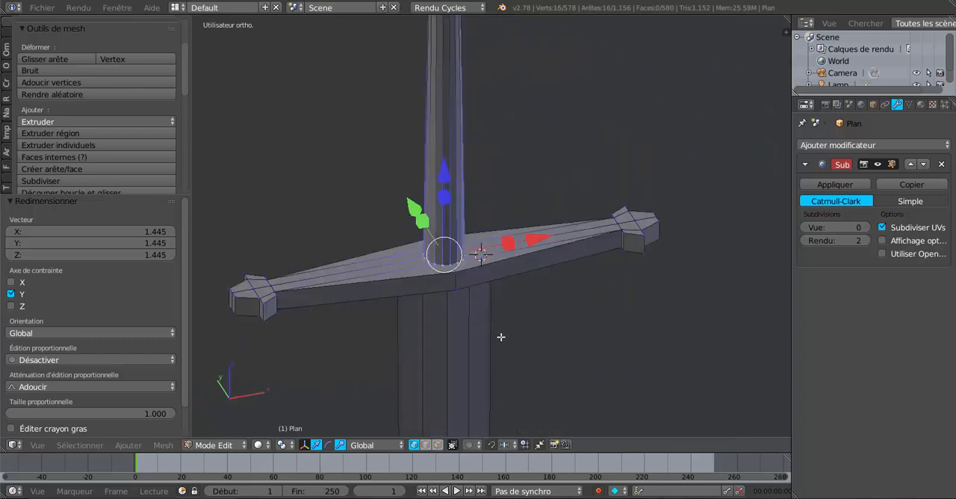
key(s)
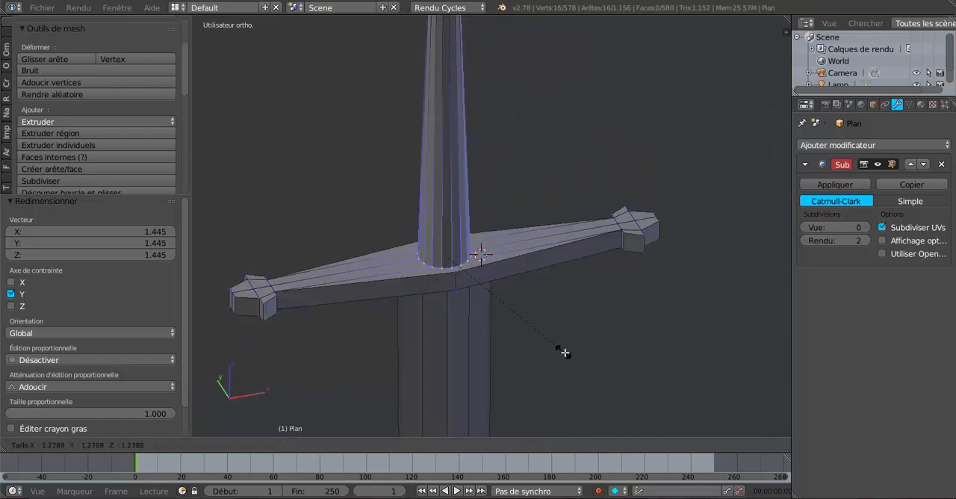
click(575, 357)
scroll(576, 358, down, 4)
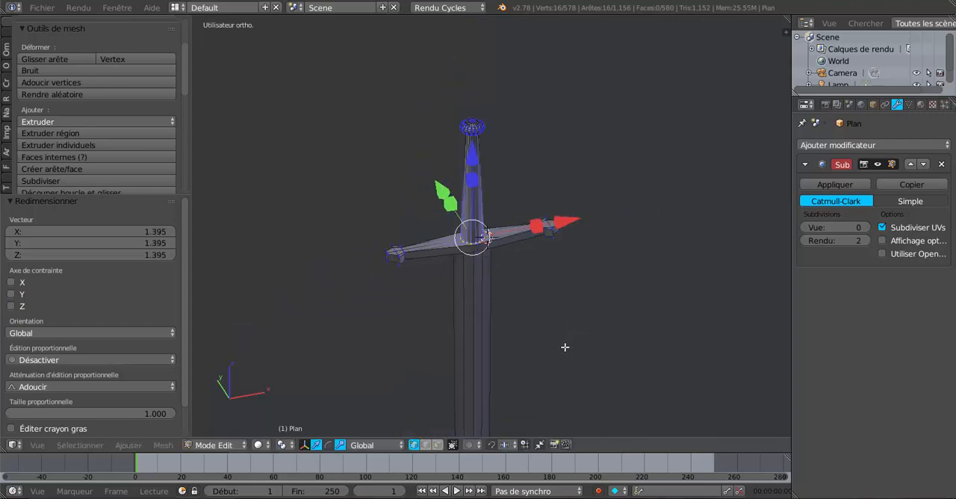
Step: Select all the vertices of the pommel and scale them up by about 1.32
middle_drag(565, 347, 556, 310)
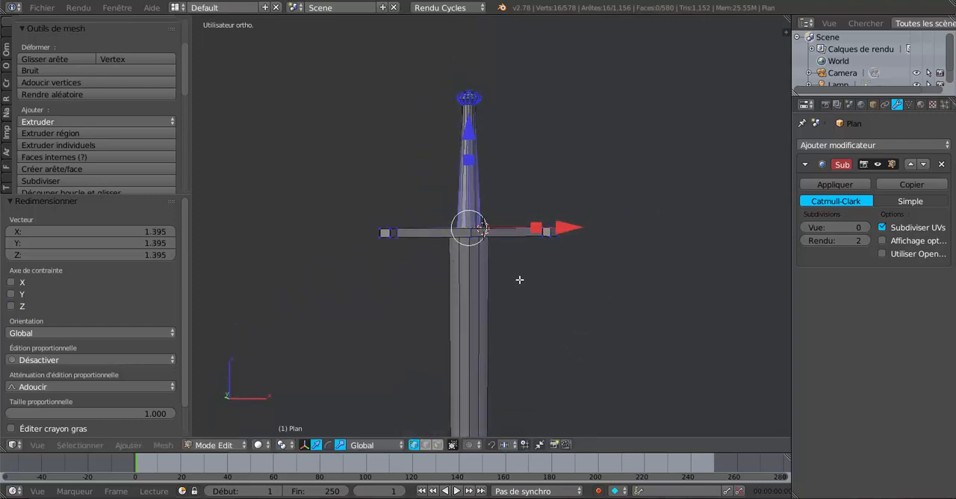
key(z)
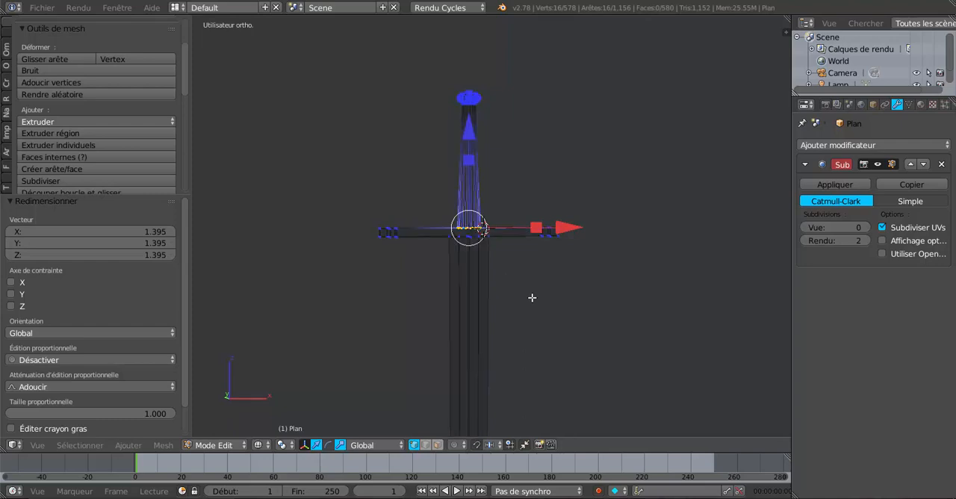
key(a)
key(c)
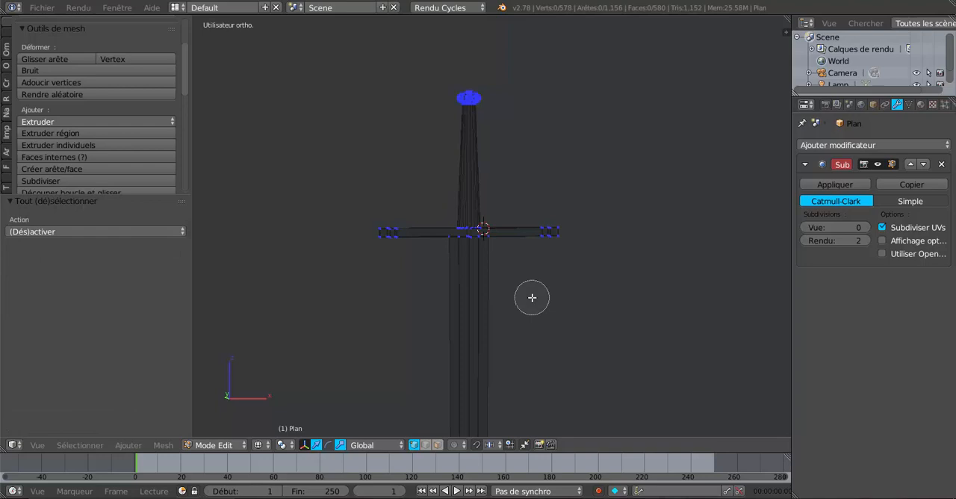
click(474, 103)
right_click(474, 103)
scroll(521, 194, down, 5)
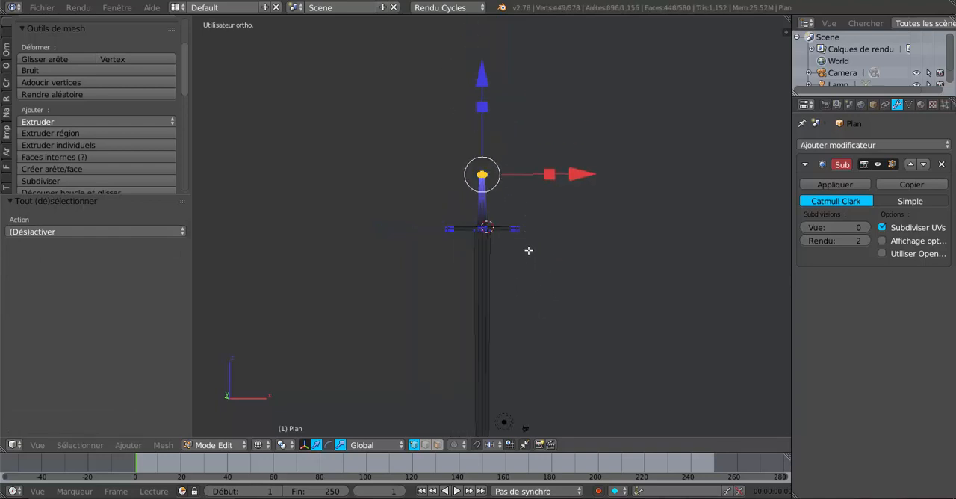
scroll(529, 261, up, 3)
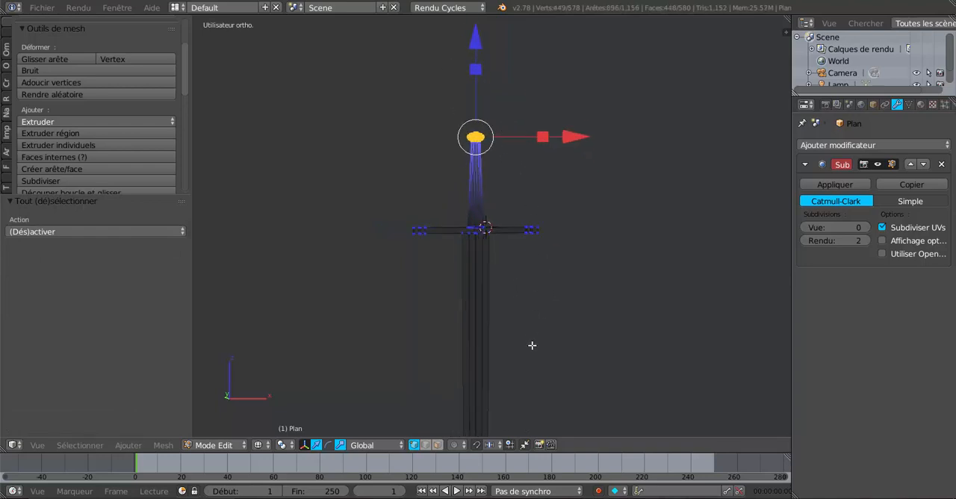
key(s)
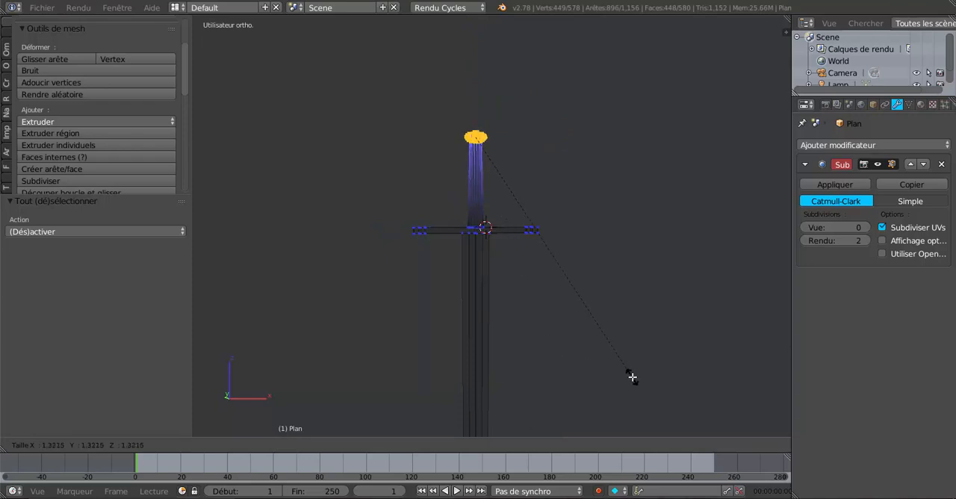
click(633, 378)
Step: Check the enlarged pommel in solid shading in Object Mode and return to Edit Mode
key(Tab)
key(z)
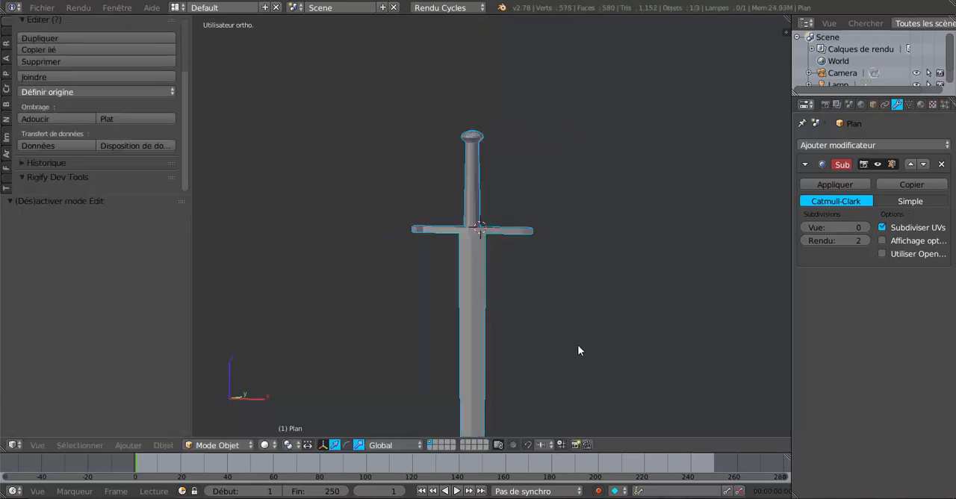
mouse_move(577, 345)
middle_down()
mouse_move(496, 362)
mouse_move(421, 301)
mouse_move(634, 358)
mouse_move(554, 318)
mouse_move(547, 356)
mouse_move(431, 349)
mouse_move(433, 337)
mouse_move(534, 356)
mouse_move(520, 354)
mouse_move(510, 277)
middle_up()
scroll(521, 350, up, 3)
key(Tab)
key(ctrl+r)
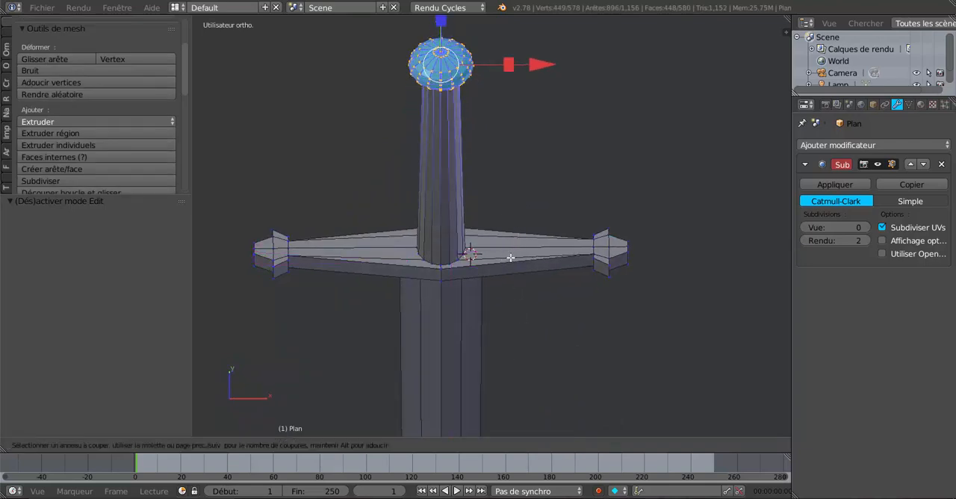
key(Escape)
middle_drag(604, 349, 605, 384)
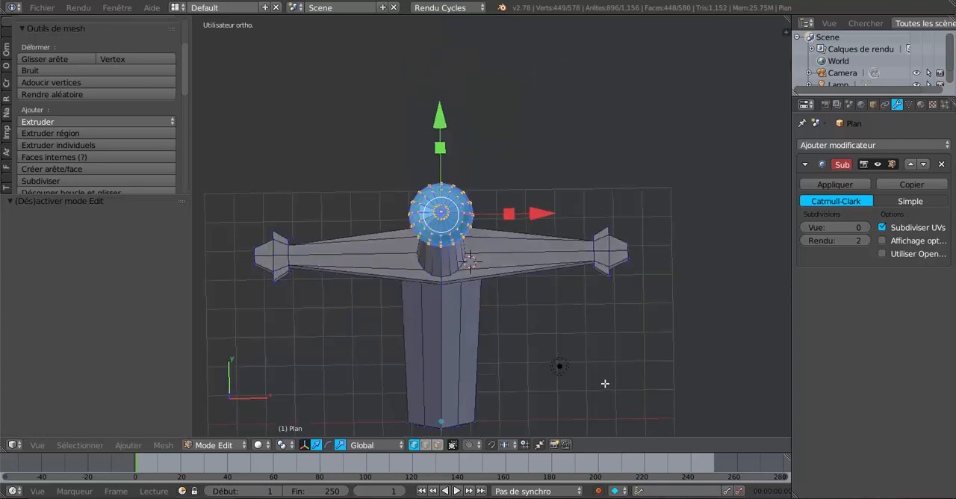
scroll(567, 354, up, 3)
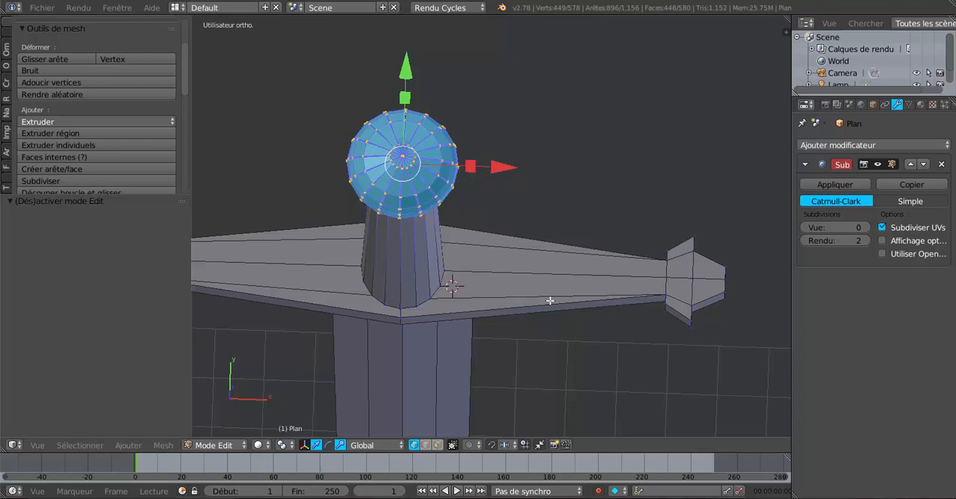
middle_drag(506, 340, 494, 323)
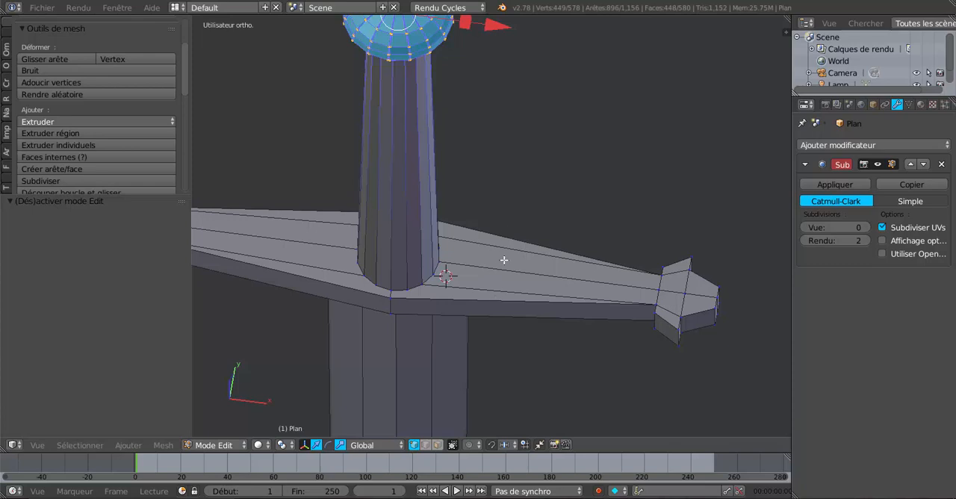
middle_drag(510, 322, 521, 306)
scroll(509, 316, down, 4)
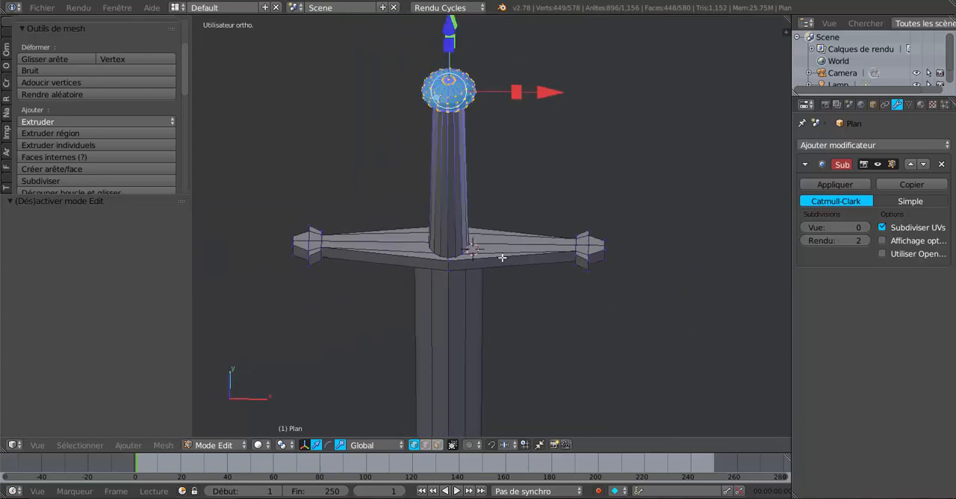
key(ctrl+r)
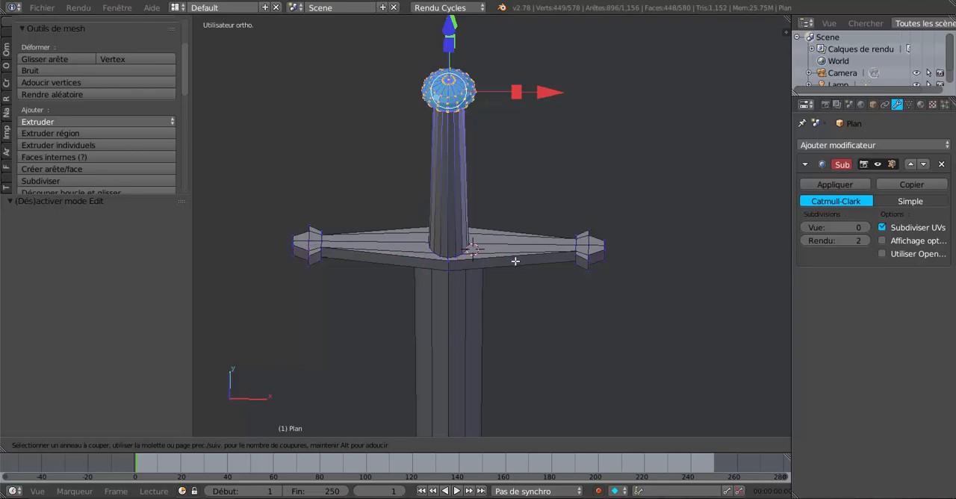
key(Escape)
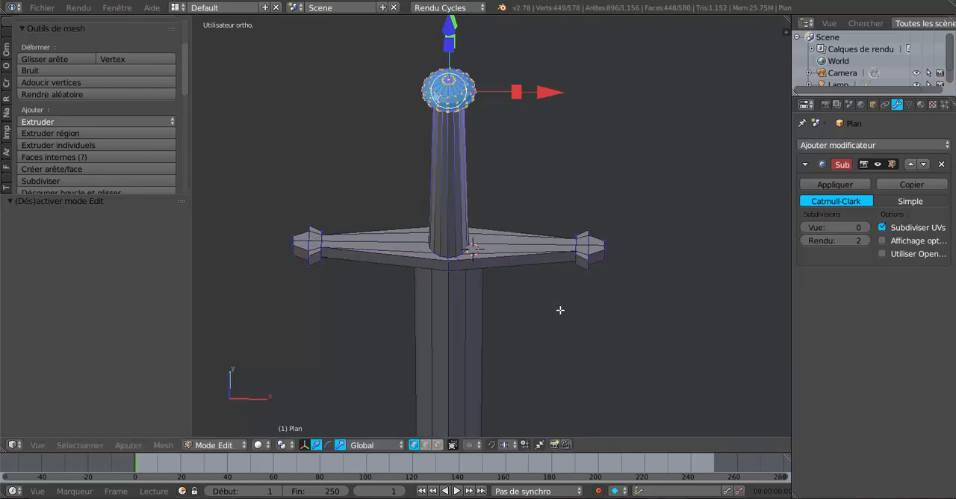
Step: Bisect the whole mesh from above with a straight cut across the guard's +X arm at about X 2.0
key(KP_7)
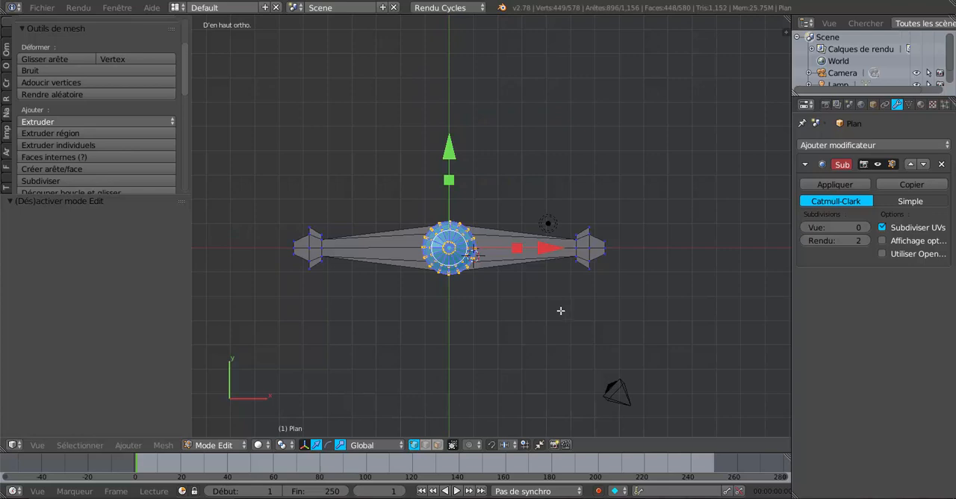
shift+middle_drag(561, 311, 597, 312)
key(z)
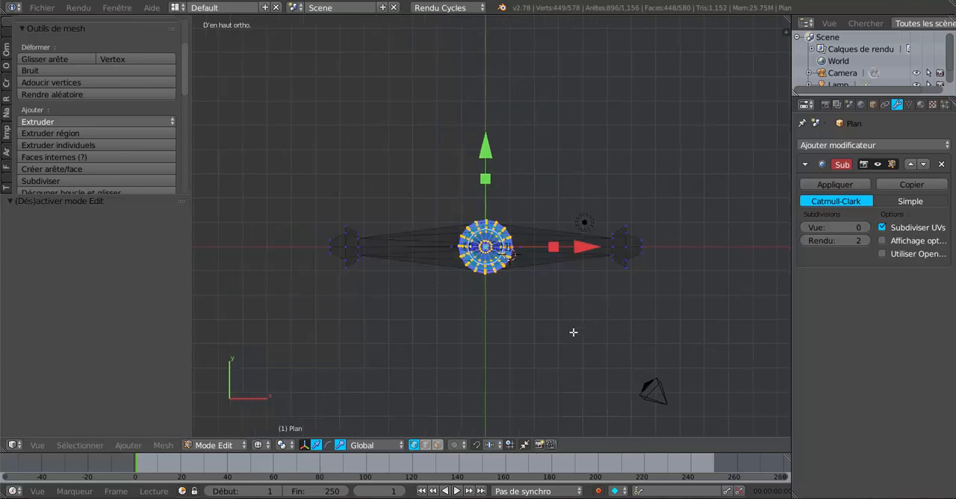
key(a)
key(a)
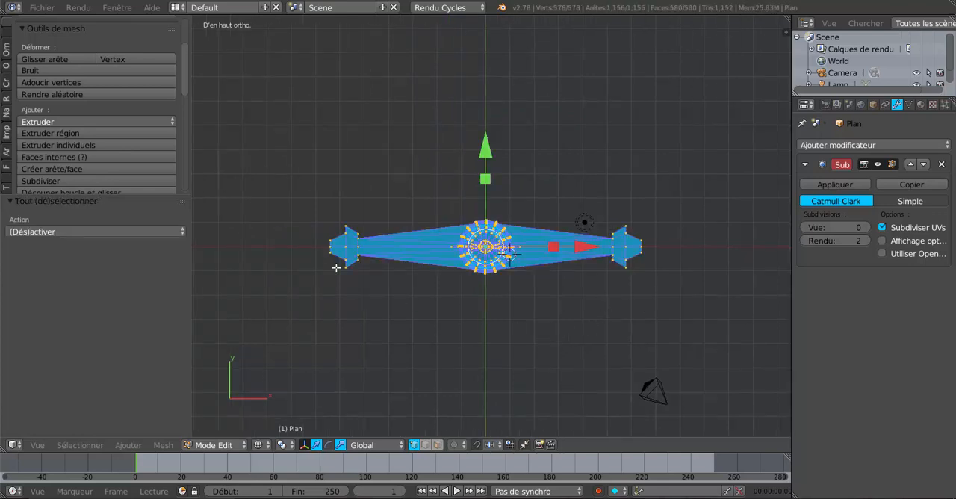
click(161, 446)
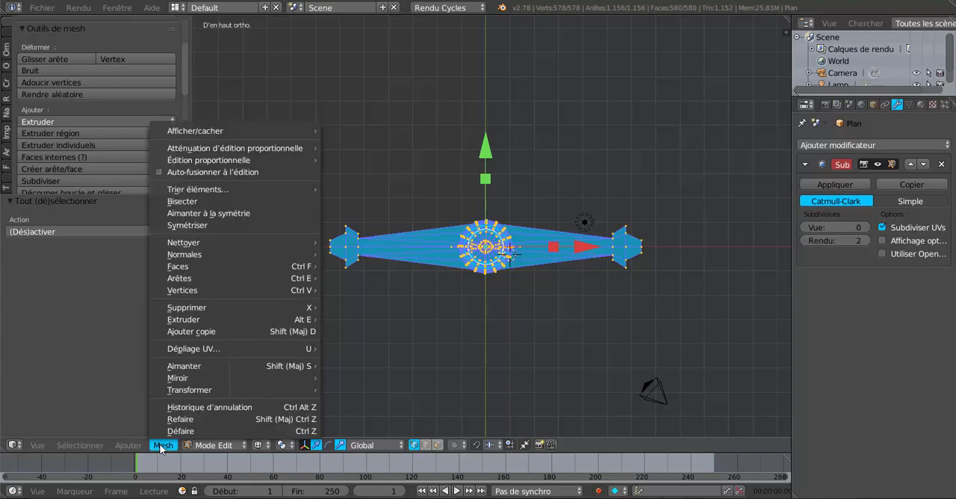
click(187, 201)
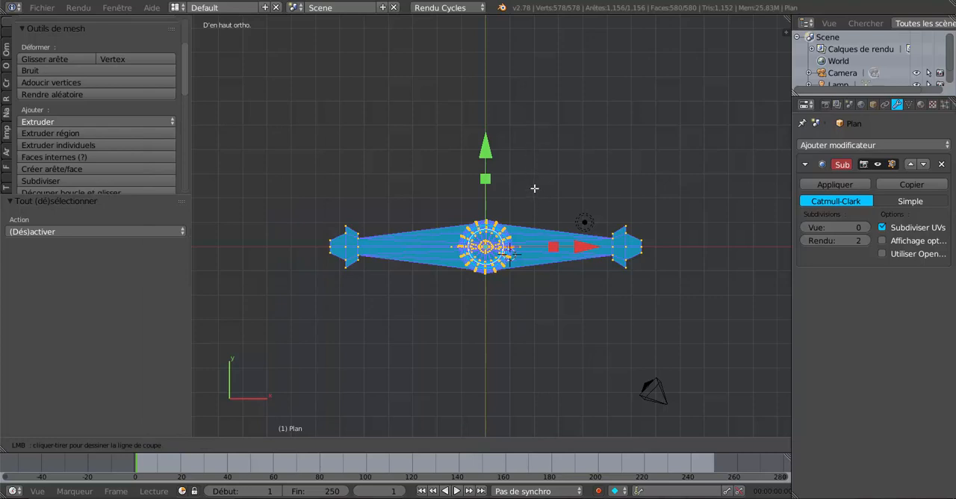
drag(534, 188, 535, 334)
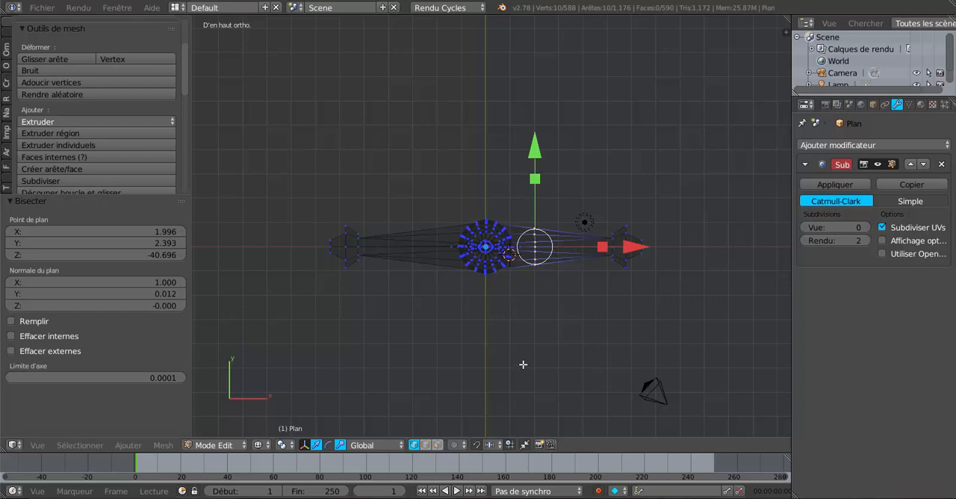
Step: Bisect the whole mesh again with a matching cut across the guard's -X arm at about X -2.01
key(a)
key(a)
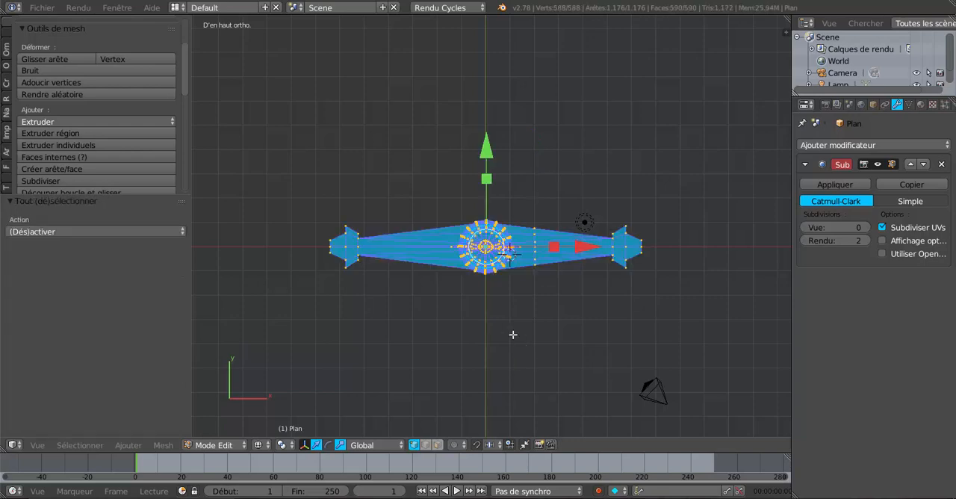
click(163, 445)
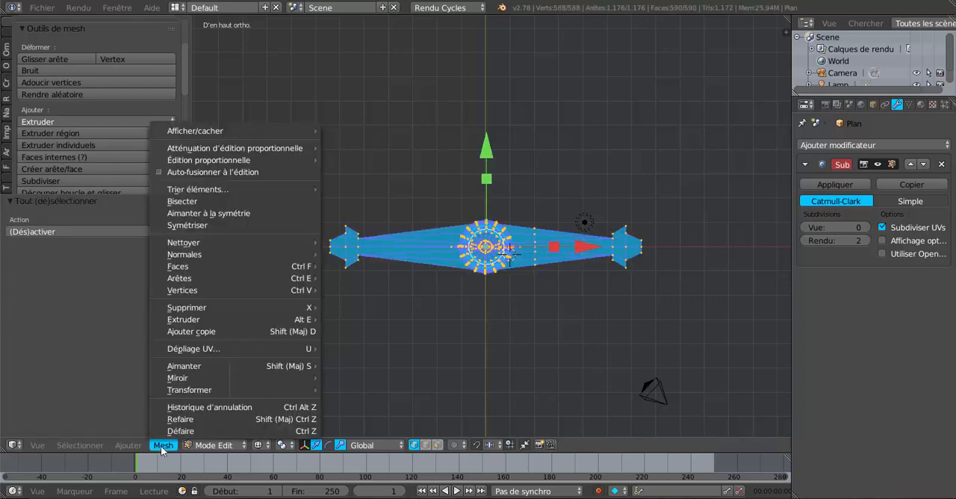
click(202, 201)
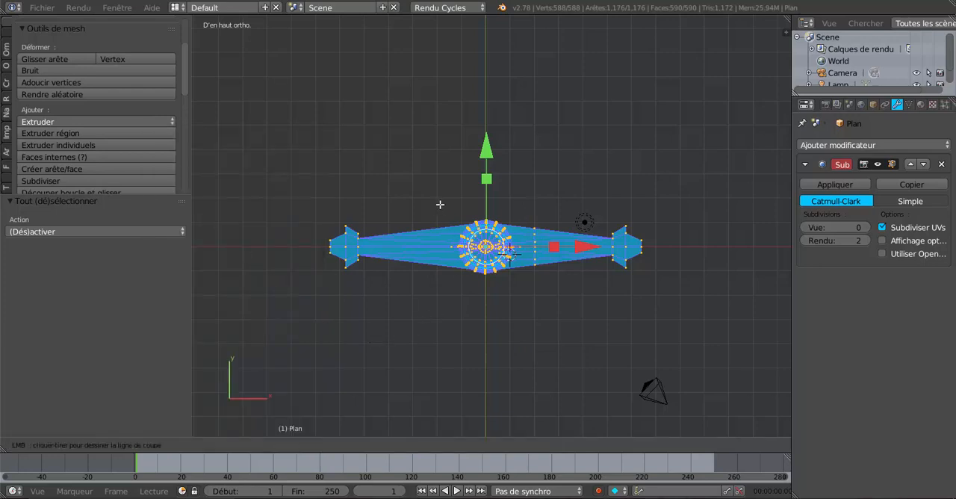
drag(437, 194, 437, 342)
Step: Add the +X arm's cut ring to the selection and scale both guard rings to about 0.62 along Y
middle_drag(548, 359, 541, 336)
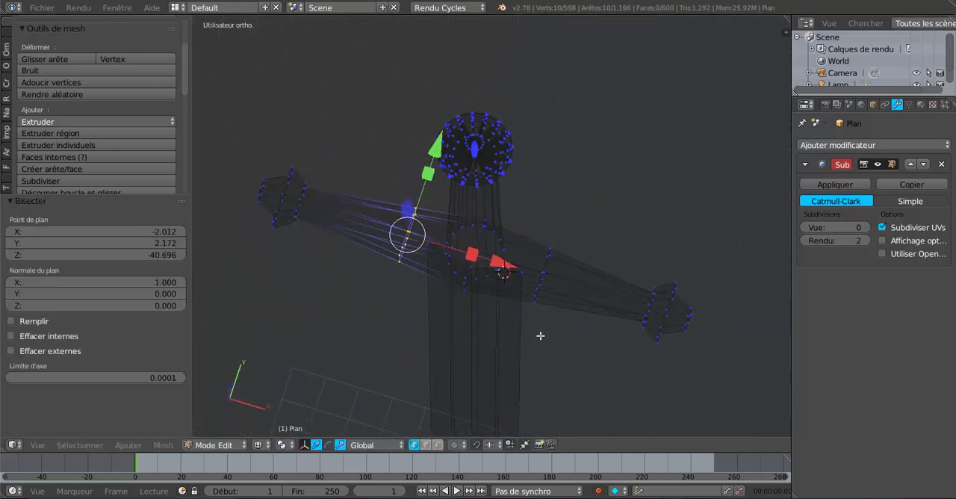
scroll(546, 342, up, 1)
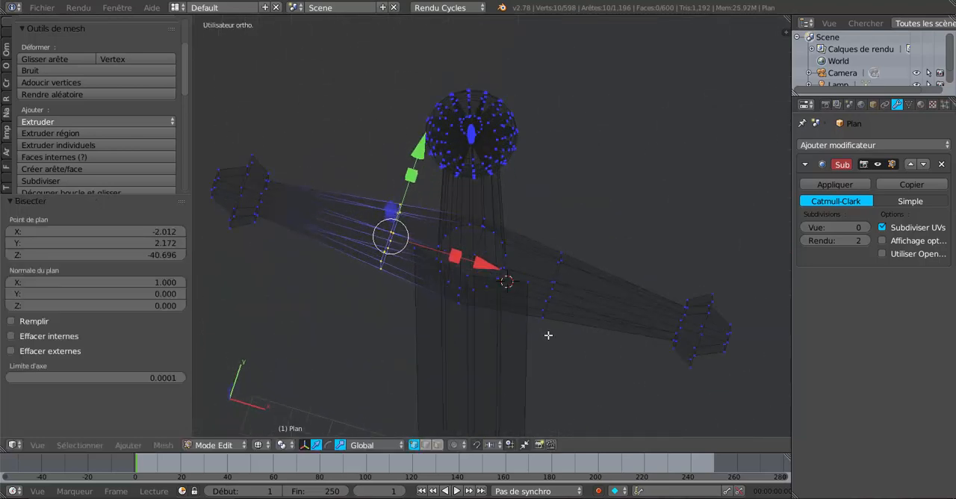
alt+shift+right_click(558, 279)
scroll(542, 336, down, 3)
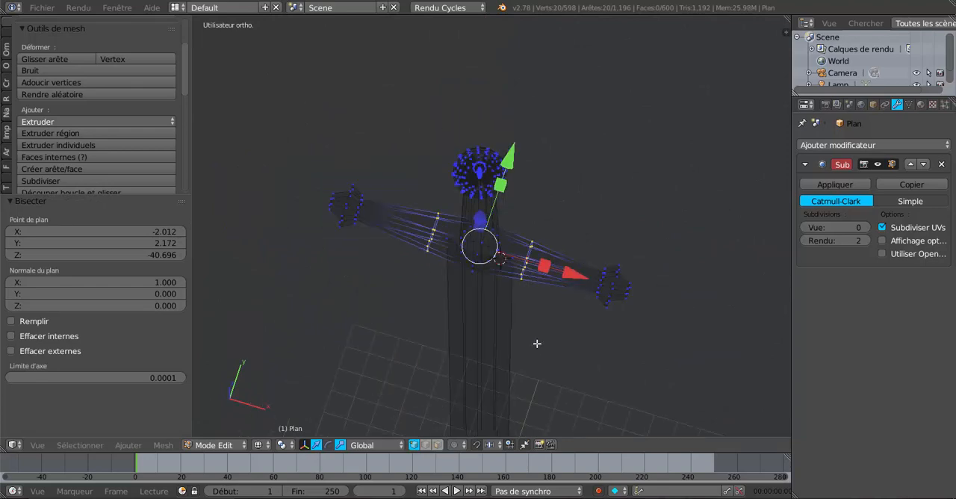
middle_drag(536, 344, 499, 309)
key(z)
scroll(498, 325, up, 3)
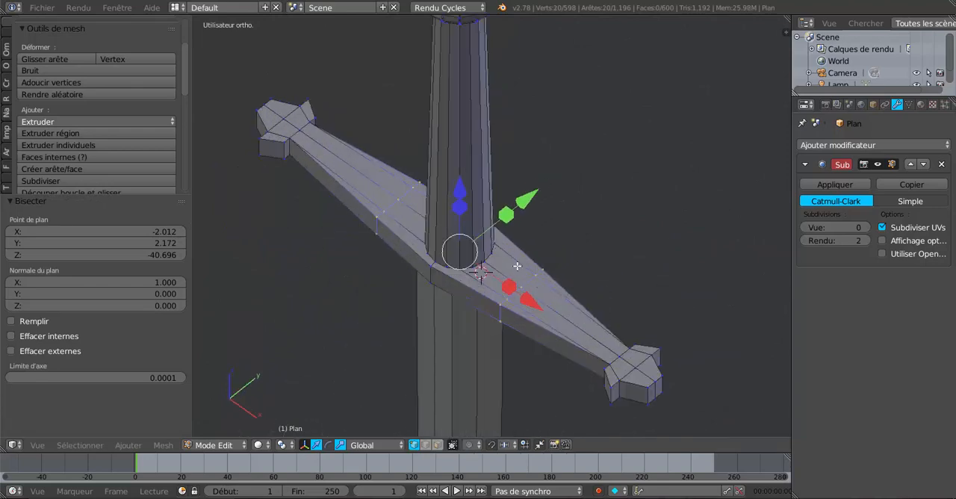
key(s)
key(y)
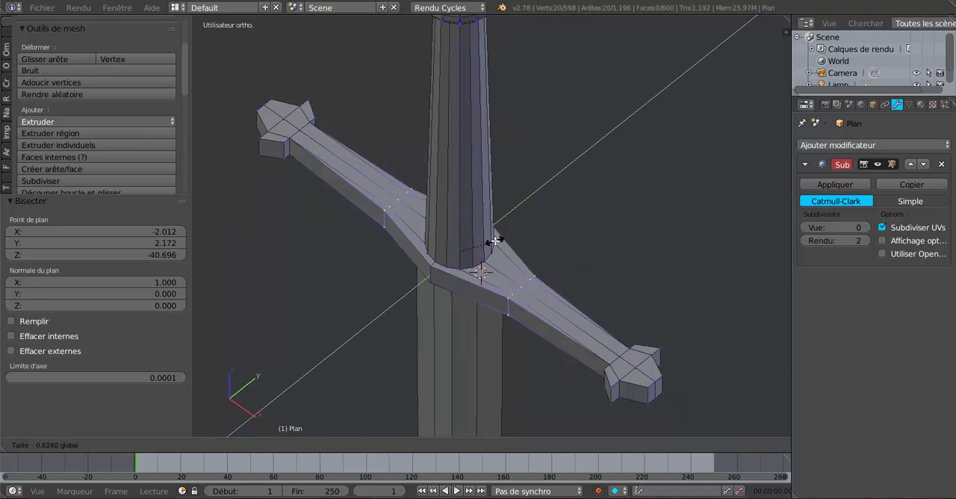
click(492, 242)
Step: Inspect the narrowed guard in Object Mode and return to Edit Mode
scroll(586, 302, down, 3)
key(Tab)
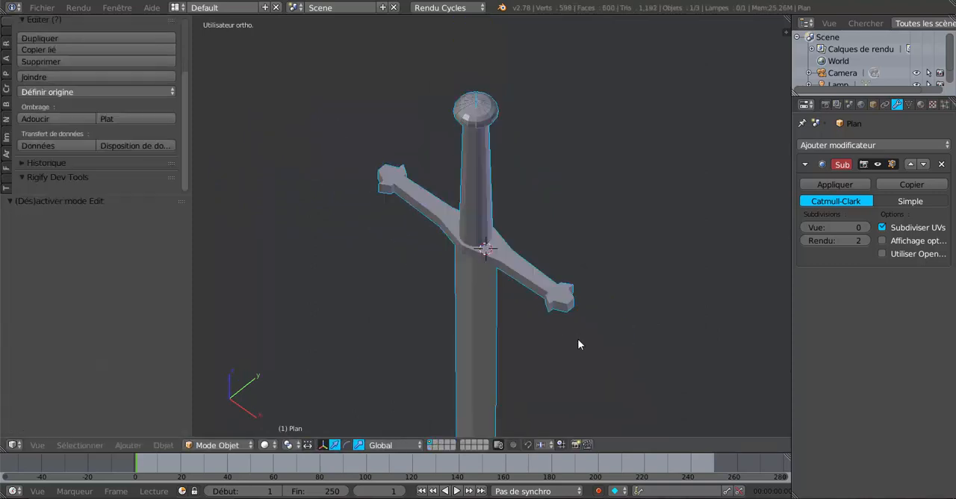
scroll(590, 333, up, 3)
middle_drag(606, 324, 610, 324)
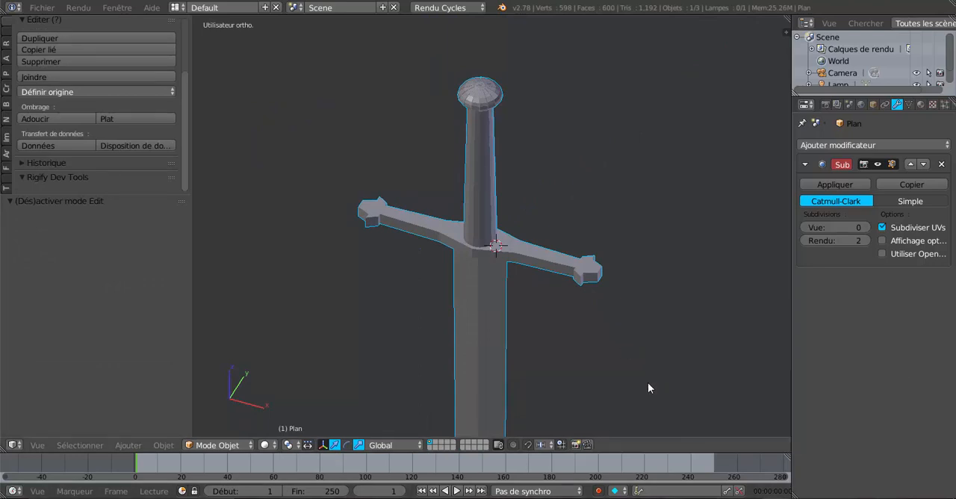
key(Tab)
Step: Try moving the guard's two cut rings 1.134 along Y, and undo the move
middle_drag(643, 386, 546, 190)
drag(546, 190, 561, 177)
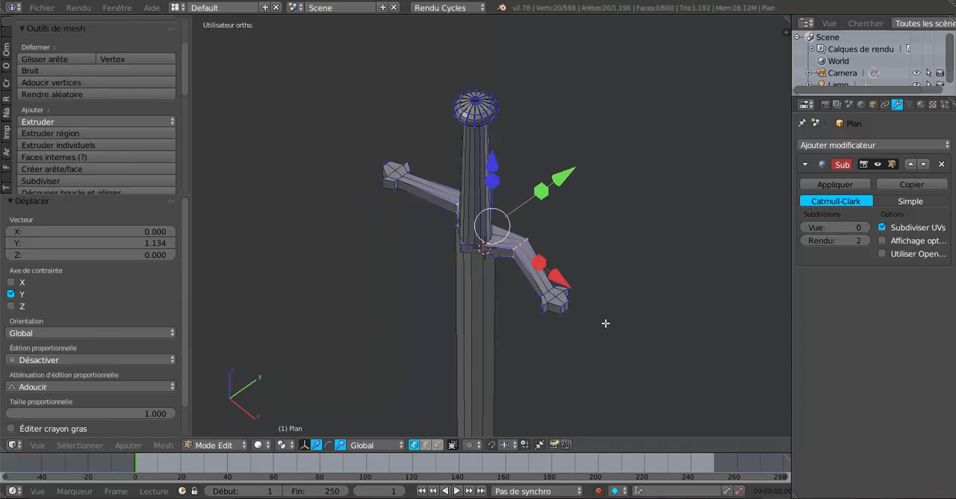
key(ctrl+z)
Step: Scale the guard's two cut rings by 1.914 along Y and move them about 0.97 along Y
drag(526, 210, 567, 174)
middle_drag(551, 278, 529, 270)
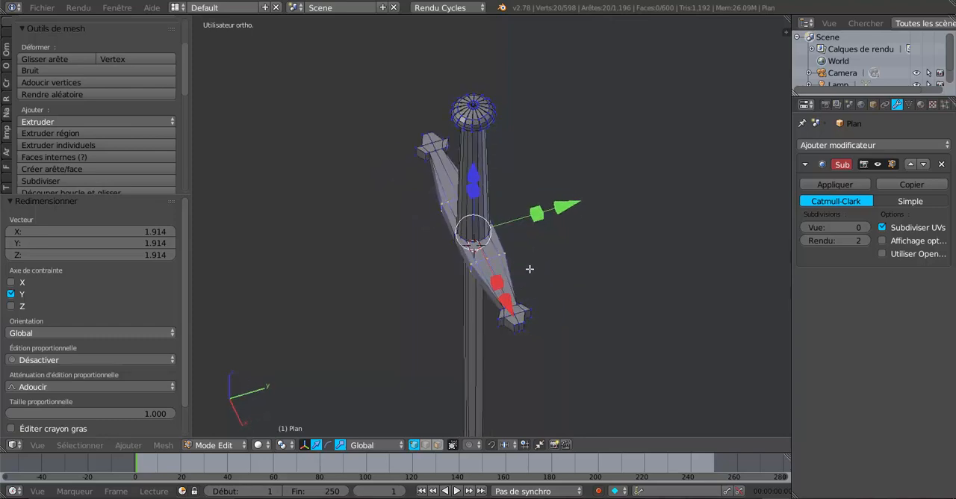
key(g)
key(y)
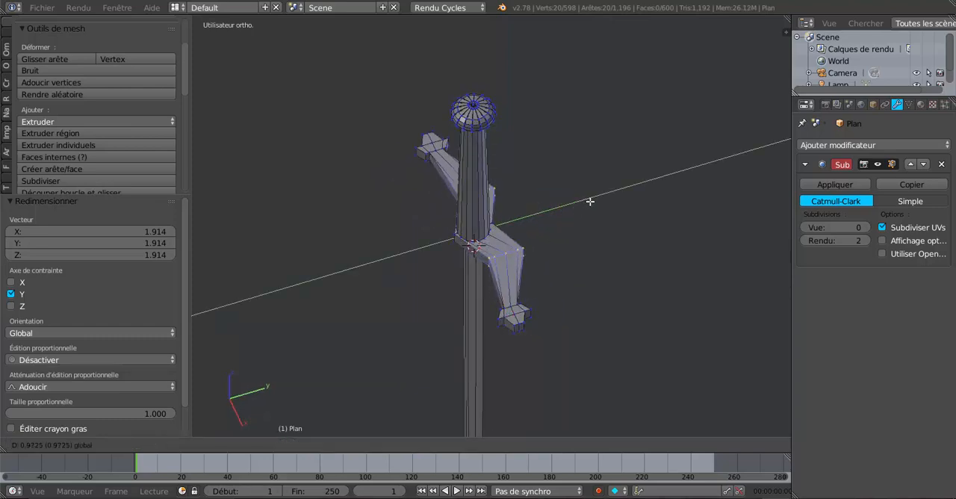
click(590, 202)
Step: Move the guard's two cut rings about 1.98 along negative Y and inspect the bent guard in Object Mode
key(Tab)
middle_drag(553, 247, 495, 310)
key(Tab)
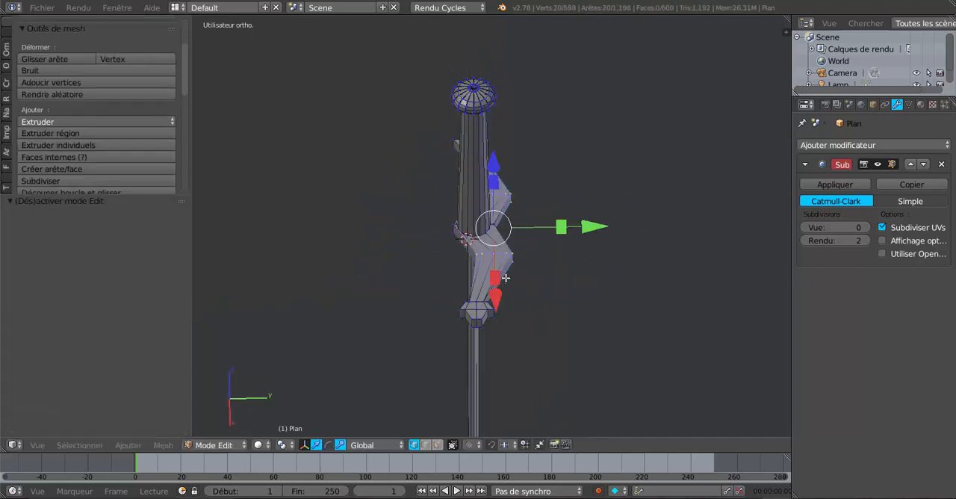
click(594, 227)
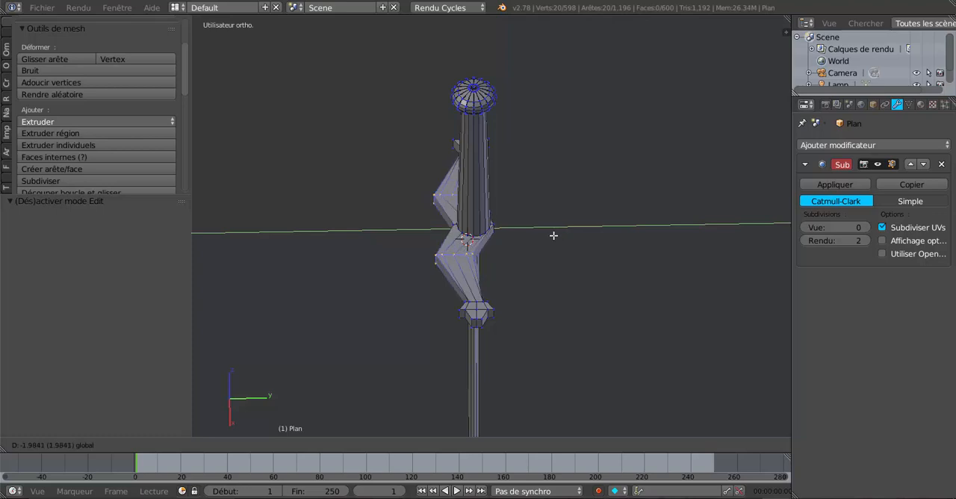
click(554, 235)
drag(524, 230, 499, 231)
key(Tab)
mouse_move(483, 313)
middle_down()
mouse_move(508, 369)
mouse_move(610, 312)
mouse_move(593, 296)
mouse_move(487, 303)
mouse_move(497, 304)
middle_up()
scroll(497, 300, up, 3)
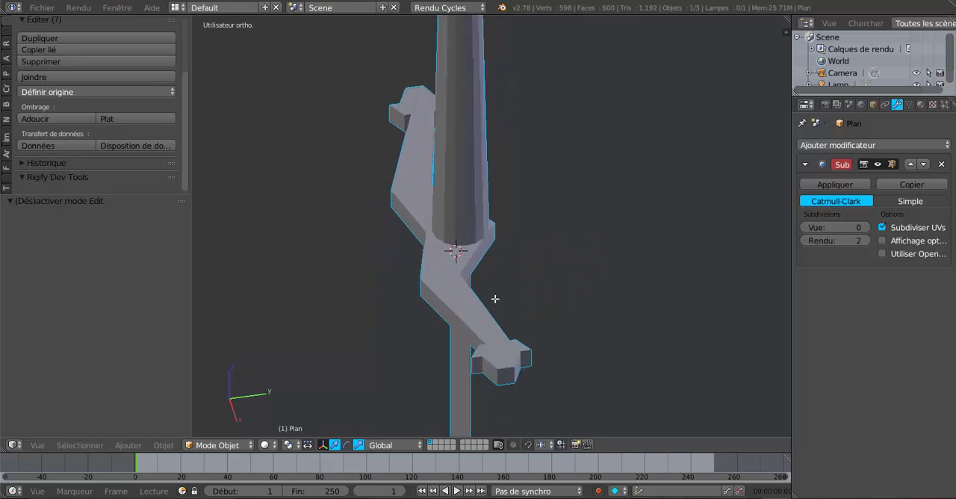
Step: Move the guard's two cut rings 1.053 along Y, then check the guard from the top view and in Object Mode
key(Tab)
drag(516, 229, 553, 224)
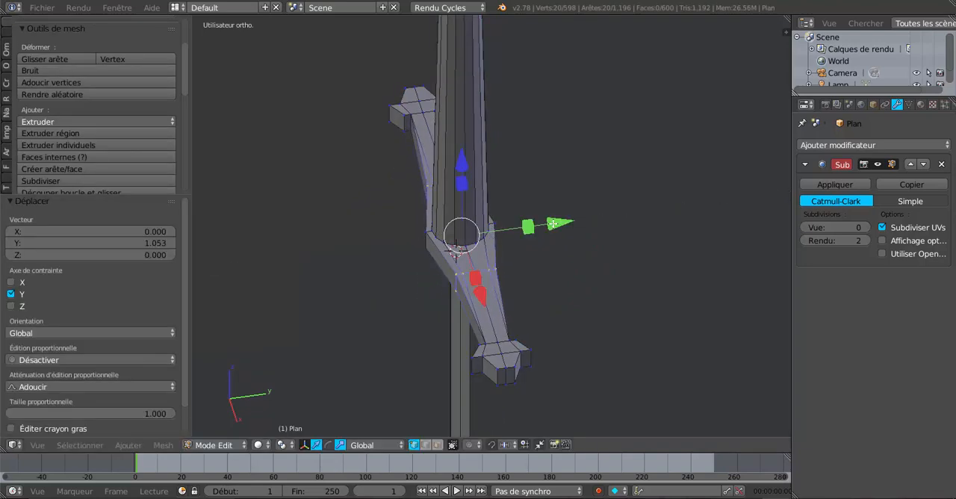
key(KP_7)
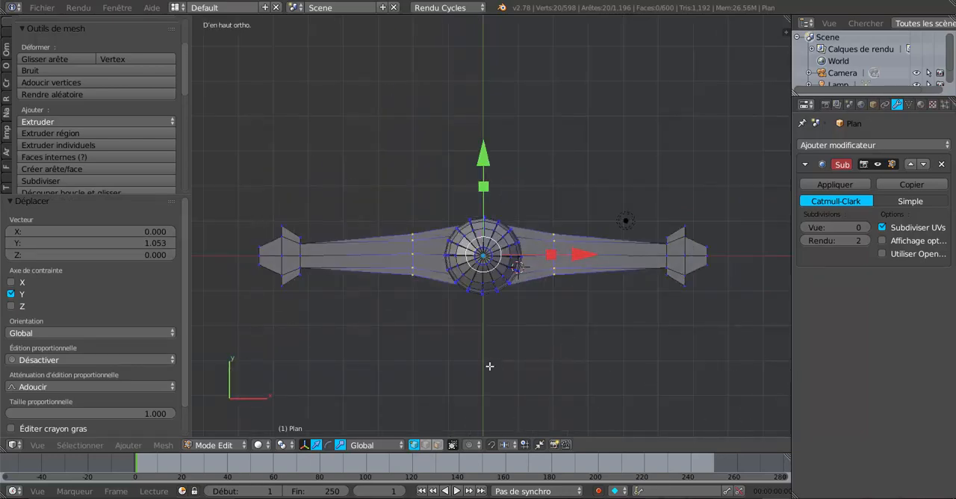
middle_drag(490, 366, 519, 269)
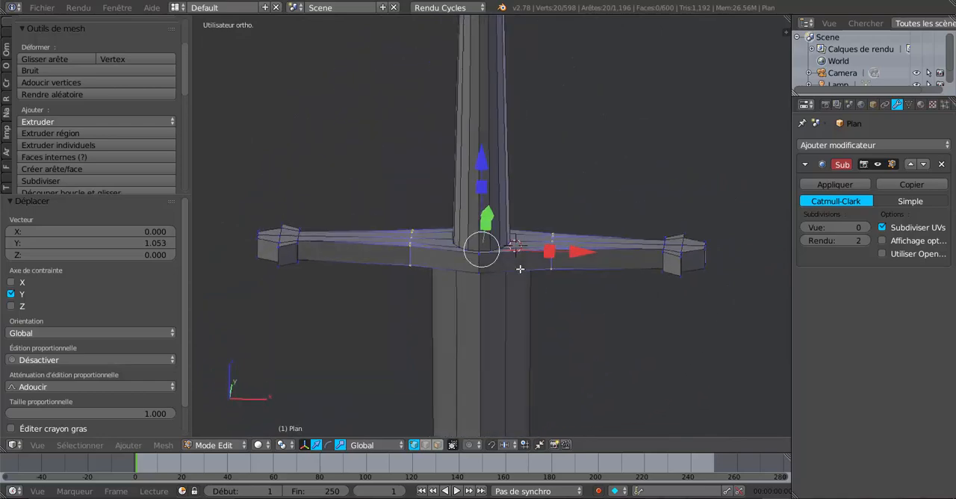
scroll(520, 269, down, 4)
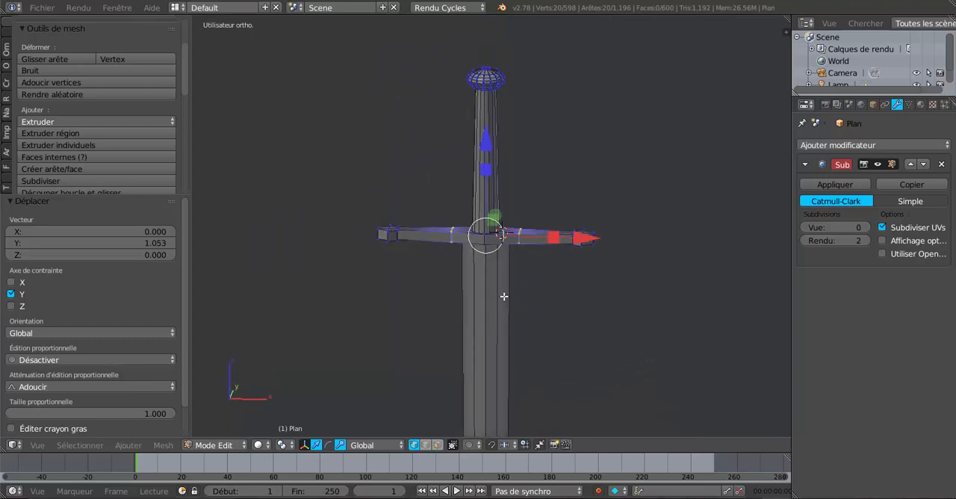
scroll(502, 296, up, 3)
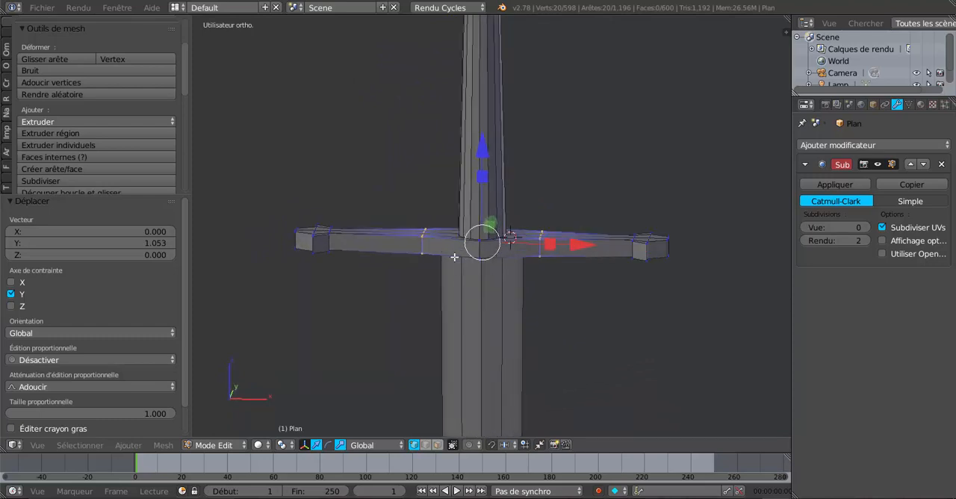
key(Tab)
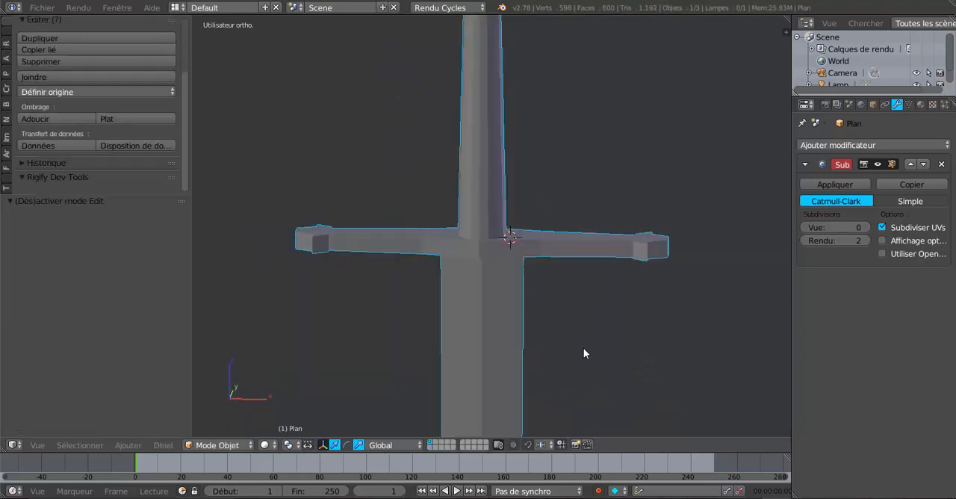
scroll(518, 348, down, 5)
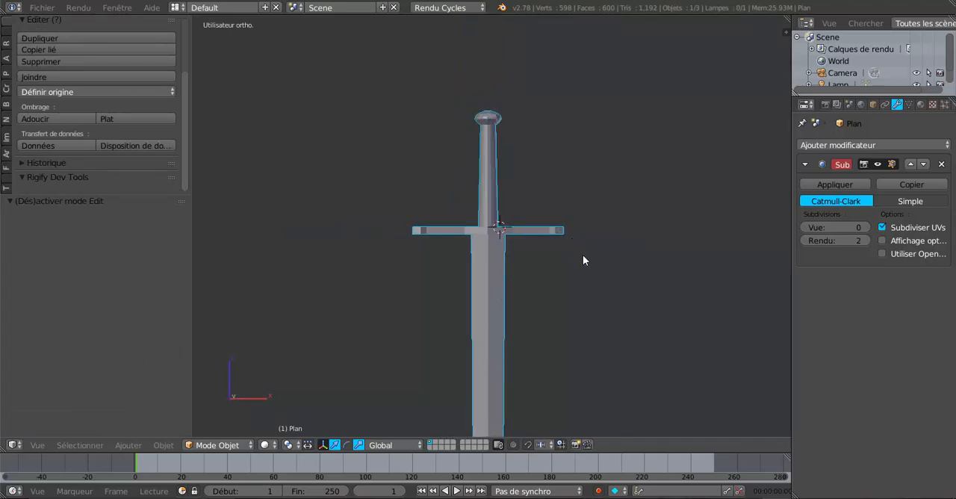
middle_drag(583, 254, 510, 253)
scroll(597, 282, up, 4)
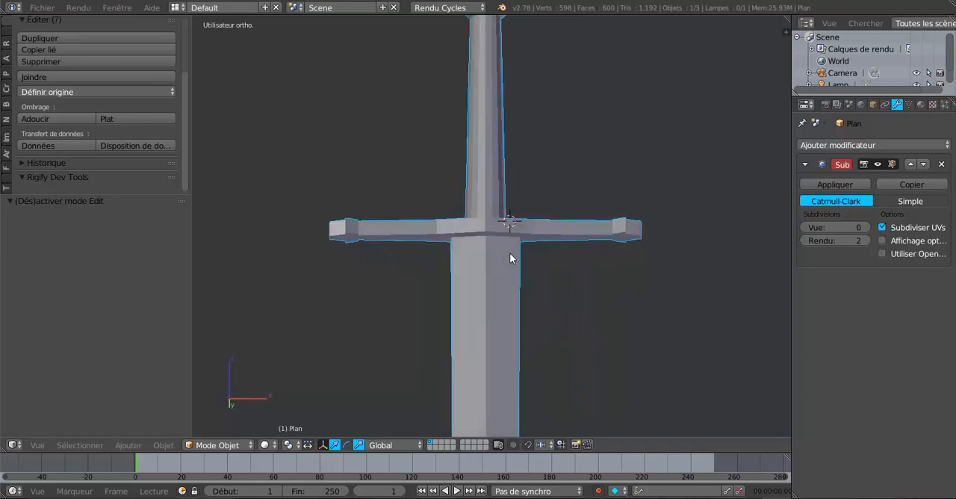
Step: In face select mode with wireframe display, select all the linked faces of the blade down to its tip
key(Tab)
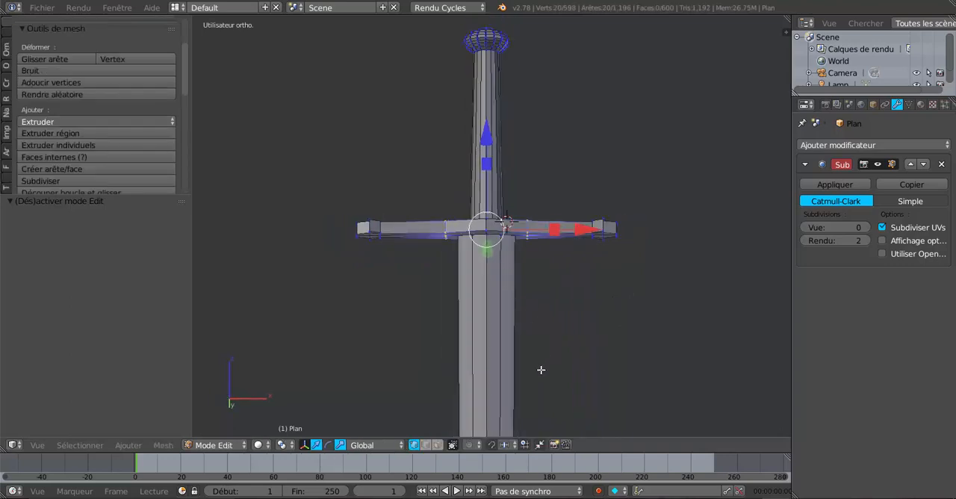
click(437, 444)
right_click(510, 323)
scroll(508, 329, down, 4)
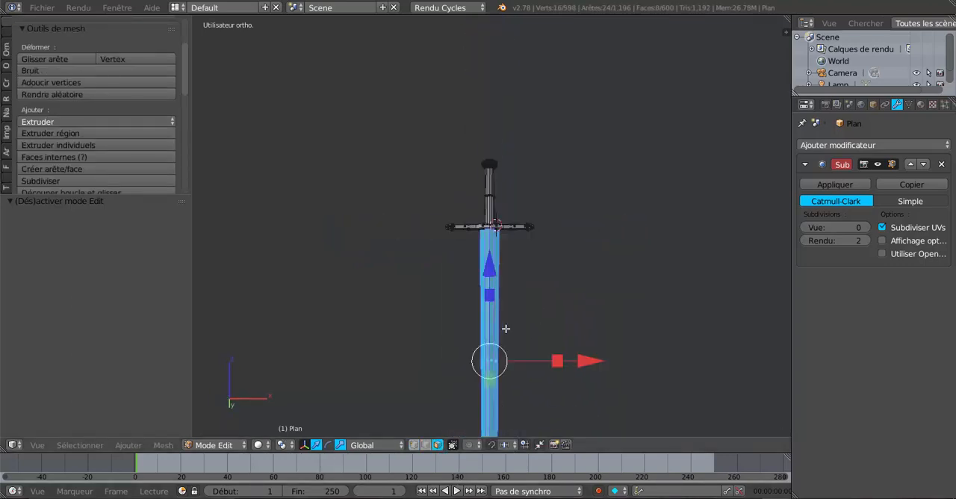
middle_drag(505, 348, 540, 310)
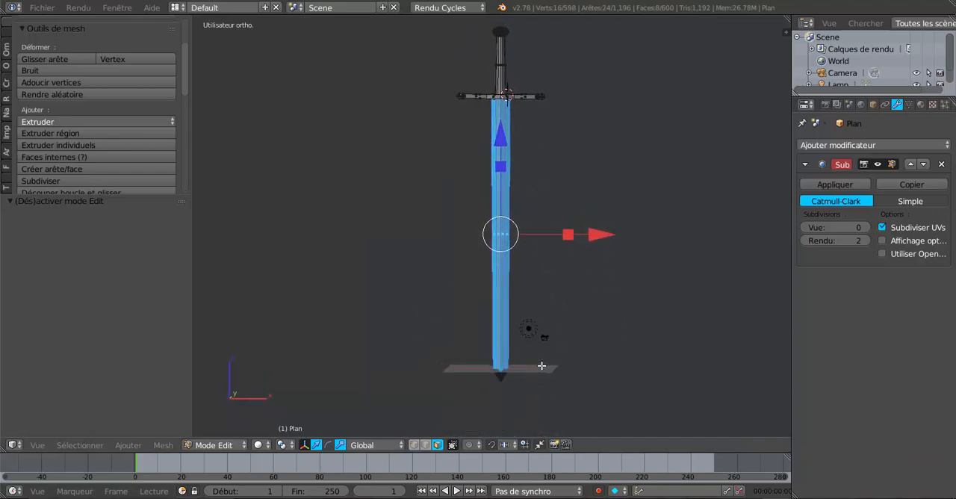
key(z)
key(l)
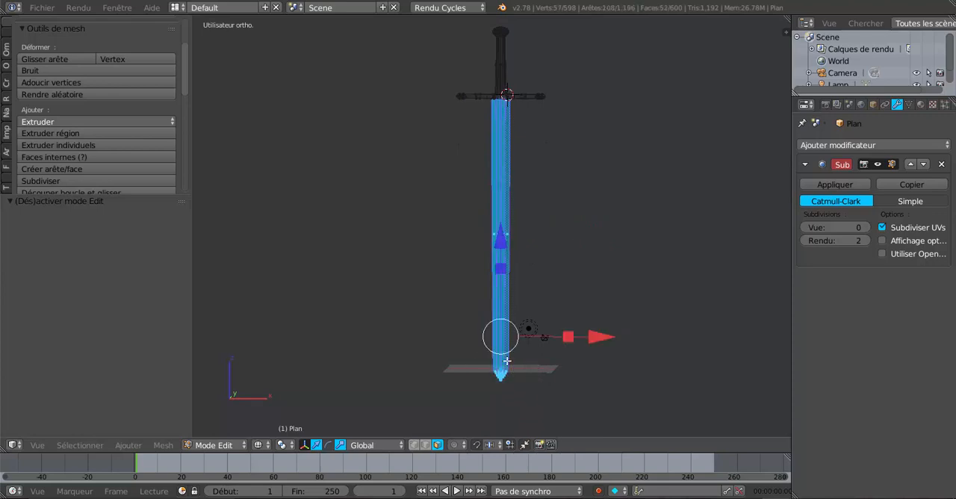
scroll(586, 196, down, 2)
shift+middle_drag(587, 196, 586, 285)
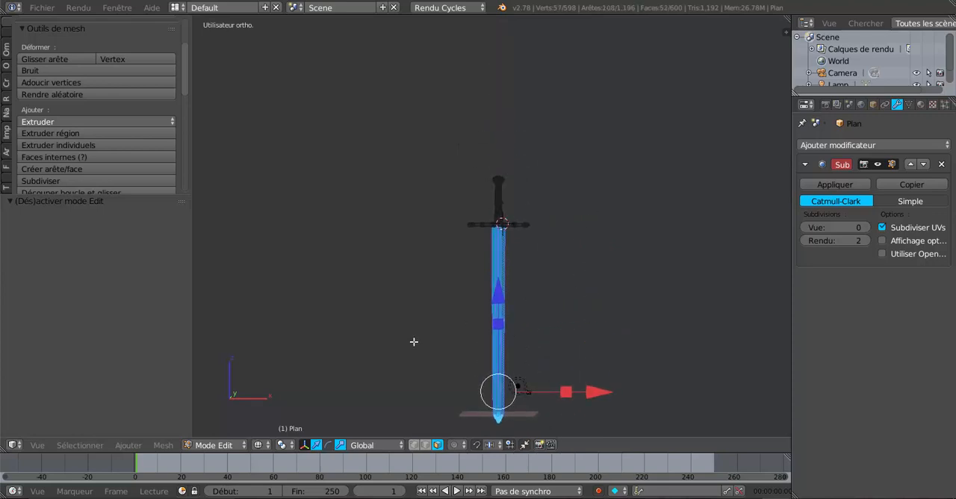
Step: Invert the selection to the pommel, grip and guard, separate it into its own object, and return to Object Mode
click(80, 444)
click(91, 388)
scroll(634, 186, up, 7)
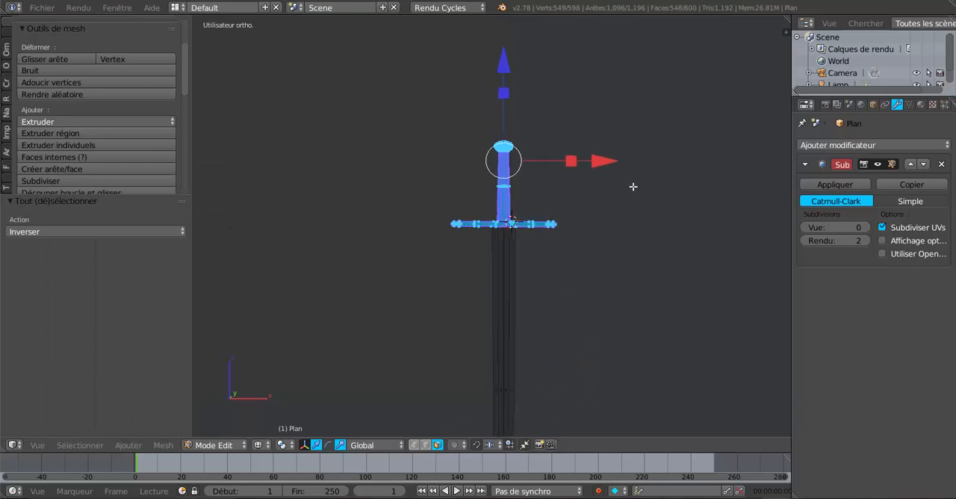
scroll(612, 234, up, 3)
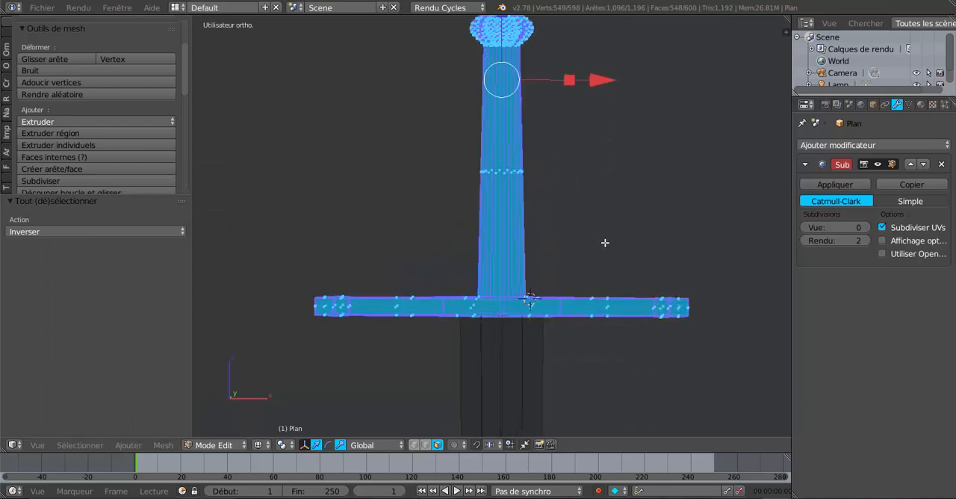
middle_drag(605, 242, 580, 254)
key(p)
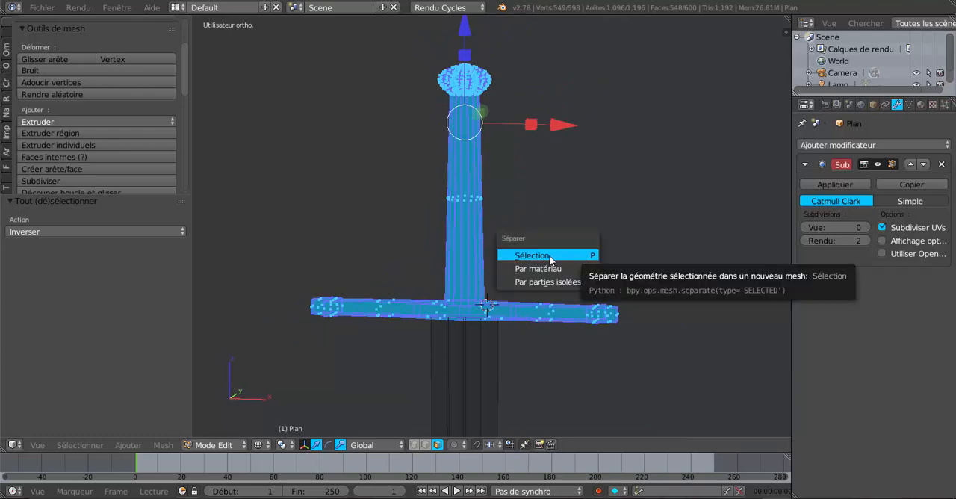
click(550, 257)
key(Tab)
Step: Return to solid display and select the hilt and blade in turn to check that they are separate objects
scroll(497, 334, down, 4)
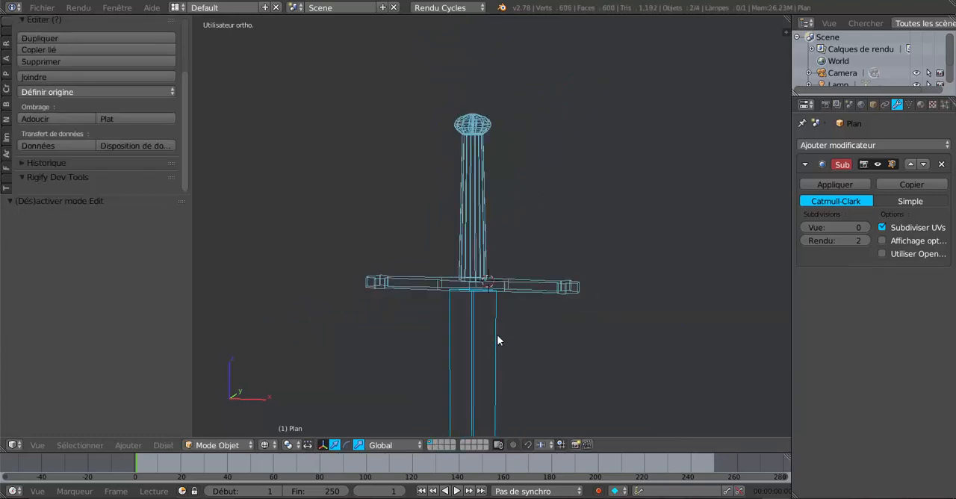
right_click(469, 272)
right_click(471, 247)
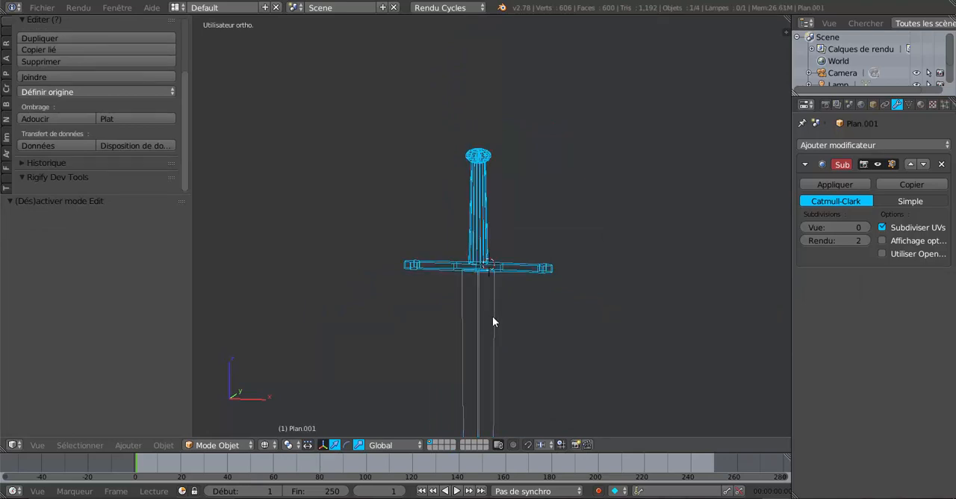
key(z)
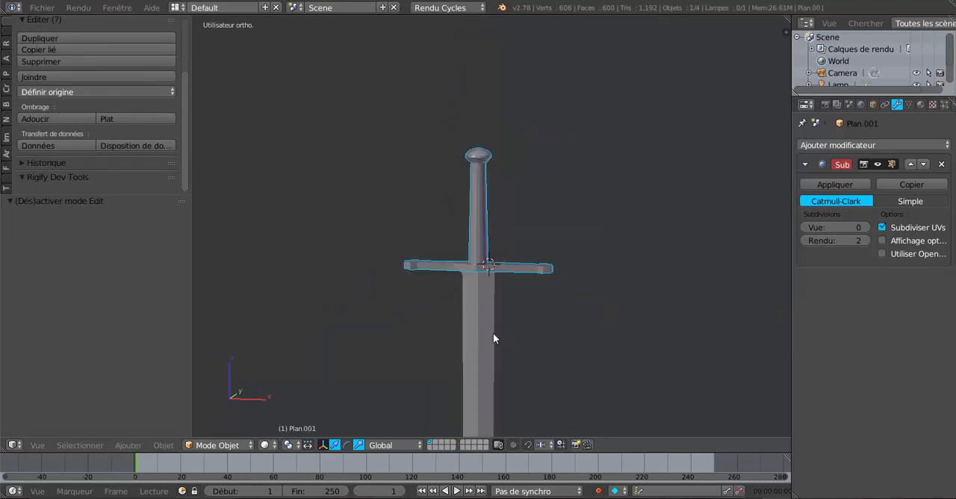
shift+middle_drag(509, 351, 542, 319)
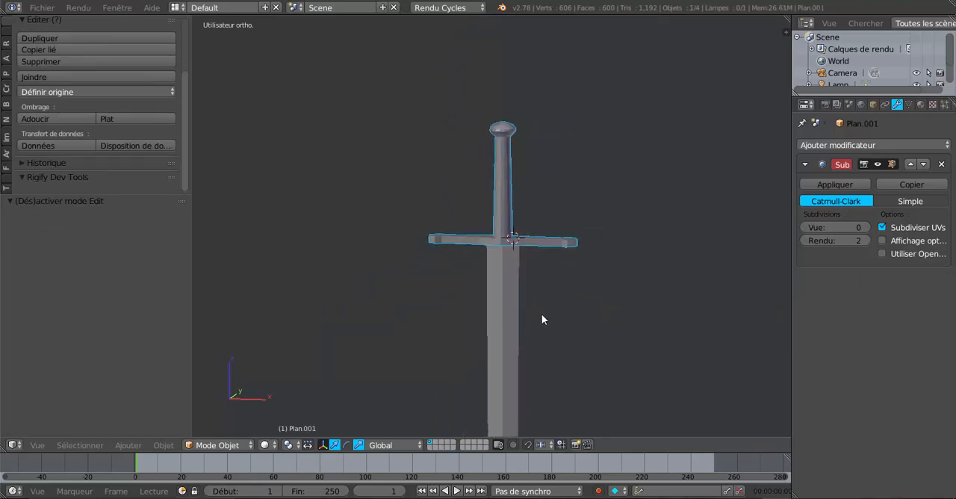
right_click(495, 373)
scroll(495, 368, up, 2)
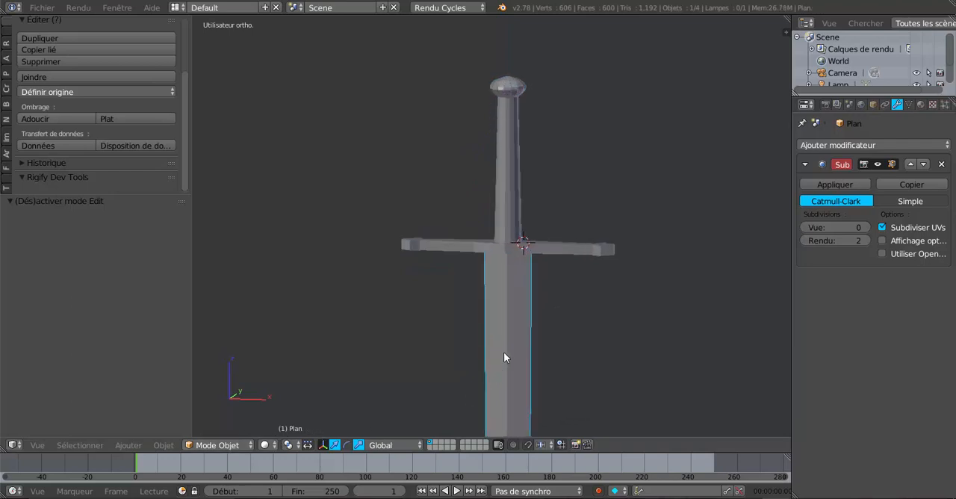
Step: Select the hilt object and set its Subdivision Surface viewport level to 2
right_click(515, 232)
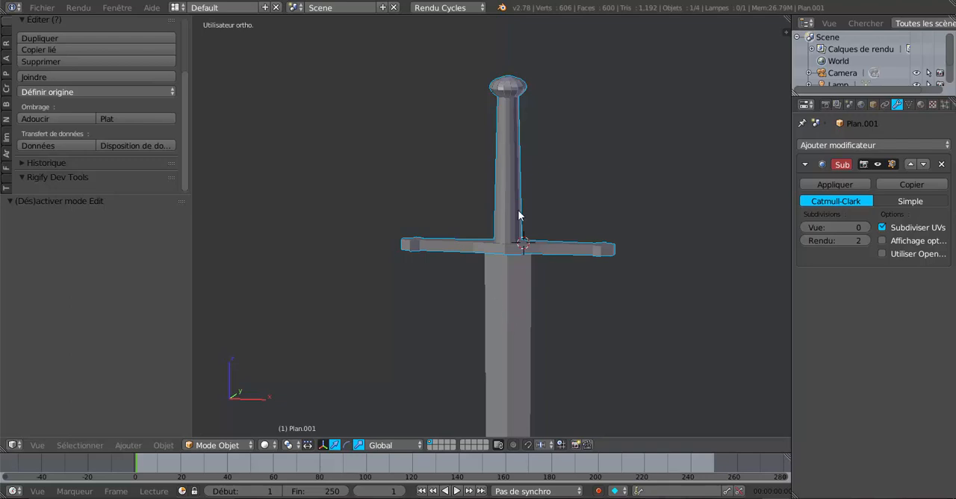
click(864, 227)
click(864, 227)
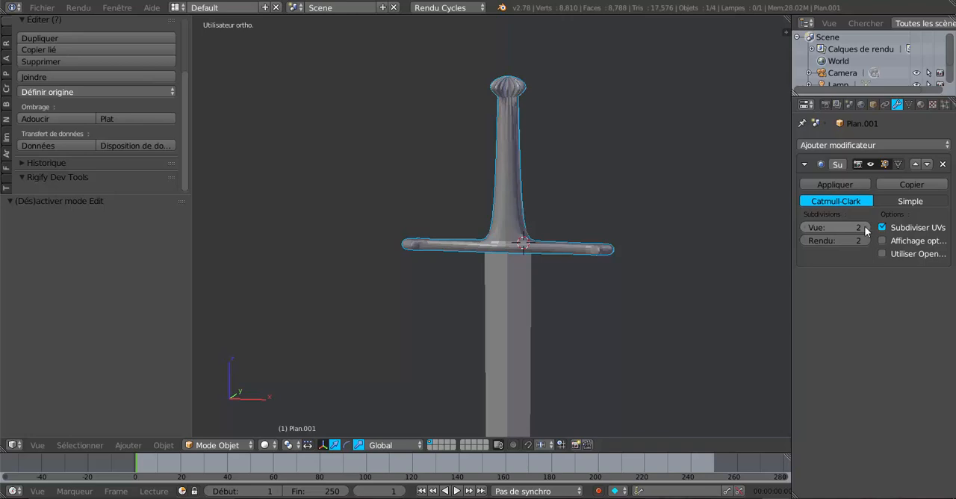
Step: Apply smooth shading to the hilt object in Object Mode and return to Edit Mode
key(Tab)
scroll(540, 227, up, 2)
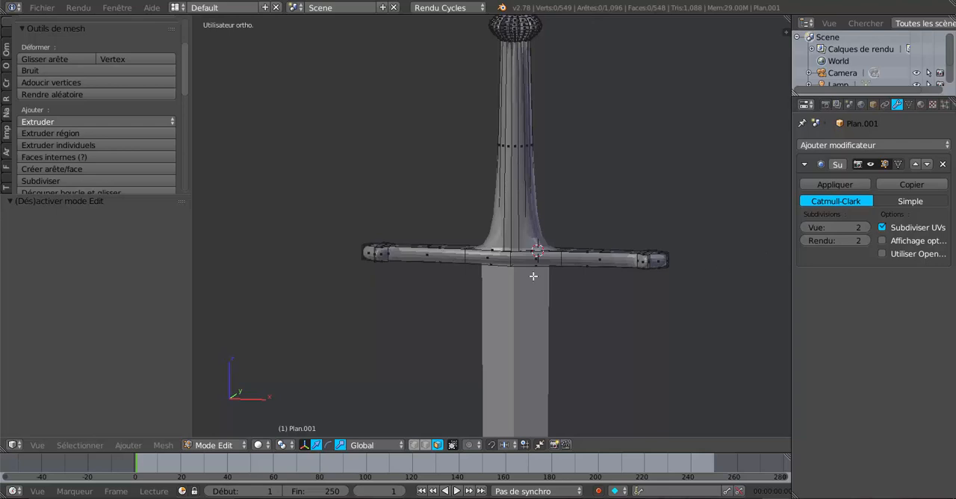
click(41, 8)
scroll(8, 28, up, 3)
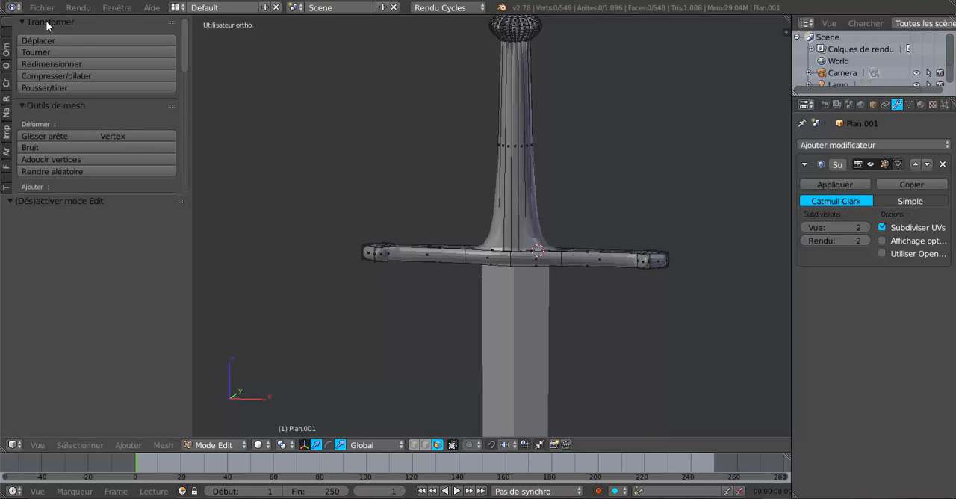
scroll(48, 135, down, 3)
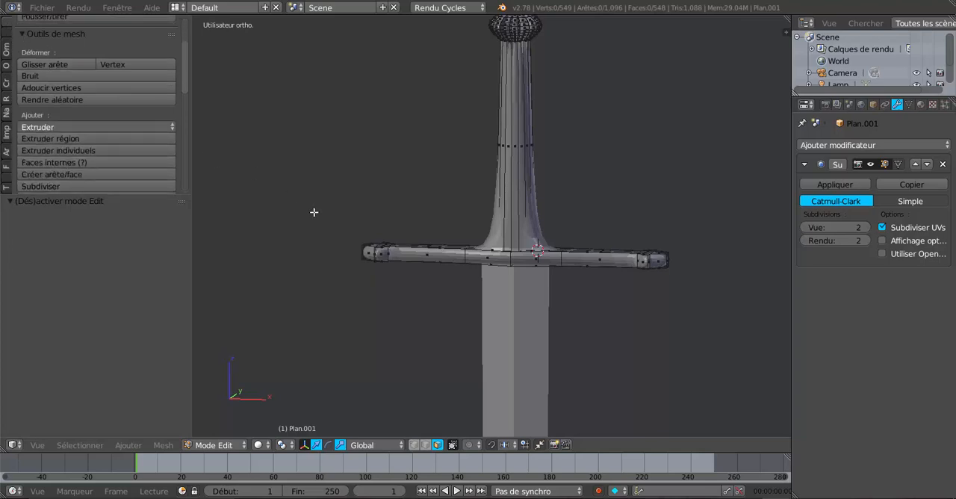
key(Tab)
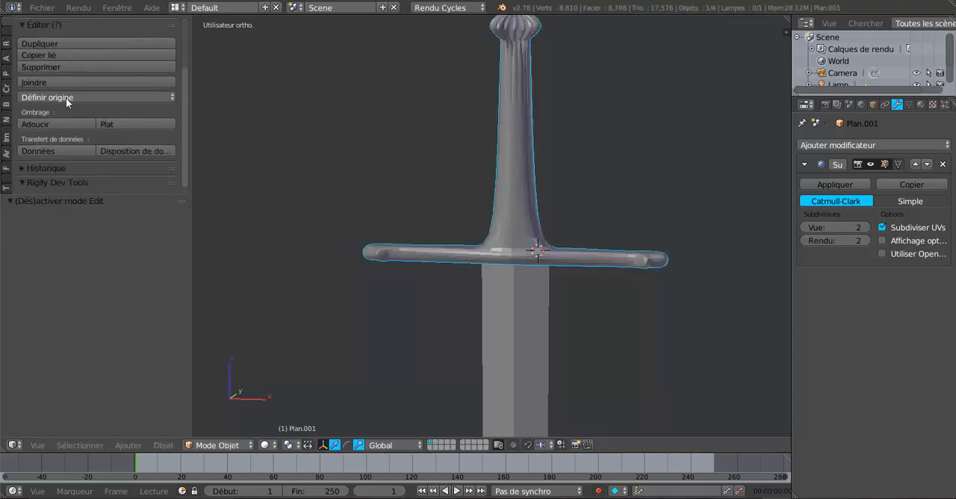
scroll(186, 121, up, 3)
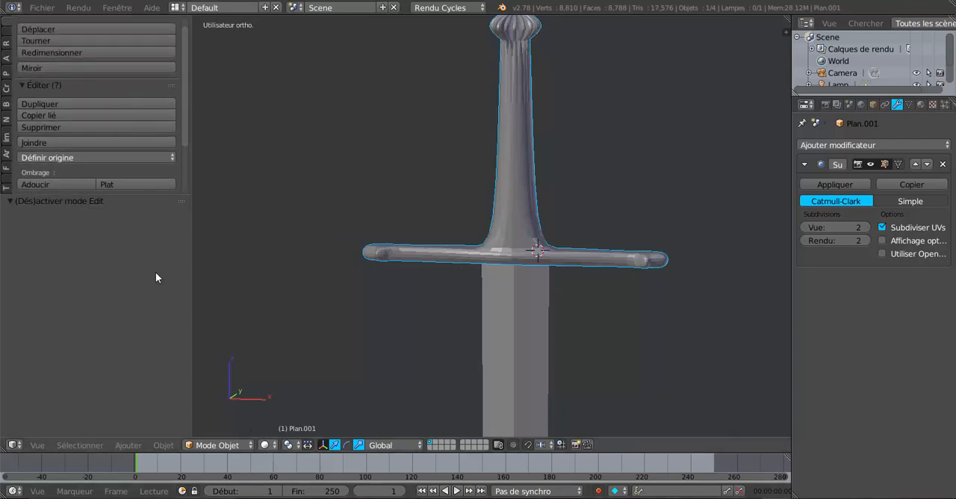
scroll(28, 64, up, 1)
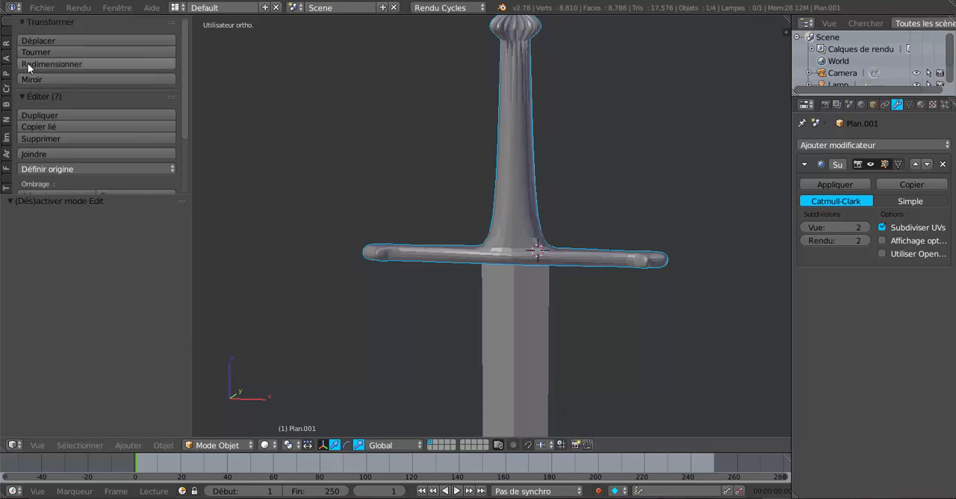
scroll(40, 156, down, 3)
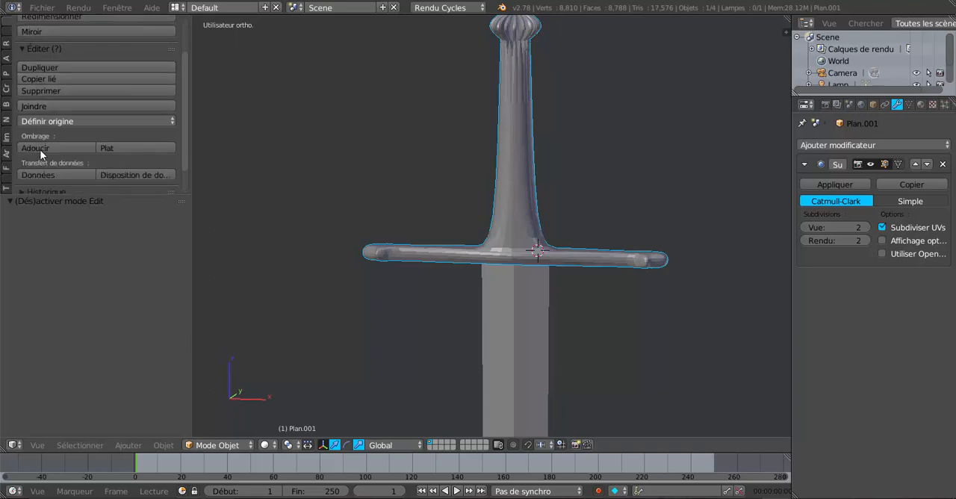
click(39, 147)
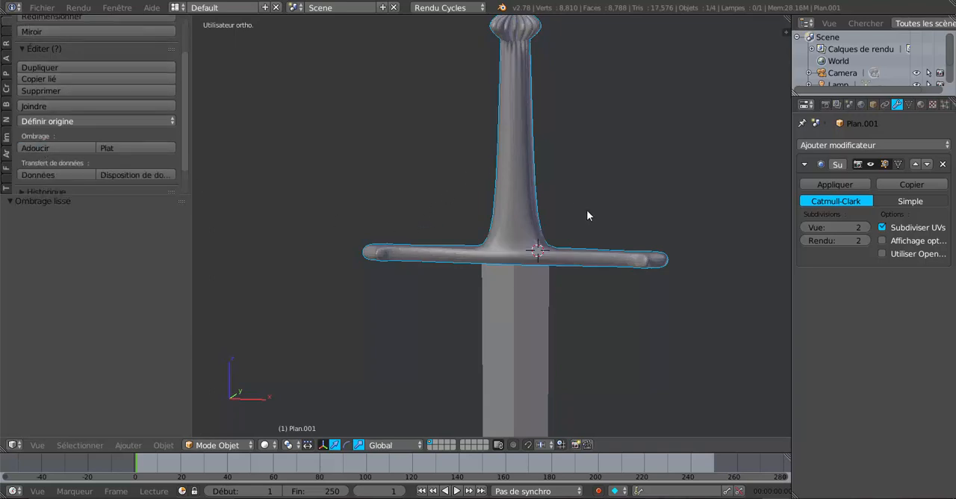
key(Tab)
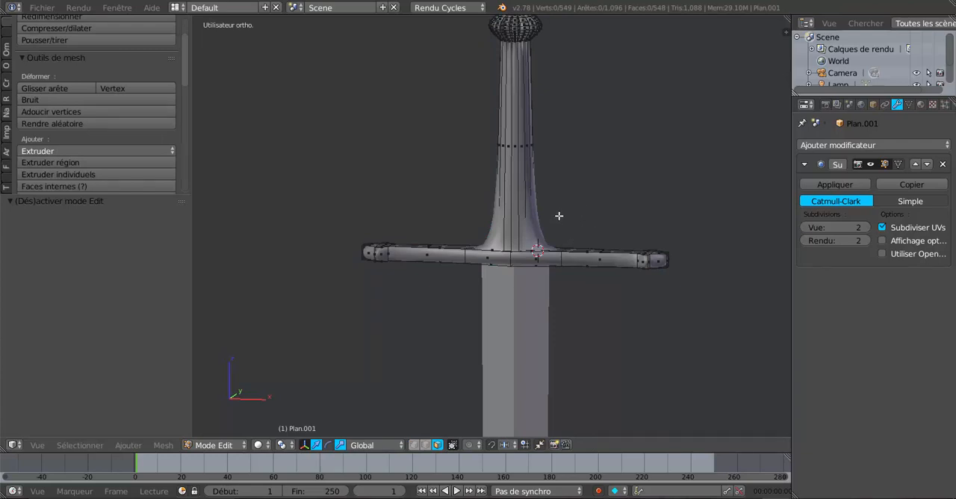
Step: Add an edge loop around the grip and slide it up just beneath the pommel, with a factor of about -0.983
middle_drag(561, 214, 572, 252)
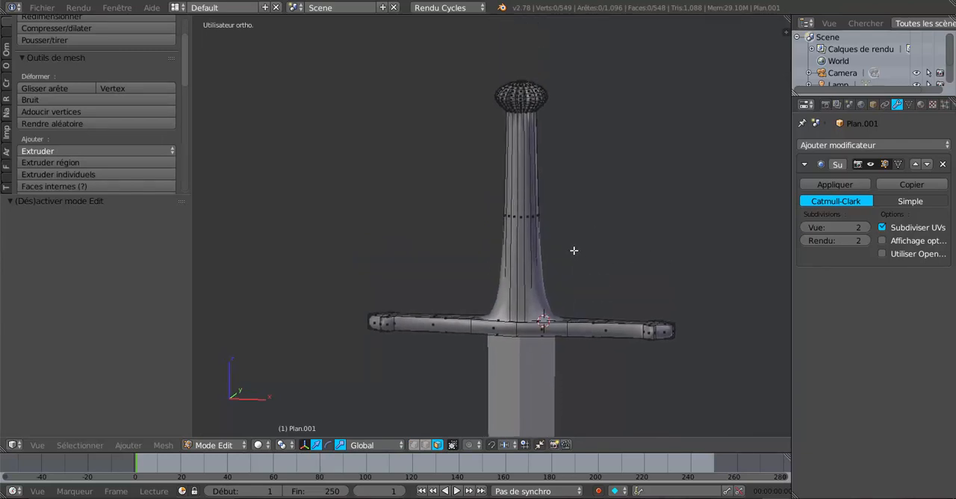
key(ctrl+r)
click(528, 202)
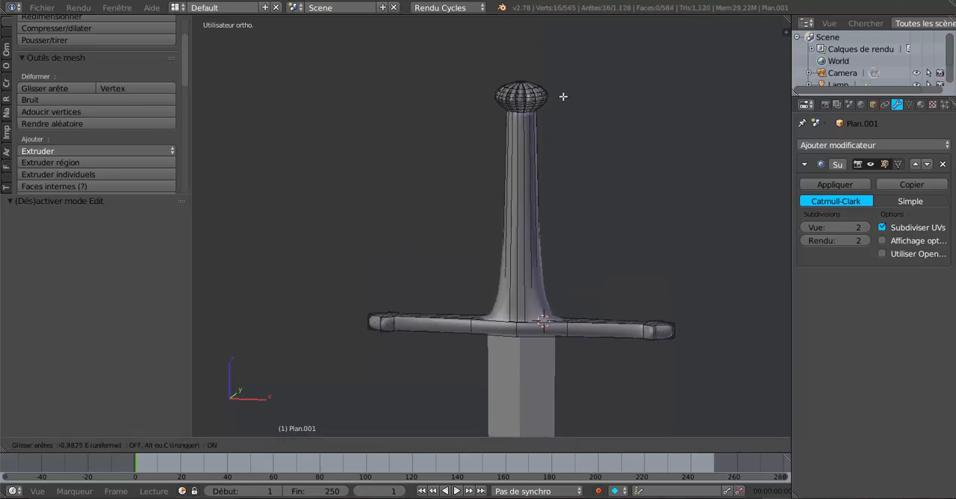
click(564, 96)
Step: Add a second edge loop around the grip and slide it down to the guard, with a factor of about 0.991
scroll(562, 150, up, 2)
key(ctrl+r)
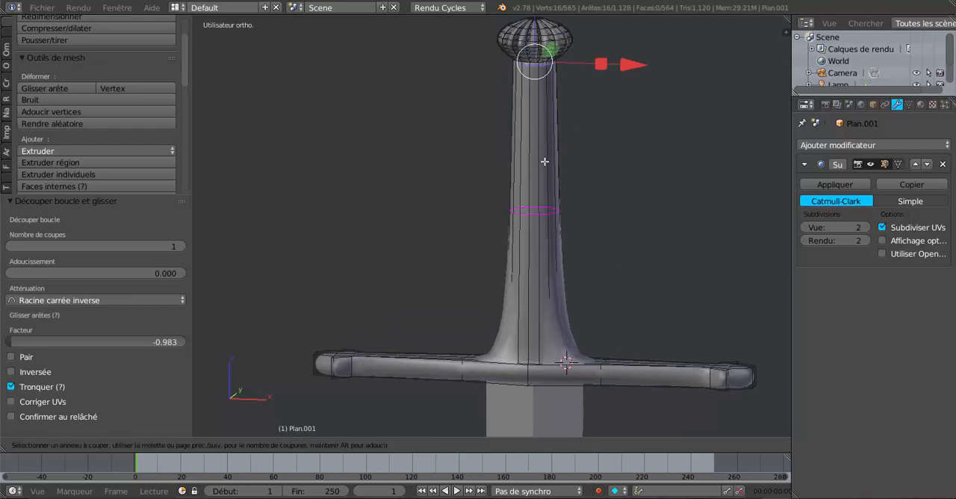
click(547, 161)
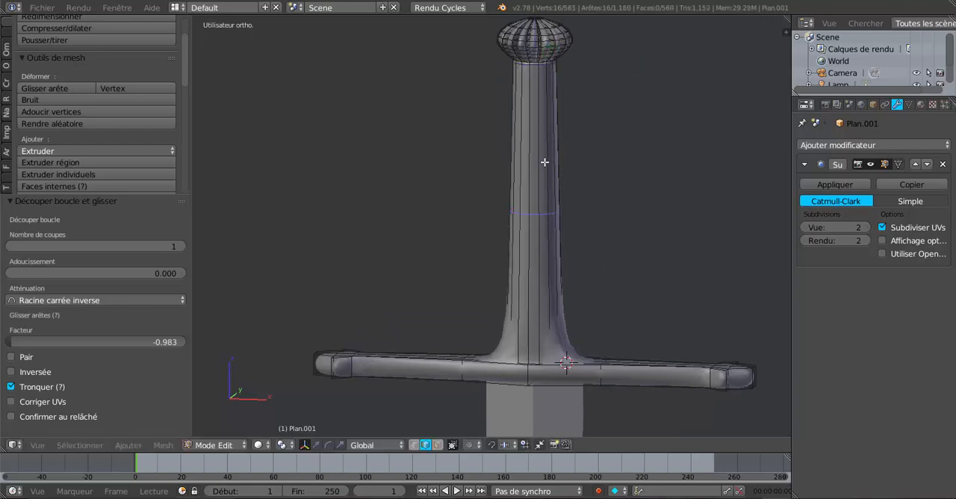
click(573, 309)
Step: Move the edge loop at the base of the grip by about -0.023 along Z, closer to the guard
shift+middle_drag(569, 318, 521, 161)
scroll(528, 226, up, 4)
middle_drag(528, 227, 527, 246)
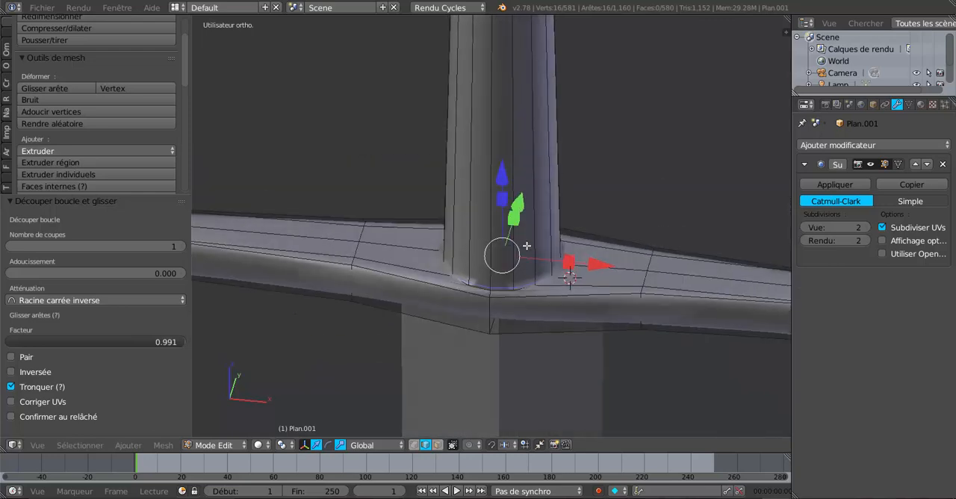
scroll(531, 278, up, 2)
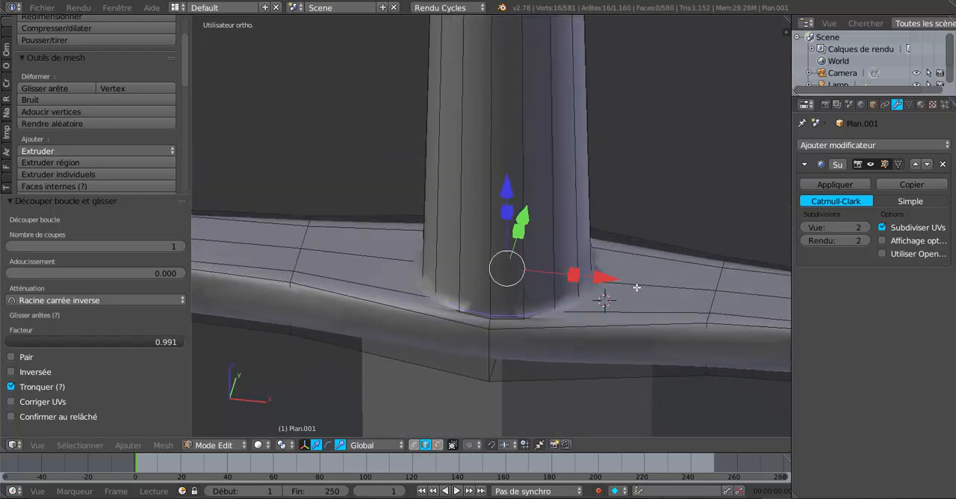
key(ctrl+r)
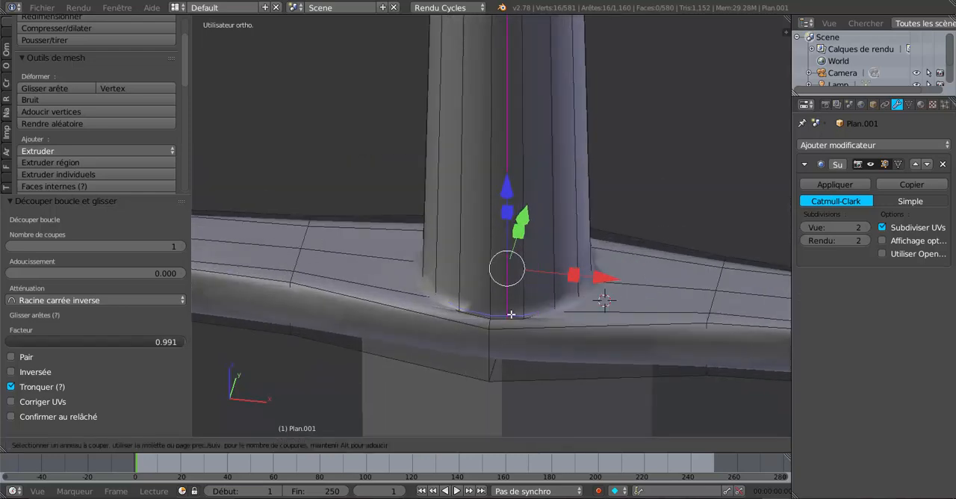
key(Escape)
middle_drag(627, 301, 635, 267)
scroll(591, 266, up, 1)
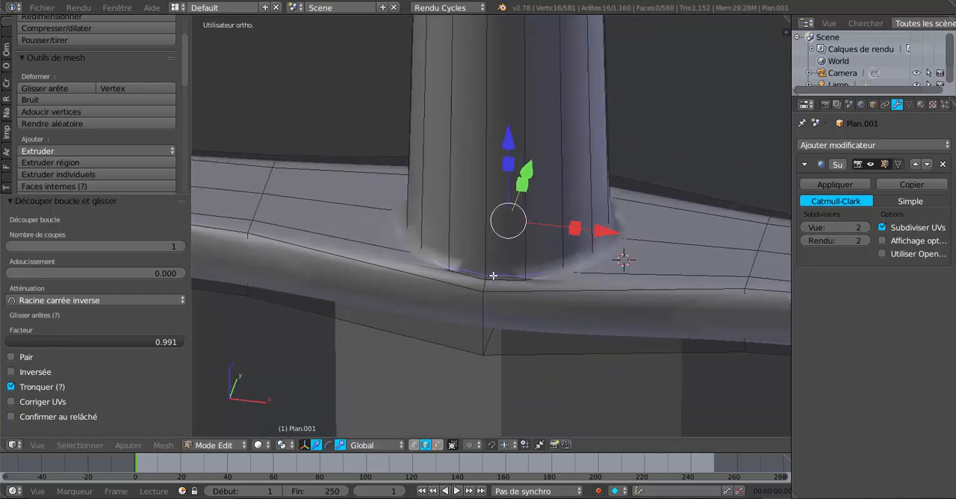
mouse_move(511, 144)
mouse_down()
mouse_move(518, 126)
mouse_move(522, 145)
mouse_up()
Step: Add another loop at the grip's base with a slide factor of about 0.990, and check the smoothed joint in Object Mode
key(ctrl+r)
click(523, 143)
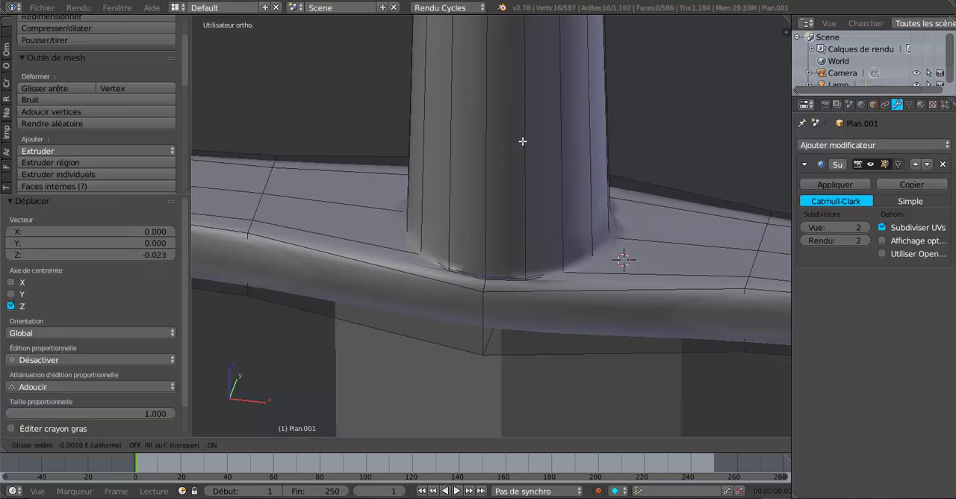
drag(526, 304, 525, 176)
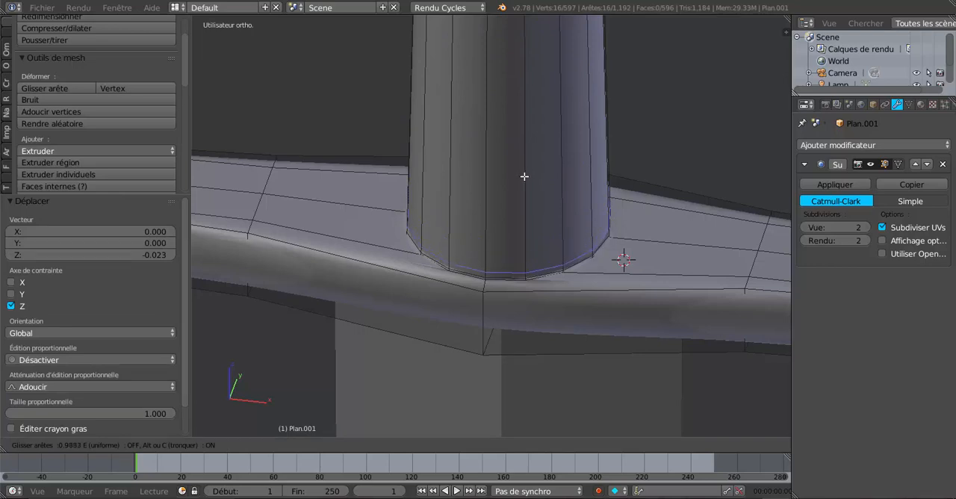
click(524, 177)
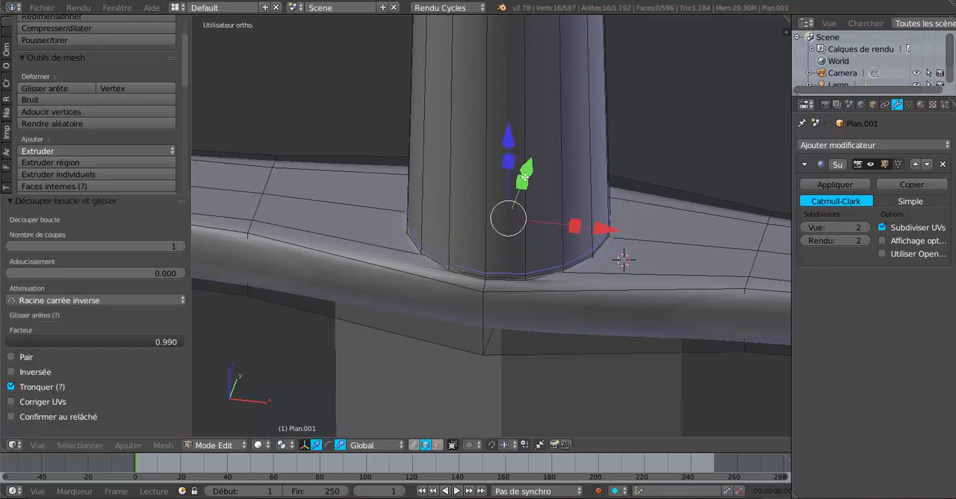
key(Tab)
scroll(496, 128, down, 2)
middle_drag(504, 137, 508, 175)
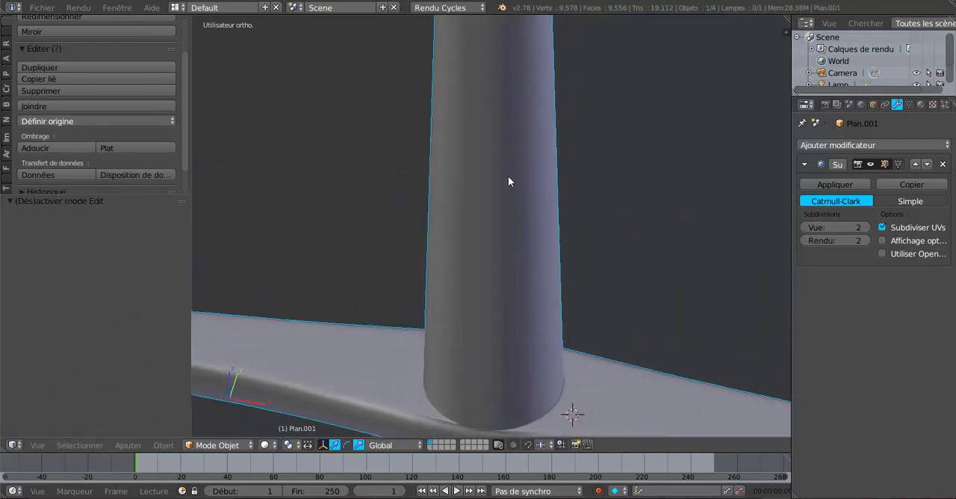
scroll(508, 180, down, 3)
key(Tab)
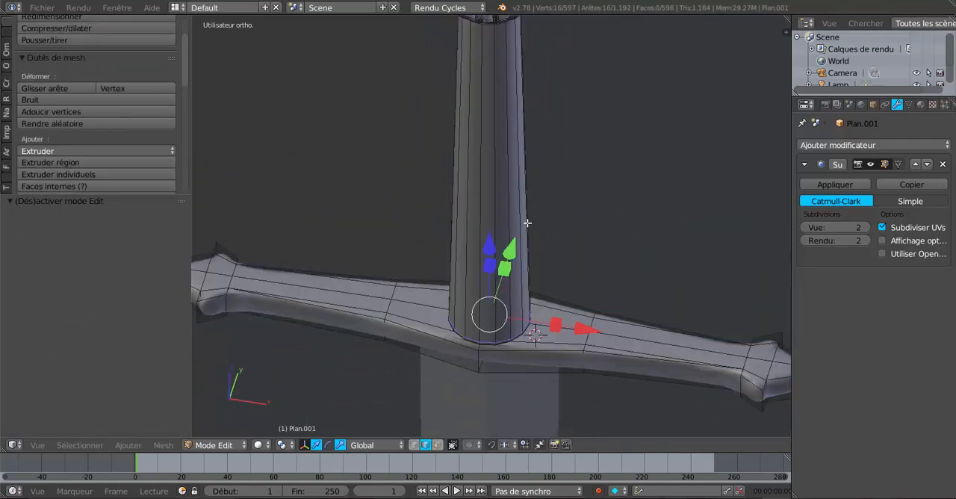
Step: Select the vertical edges at the middle of the guard's front and back, widen them slightly along Y, and inspect the smoothed result
shift+middle_drag(525, 214, 536, 112)
scroll(523, 181, up, 2)
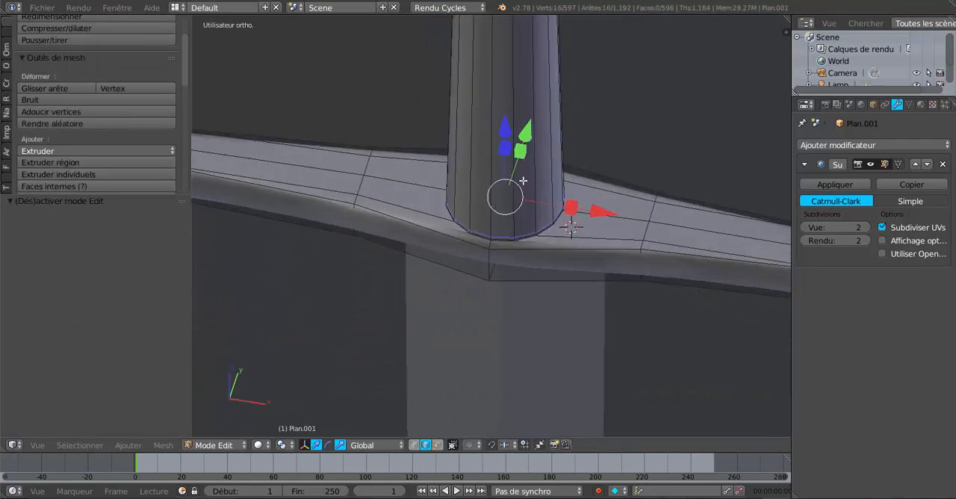
right_click(492, 263)
middle_drag(559, 258, 440, 213)
scroll(457, 277, down, 2)
scroll(438, 212, up, 3)
shift+middle_drag(390, 173, 536, 211)
scroll(534, 211, up, 2)
shift+right_click(508, 183)
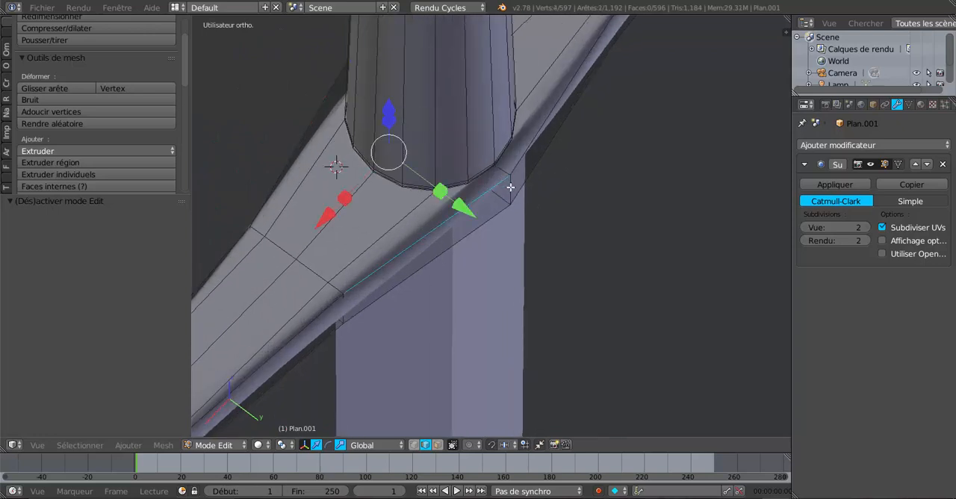
shift+right_click(498, 188)
shift+right_click(509, 185)
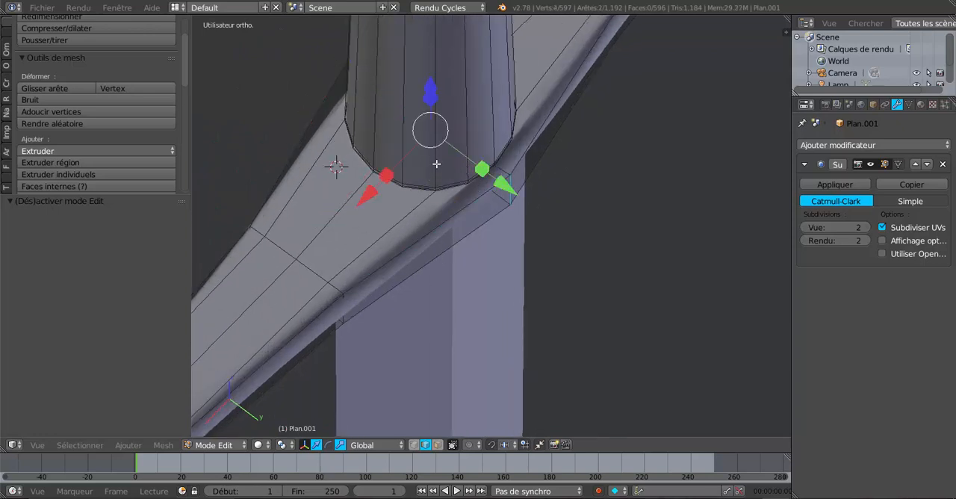
key(s)
key(y)
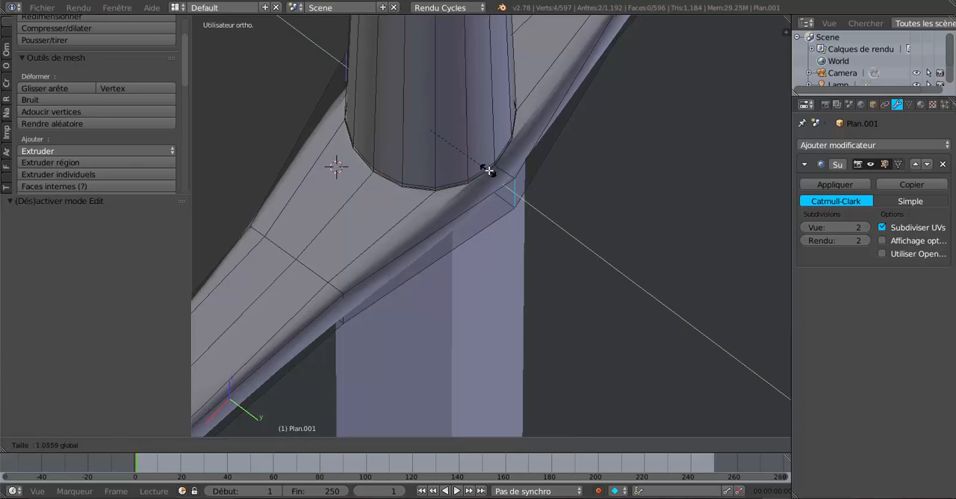
click(489, 172)
key(Tab)
scroll(426, 201, down, 3)
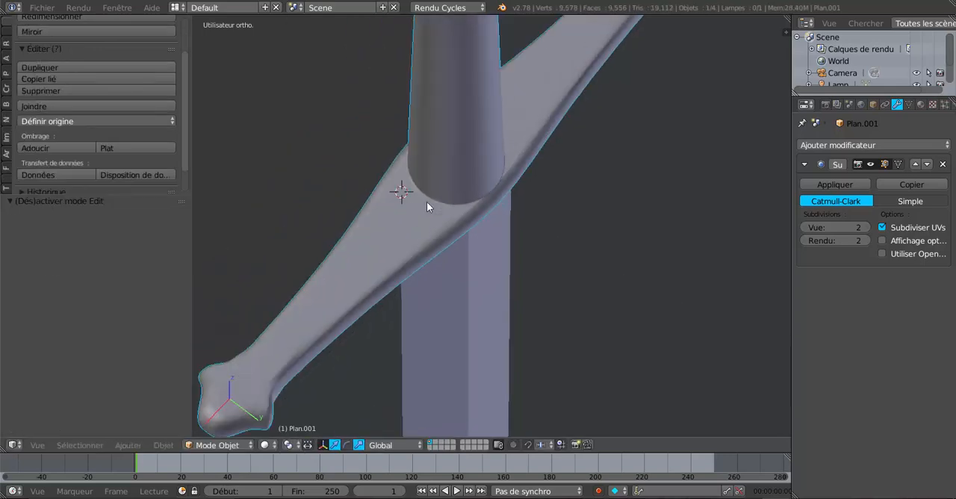
middle_drag(427, 201, 396, 243)
Step: Scale the guard's middle edges along Y again by about 1.063 and check the shape in Object Mode
key(Tab)
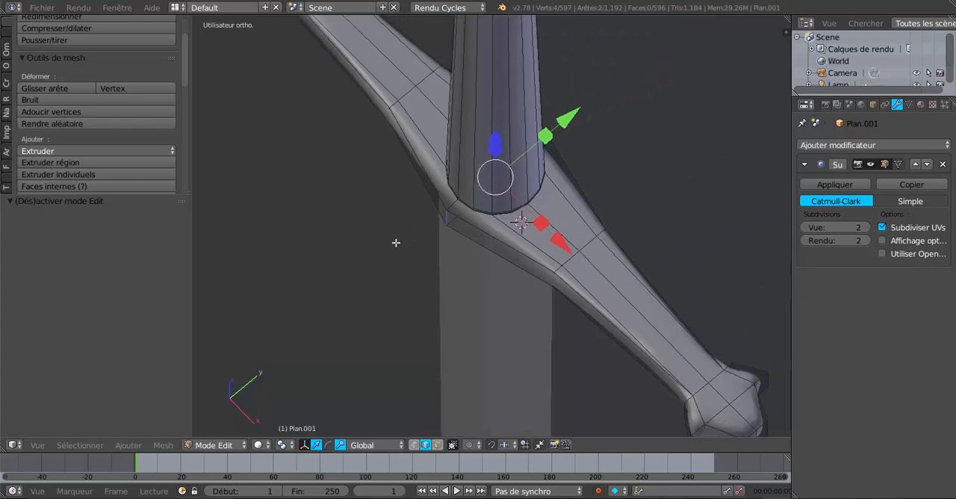
key(s)
key(y)
click(553, 133)
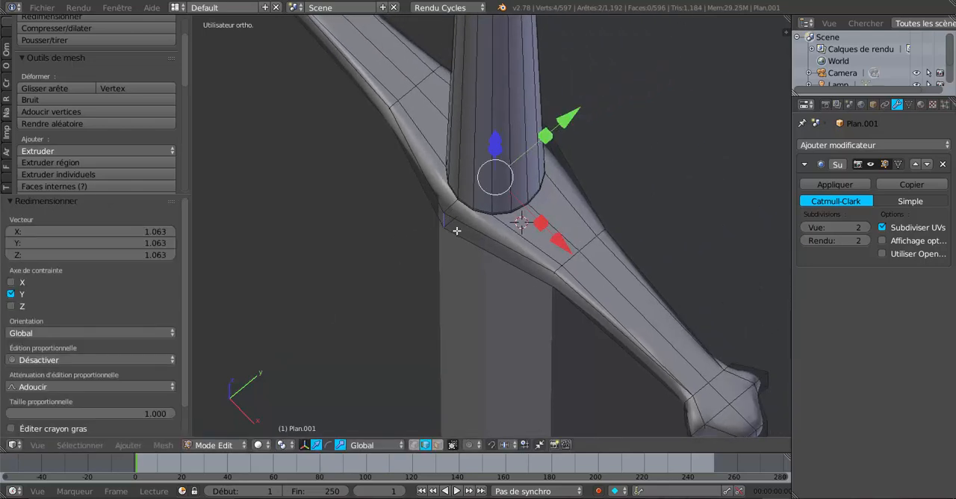
key(Tab)
mouse_move(493, 223)
middle_down()
mouse_move(518, 217)
mouse_move(488, 199)
mouse_move(475, 241)
mouse_move(483, 256)
mouse_move(535, 228)
mouse_move(531, 207)
mouse_move(478, 225)
middle_up()
key(Tab)
Step: Add four evenly spaced edge loops around the guard's sides without sliding them, and inspect the sharpened guard in Object Mode
scroll(499, 200, down, 1)
scroll(498, 200, down, 5)
scroll(644, 190, up, 2)
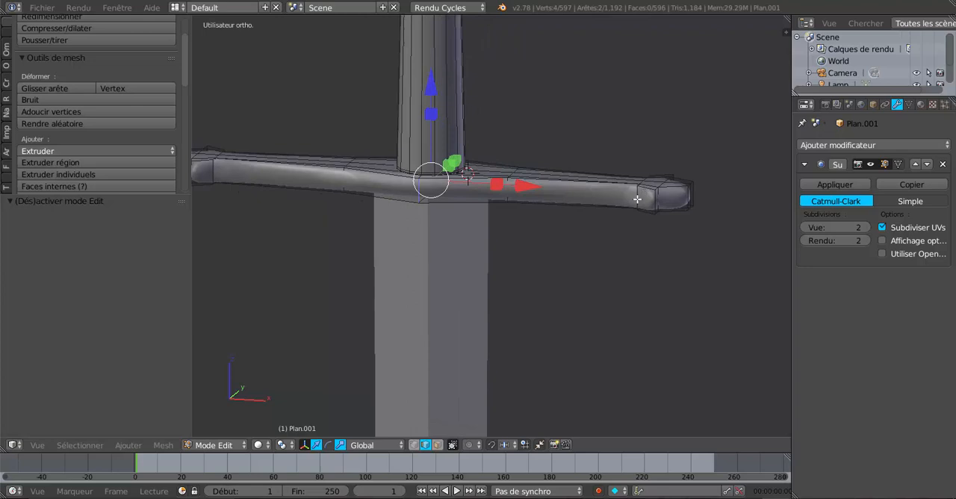
key(ctrl+r)
scroll(637, 199, up, 2)
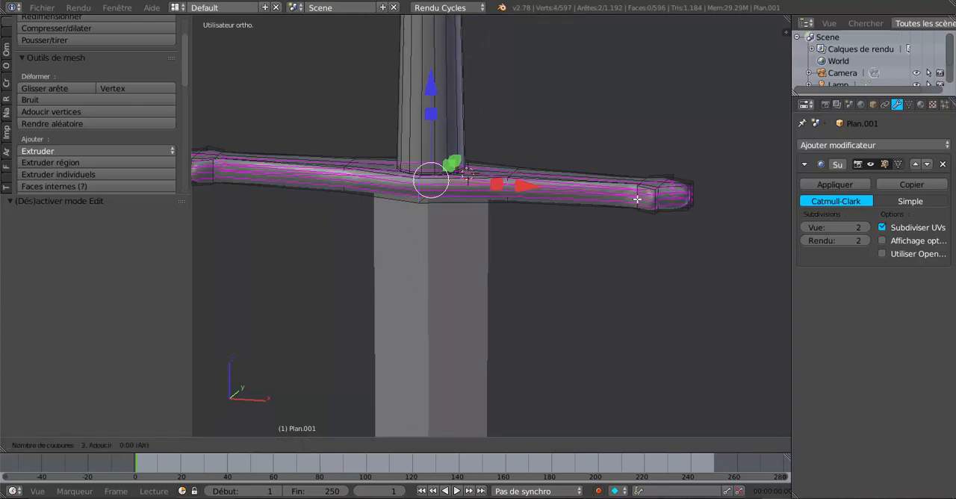
scroll(637, 199, up, 1)
click(637, 199)
right_click(636, 199)
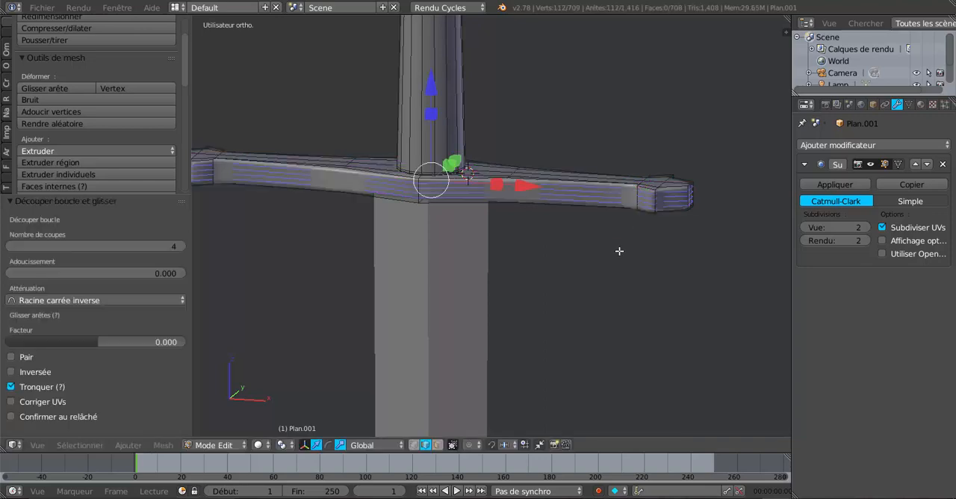
key(Tab)
middle_drag(614, 266, 620, 285)
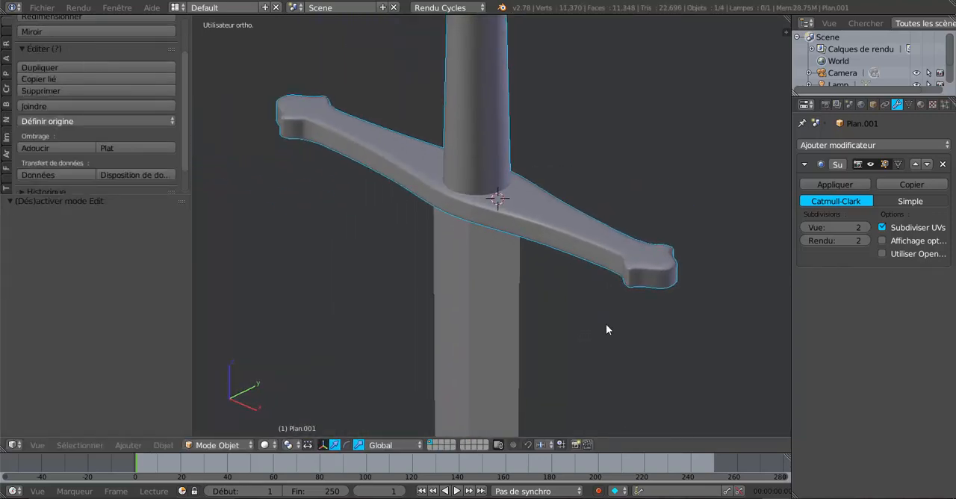
scroll(605, 345, down, 2)
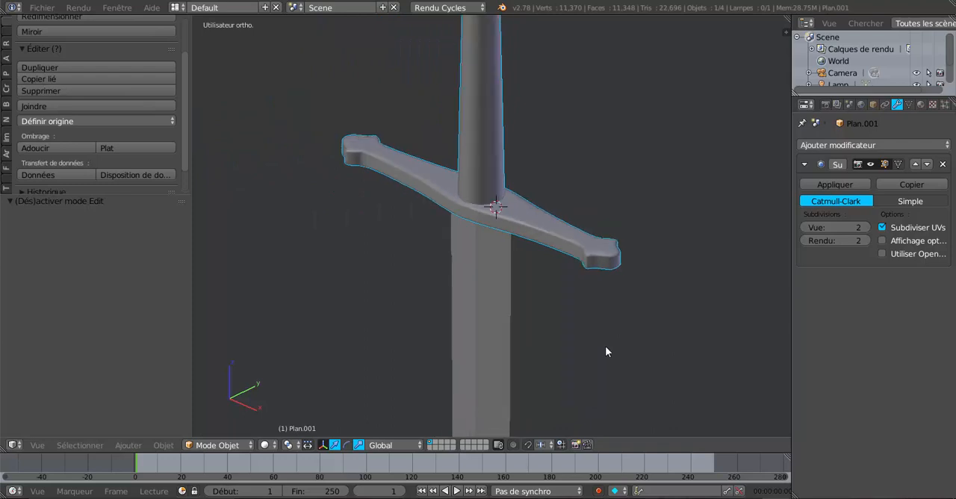
middle_drag(606, 352, 562, 281)
middle_drag(501, 304, 519, 256)
Step: In front wireframe view, clear the selection in Edit Mode and box-select the whole pommel
key(Tab)
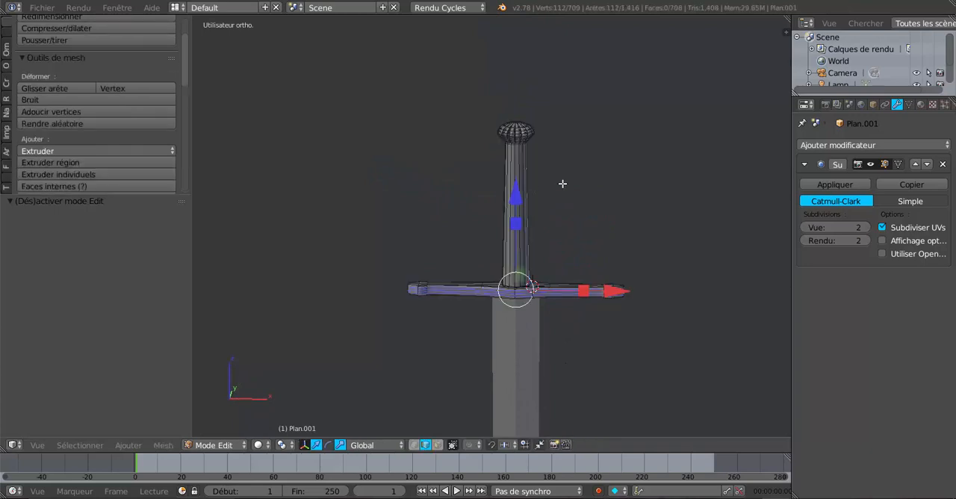
middle_drag(598, 348, 586, 337)
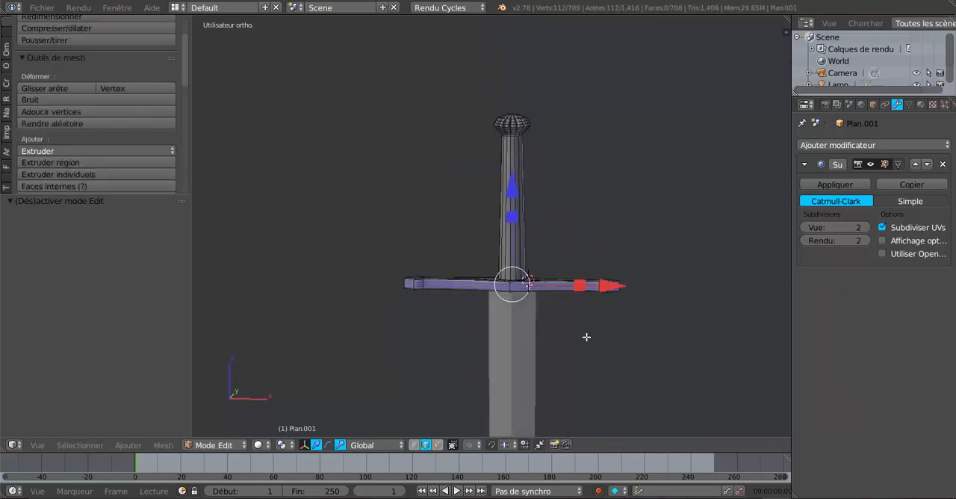
key(KP_1)
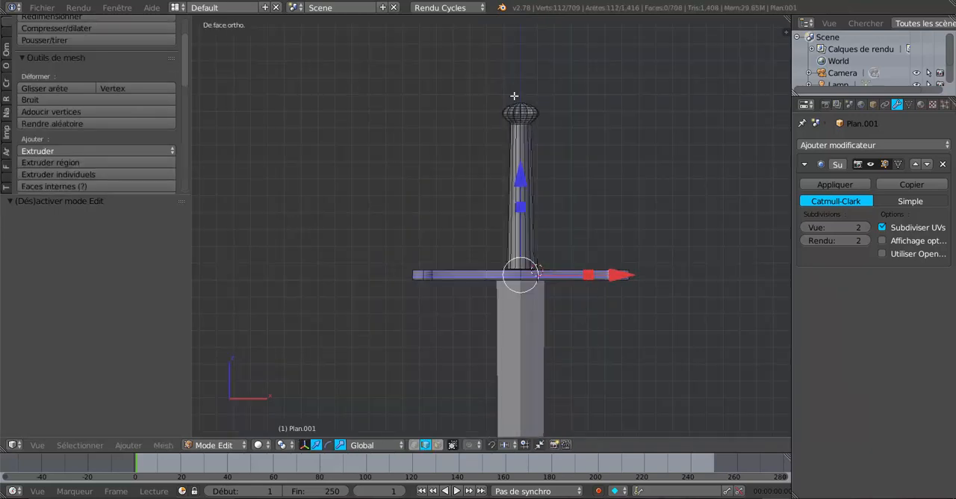
key(z)
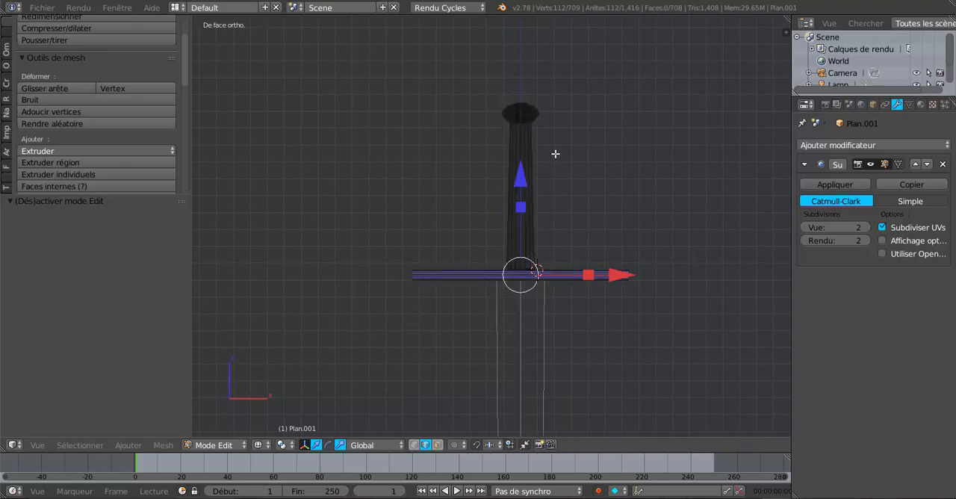
key(z)
key(z)
key(a)
key(b)
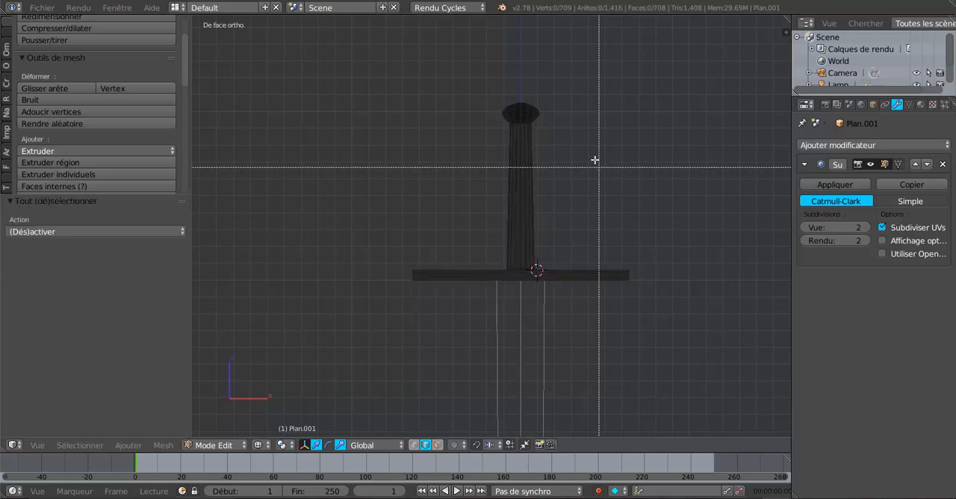
drag(470, 89, 566, 126)
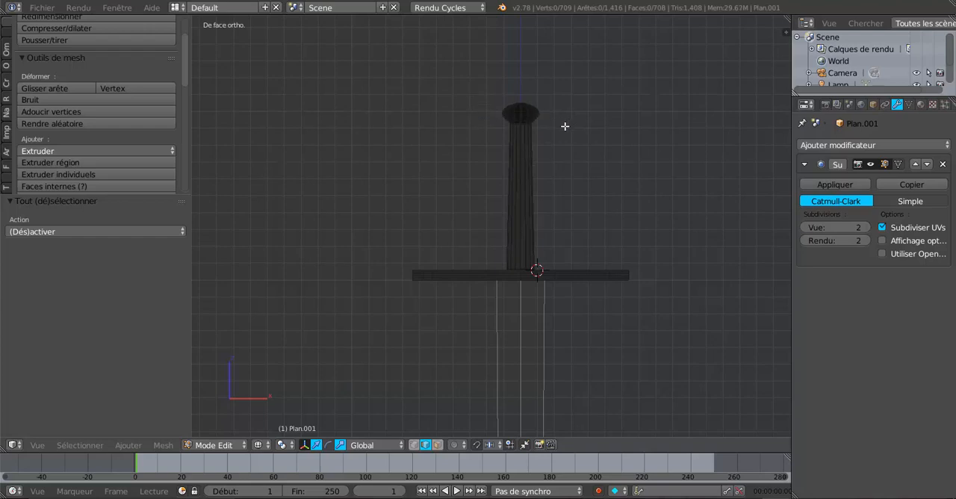
key(b)
drag(487, 80, 559, 124)
key(b)
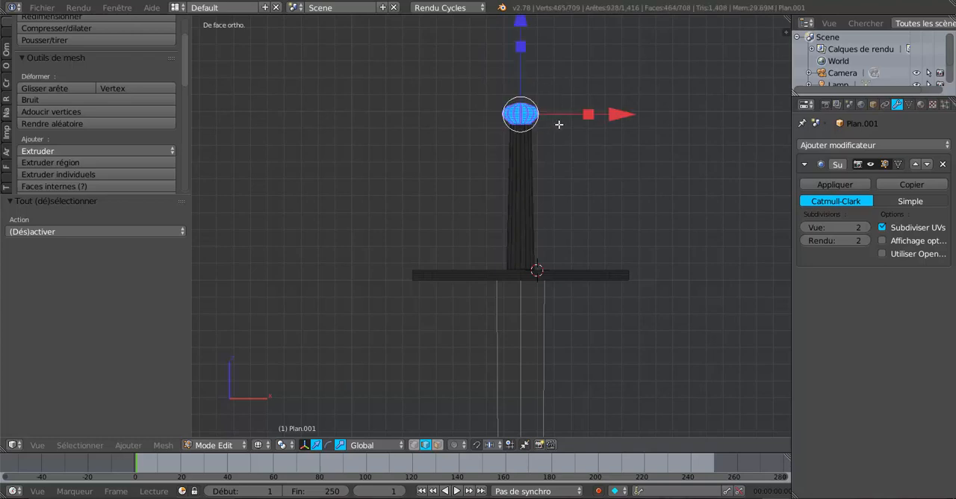
Step: Try to scale the selected pommel uniformly, view the hilt in Object Mode, and return to Edit Mode
middle_drag(567, 158, 556, 182)
key(s)
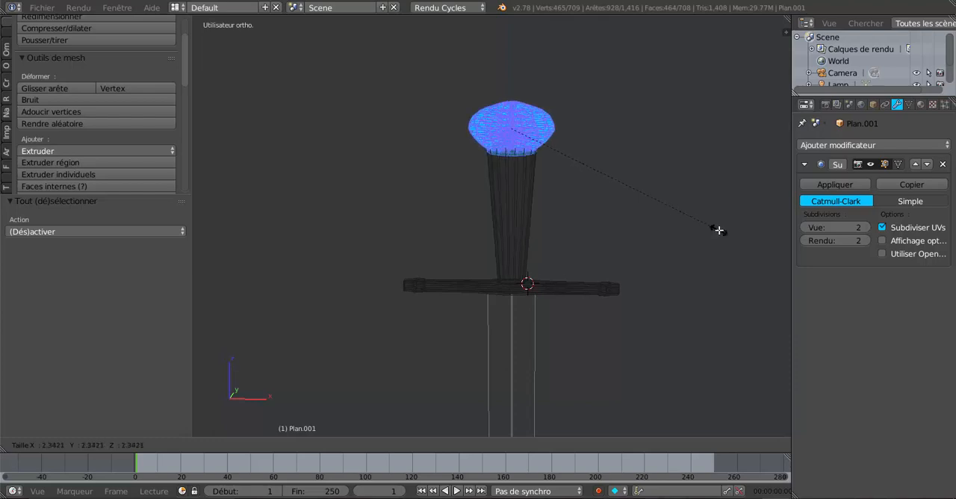
click(590, 171)
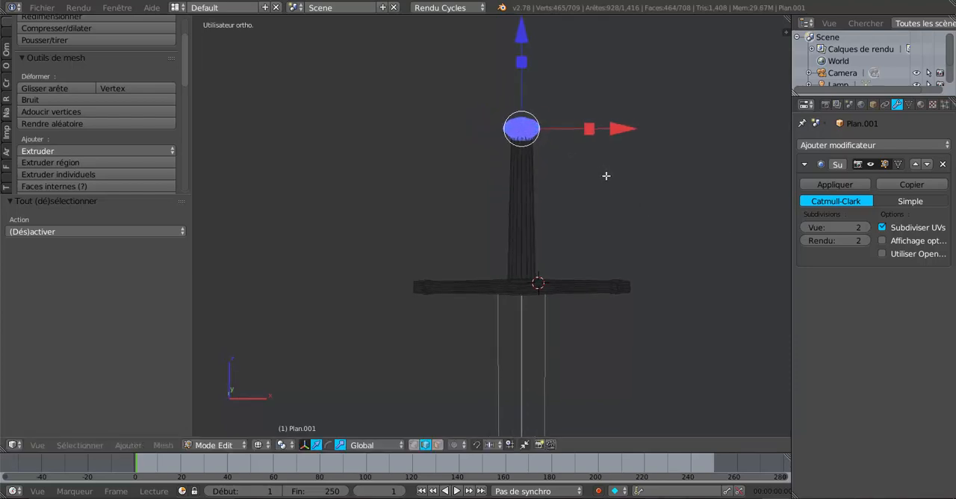
key(Tab)
scroll(606, 176, up, 2)
mouse_move(606, 177)
middle_down()
mouse_move(565, 207)
mouse_move(568, 191)
mouse_move(600, 179)
middle_up()
key(Tab)
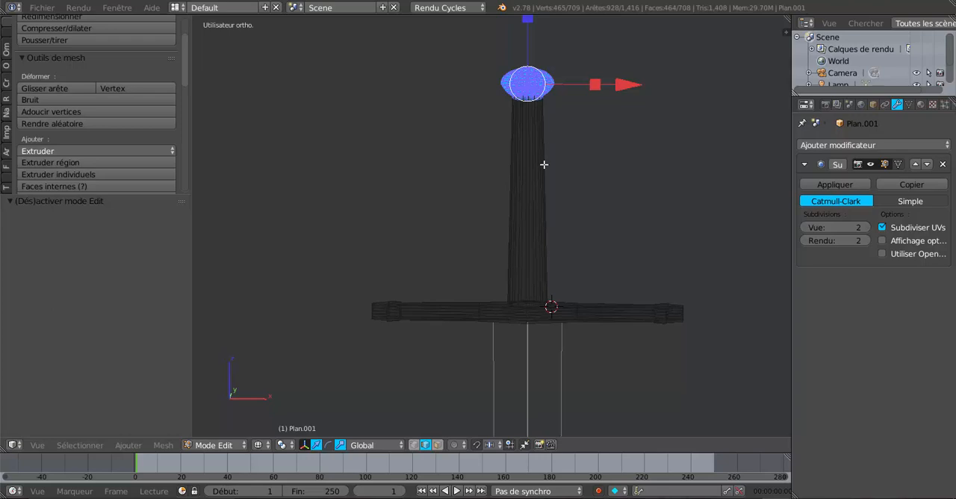
Step: Add one edge loop around the grip, slid by a factor of -0.960 to just below the pommel, and return to solid view
key(ctrl+r)
click(549, 179)
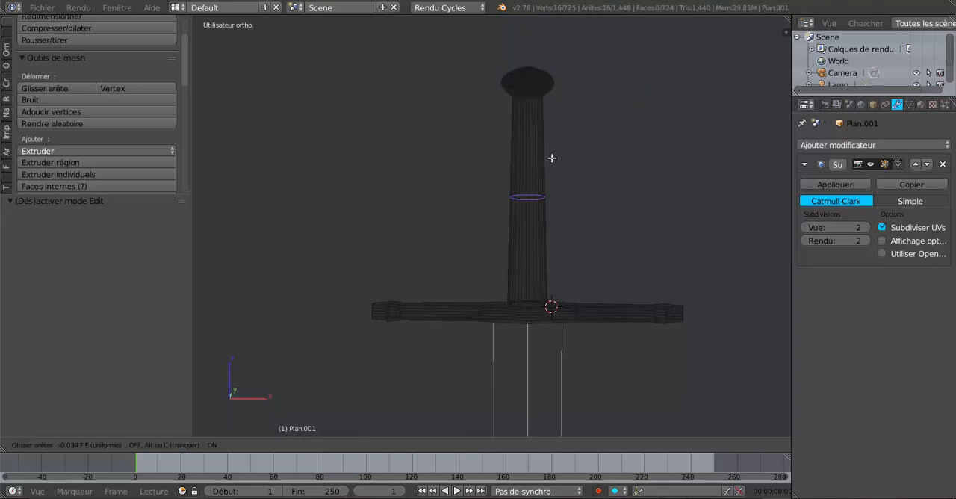
click(570, 83)
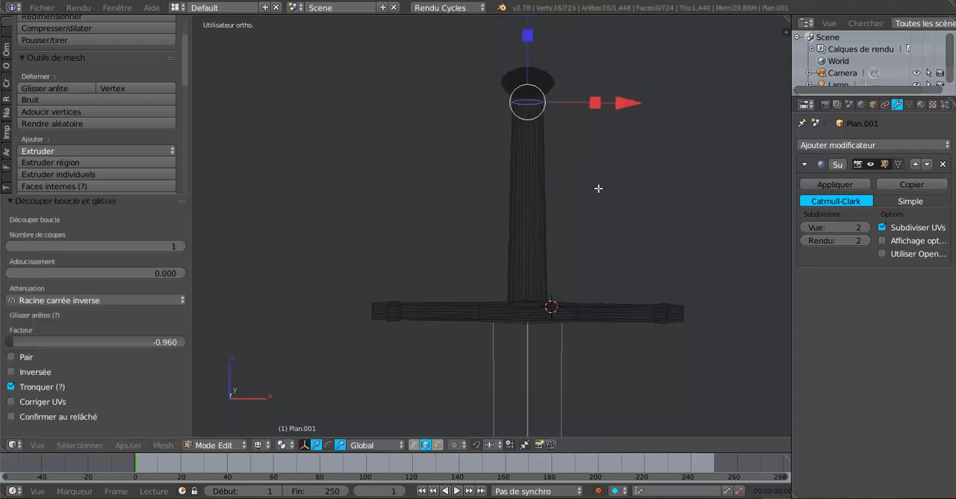
key(z)
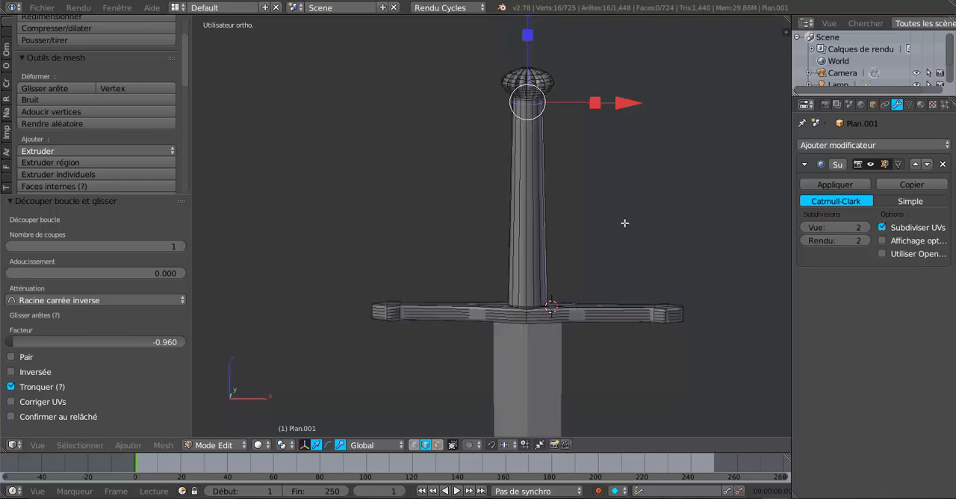
Step: Scale the loop below the pommel uniformly by about 0.641 and check the grip in Object Mode
key(w)
key(Escape)
key(s)
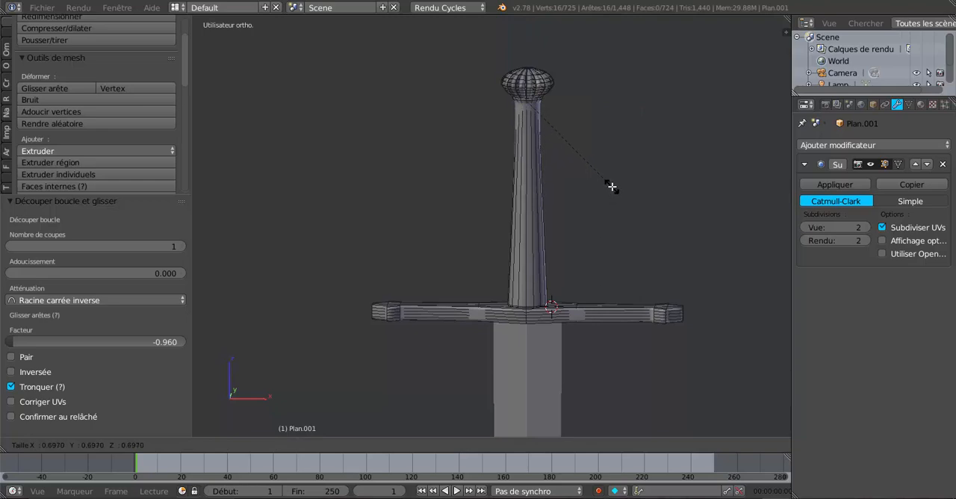
click(608, 177)
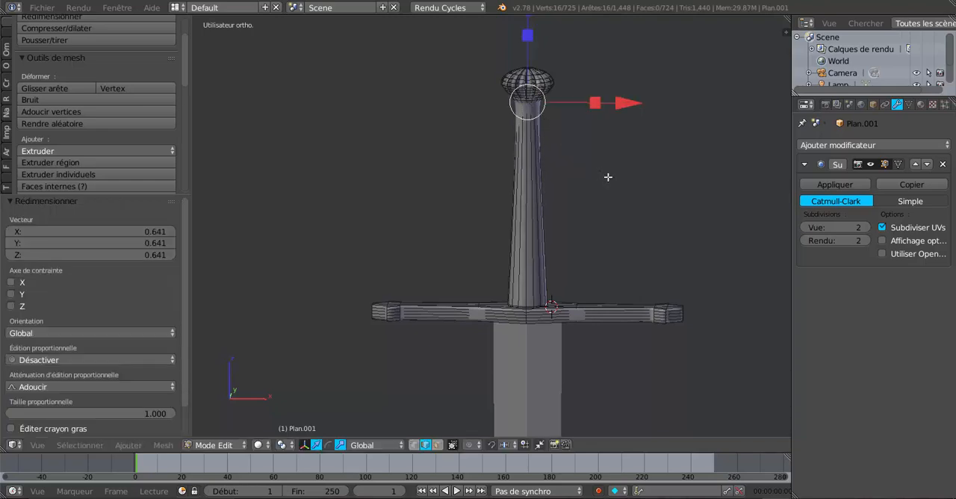
key(Tab)
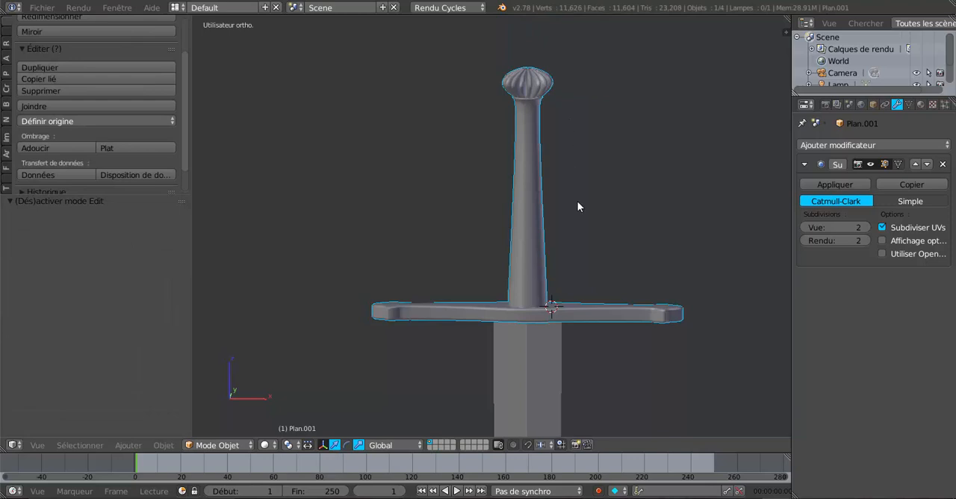
key(Tab)
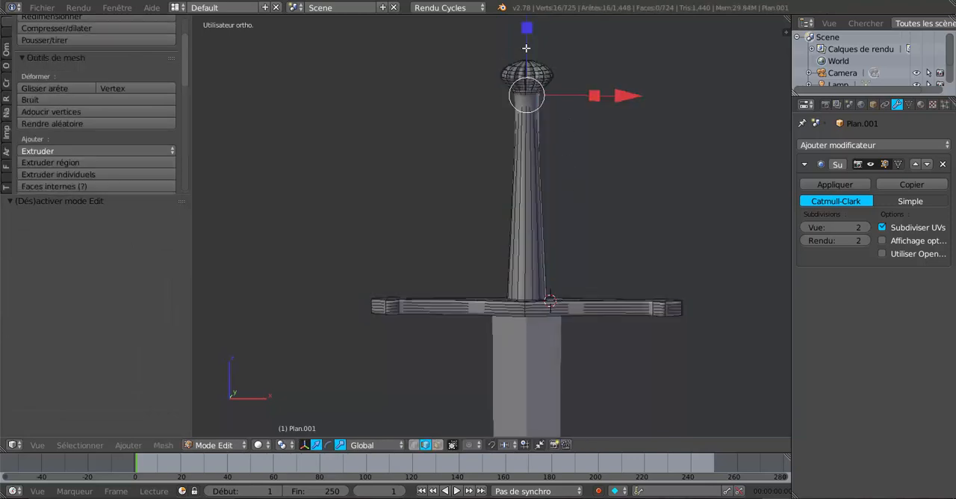
Step: In wireframe view, replace the selection with the whole pommel and scale it uniformly by about 1.259
key(z)
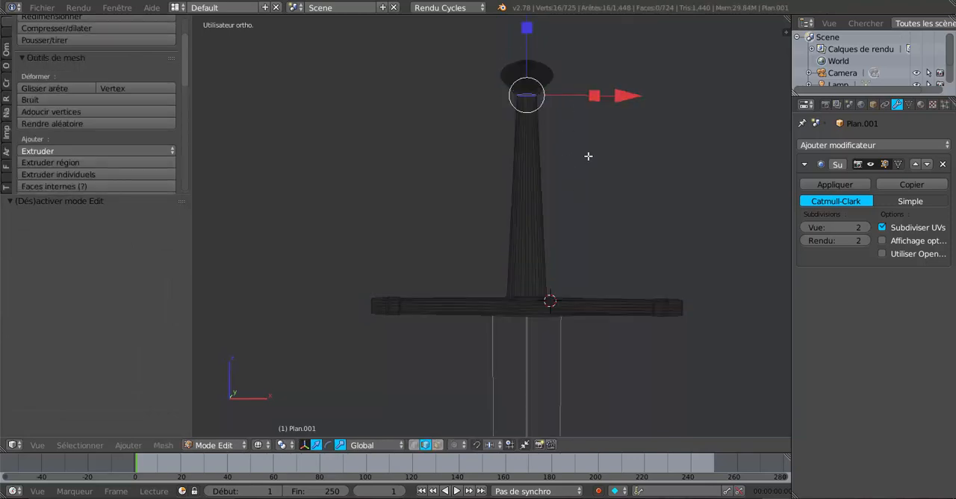
key(a)
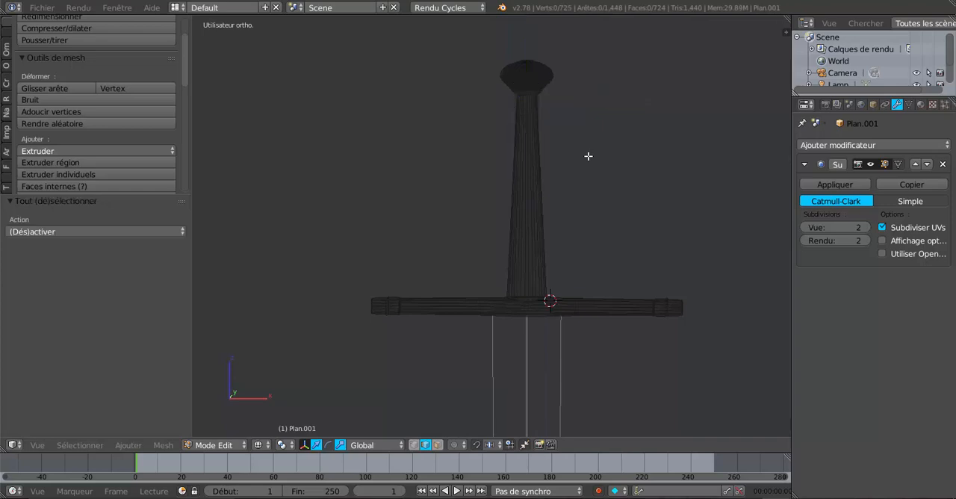
key(b)
drag(472, 46, 597, 92)
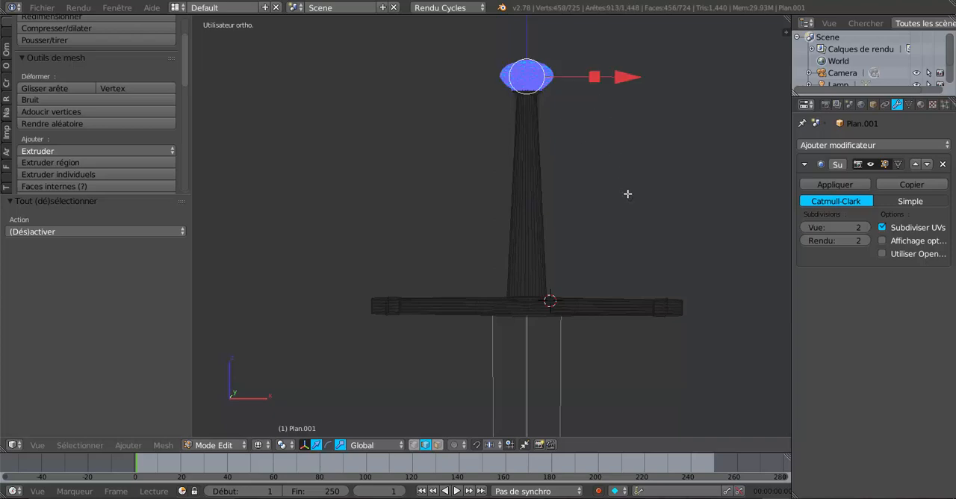
key(s)
click(657, 207)
scroll(638, 204, down, 1)
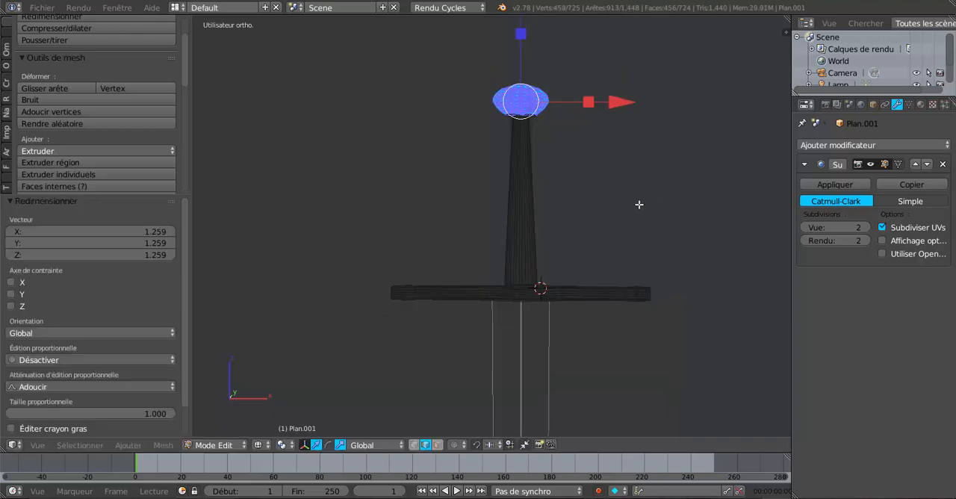
Step: Raise the pommel about 0.213 along Z and inspect the hilt in Object Mode with solid shading
scroll(639, 204, down, 2)
drag(515, 56, 516, 52)
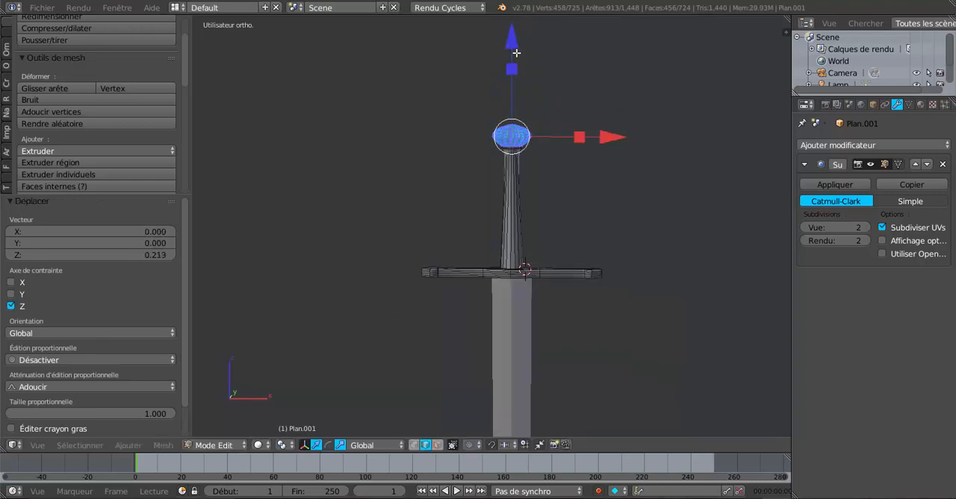
key(Tab)
middle_drag(590, 176, 511, 239)
key(Tab)
Step: In face select mode, select the two middle faces on one side of the guard and set the subdivision view level to 0
middle_drag(519, 292, 558, 221)
scroll(570, 280, up, 6)
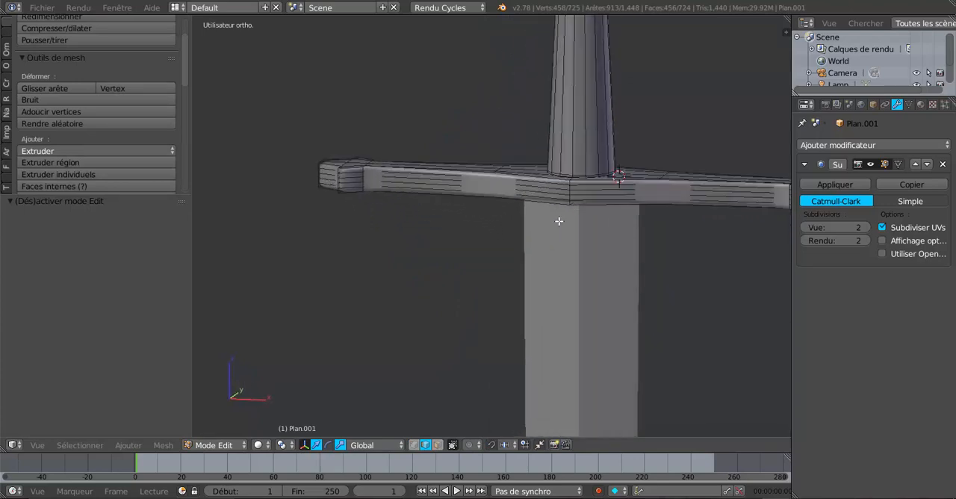
shift+middle_drag(490, 226, 384, 244)
scroll(463, 230, up, 2)
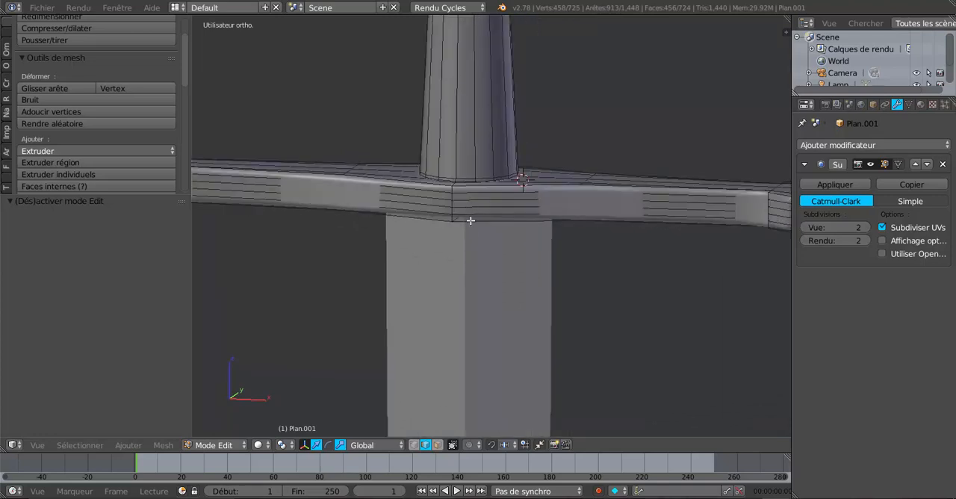
click(437, 445)
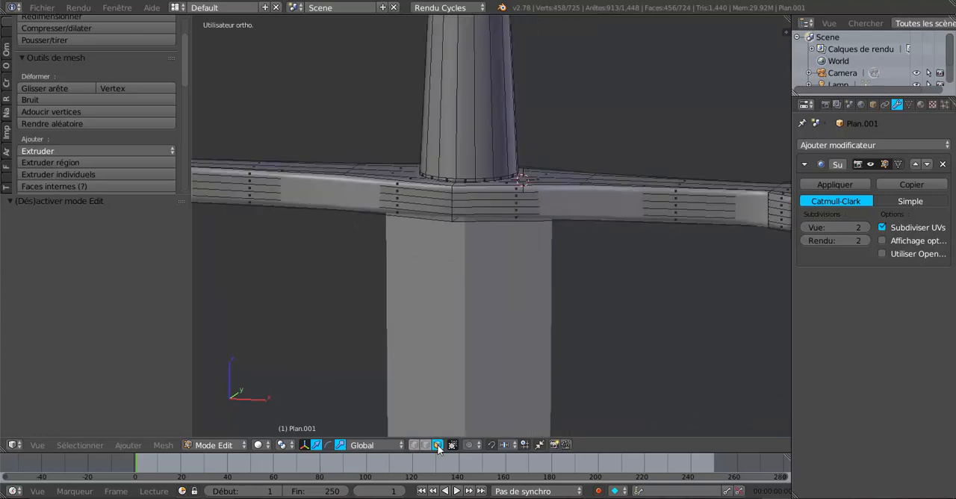
right_click(427, 202)
shift+right_click(493, 203)
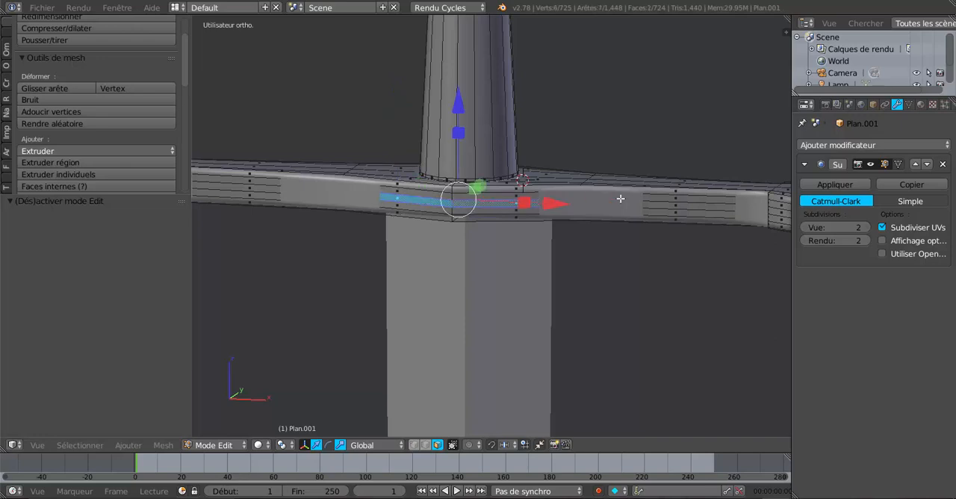
click(808, 228)
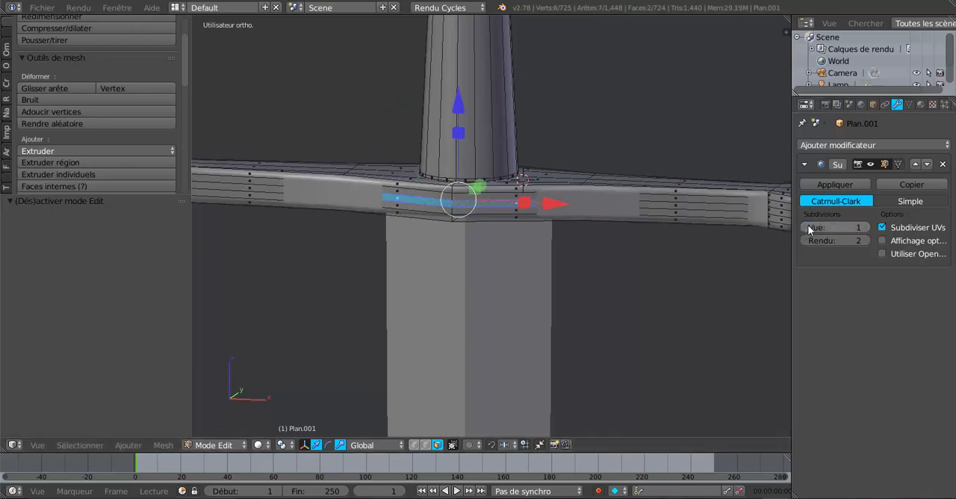
click(808, 227)
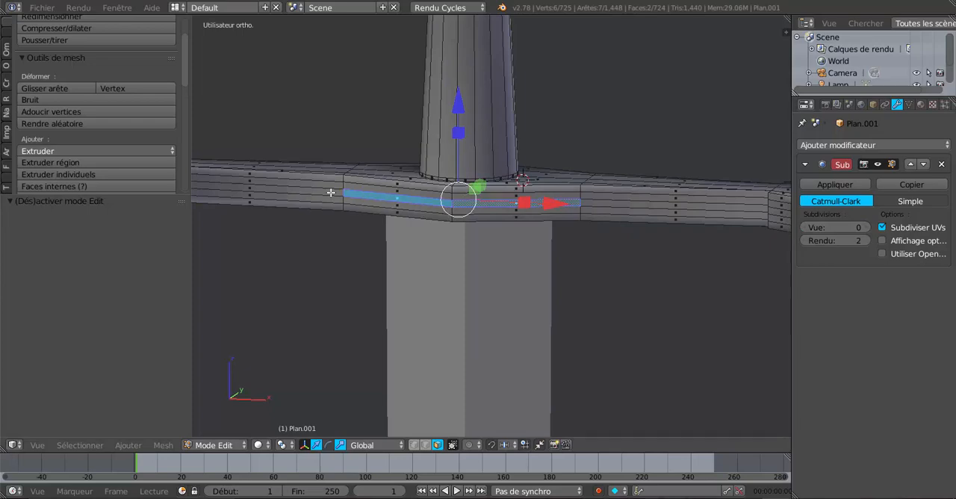
Step: Add the two matching middle faces on the guard's opposite side to the selection and set the subdivision view level to 3
scroll(333, 193, down, 2)
middle_drag(367, 204, 439, 272)
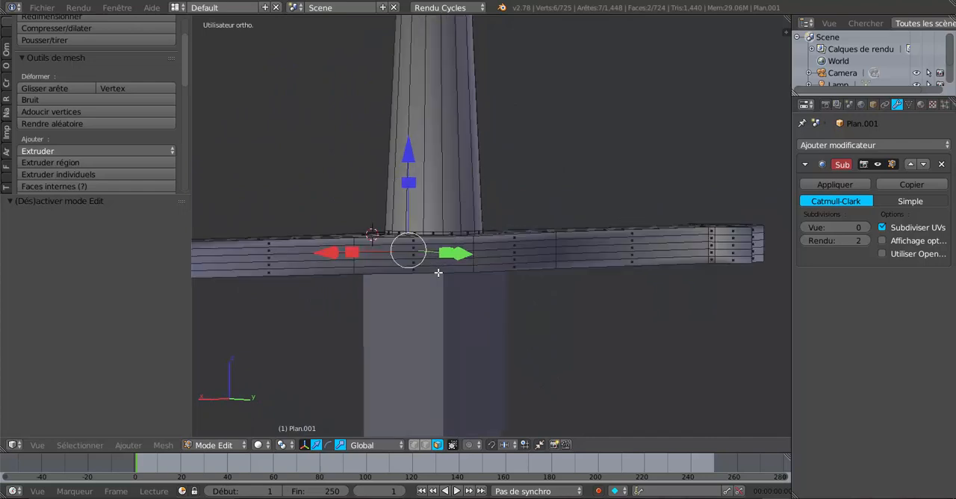
shift+right_click(417, 254)
shift+right_click(510, 257)
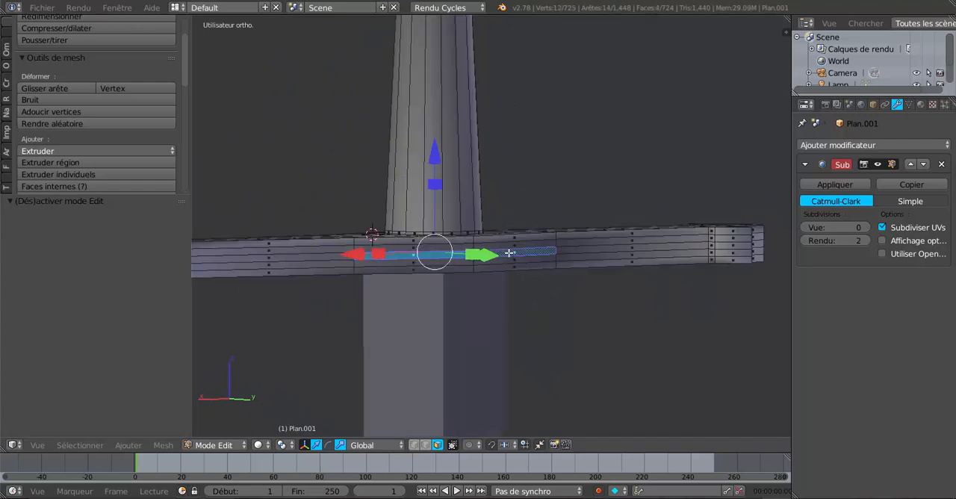
middle_drag(511, 257, 552, 300)
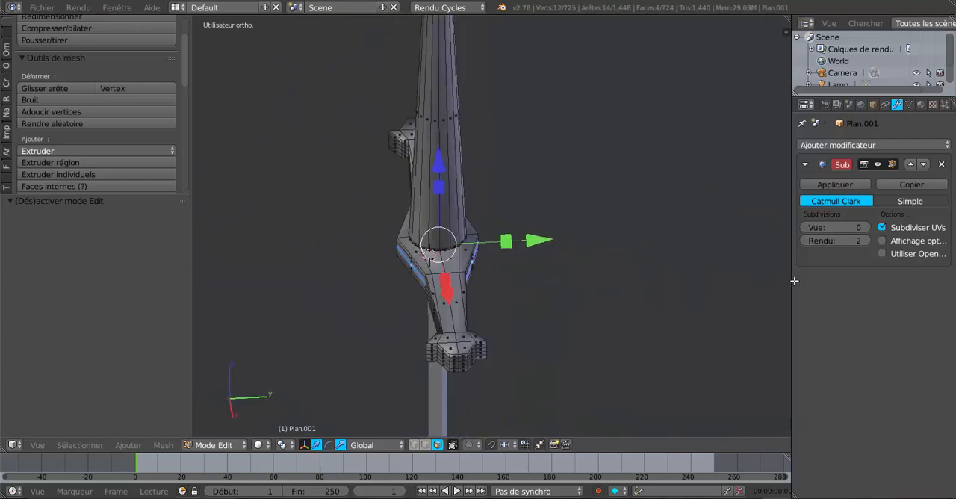
click(866, 227)
click(866, 227)
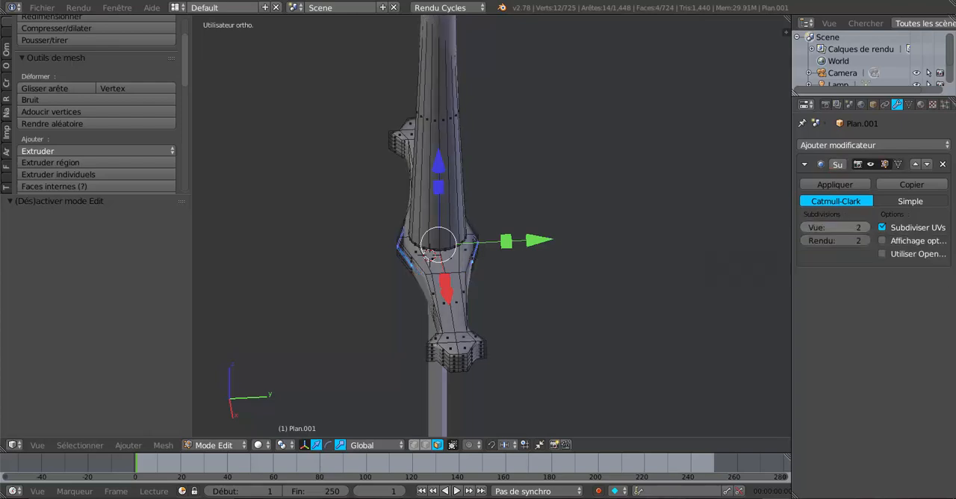
click(866, 227)
Step: Scale the four selected guard faces along Y by about 1.22 and inspect the guard in Object Mode
middle_drag(709, 260, 617, 274)
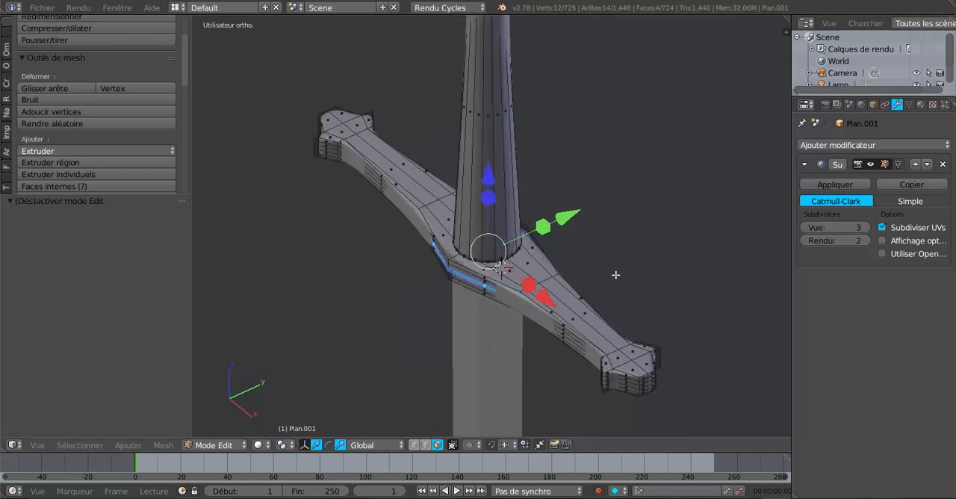
scroll(606, 271, up, 3)
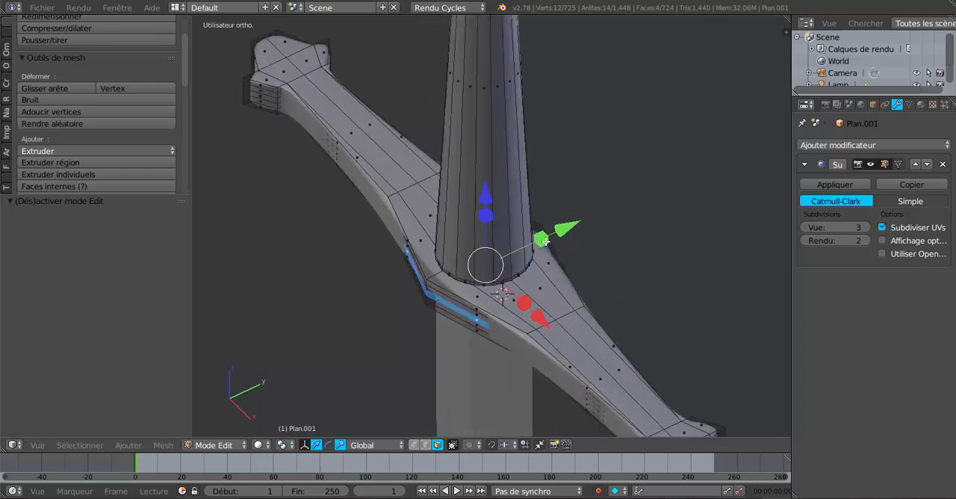
drag(548, 239, 552, 236)
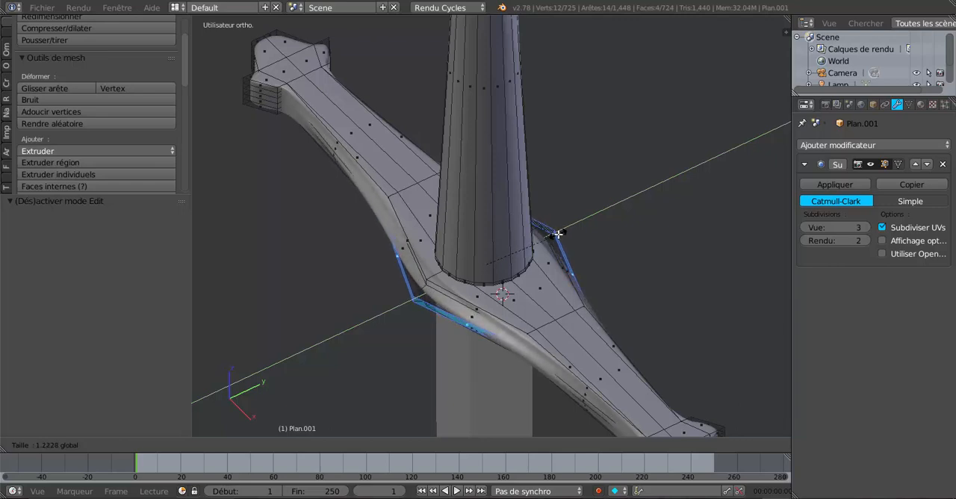
click(558, 234)
key(Tab)
scroll(558, 234, down, 2)
middle_drag(545, 333, 505, 243)
key(Tab)
Step: In edge select mode, select the centre edge on the top and underside of both guard ends
scroll(560, 286, up, 2)
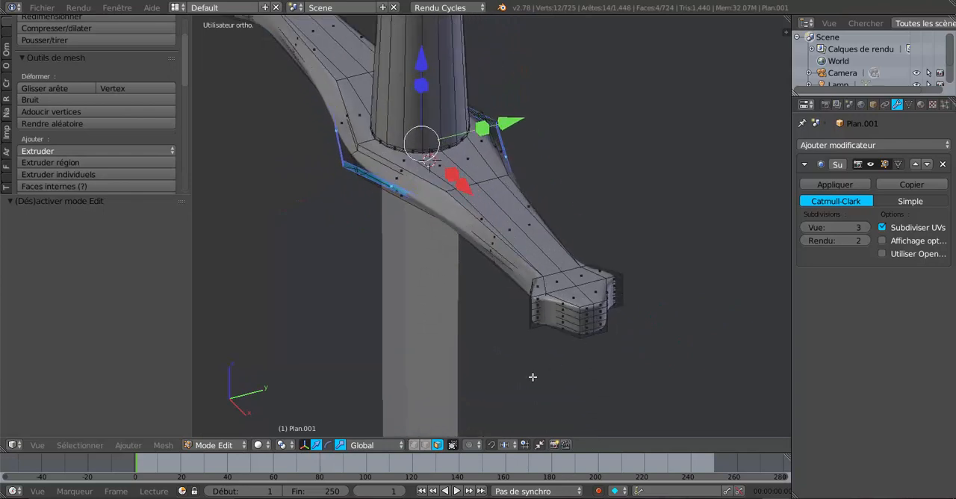
click(425, 445)
right_click(567, 281)
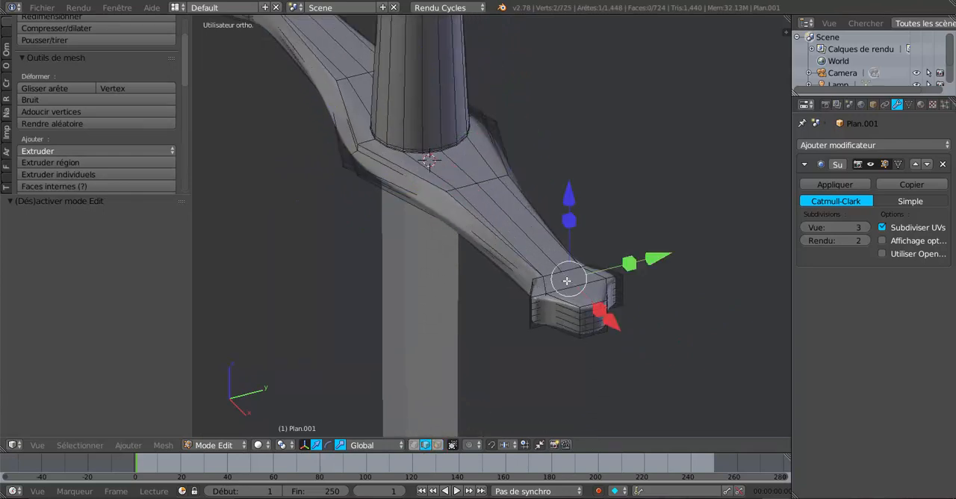
scroll(429, 305, down, 2)
middle_drag(428, 306, 409, 310)
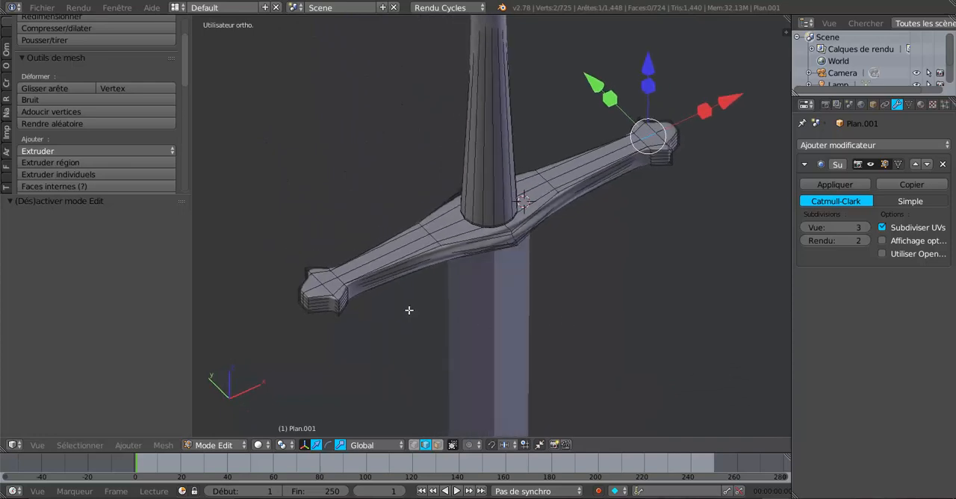
shift+right_click(331, 282)
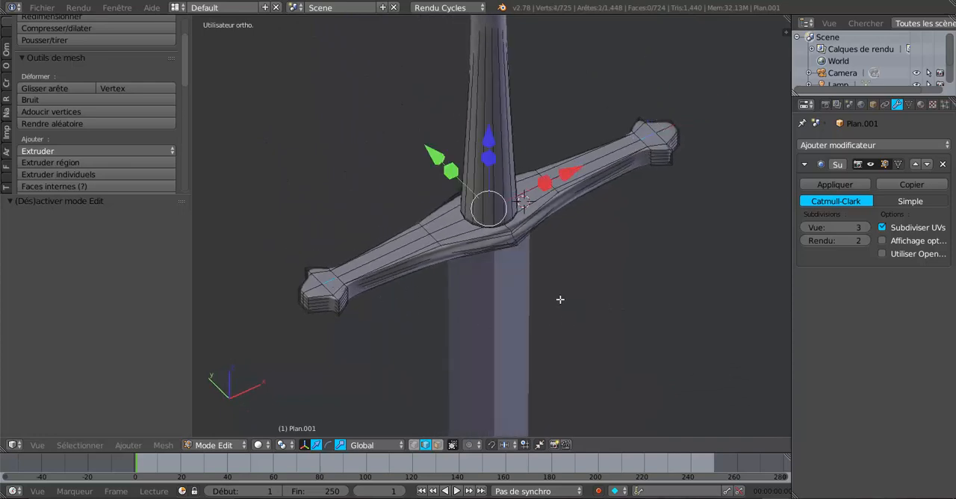
middle_drag(560, 299, 566, 174)
shift+right_click(621, 152)
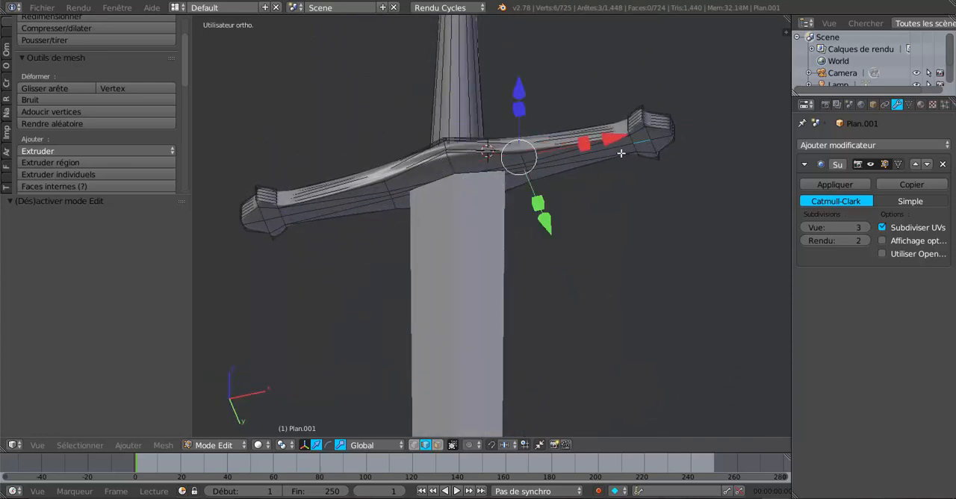
shift+right_click(271, 220)
Step: Scale the four selected guard-end edges apart along Z and inspect the guard in Object Mode
middle_drag(565, 252, 550, 275)
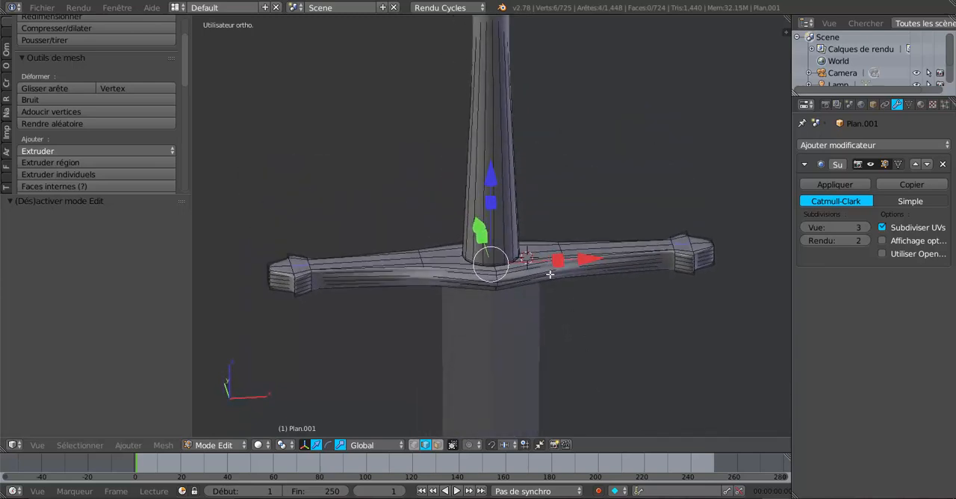
key(s)
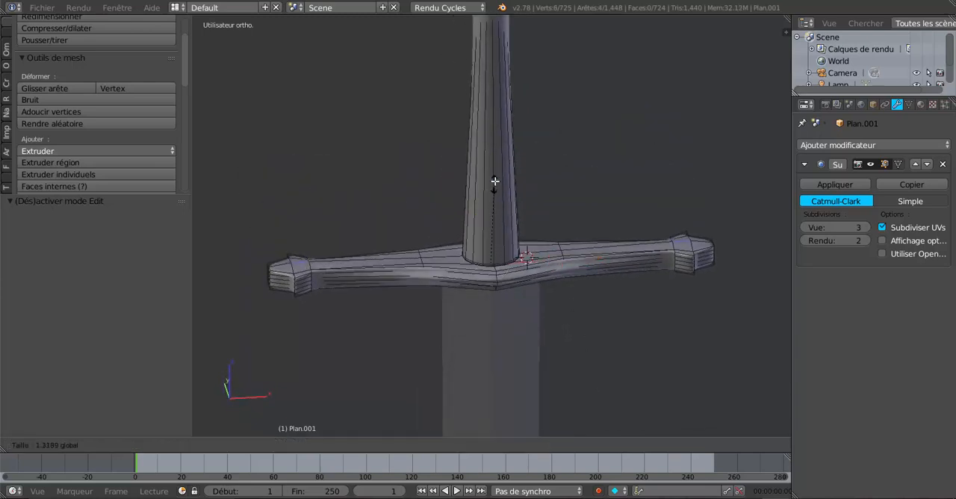
click(498, 159)
key(Tab)
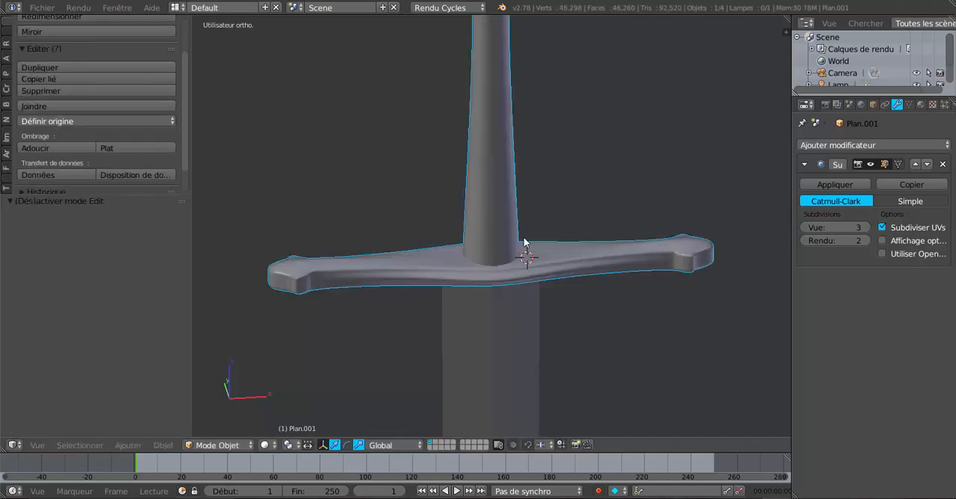
middle_drag(523, 241, 603, 261)
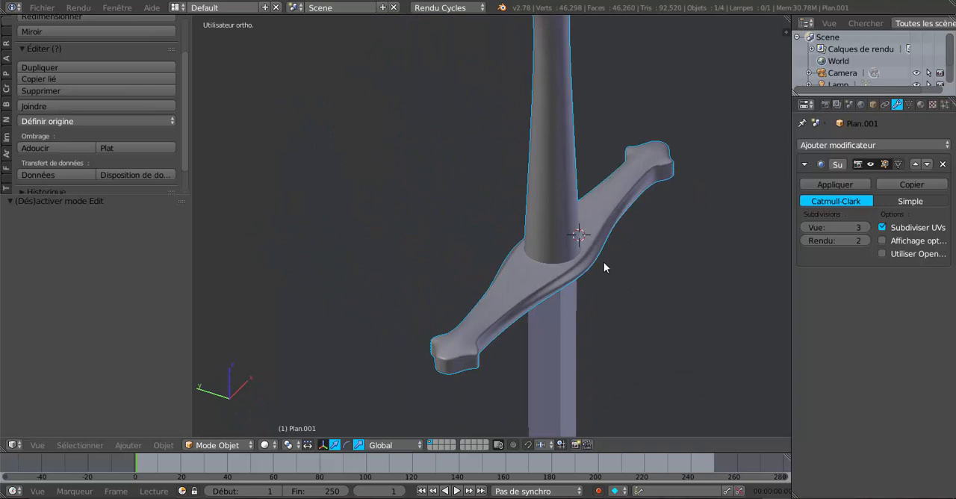
scroll(604, 262, up, 2)
Step: Scale the four selected guard-end edges apart along Z by about 2.2 and inspect the guard in Object Mode
key(Tab)
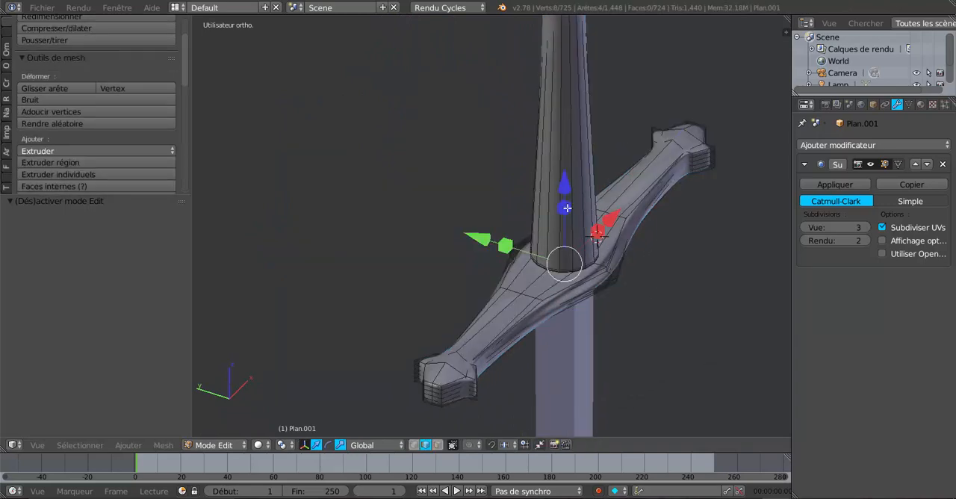
key(s)
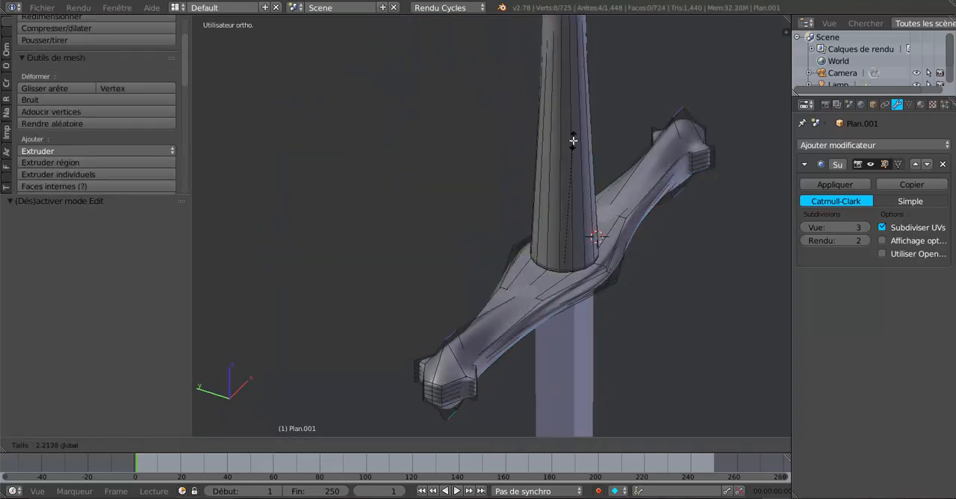
click(574, 141)
key(Tab)
middle_drag(664, 255, 566, 214)
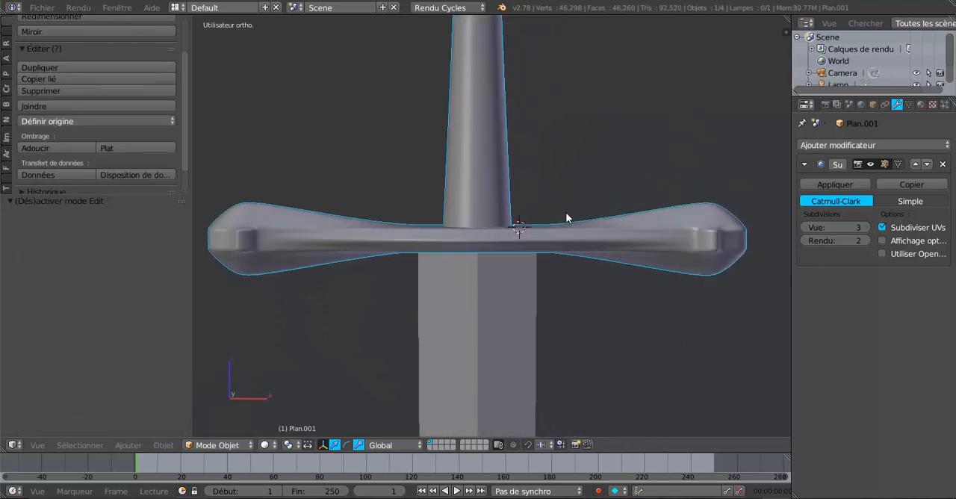
middle_drag(514, 286, 575, 301)
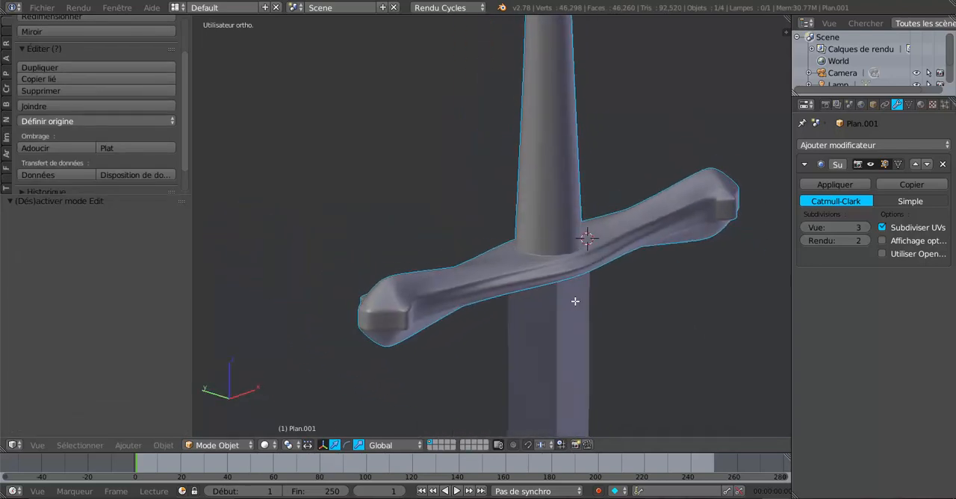
Step: Scale the same guard-end edges back together along Z by about 0.37 and inspect the guard in Object Mode
key(Tab)
key(s)
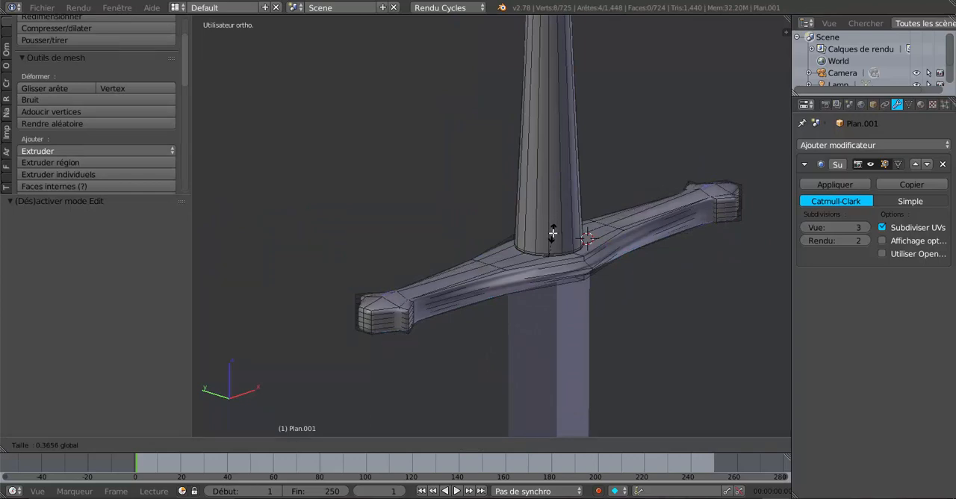
click(553, 233)
key(Tab)
middle_drag(552, 261, 472, 267)
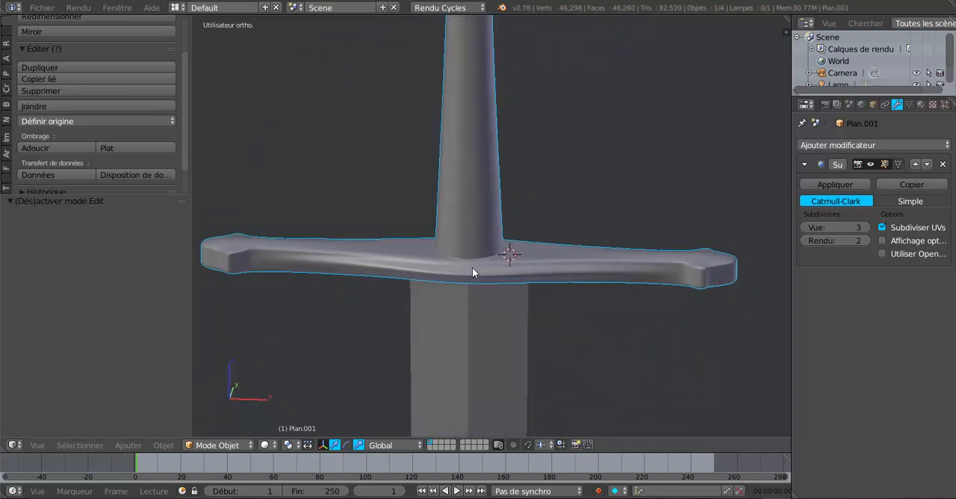
Step: Return to Edit Mode and, in face select mode, select the full ring of long faces around the grip
key(Tab)
scroll(472, 267, down, 3)
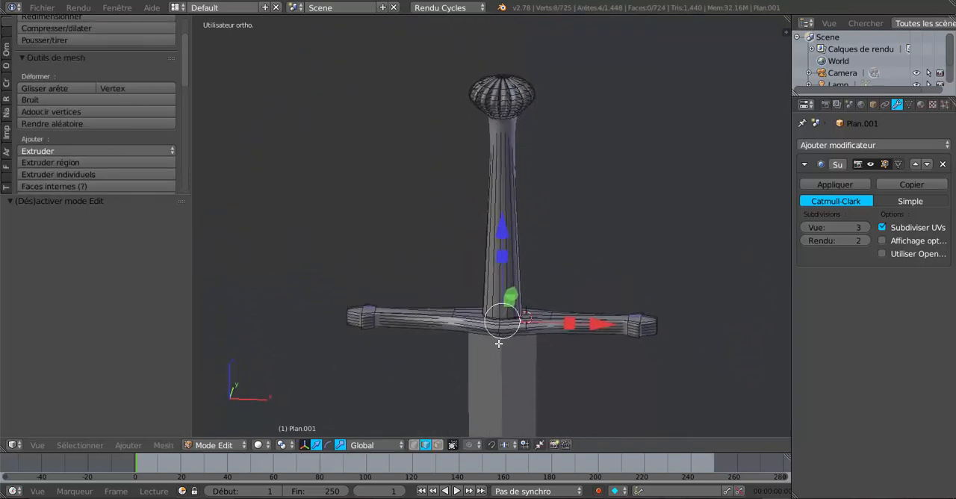
alt+right_click(514, 256)
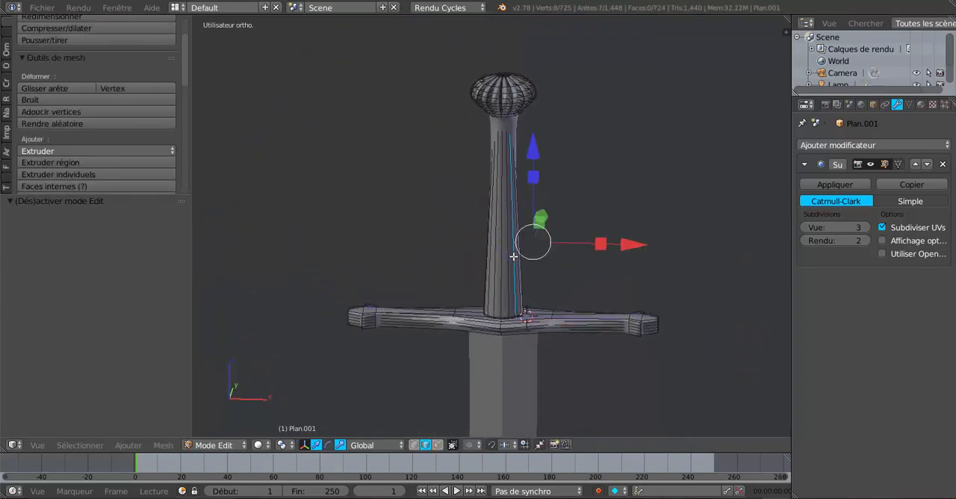
click(438, 446)
alt+right_click(513, 259)
middle_drag(615, 261, 617, 240)
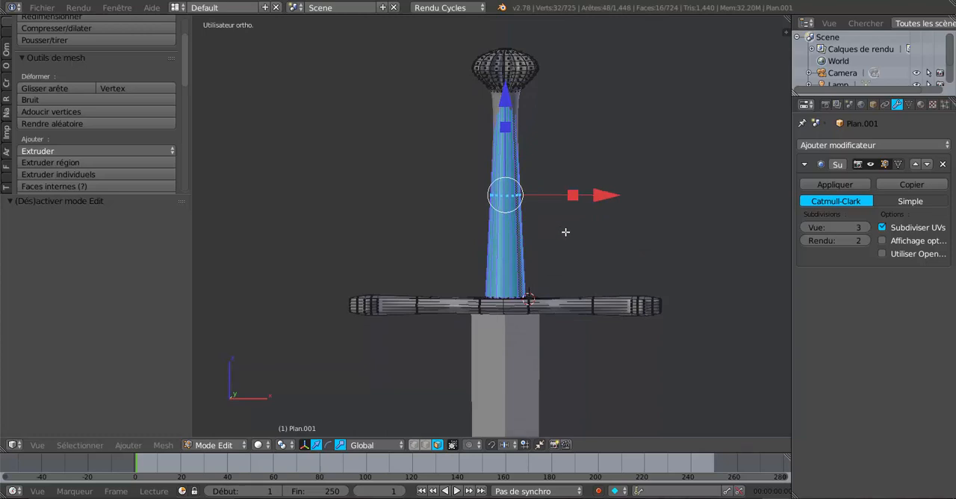
shift+middle_drag(609, 239, 585, 260)
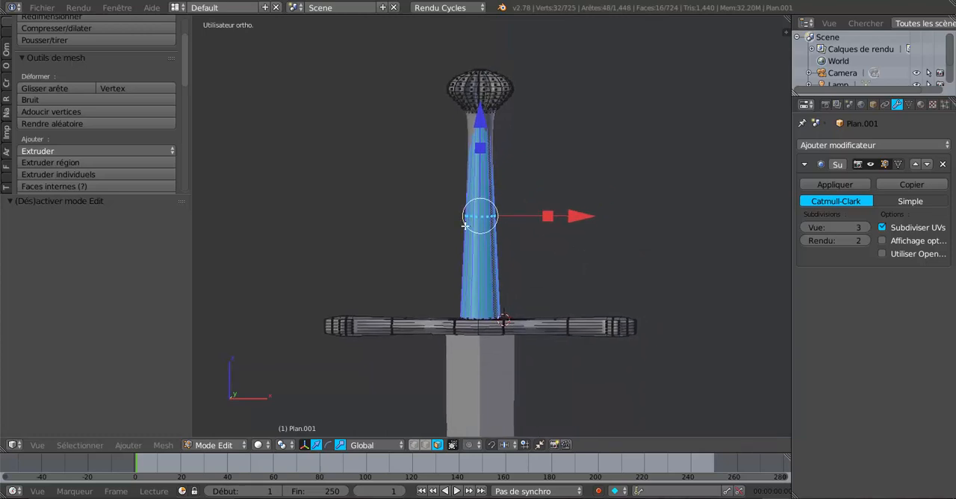
Step: Add a loop cut around the grip, slide it close to the pommel with a factor of -0.915, and check the hilt in Object Mode
key(ctrl+r)
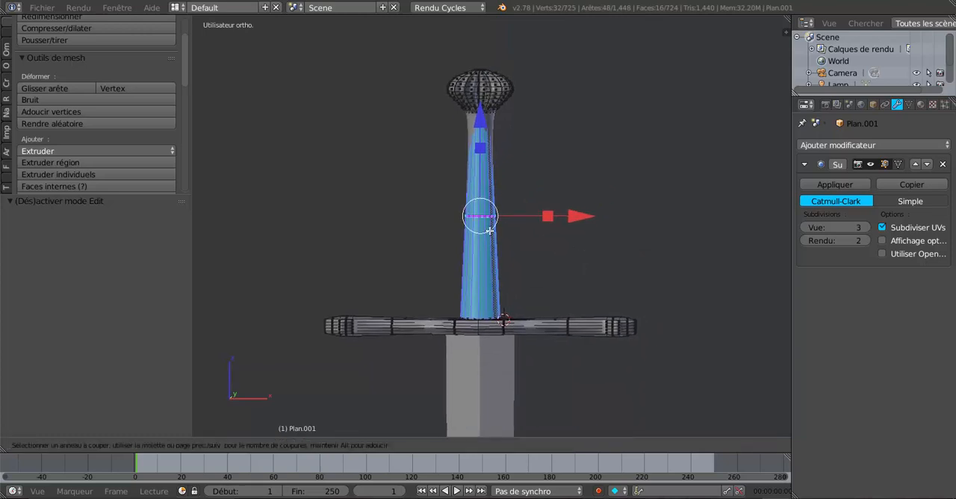
click(496, 172)
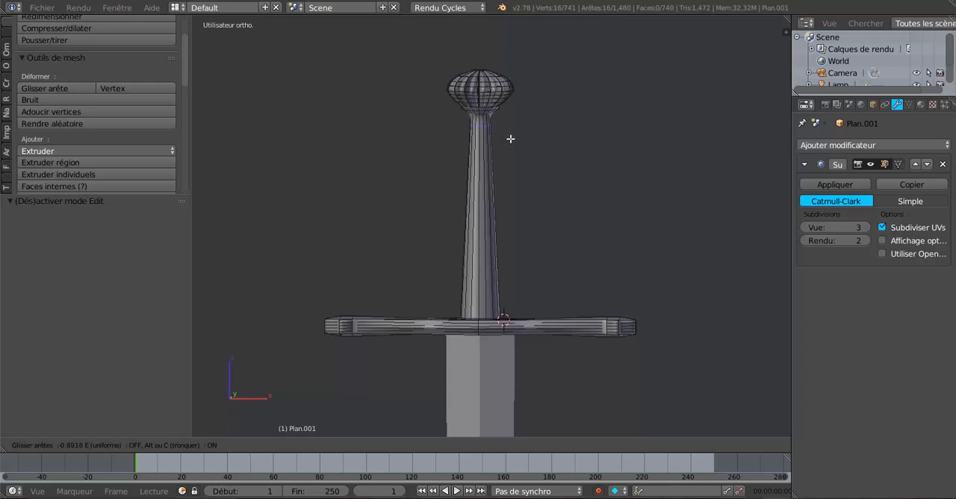
click(511, 137)
scroll(546, 227, down, 1)
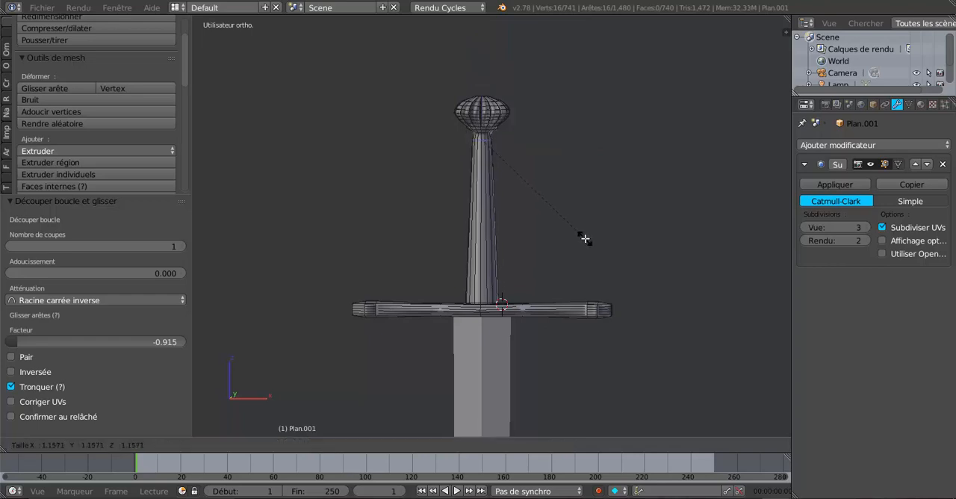
scroll(539, 239, down, 2)
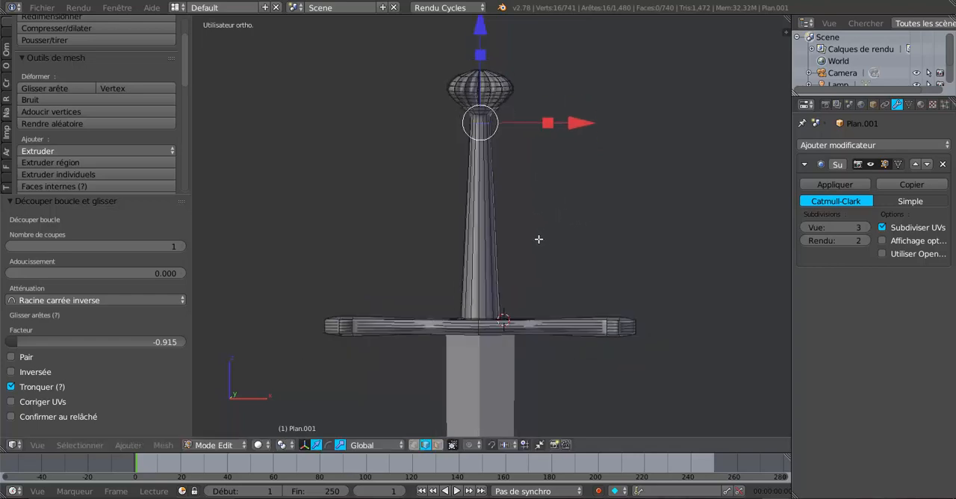
key(Tab)
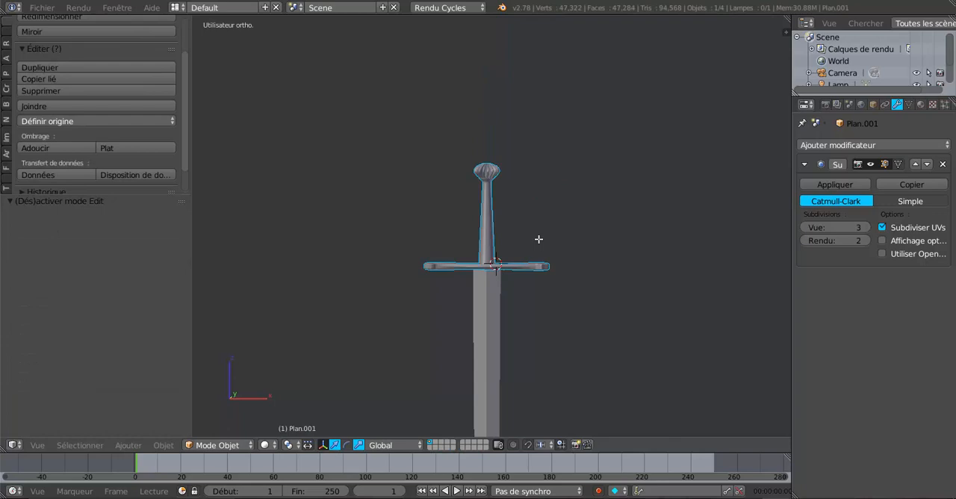
key(Tab)
Step: Add 12 evenly spaced loop cuts around the grip between the upper loop and the guard, without sliding them
scroll(539, 239, up, 3)
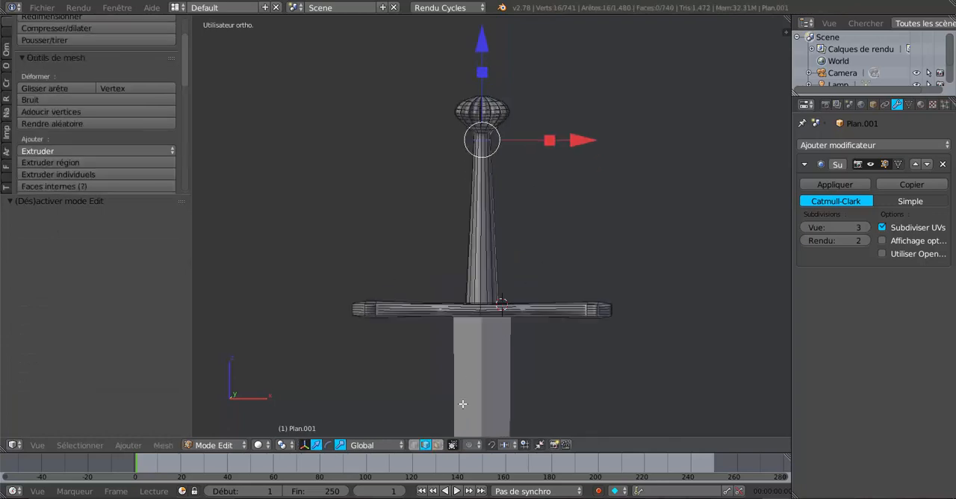
click(438, 445)
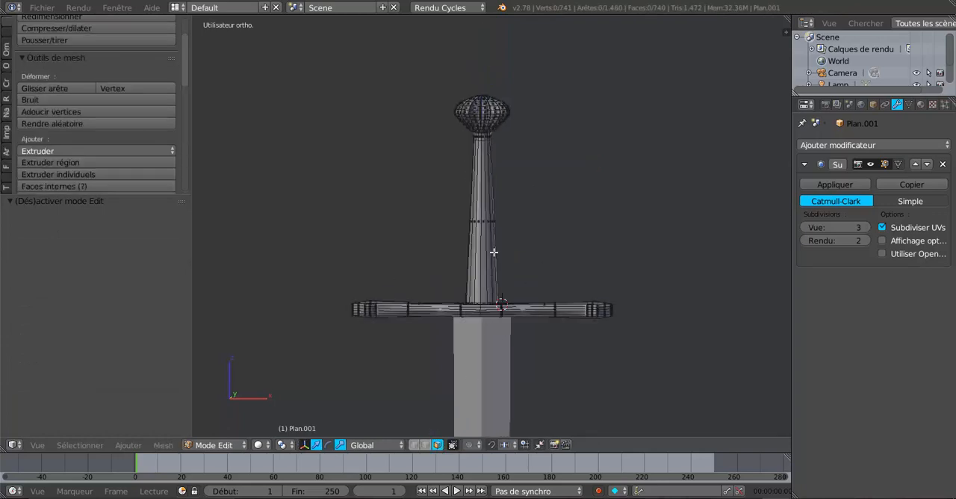
key(ctrl+r)
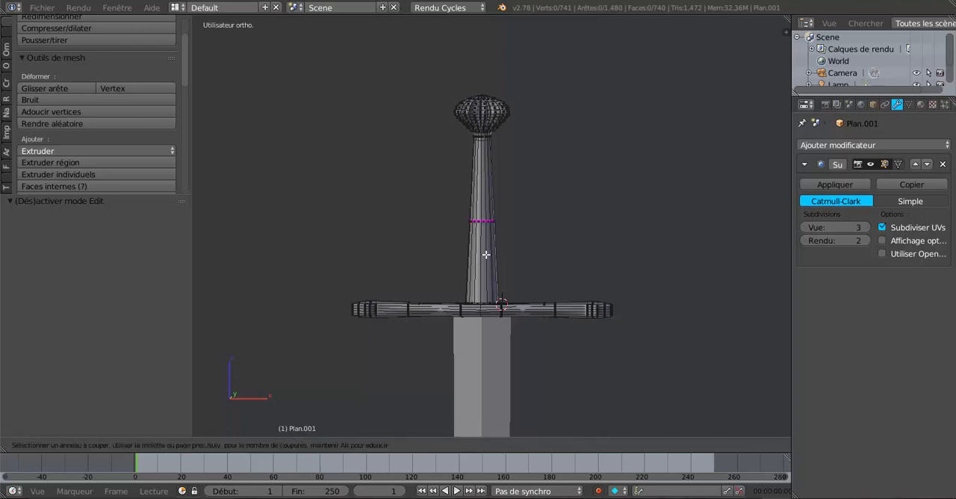
scroll(486, 254, up, 8)
scroll(486, 255, up, 1)
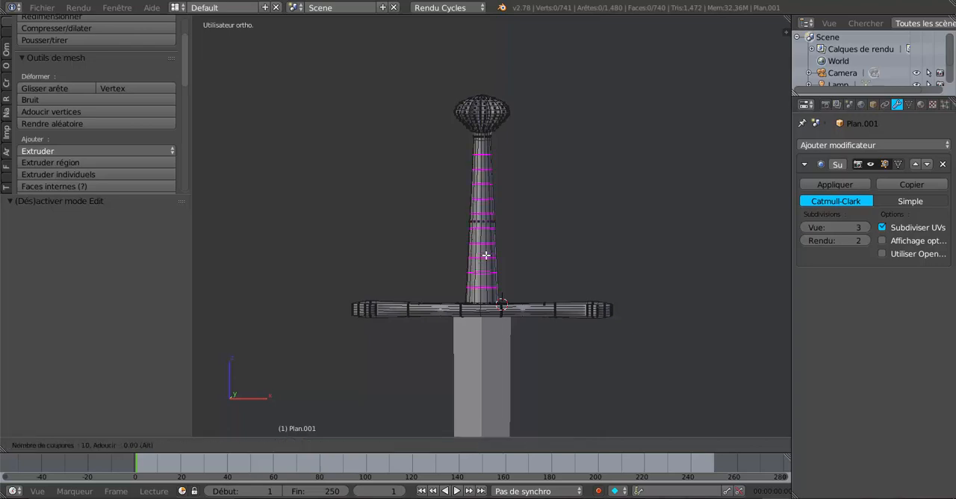
scroll(486, 255, up, 2)
click(487, 255)
right_click(486, 254)
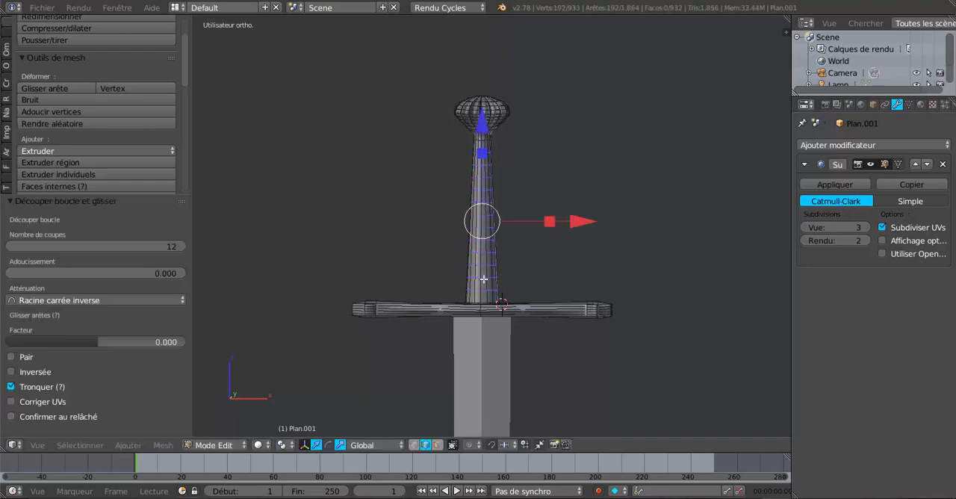
Step: In face select mode and wireframe display, box-select the grip faces all around except the end bands, and restore solid shading
click(438, 445)
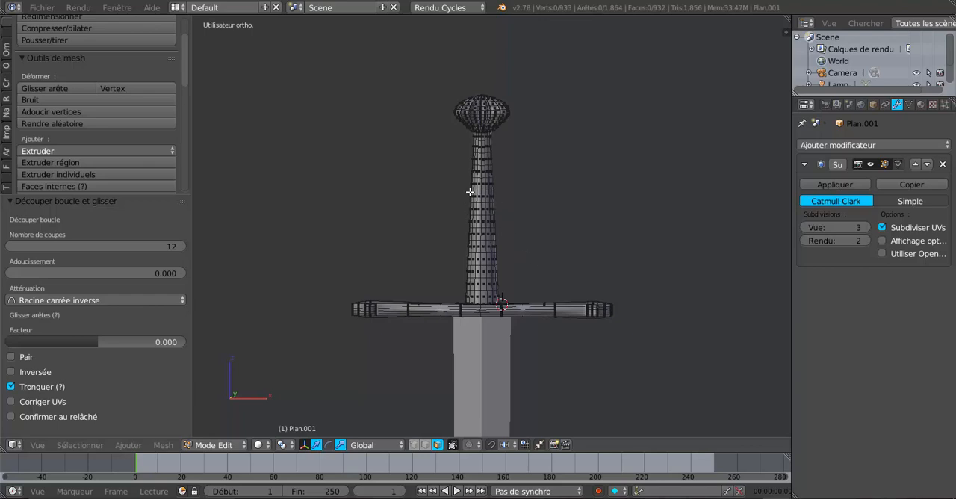
key(z)
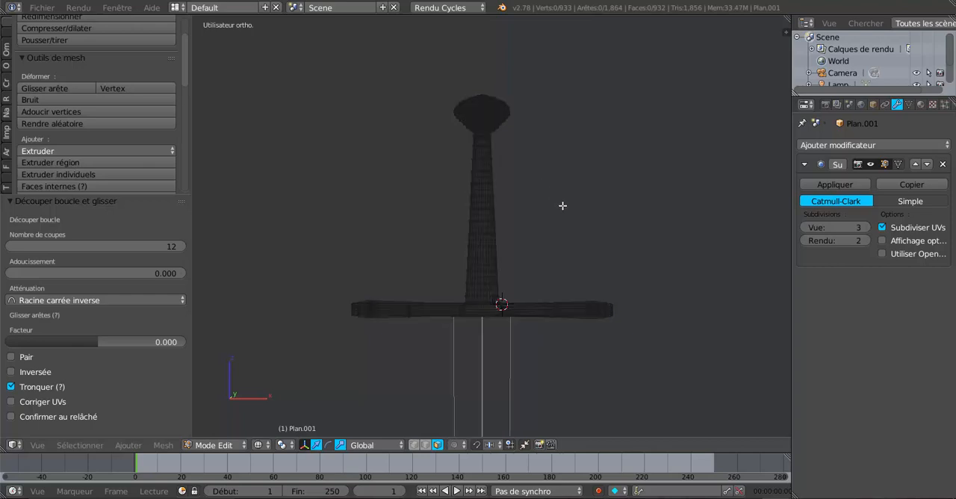
scroll(564, 213, down, 5)
scroll(564, 213, up, 4)
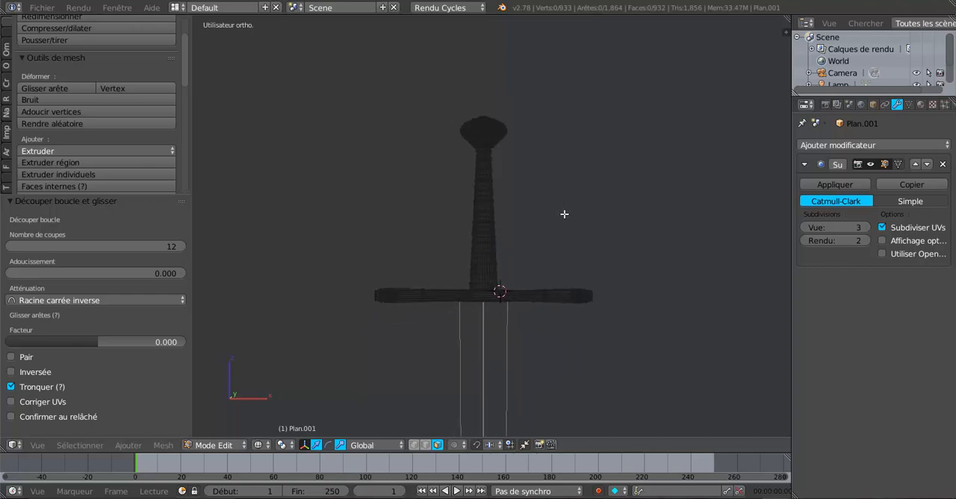
key(b)
drag(463, 161, 523, 277)
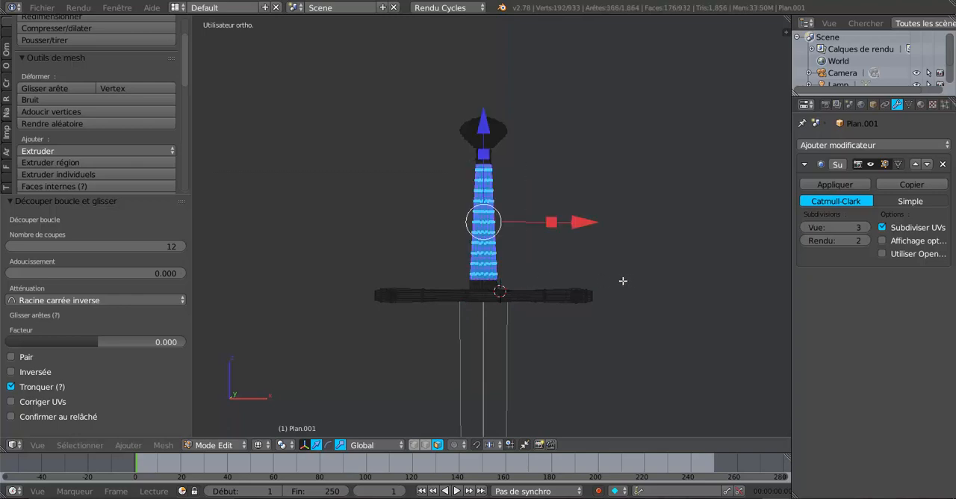
scroll(623, 281, up, 1)
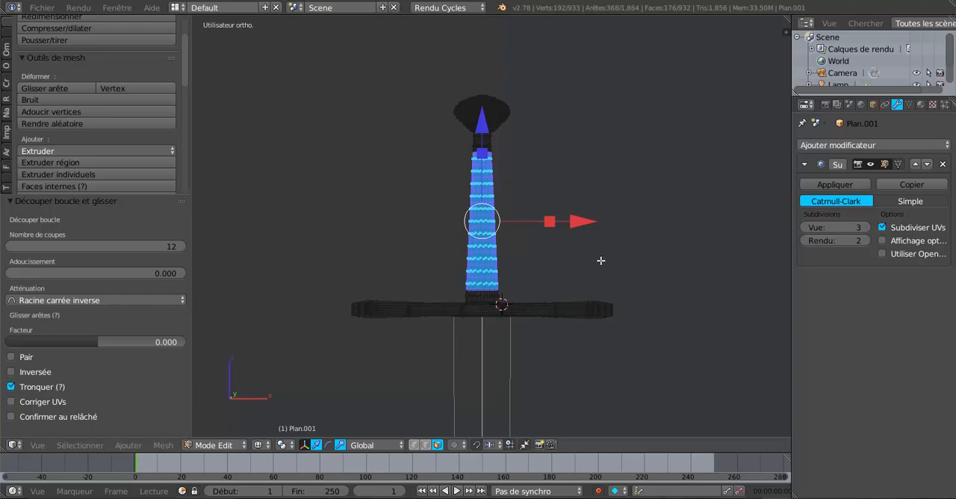
key(z)
scroll(601, 260, up, 3)
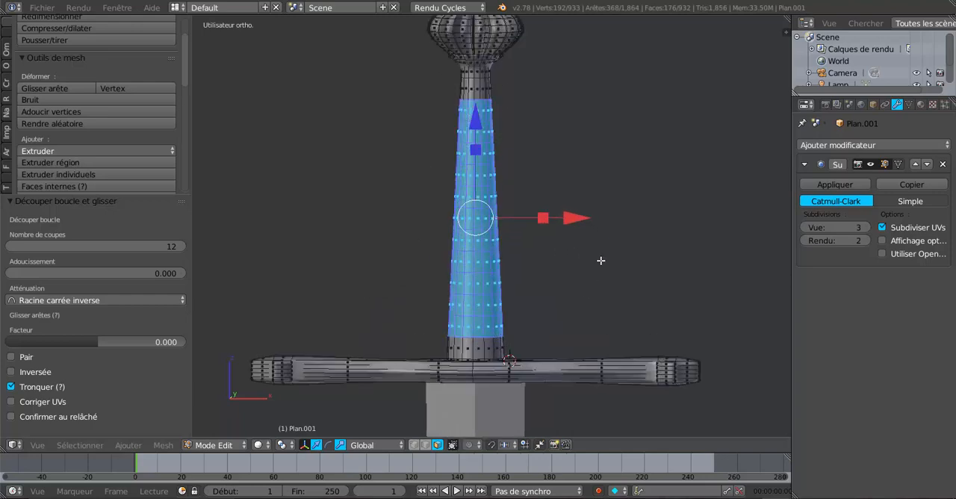
scroll(601, 260, down, 2)
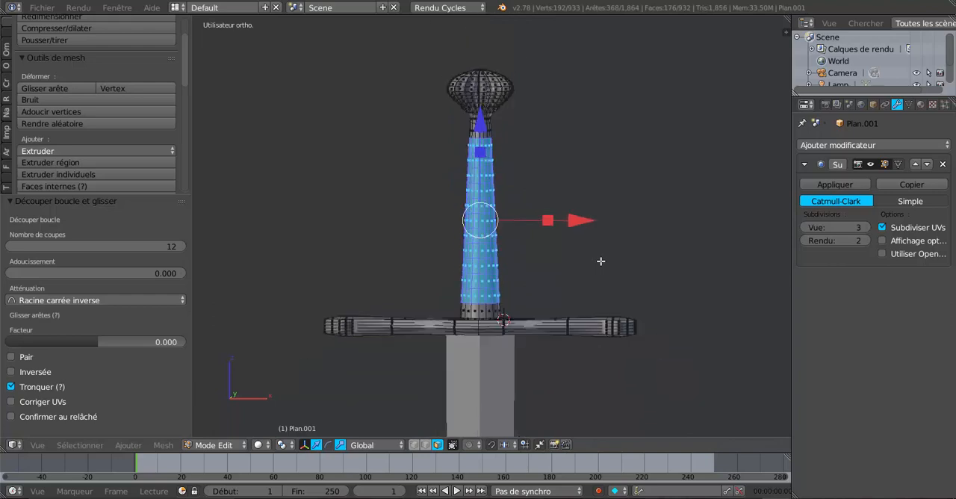
Step: Set the pivot point to Individual Origins and inset the selected grip faces individually
click(280, 446)
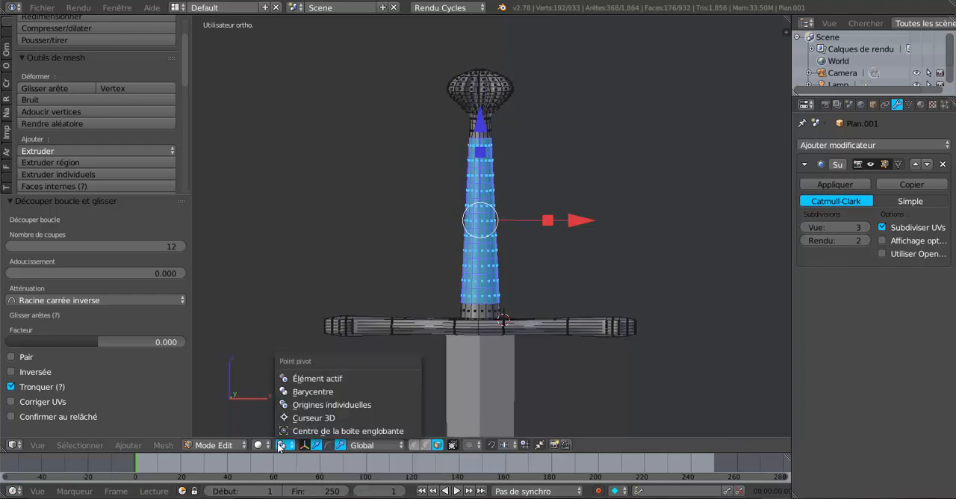
click(316, 407)
key(i)
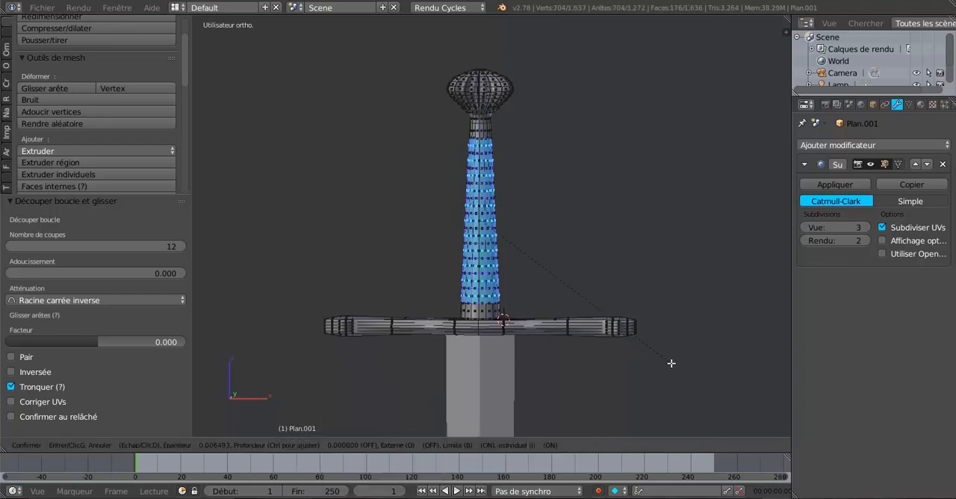
click(671, 363)
scroll(587, 301, up, 5)
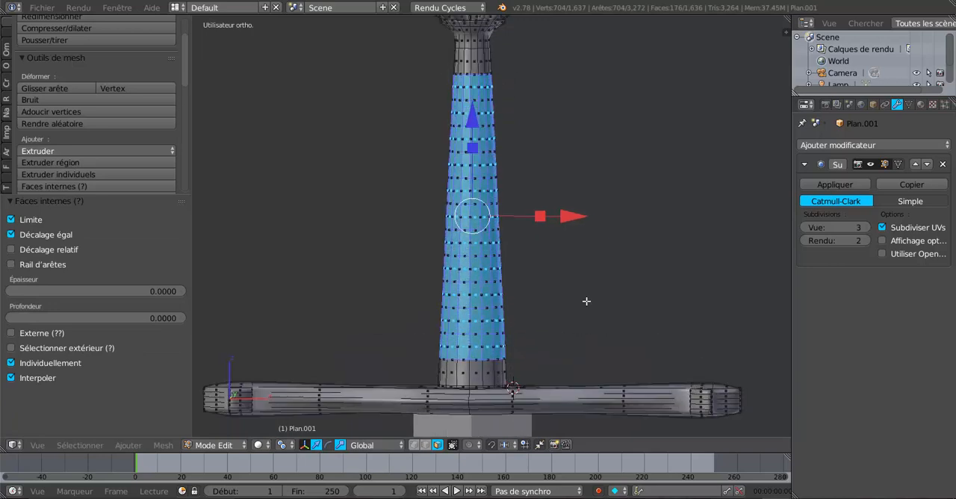
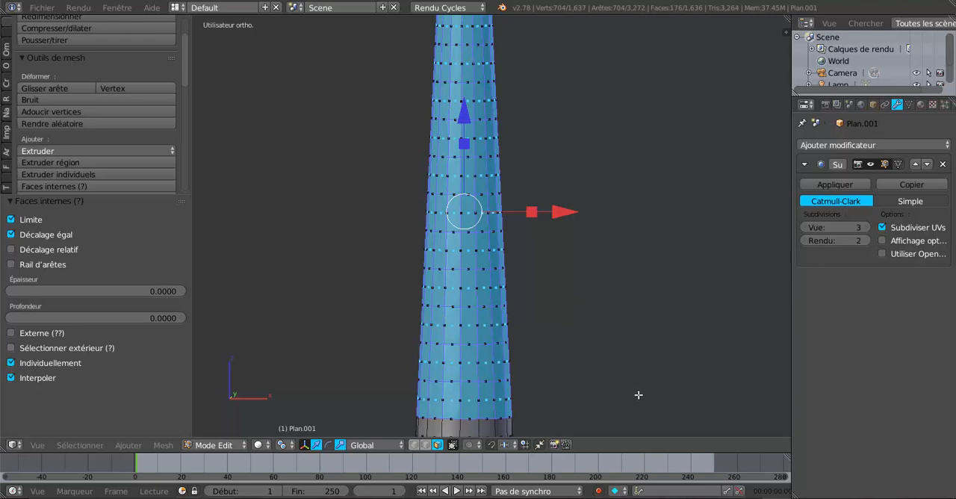
Step: Shrink the inset grip faces on their individual origins by 0.870, and scale them by 0.846 along Z
key(s)
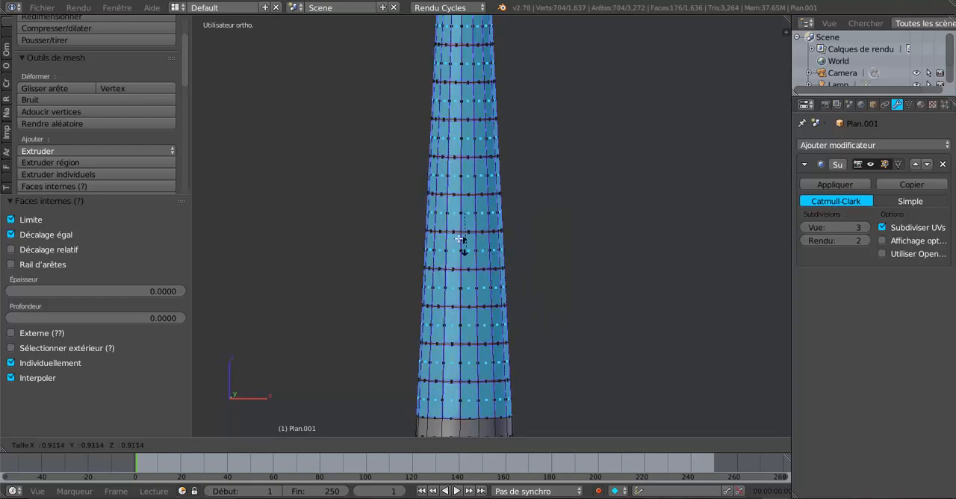
click(397, 170)
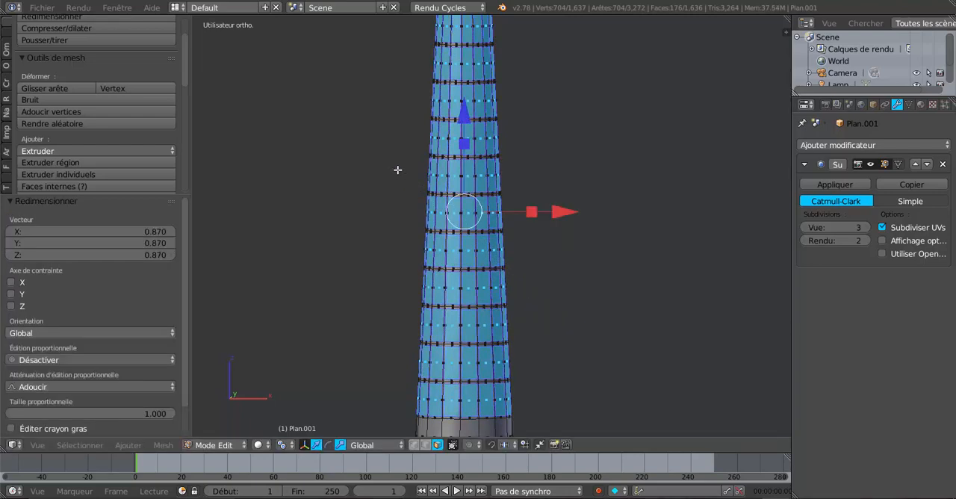
scroll(545, 287, down, 4)
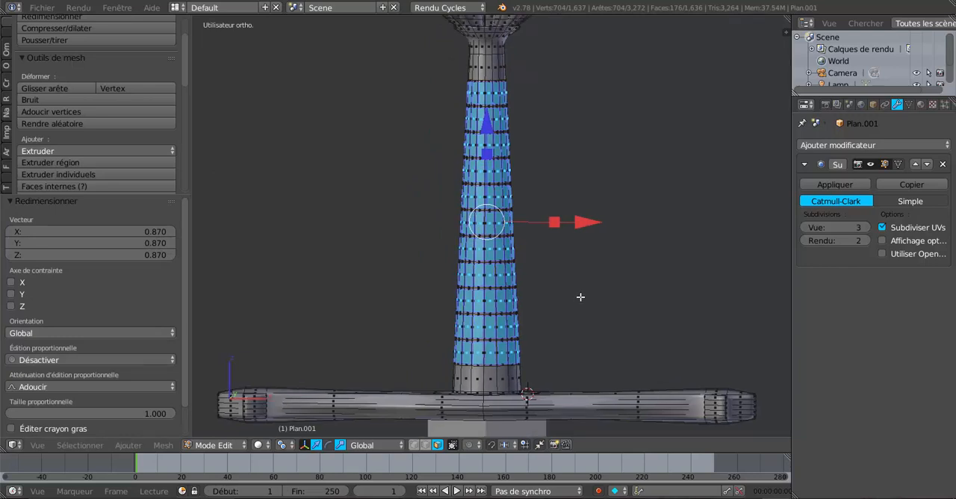
scroll(487, 170, up, 1)
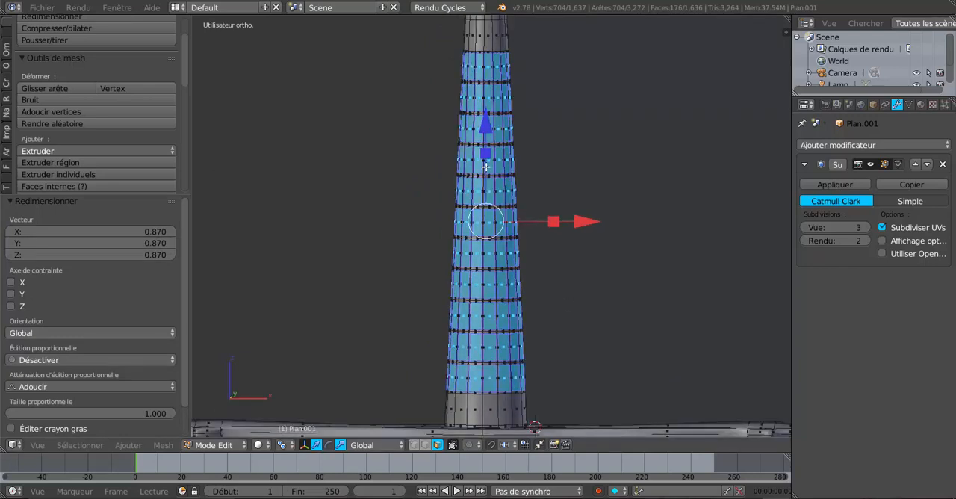
key(s)
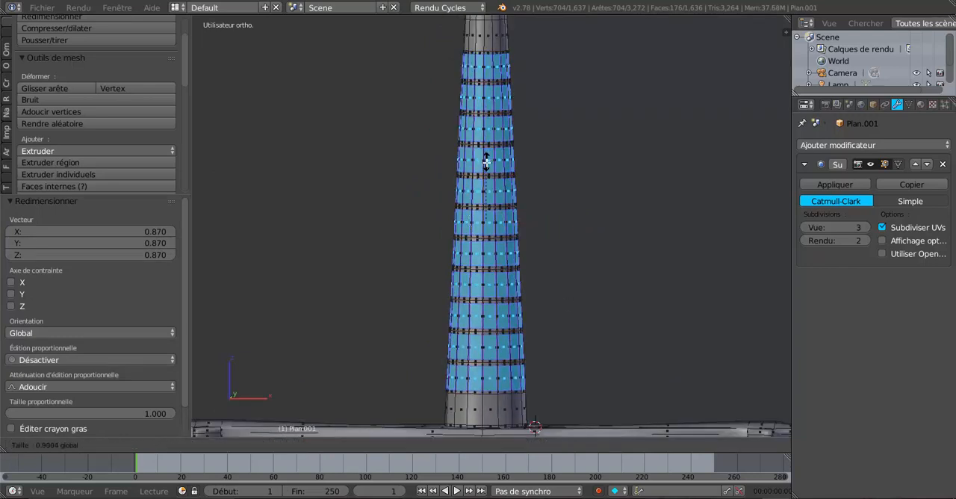
click(487, 164)
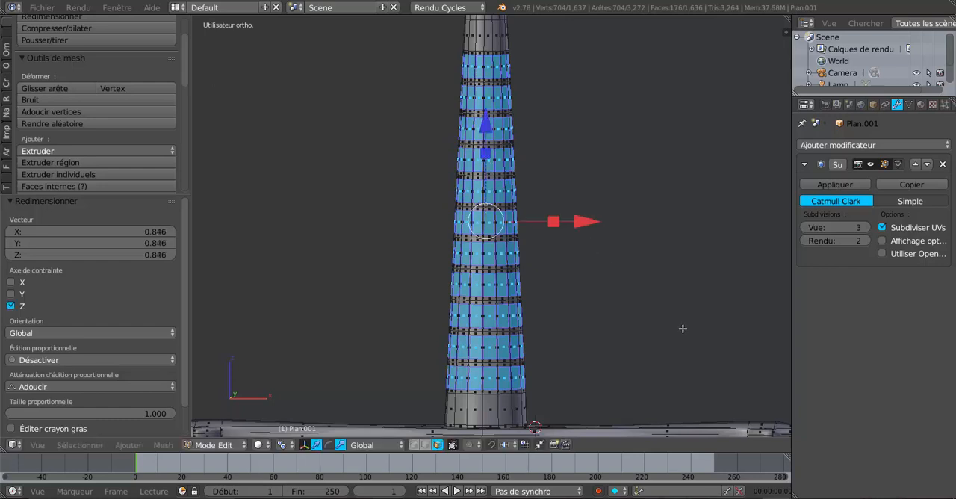
Step: Scale the selected grip faces uniformly by 0.835 to widen the gaps between them
key(s)
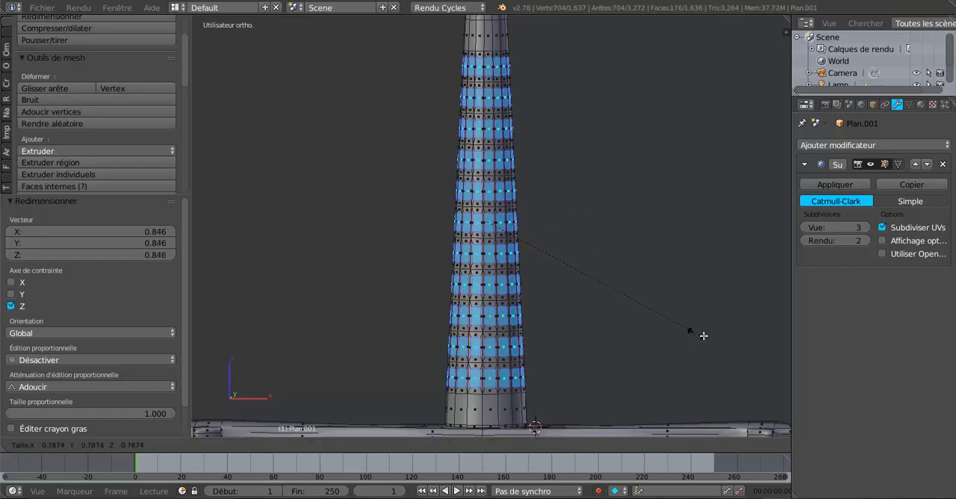
click(709, 340)
middle_drag(709, 339, 683, 336)
scroll(678, 346, down, 3)
scroll(683, 335, up, 3)
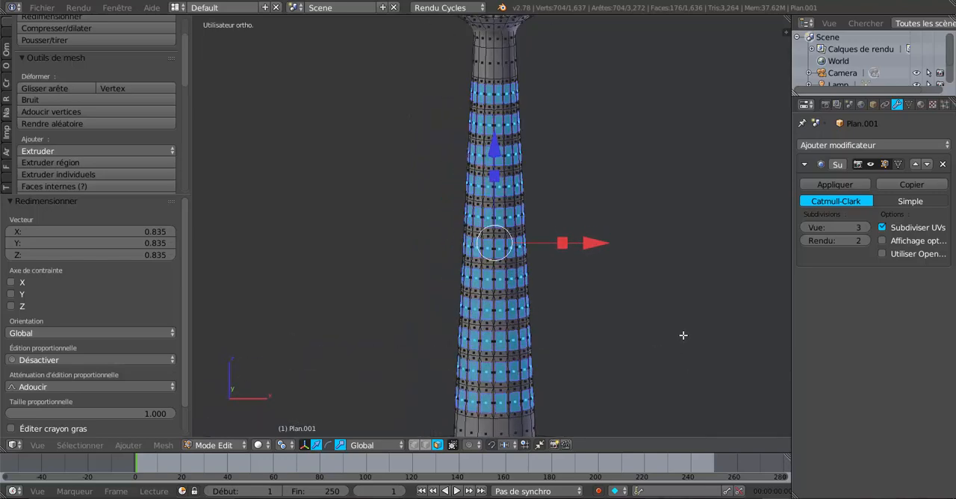
scroll(683, 336, down, 2)
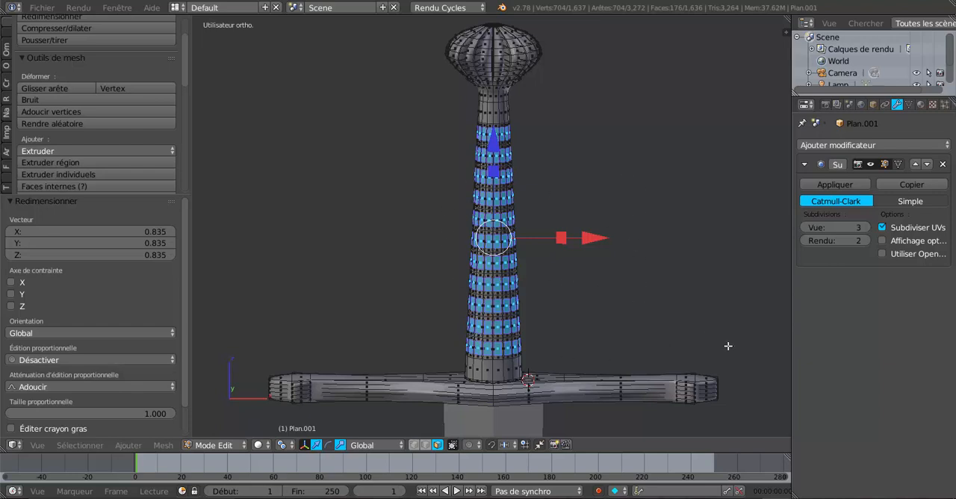
Step: Change the pivot point from Individual Origins to a shared centre, extrude the selected grip faces and scale them slightly inward, checking in Object Mode
click(282, 444)
click(292, 391)
key(s)
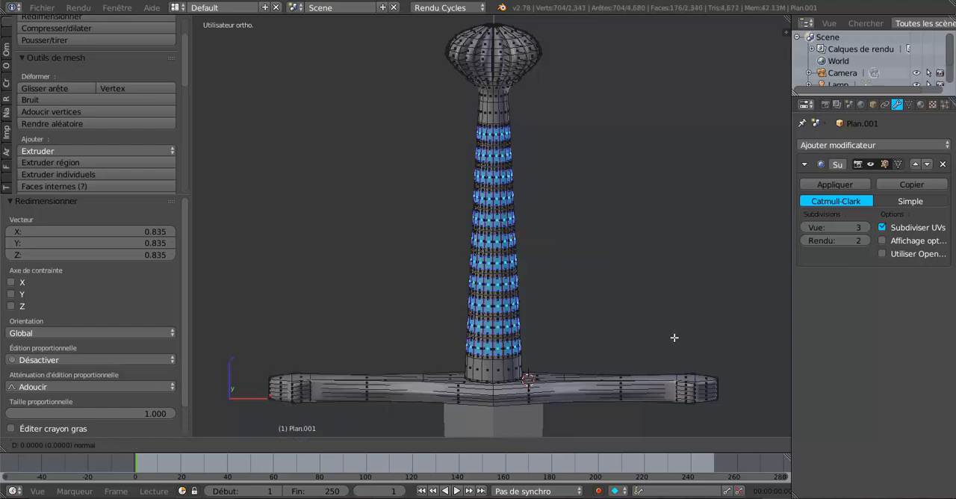
click(672, 336)
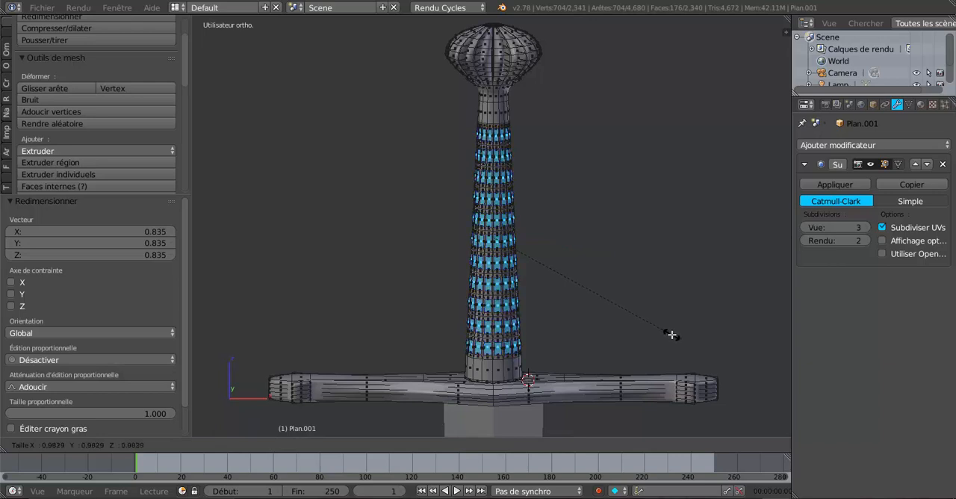
key(Tab)
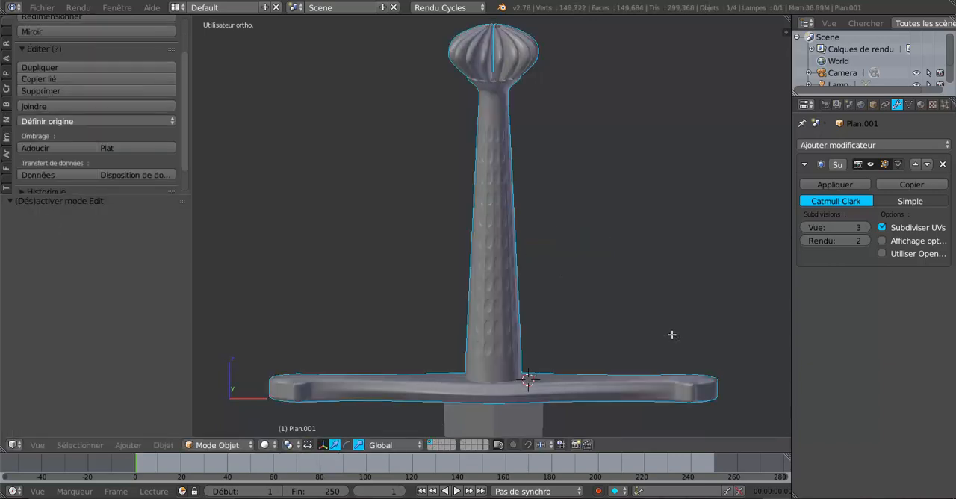
Step: Deepen the grip recesses by scaling the extruded faces by 0.964 and shrinking them once more, checking the hilt in Object Mode
key(Tab)
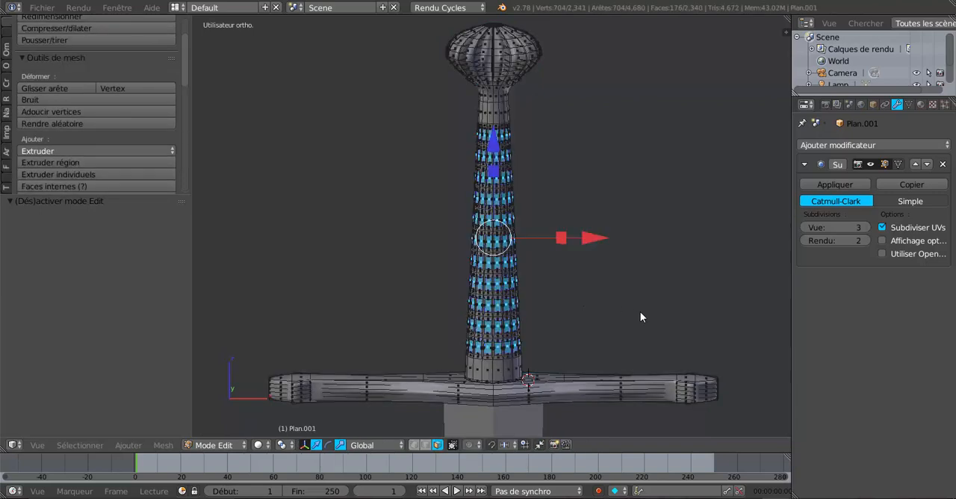
key(s)
click(685, 333)
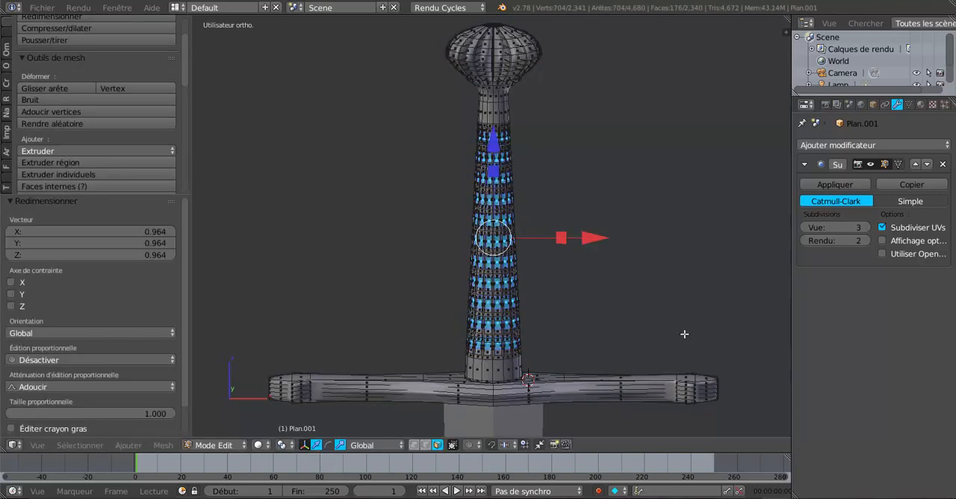
key(Tab)
key(Tab)
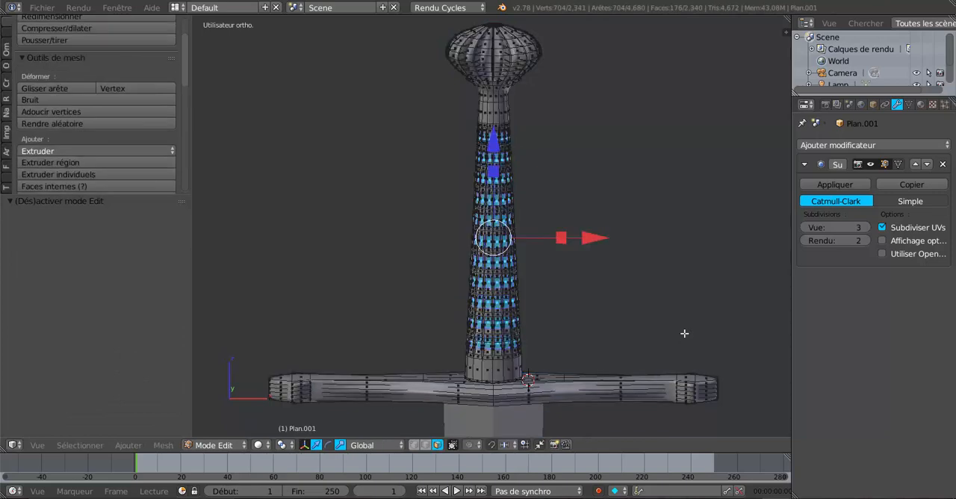
key(s)
click(683, 335)
key(Tab)
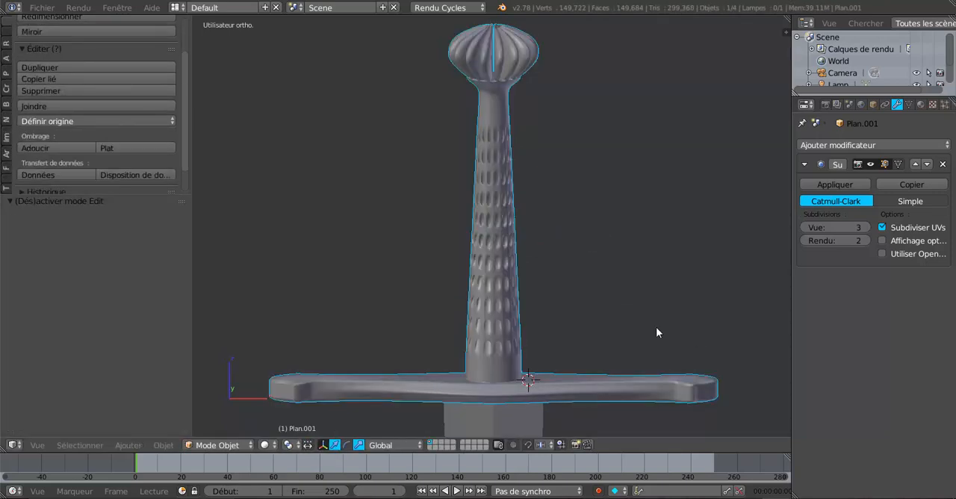
scroll(484, 153, up, 3)
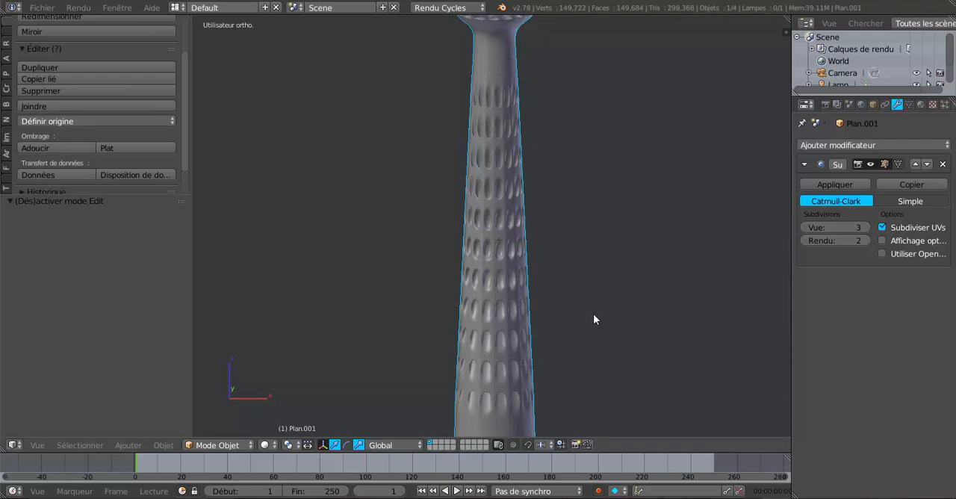
Step: Stretch the recessed grip faces along Z by about 1.13 and inspect the smoothed grip in Object Mode
key(Tab)
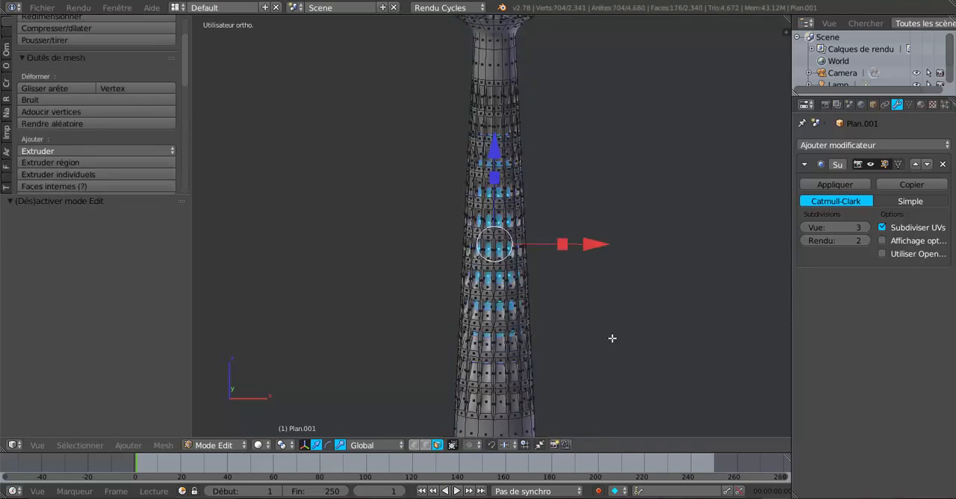
middle_drag(603, 320, 612, 348)
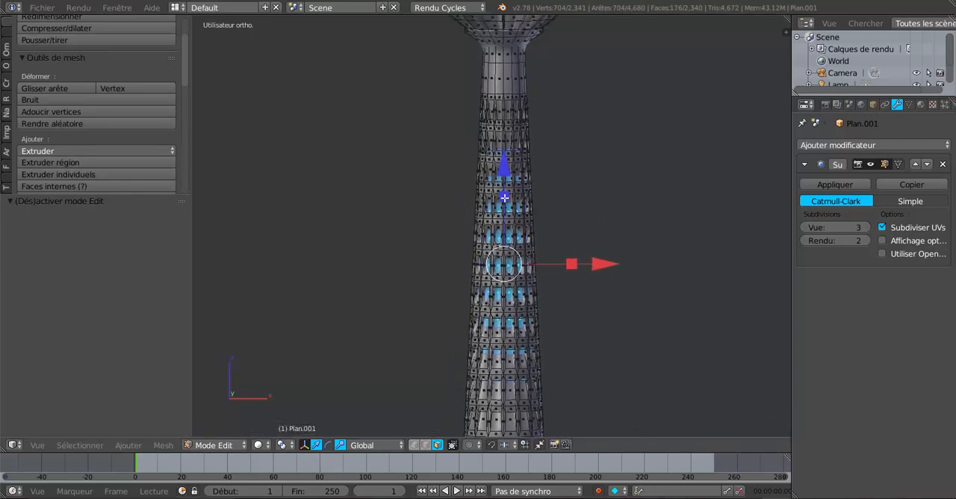
key(s)
key(z)
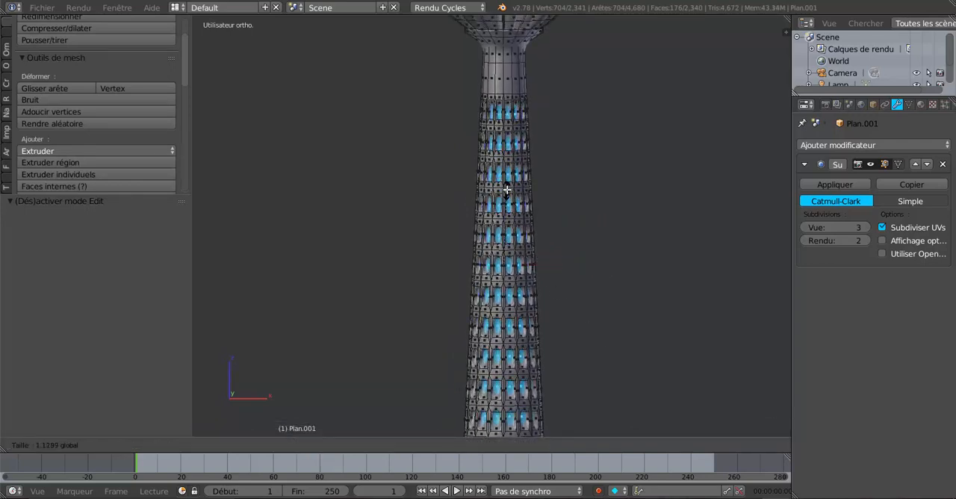
click(508, 189)
key(Tab)
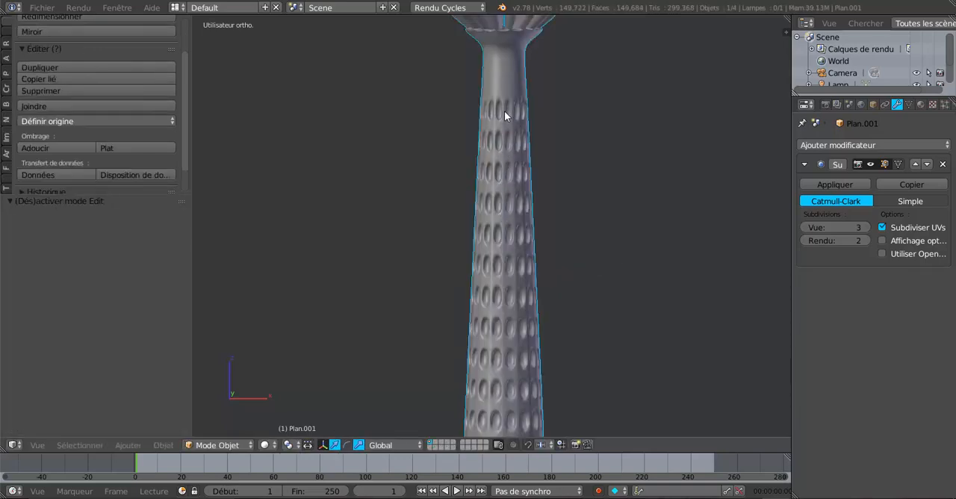
scroll(504, 261, down, 5)
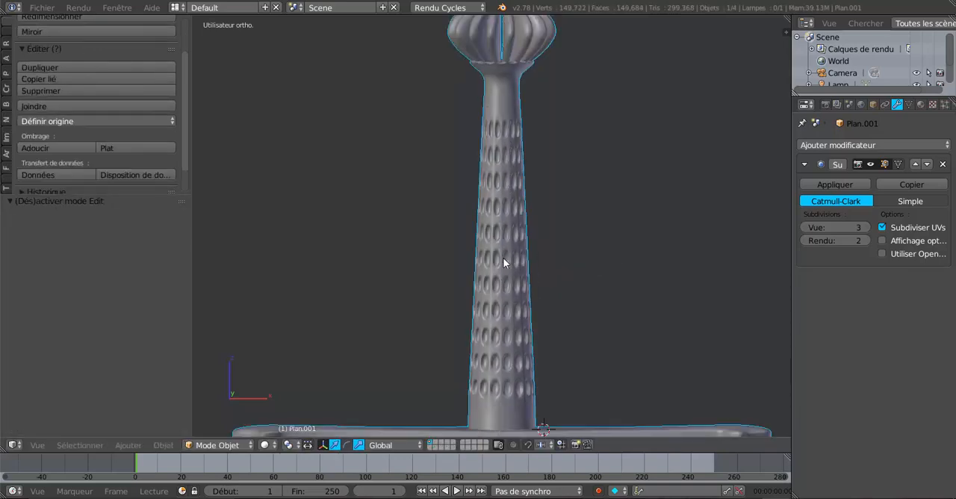
mouse_move(606, 293)
middle_down()
mouse_move(507, 294)
mouse_move(470, 279)
mouse_move(469, 265)
mouse_move(560, 308)
mouse_move(697, 309)
mouse_move(653, 295)
mouse_move(621, 303)
middle_up()
scroll(583, 296, up, 5)
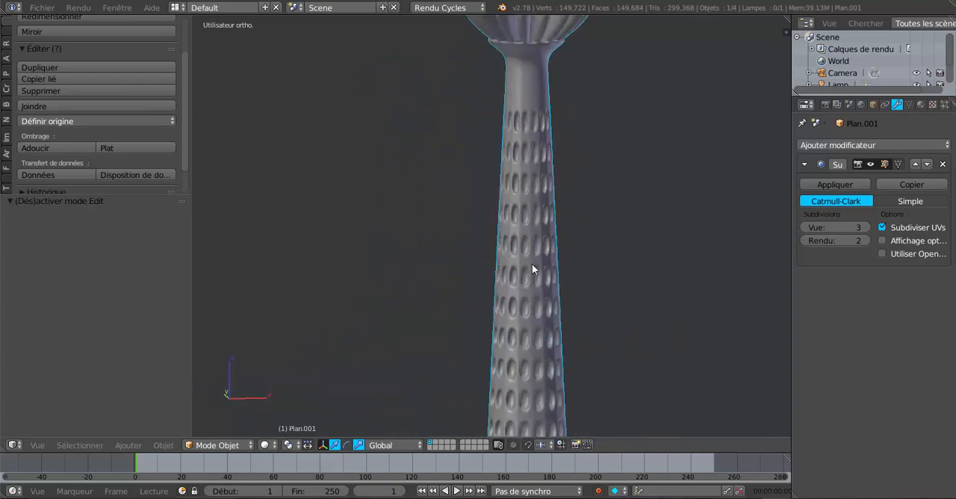
Step: Scale the recessed grip faces by 1.013 along Z and return to Object Mode
key(Tab)
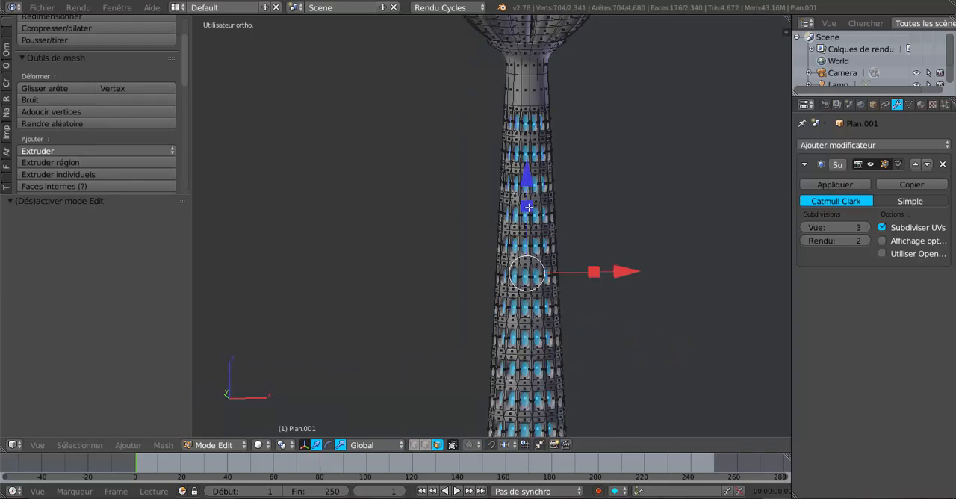
key(s)
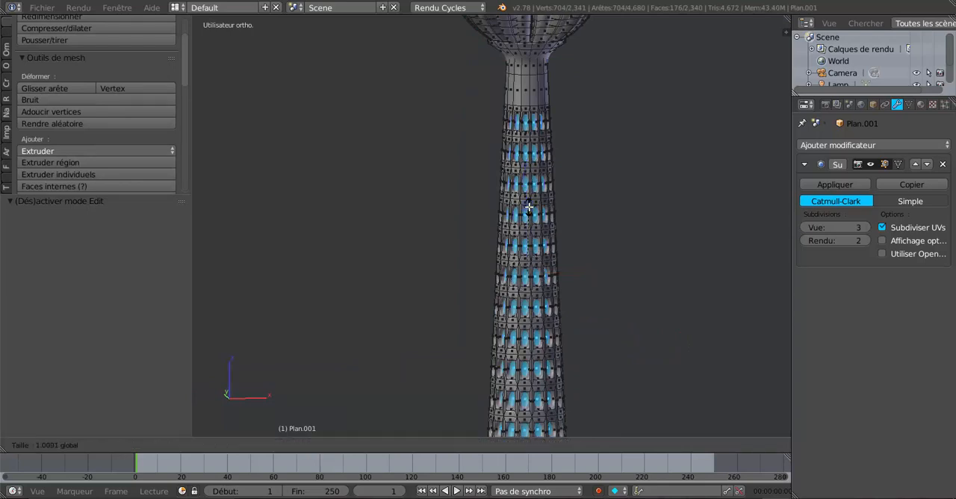
click(556, 235)
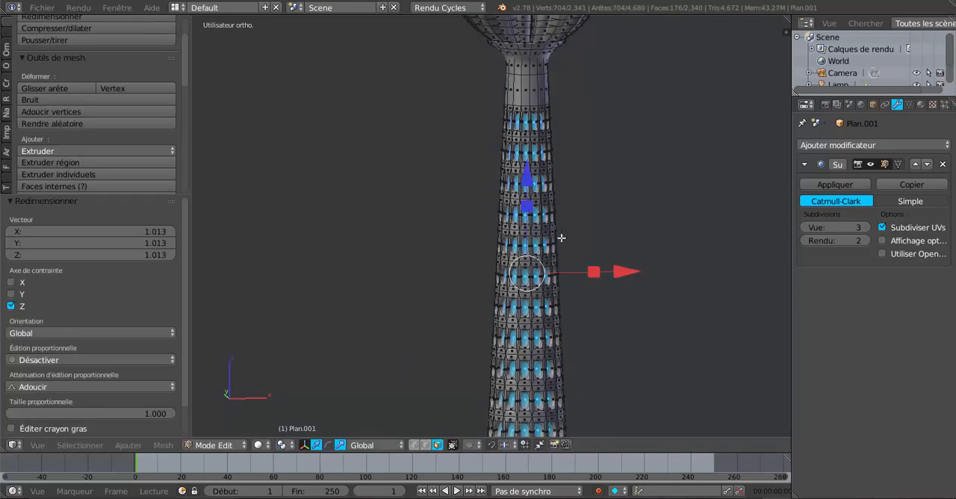
key(Tab)
Step: Examine the whole sword's proportions in front view, from pommel to blade tip, in solid and wireframe display
middle_drag(576, 284, 565, 346)
scroll(535, 262, down, 4)
scroll(531, 276, down, 3)
scroll(474, 346, up, 5)
scroll(565, 346, down, 3)
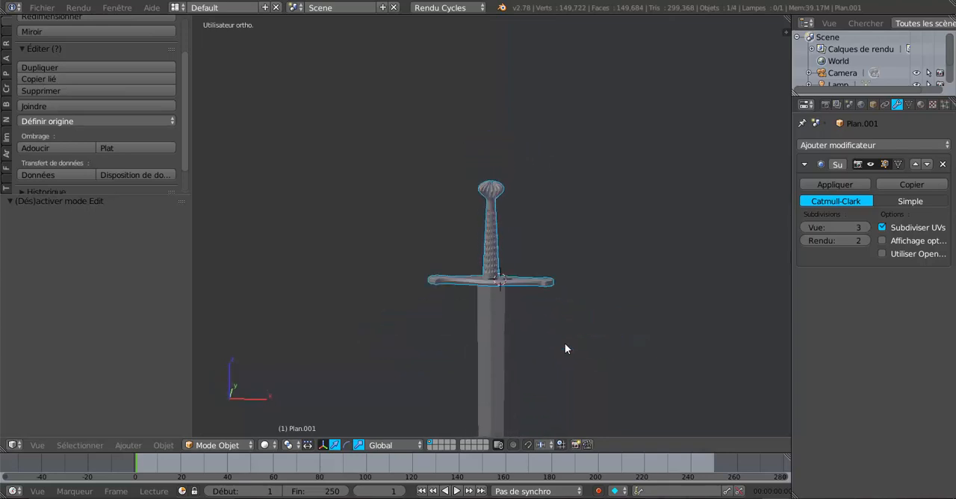
key(KP_1)
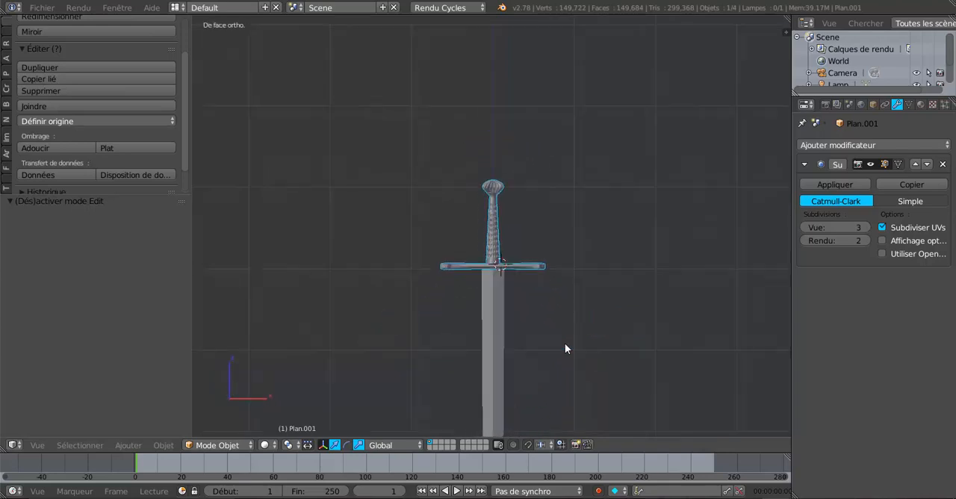
scroll(564, 348, down, 2)
scroll(565, 348, up, 1)
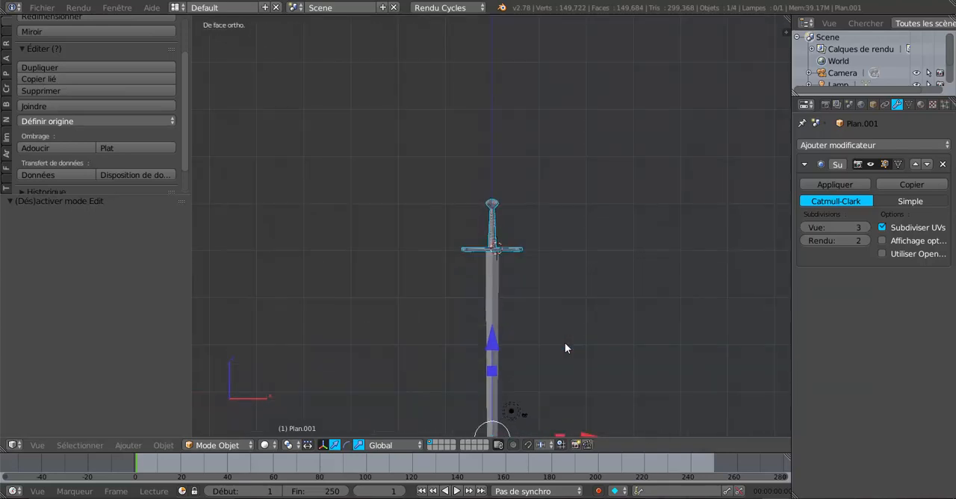
shift+middle_drag(561, 347, 561, 296)
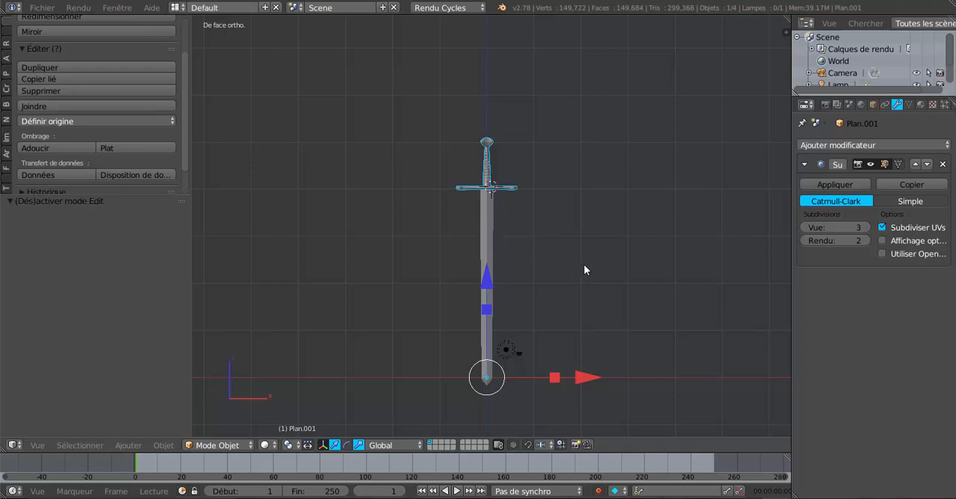
key(z)
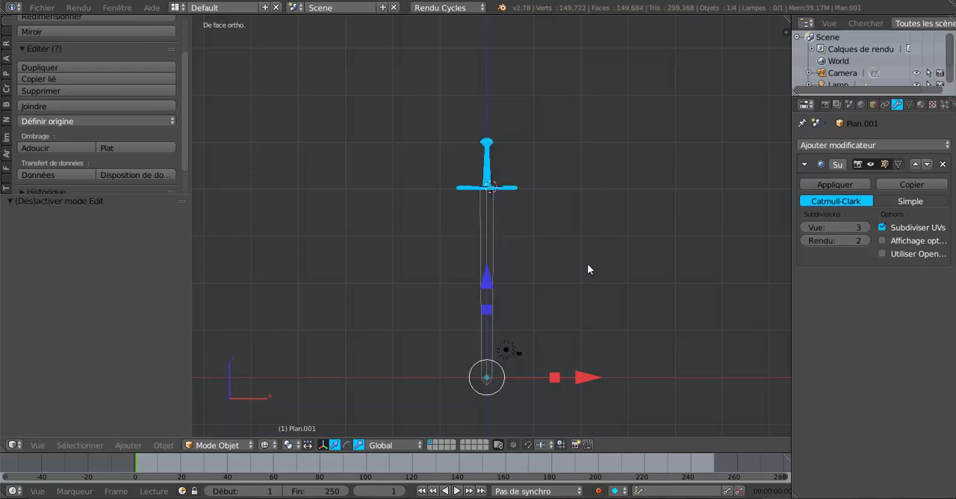
key(z)
scroll(587, 263, up, 4)
shift+middle_drag(587, 261, 608, 349)
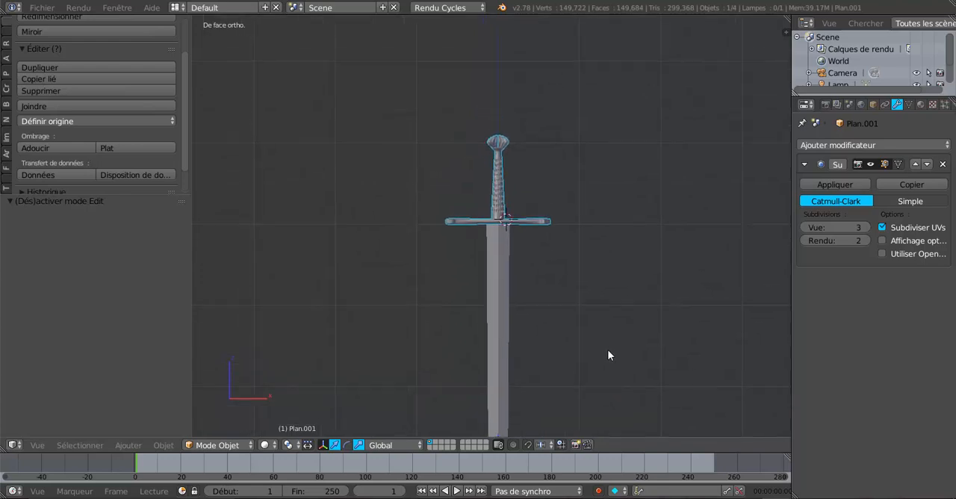
Step: Apply the Subsurf modifier on the hilt object
scroll(567, 321, up, 3)
shift+middle_drag(674, 240, 659, 280)
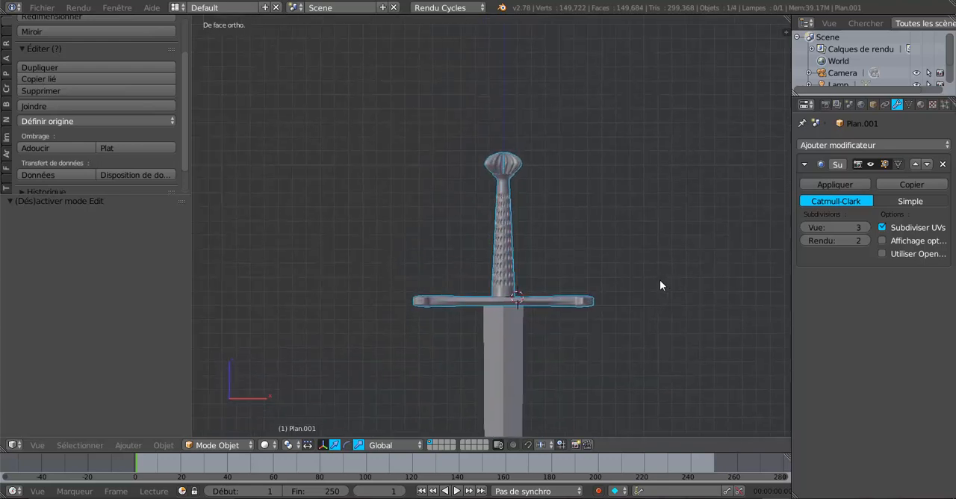
scroll(659, 280, up, 2)
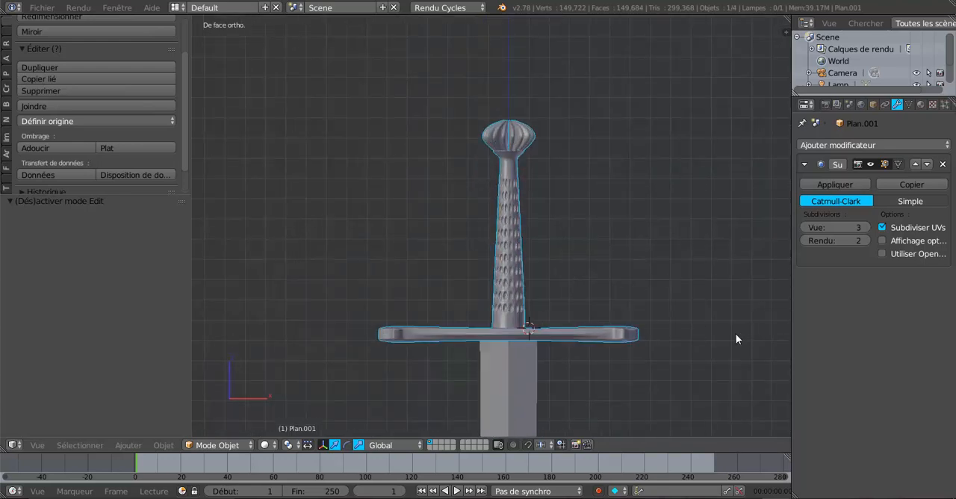
click(835, 185)
scroll(573, 340, down, 2)
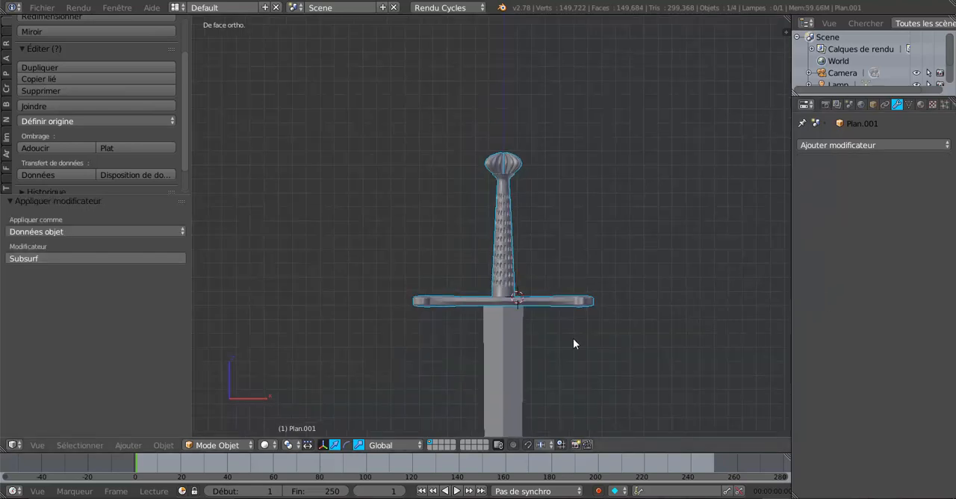
Step: Select the hilt together with the blade and join them into a single object, keeping the blade as the active object
click(506, 358)
click(500, 276)
click(495, 310)
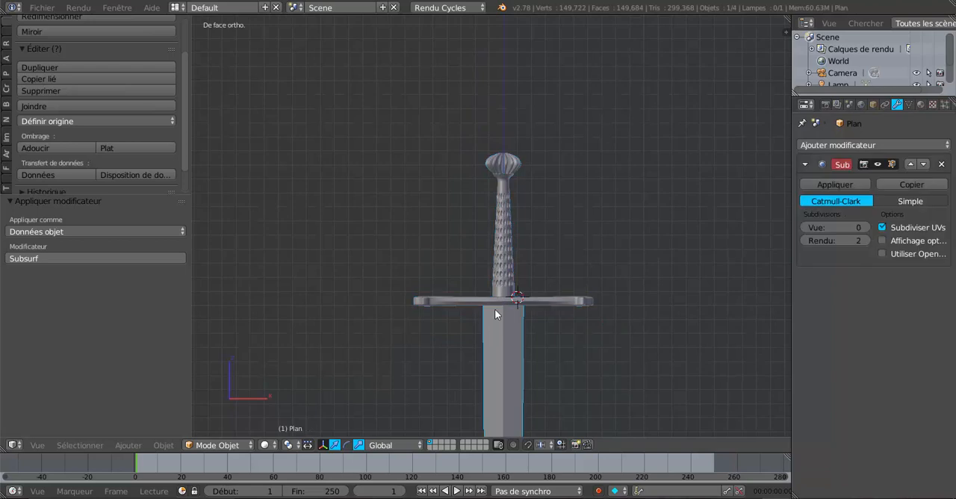
click(501, 276)
click(501, 337)
mouse_move(500, 337)
middle_down()
mouse_move(488, 399)
mouse_move(508, 334)
middle_up()
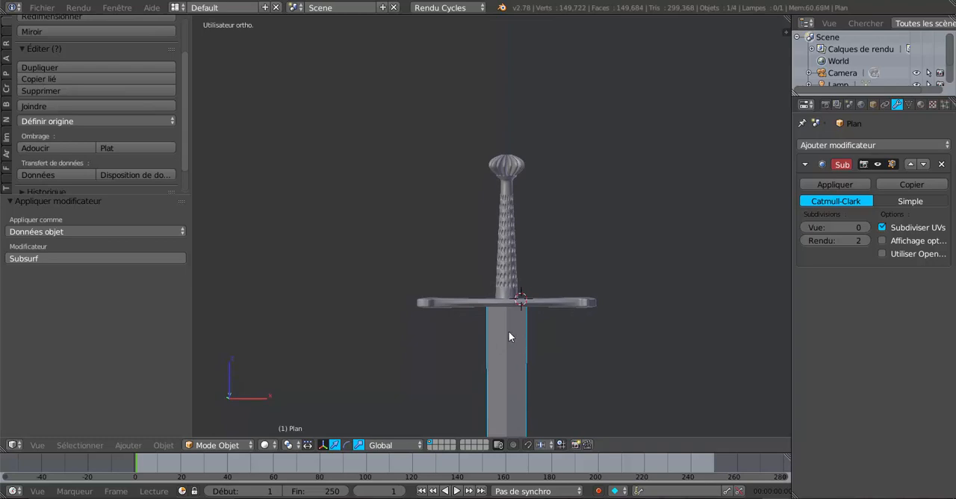
shift+right_click(503, 265)
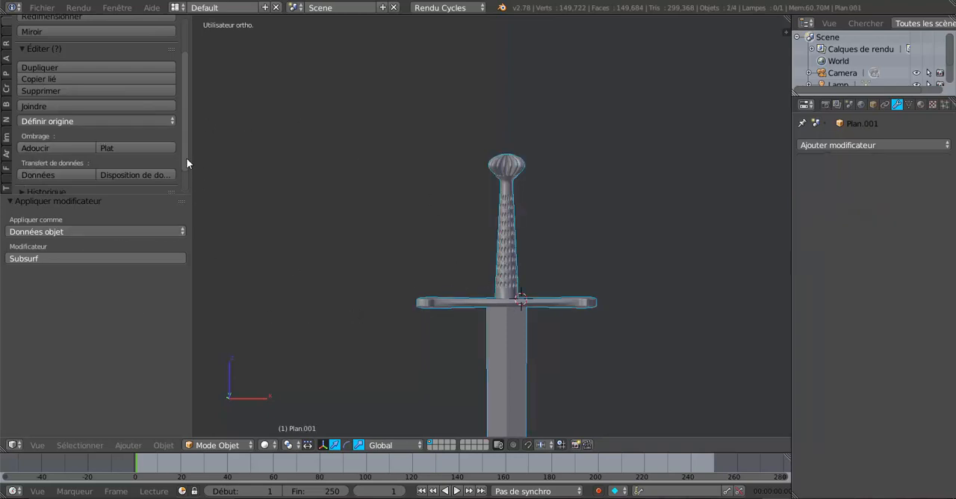
scroll(185, 179, down, 2)
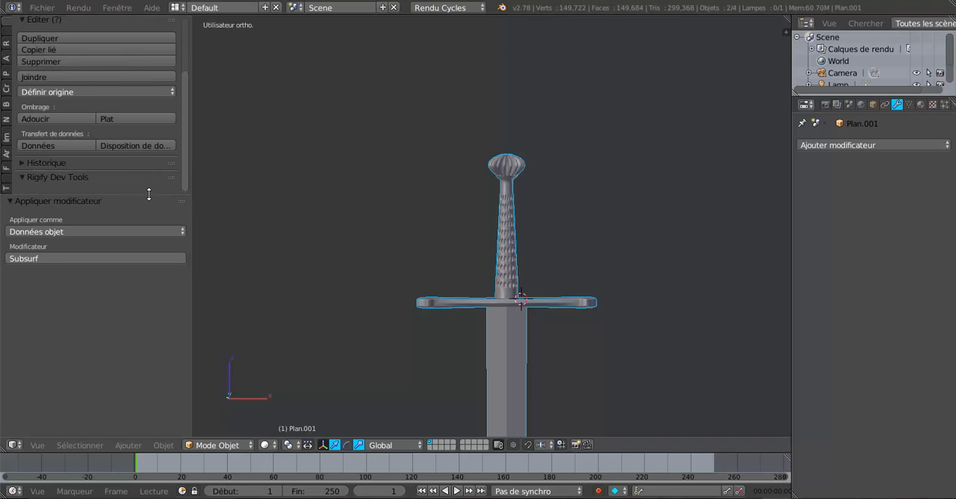
scroll(149, 197, up, 2)
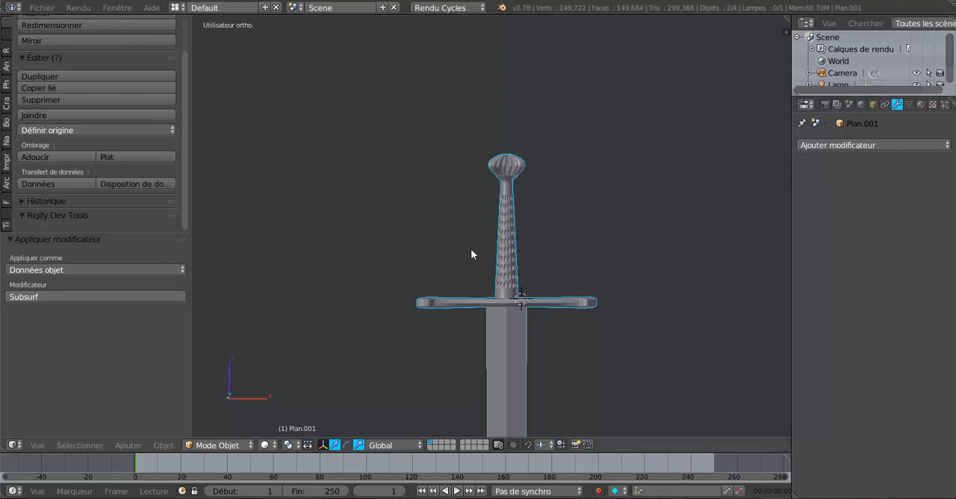
right_click(507, 269)
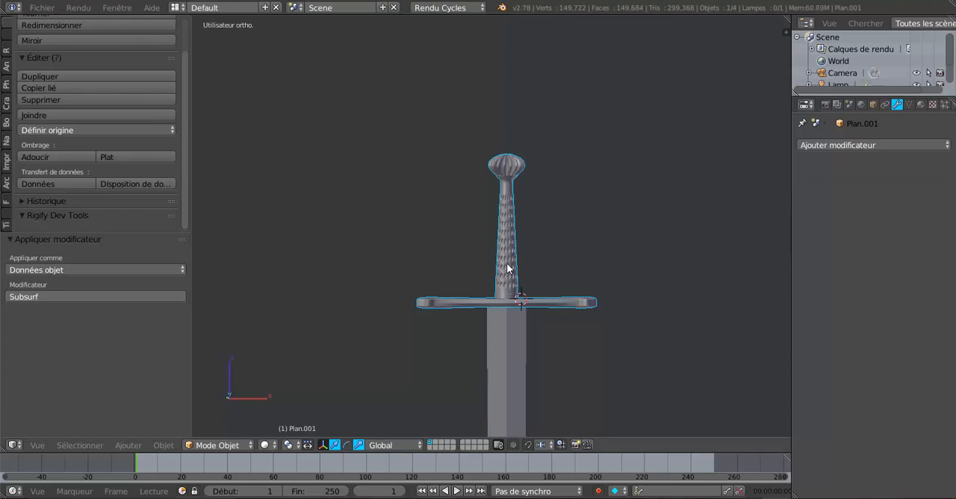
shift+right_click(512, 336)
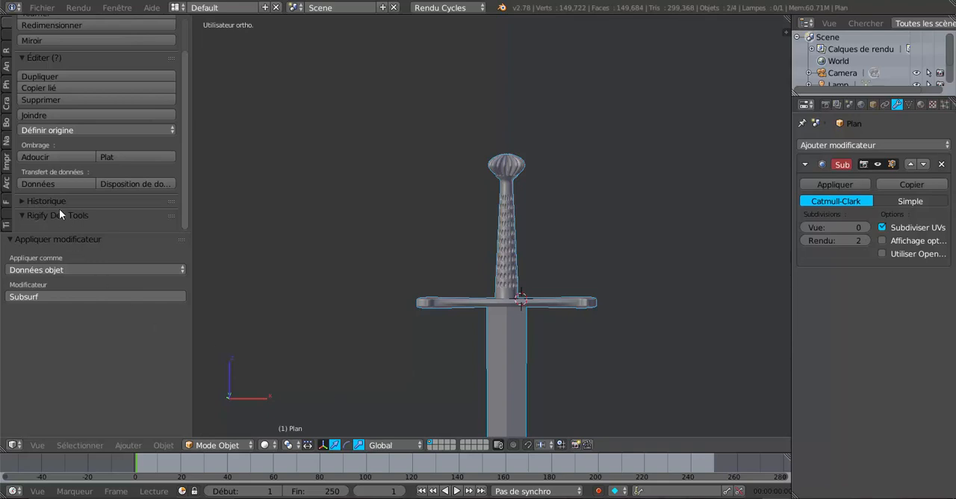
click(39, 115)
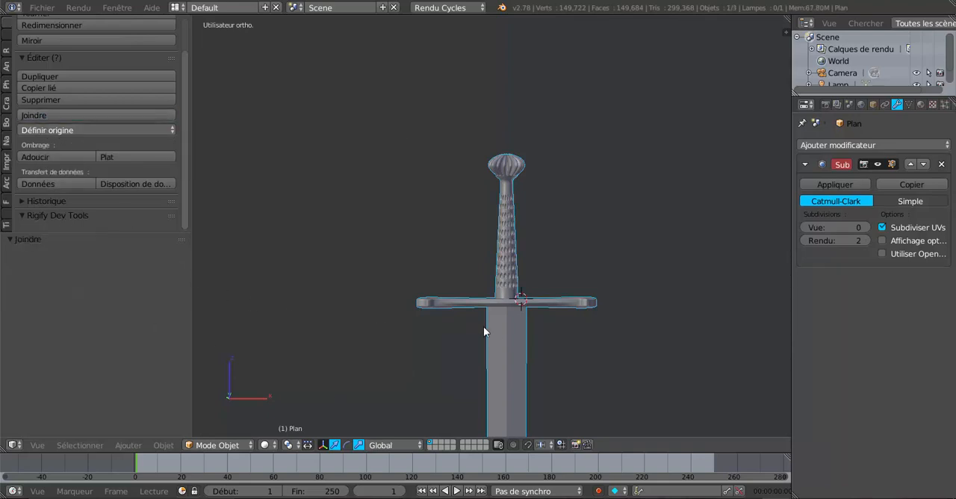
Step: Select the entire mesh of the joined sword in Edit Mode, check it around the guard, and return to Object Mode
key(Tab)
middle_drag(587, 331, 568, 252)
scroll(498, 370, up, 6)
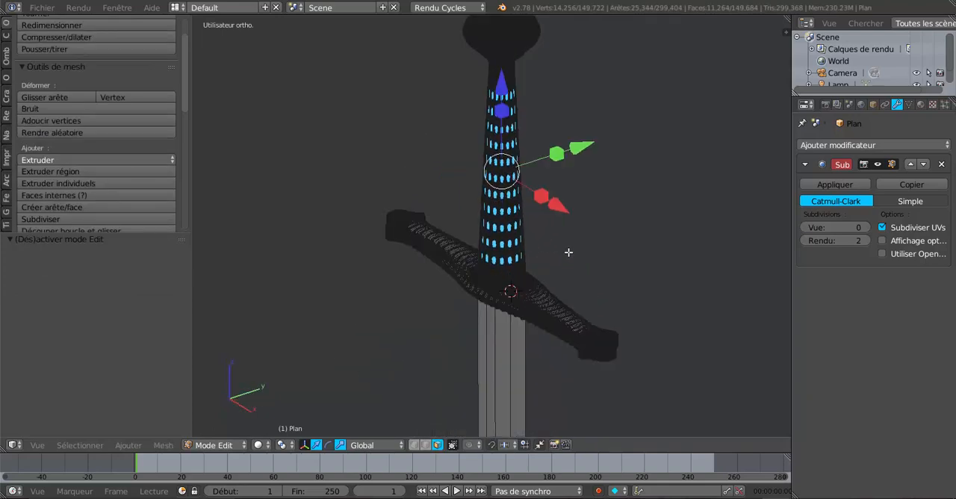
key(a)
key(a)
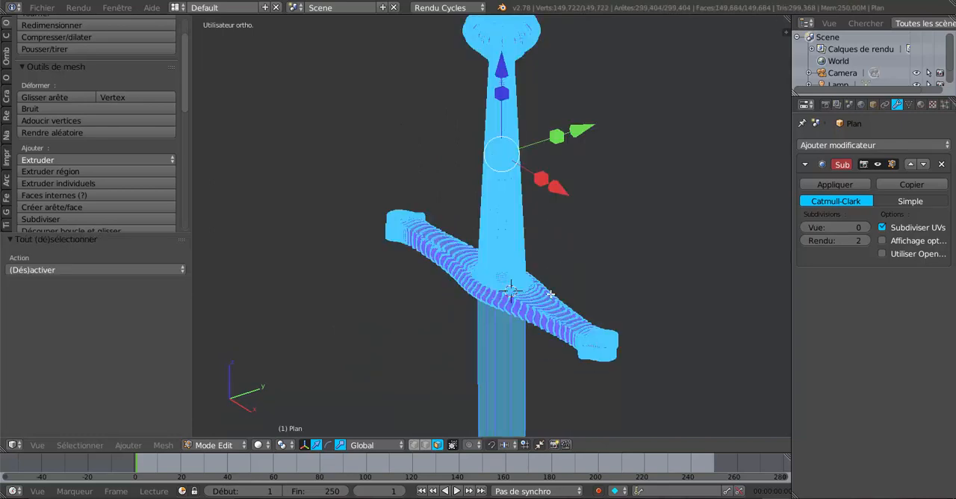
middle_drag(550, 294, 574, 312)
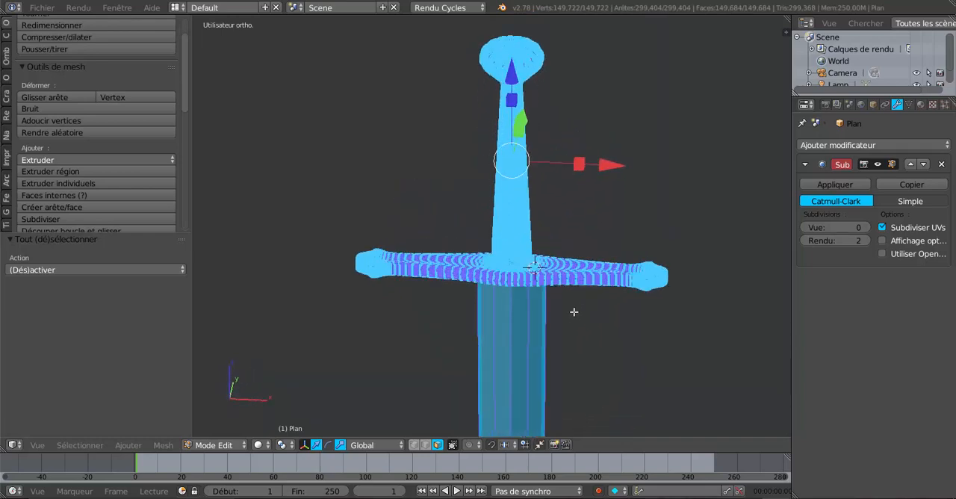
key(Tab)
Step: Examine the joined sword's pommel, grip, crossguard and upper blade from several angles and distances
scroll(562, 302, up, 2)
scroll(515, 305, down, 3)
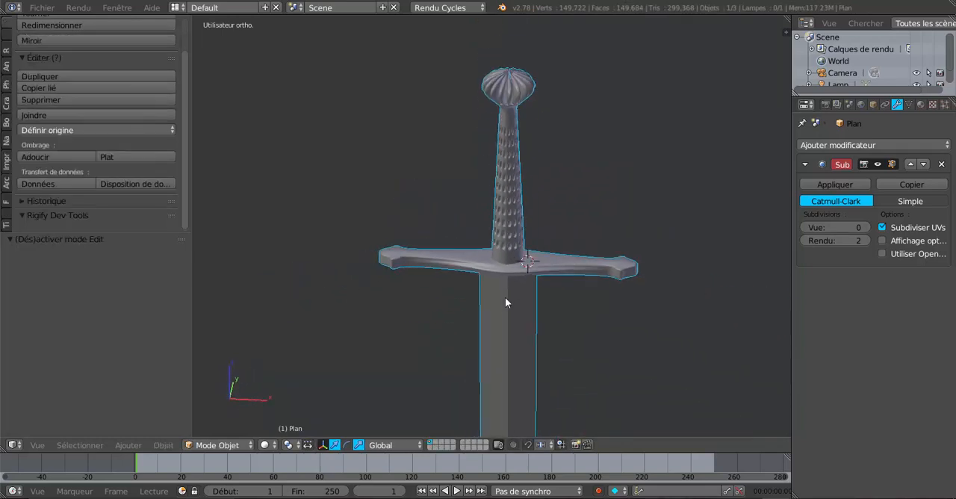
middle_drag(505, 302, 574, 304)
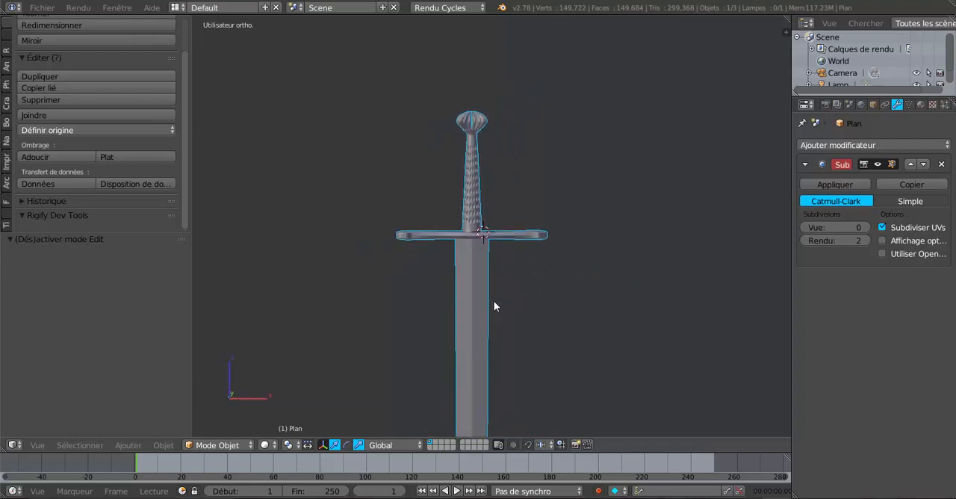
scroll(493, 301, up, 2)
middle_drag(508, 292, 549, 329)
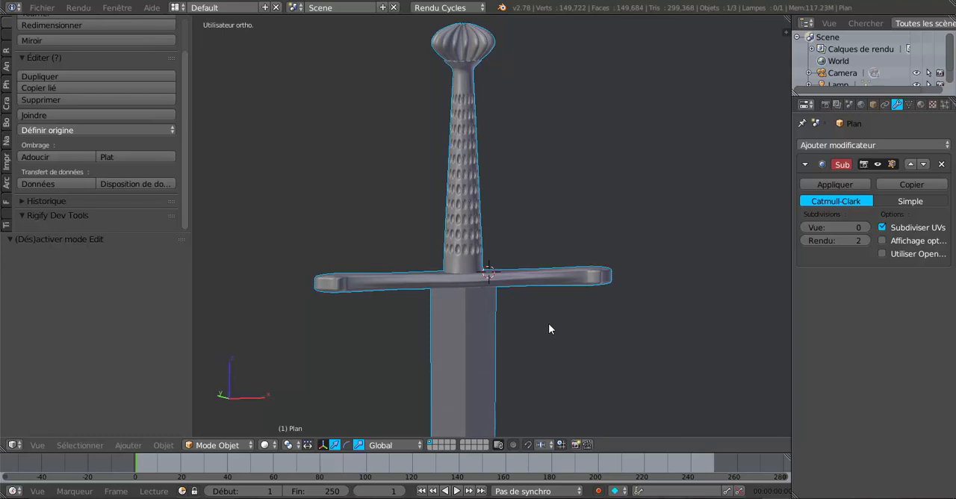
scroll(548, 324, down, 5)
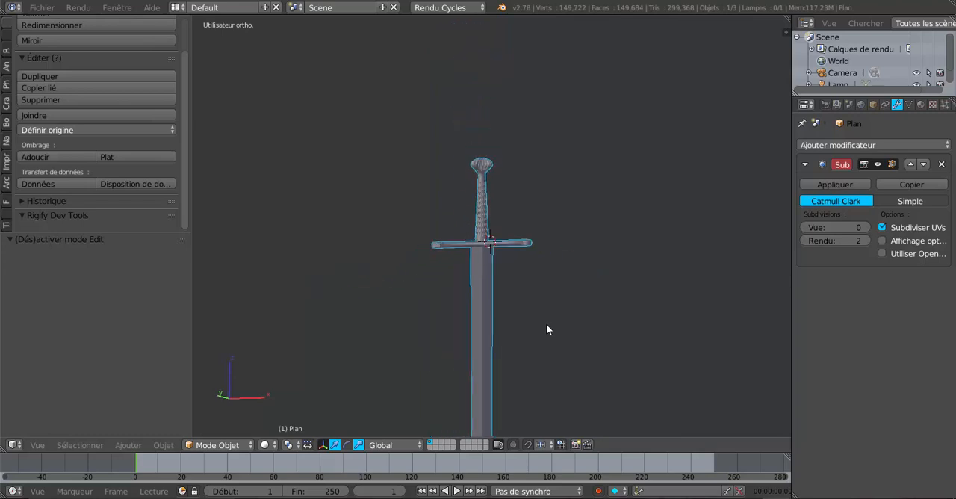
mouse_move(479, 331)
middle_down()
mouse_move(576, 323)
mouse_move(489, 338)
middle_up()
scroll(575, 323, up, 5)
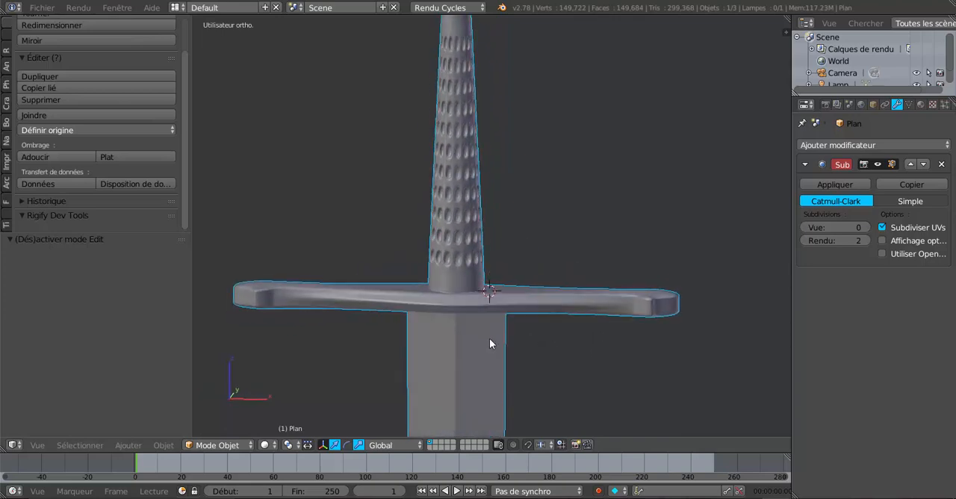
scroll(497, 341, down, 4)
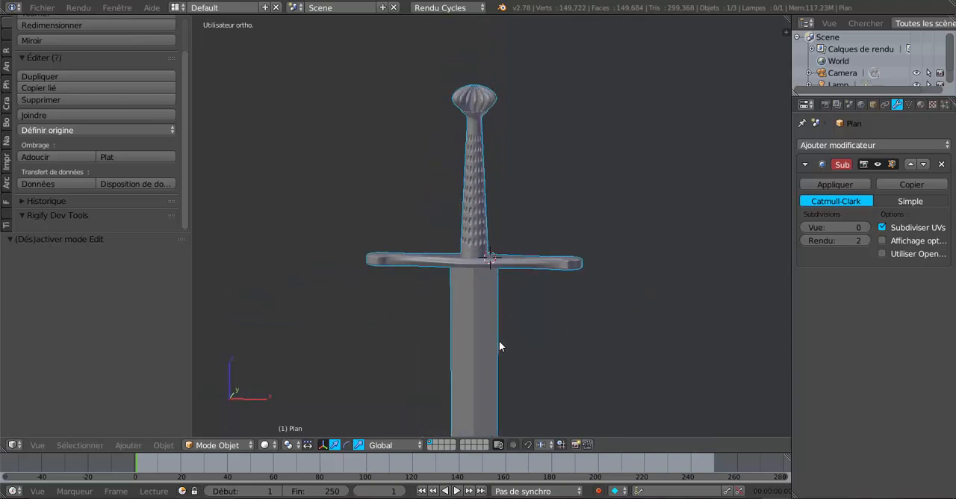
middle_drag(499, 340, 575, 349)
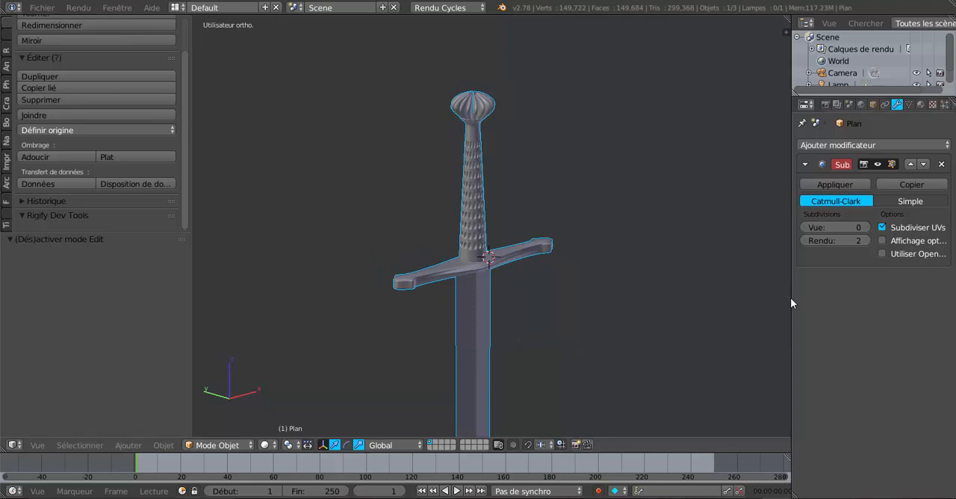
Step: Widen the 3D viewport and inspect the mesh density of the grip and crossguard in Edit Mode, ending in Object Mode
drag(791, 298, 889, 299)
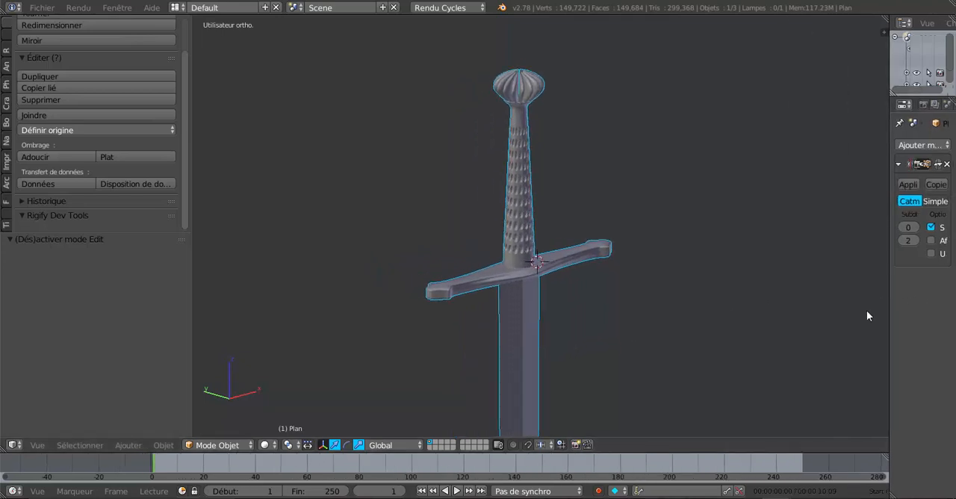
middle_drag(699, 305, 613, 349)
scroll(644, 360, up, 4)
scroll(610, 353, up, 2)
key(Tab)
scroll(613, 349, up, 2)
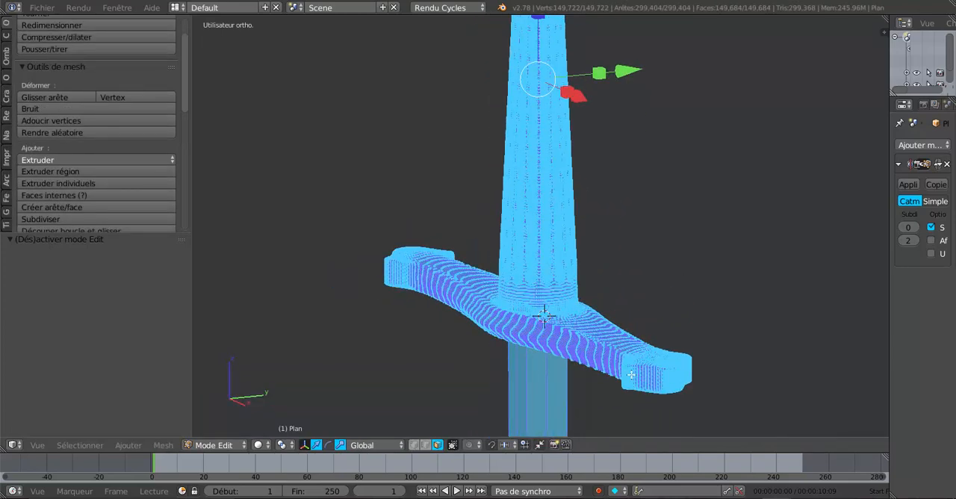
key(Tab)
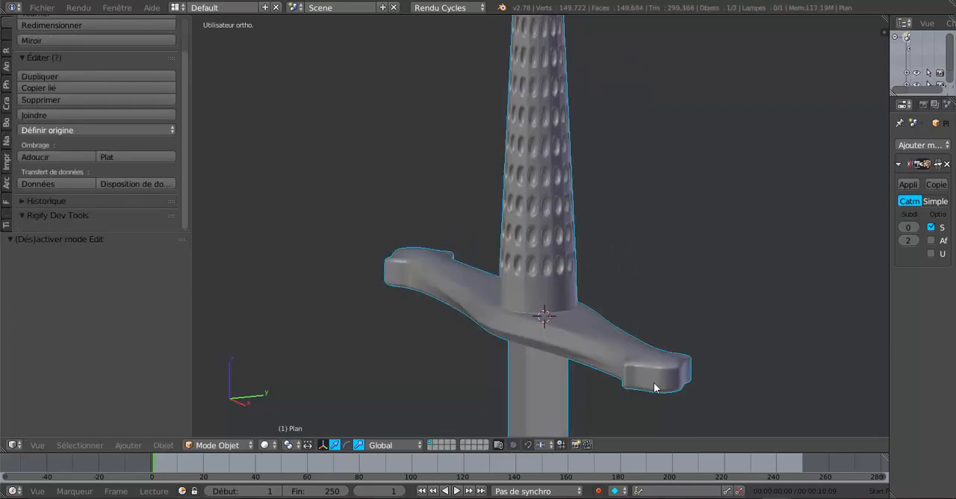
Step: Examine the smoothed crossguard from both sides, along with the dimpled grip and fluted pommel
shift+middle_drag(668, 384, 575, 332)
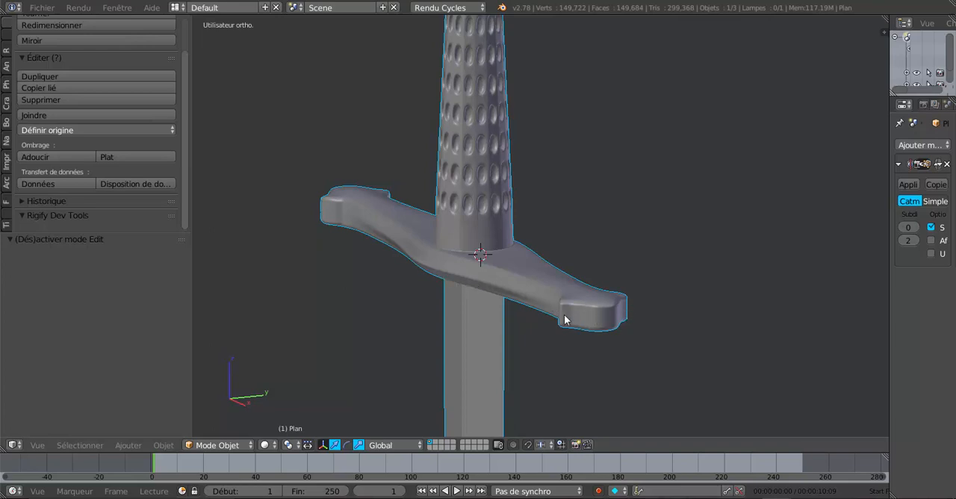
middle_drag(614, 314, 556, 270)
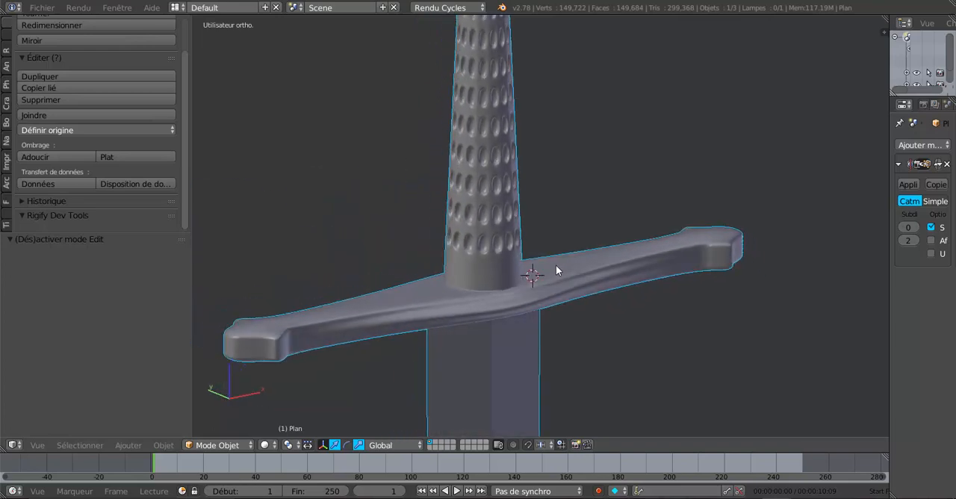
scroll(556, 267, down, 5)
middle_drag(562, 303, 592, 380)
scroll(554, 343, up, 3)
scroll(593, 380, down, 1)
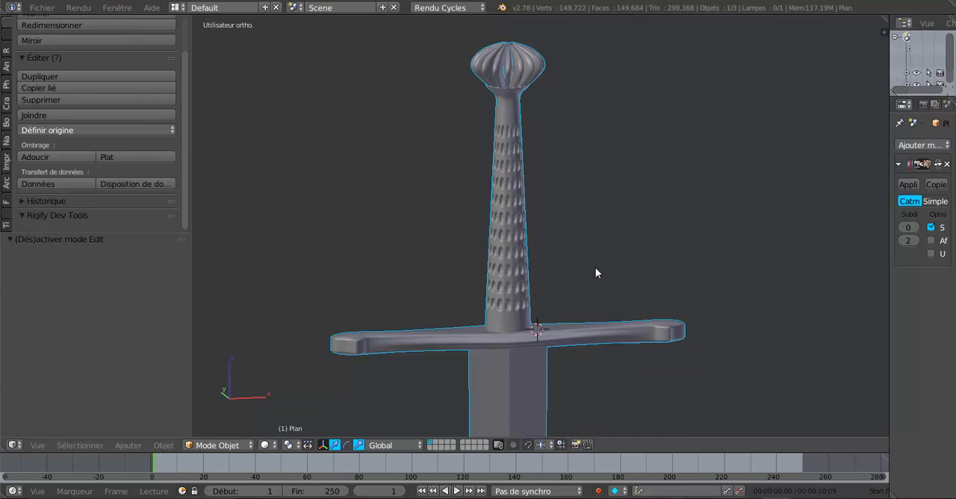
Step: Switch to the Blender window with the rusty great helm and examine its rendered front and gold cross ornaments
mouse_move(698, 498)
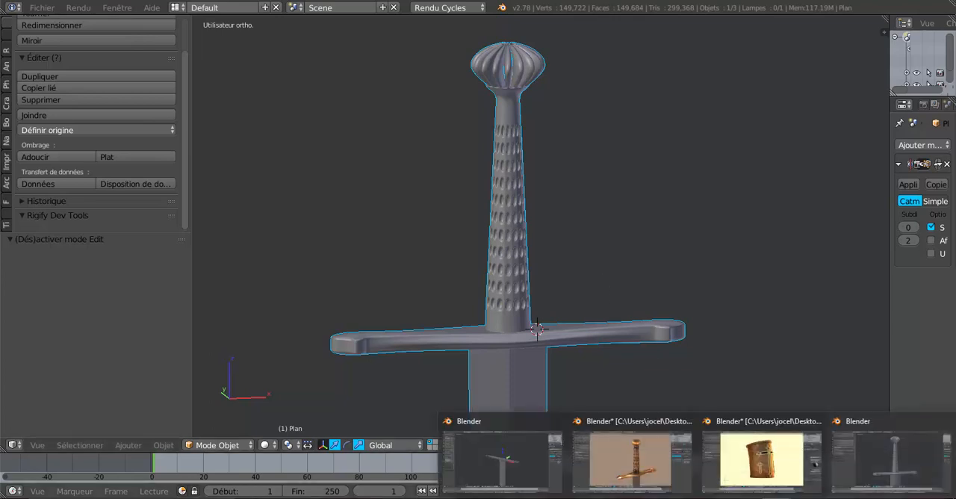
click(762, 459)
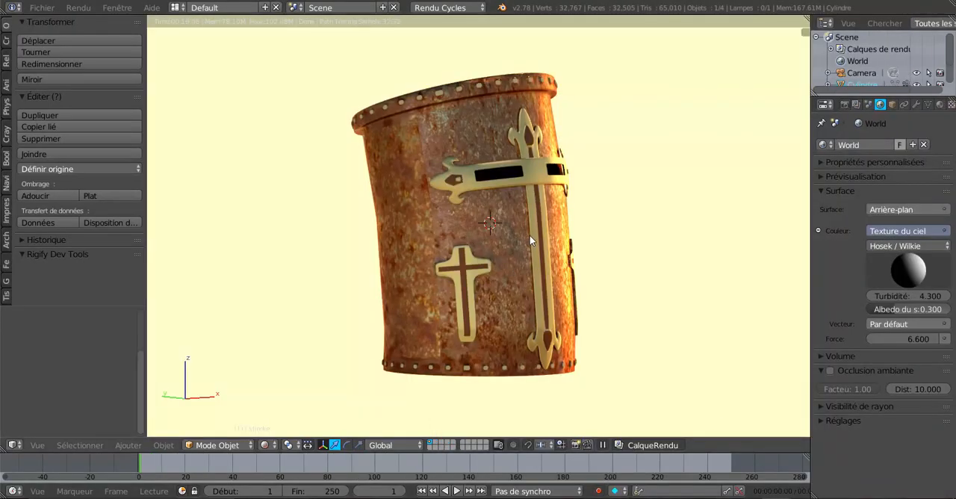
middle_drag(607, 290, 524, 295)
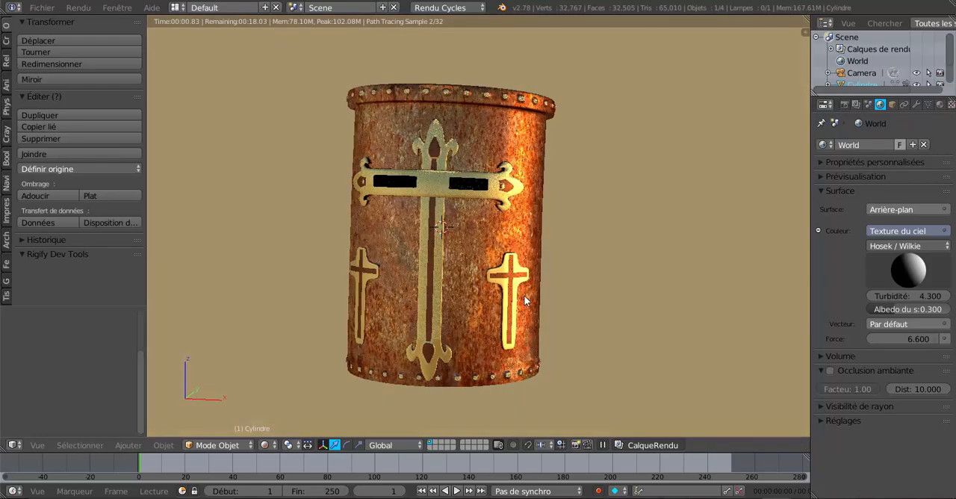
shift+middle_drag(555, 300, 530, 303)
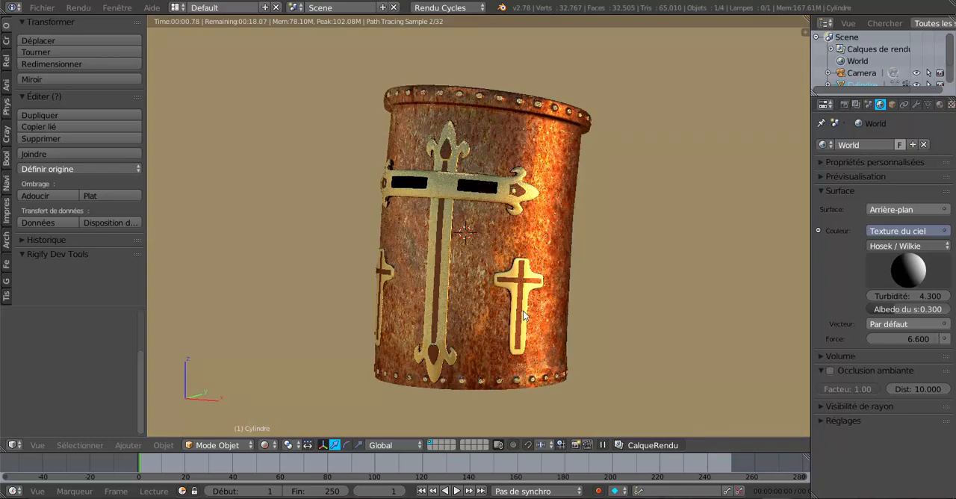
scroll(523, 311, up, 1)
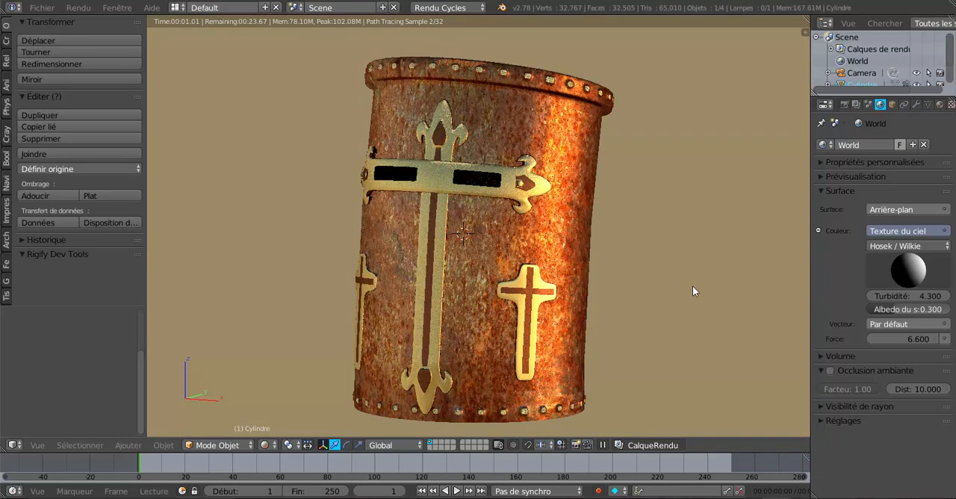